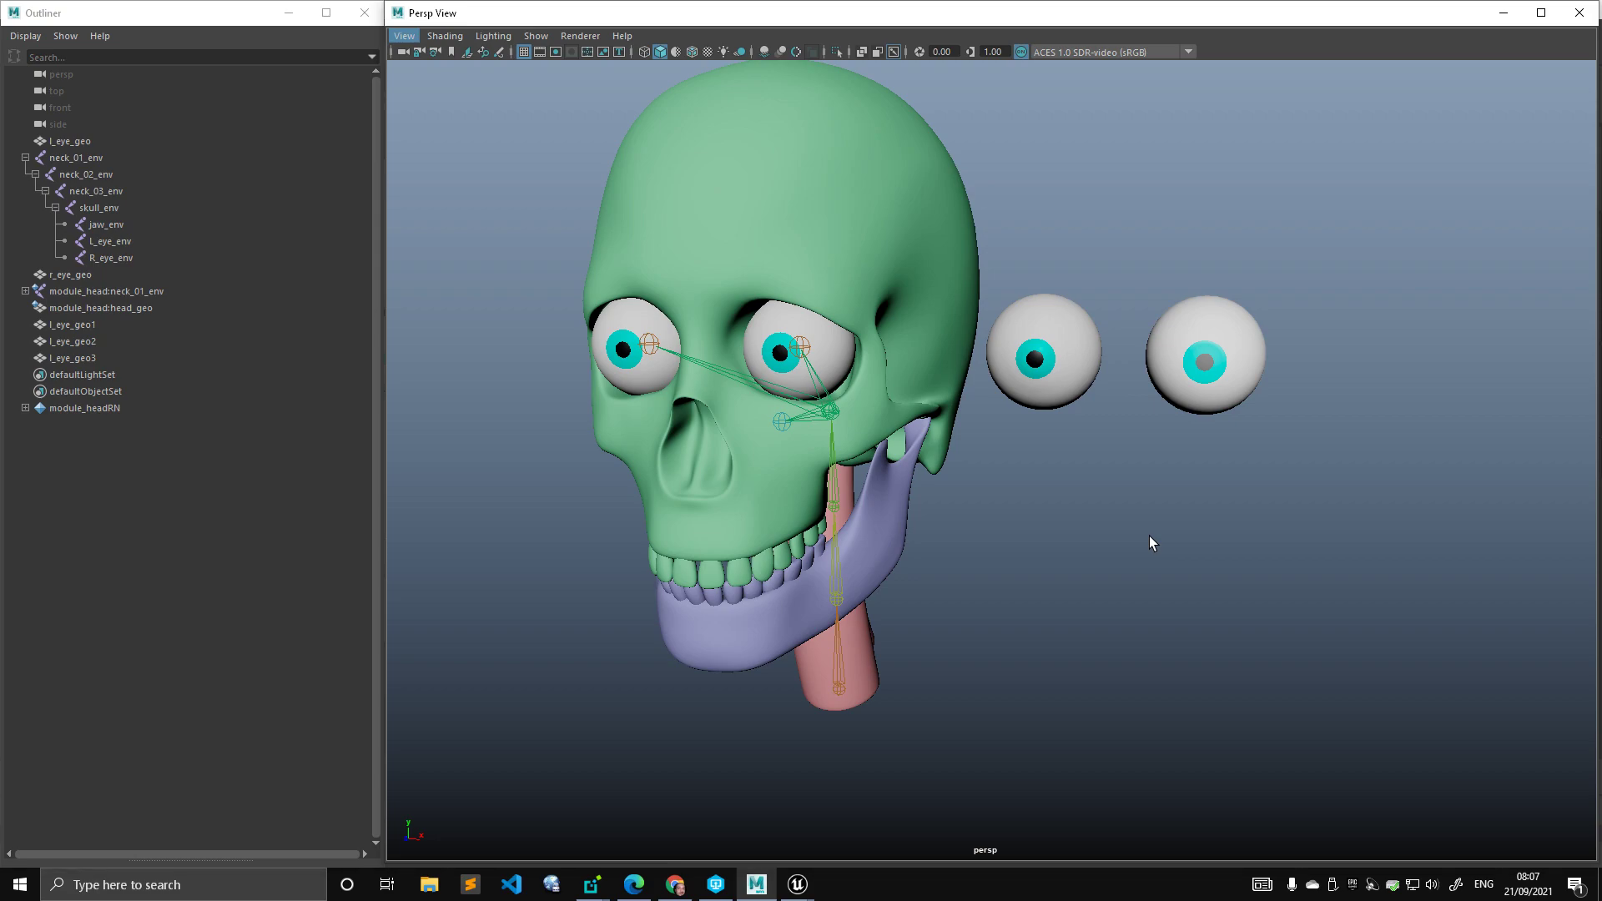
Examine the skull, its two socketed eyeballs, the joint chain and the spare eyeballs beside it from several angles.
alt+drag(908, 426, 869, 401)
alt+right_drag(869, 401, 934, 456)
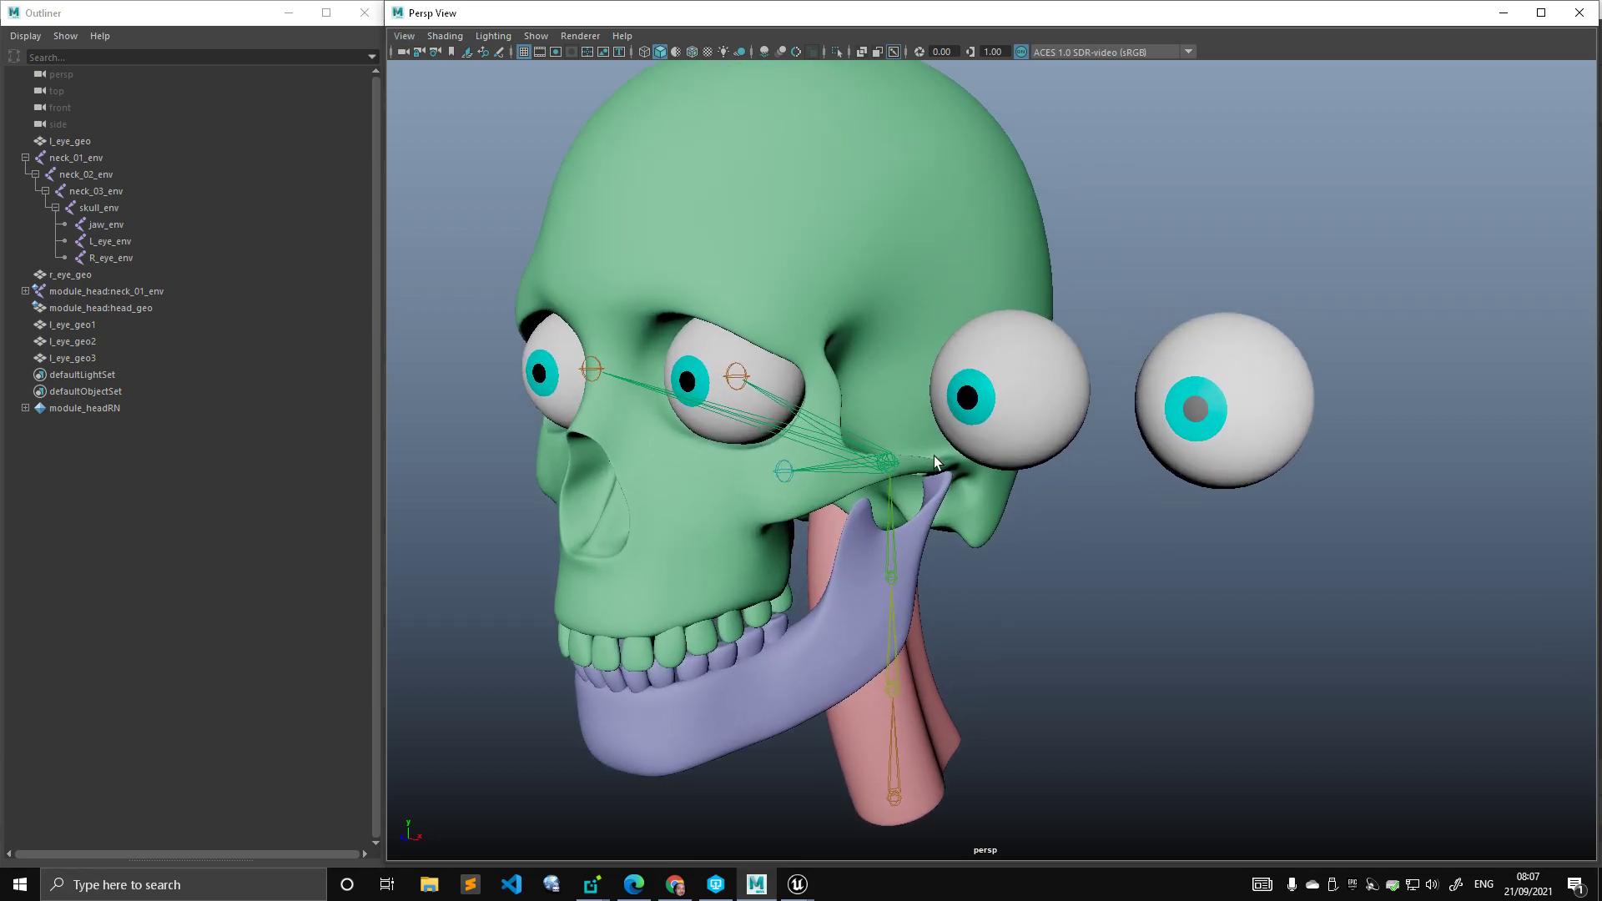
click(726, 353)
alt+right_drag(949, 597, 780, 588)
alt+drag(780, 588, 821, 590)
click(821, 591)
alt+right_drag(821, 591, 1033, 563)
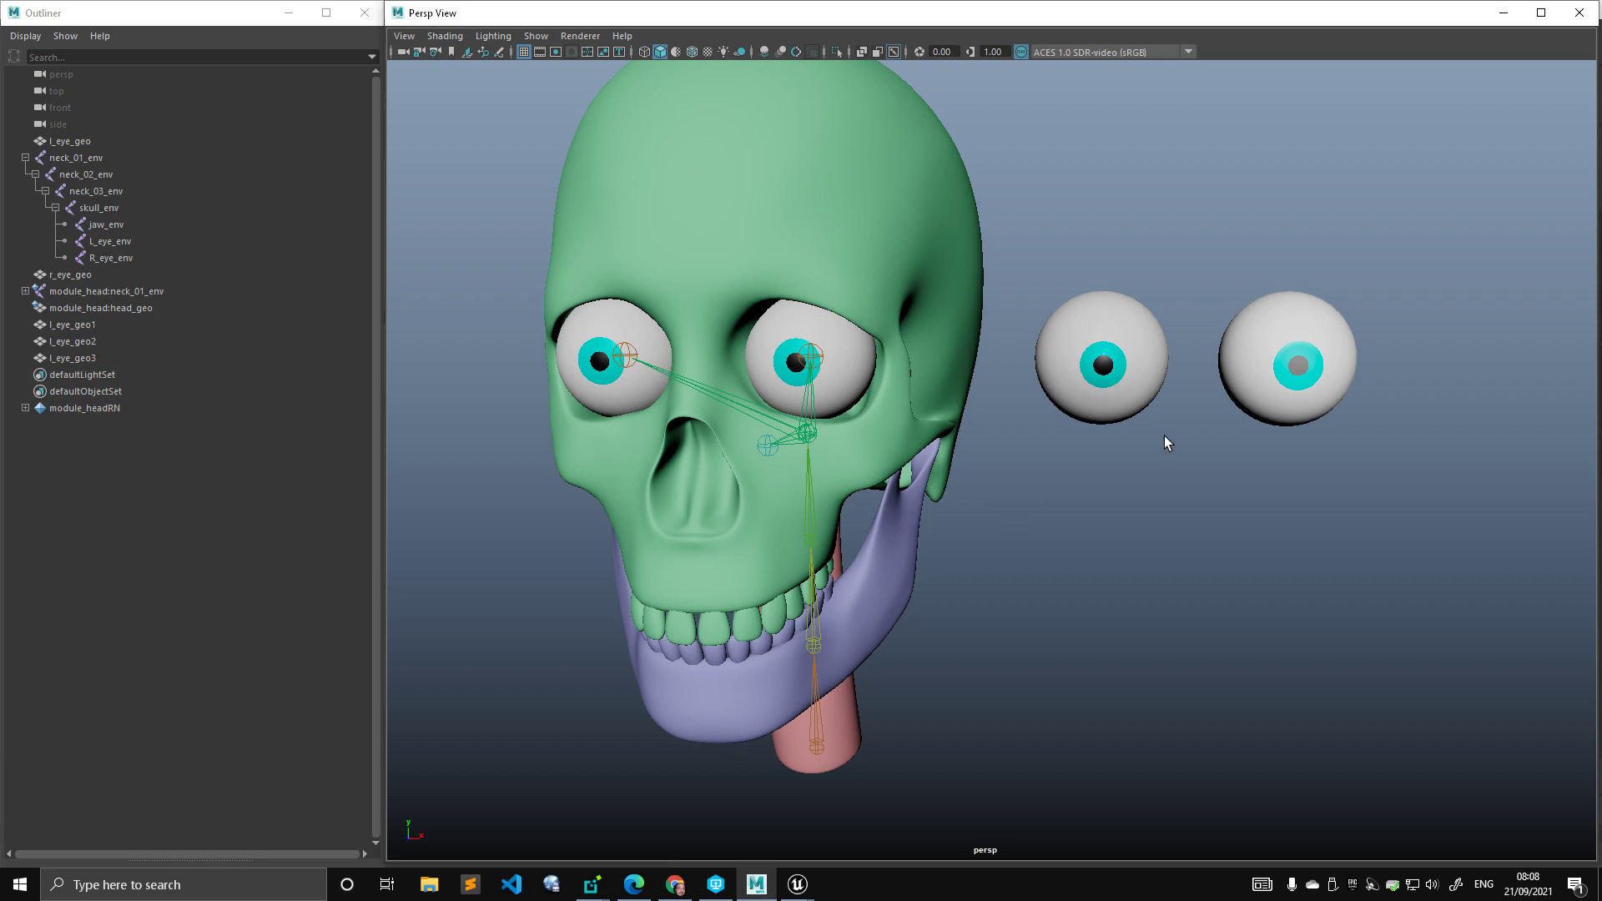
alt+drag(1167, 434, 860, 307)
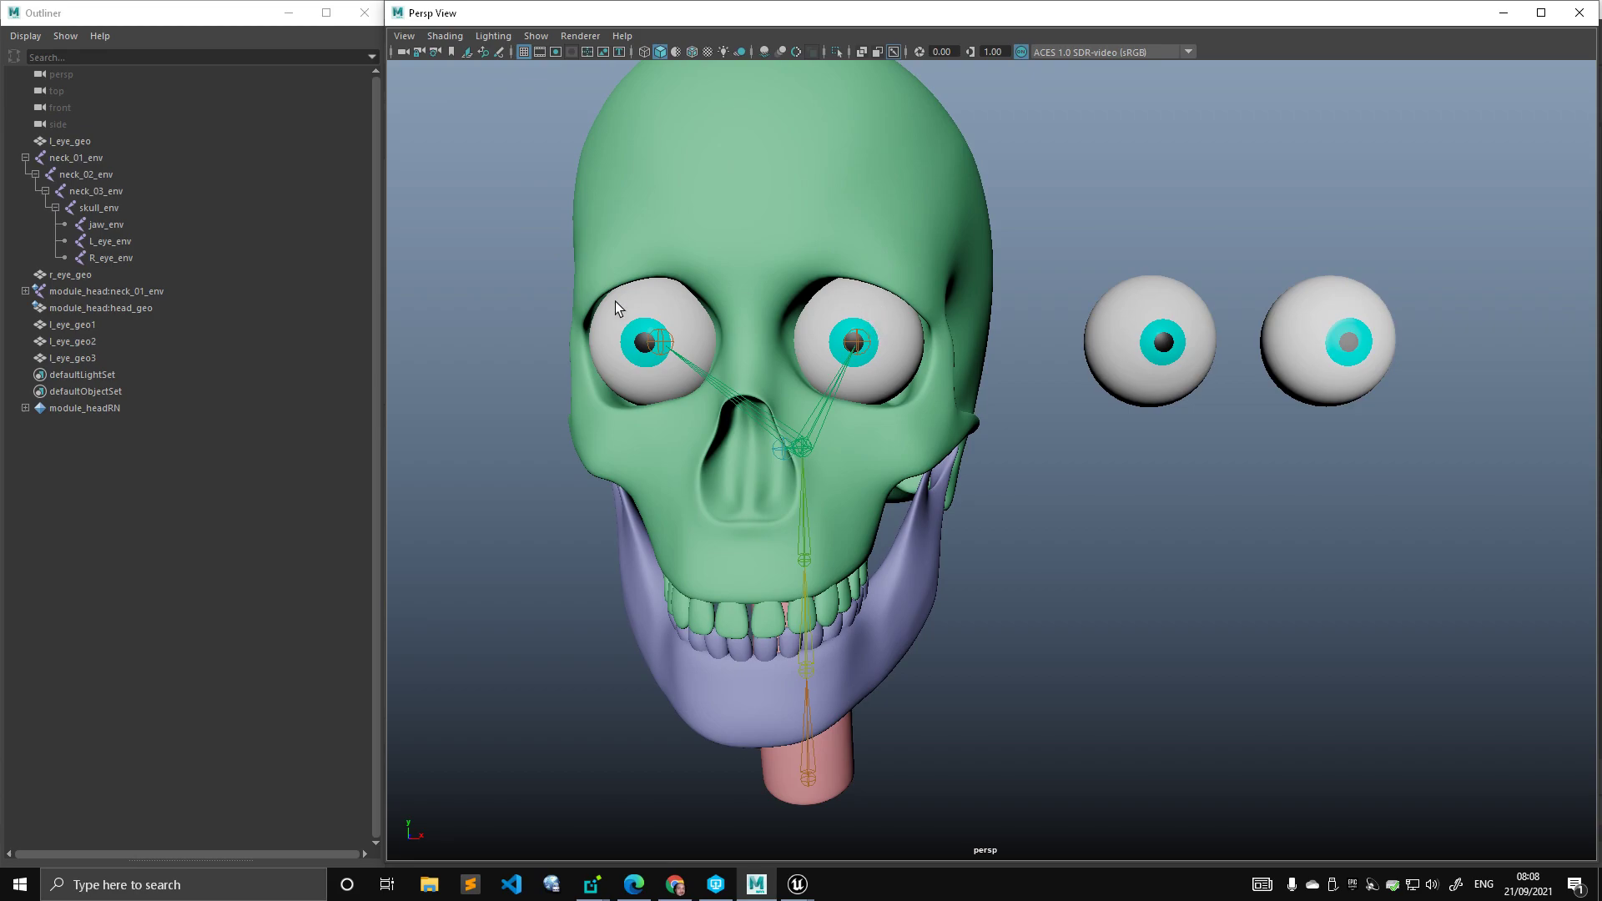
alt+drag(970, 386, 1078, 326)
alt+drag(661, 361, 882, 413)
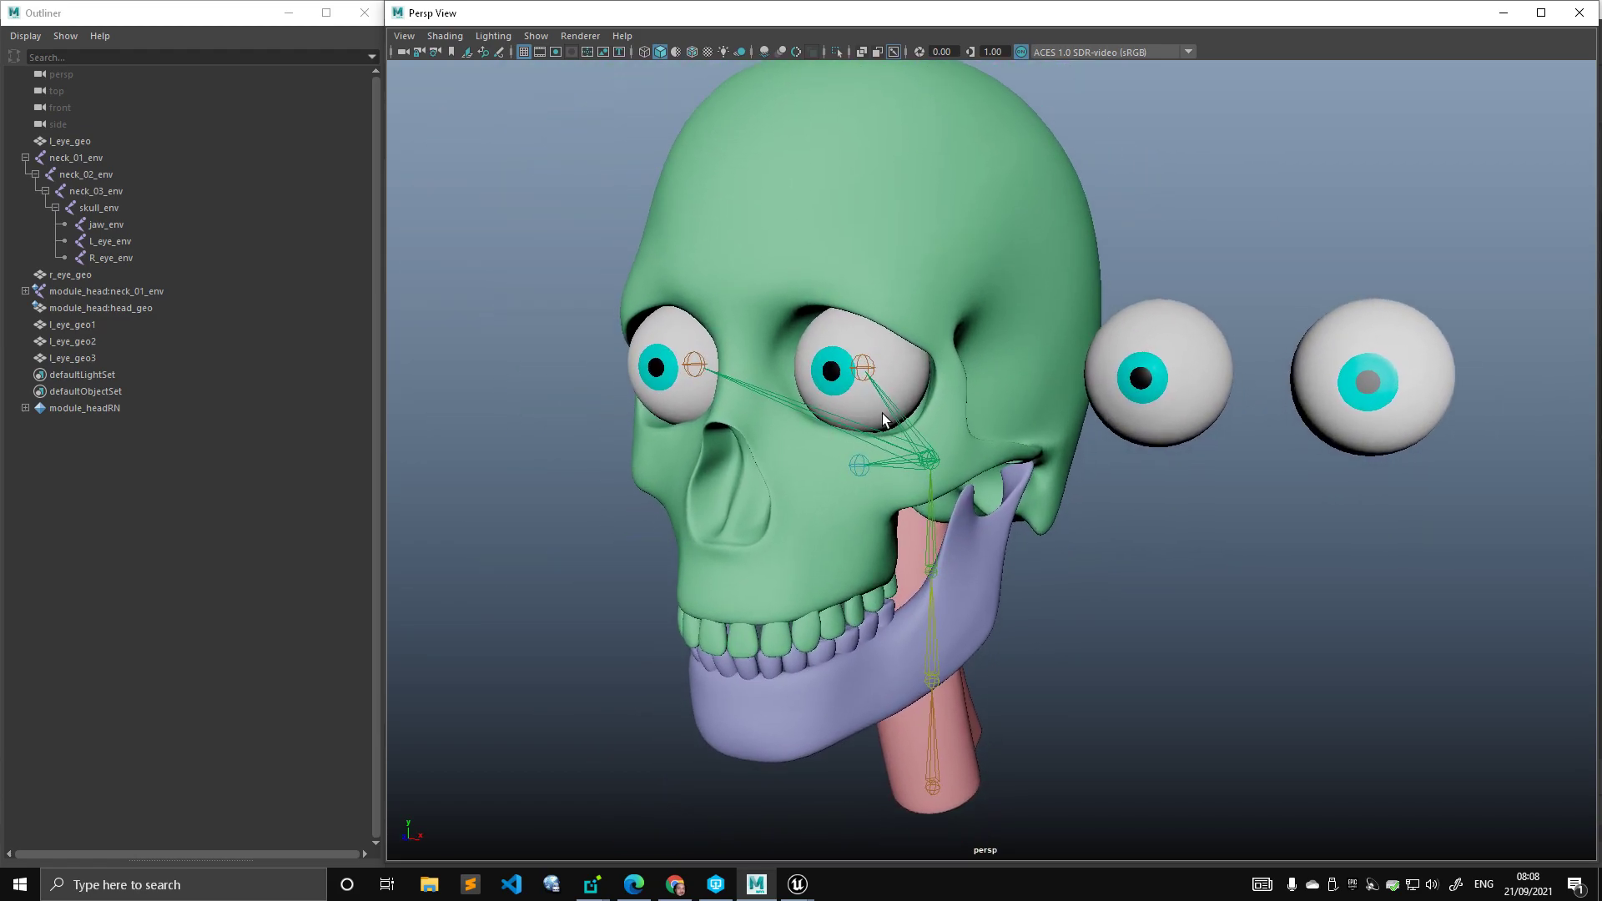
Examine the left eyeball (l_eye_geo) inside its socket up close in both wireframe and shaded display.
click(838, 344)
alt+drag(1073, 469, 1118, 477)
key(f)
alt+right_drag(1123, 475, 1074, 463)
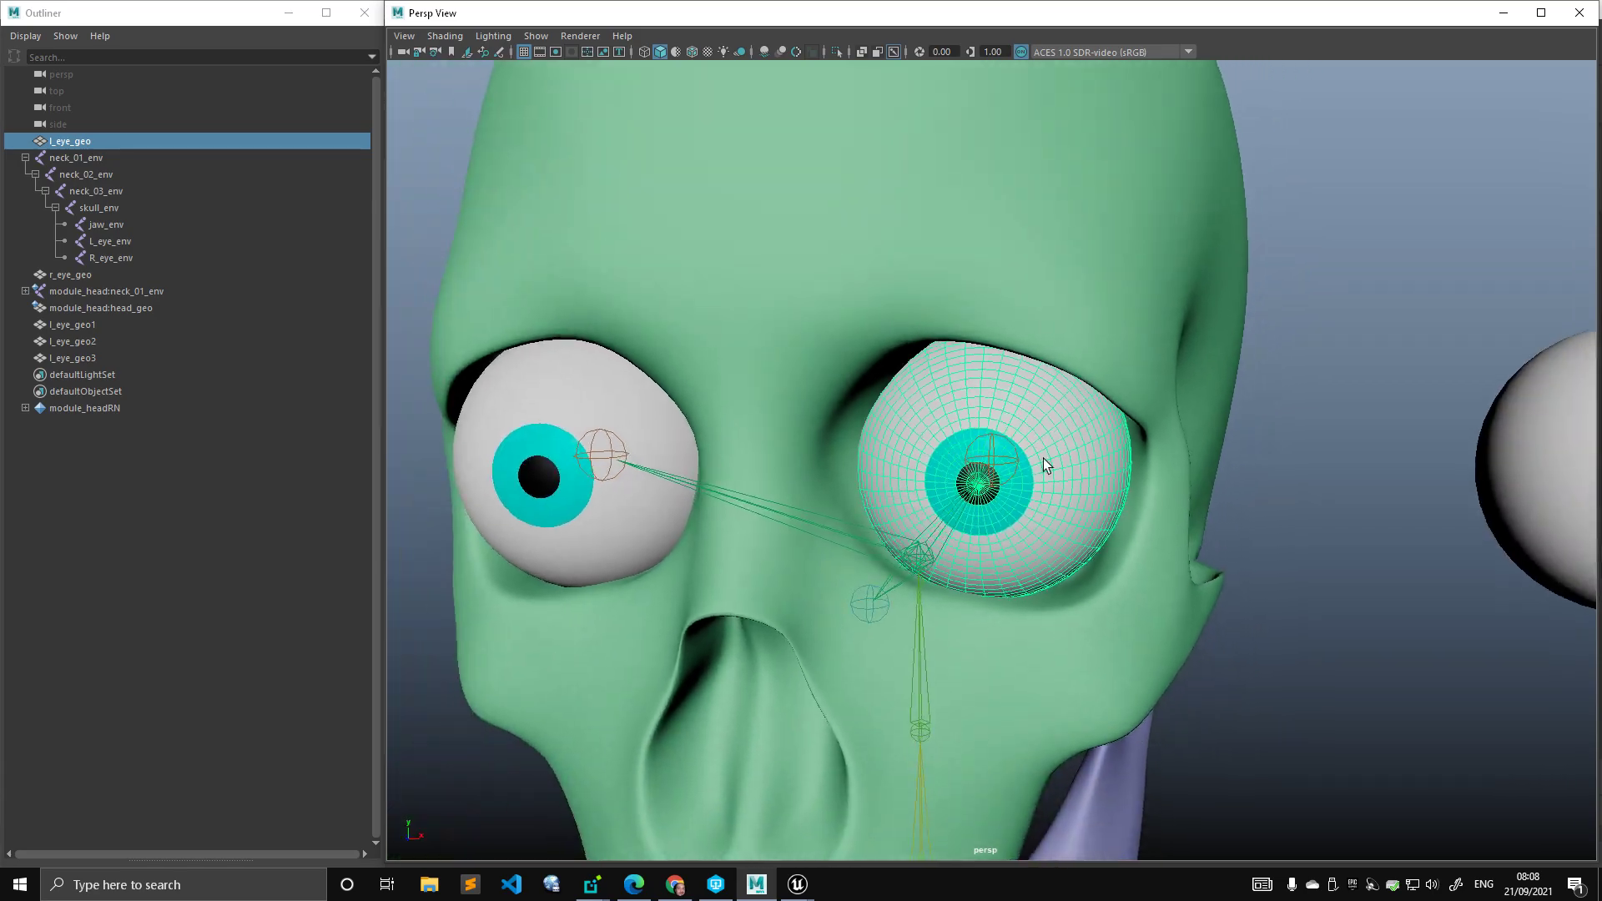
mouse_move(1074, 463)
alt+mouse_down()
mouse_move(1030, 453)
mouse_move(1134, 458)
mouse_move(1109, 465)
mouse_move(1097, 449)
mouse_move(1149, 439)
mouse_move(1101, 404)
mouse_move(1070, 410)
mouse_move(1091, 418)
mouse_move(1094, 364)
mouse_move(1155, 361)
mouse_move(1203, 415)
mouse_move(1198, 451)
mouse_move(1084, 451)
mouse_move(1126, 442)
mouse_move(1062, 426)
mouse_move(1112, 422)
mouse_move(1059, 383)
mouse_move(1016, 386)
mouse_move(1001, 420)
mouse_move(1143, 433)
mouse_move(1031, 447)
mouse_move(933, 407)
alt+mouse_up()
key(4)
key(5)
alt+right_drag(1126, 435, 1100, 397)
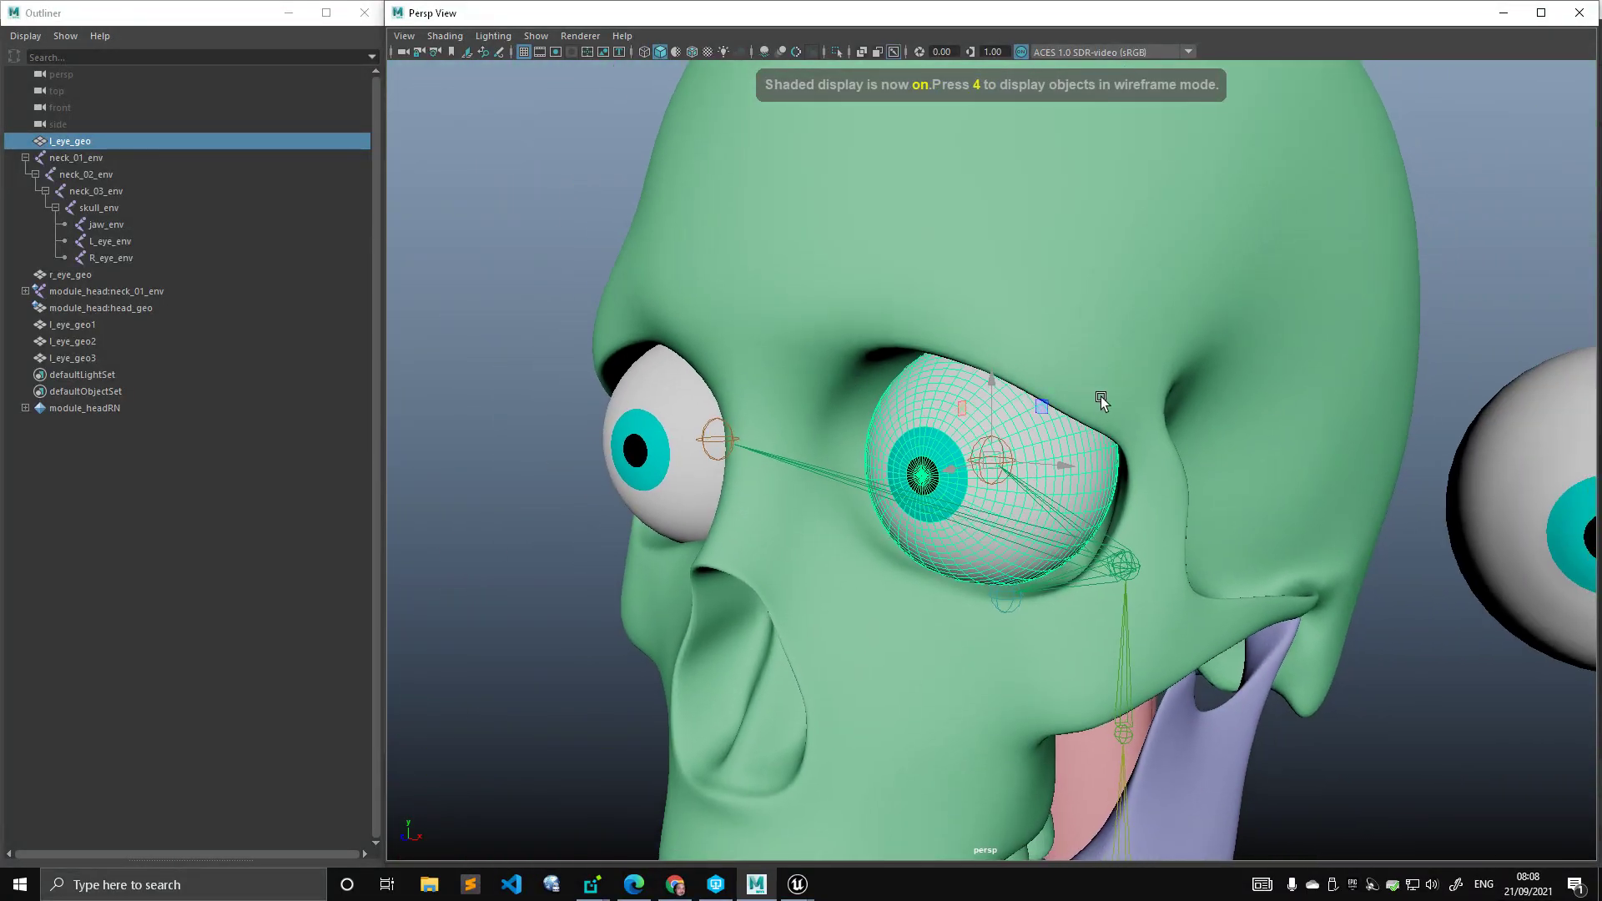
alt+drag(1100, 397, 903, 377)
alt+right_drag(903, 377, 973, 382)
Examine the iris profile and overall roundness of the first spare eyeball (l_eye_geo1) from the side and from above.
click(1098, 435)
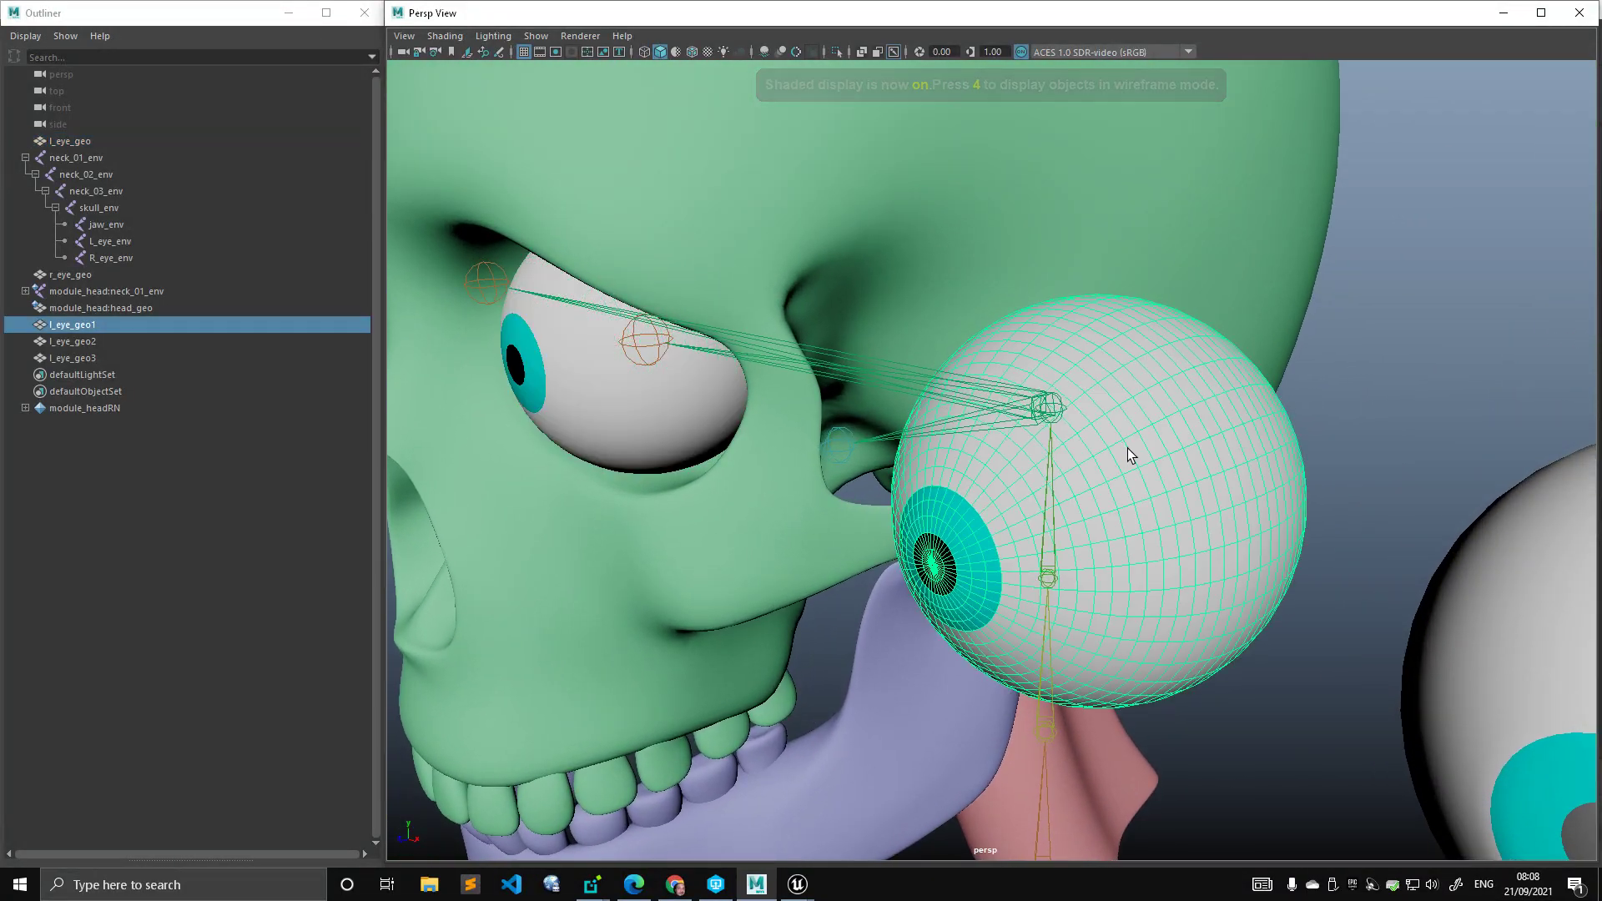
alt+drag(1125, 449, 1096, 315)
alt+drag(1295, 368, 1107, 444)
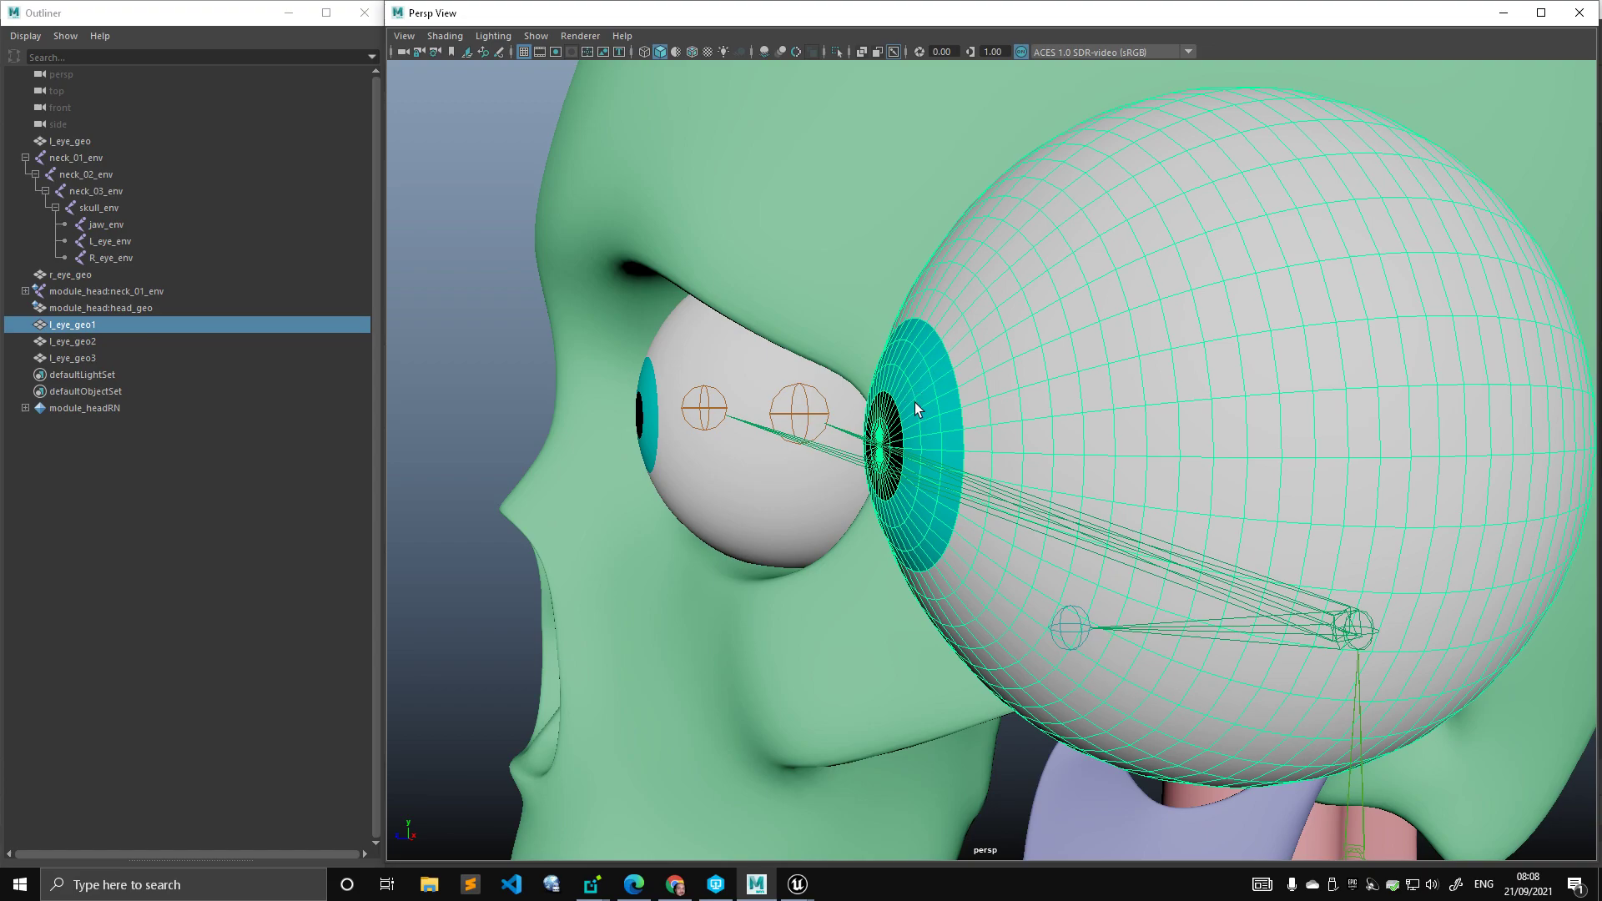
alt+drag(883, 465, 910, 368)
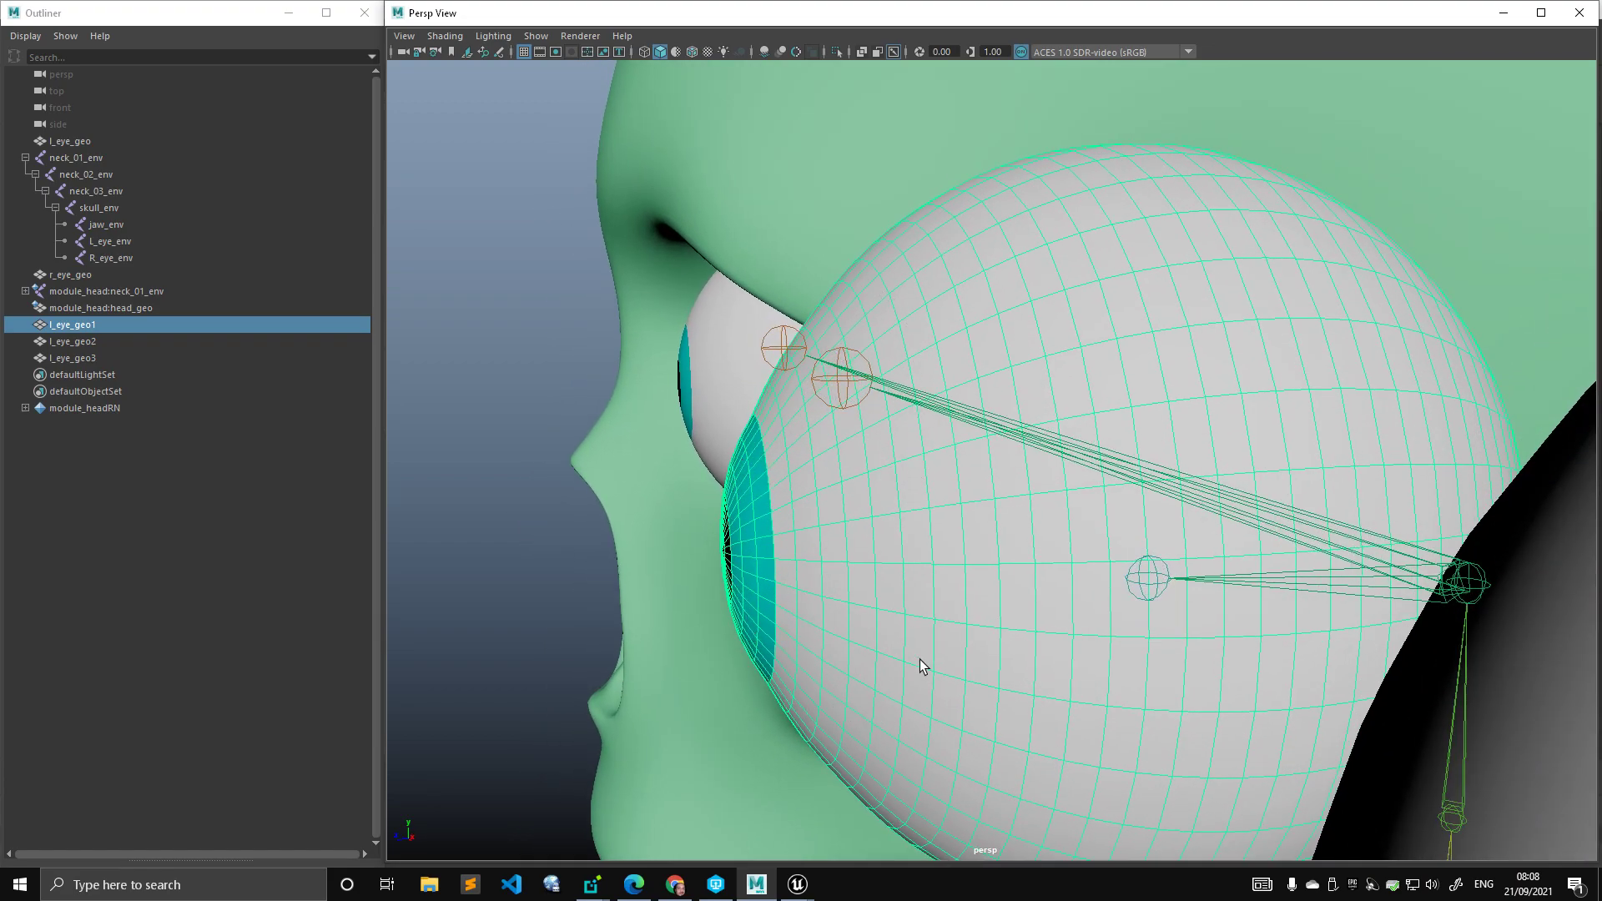
alt+drag(919, 655, 963, 634)
scroll(914, 544, down, 4)
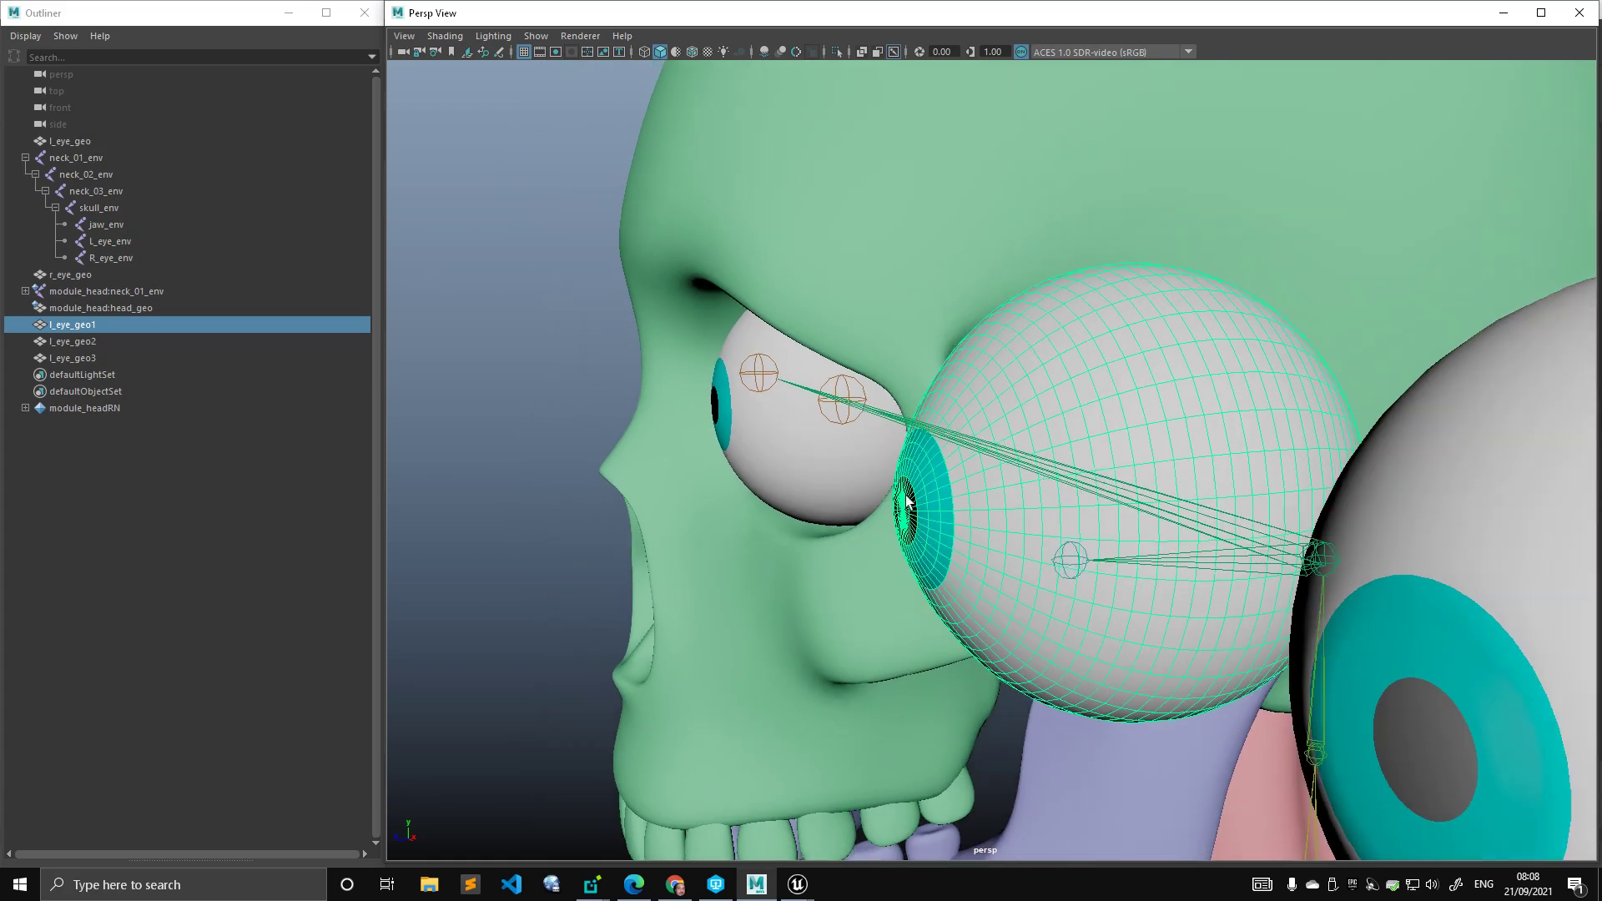
alt+drag(914, 526, 866, 544)
alt+middle_drag(865, 544, 868, 468)
alt+right_drag(868, 468, 937, 512)
alt+middle_drag(937, 512, 912, 477)
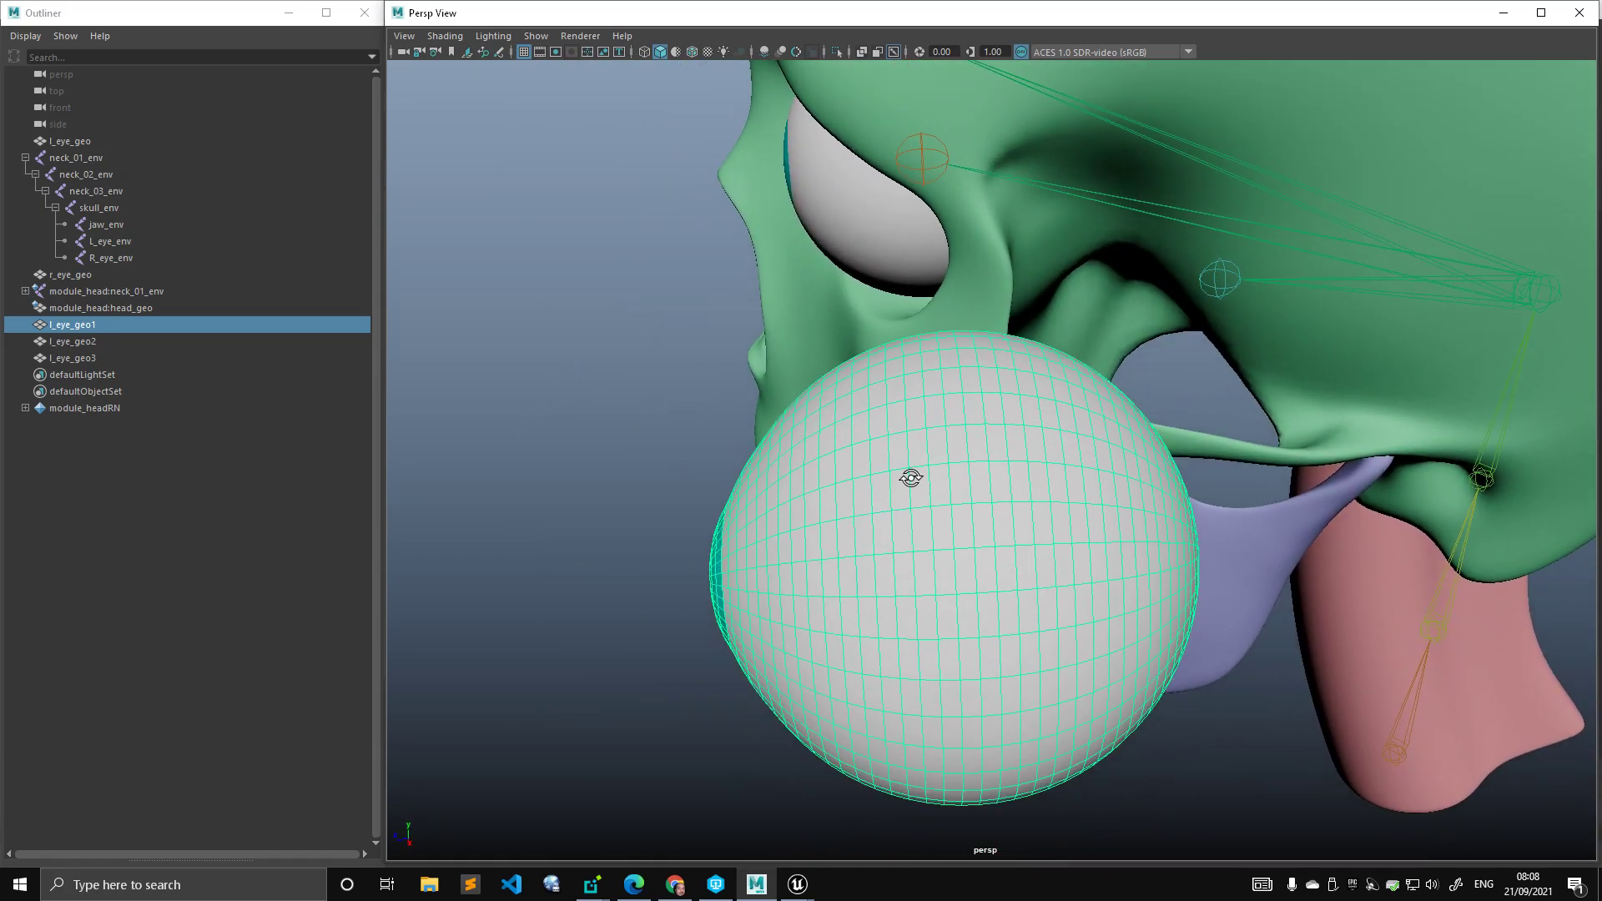
Check the pivot of the first spare eyeball with the rotate and move manipulators.
alt+drag(912, 476, 988, 486)
key(w)
key(e)
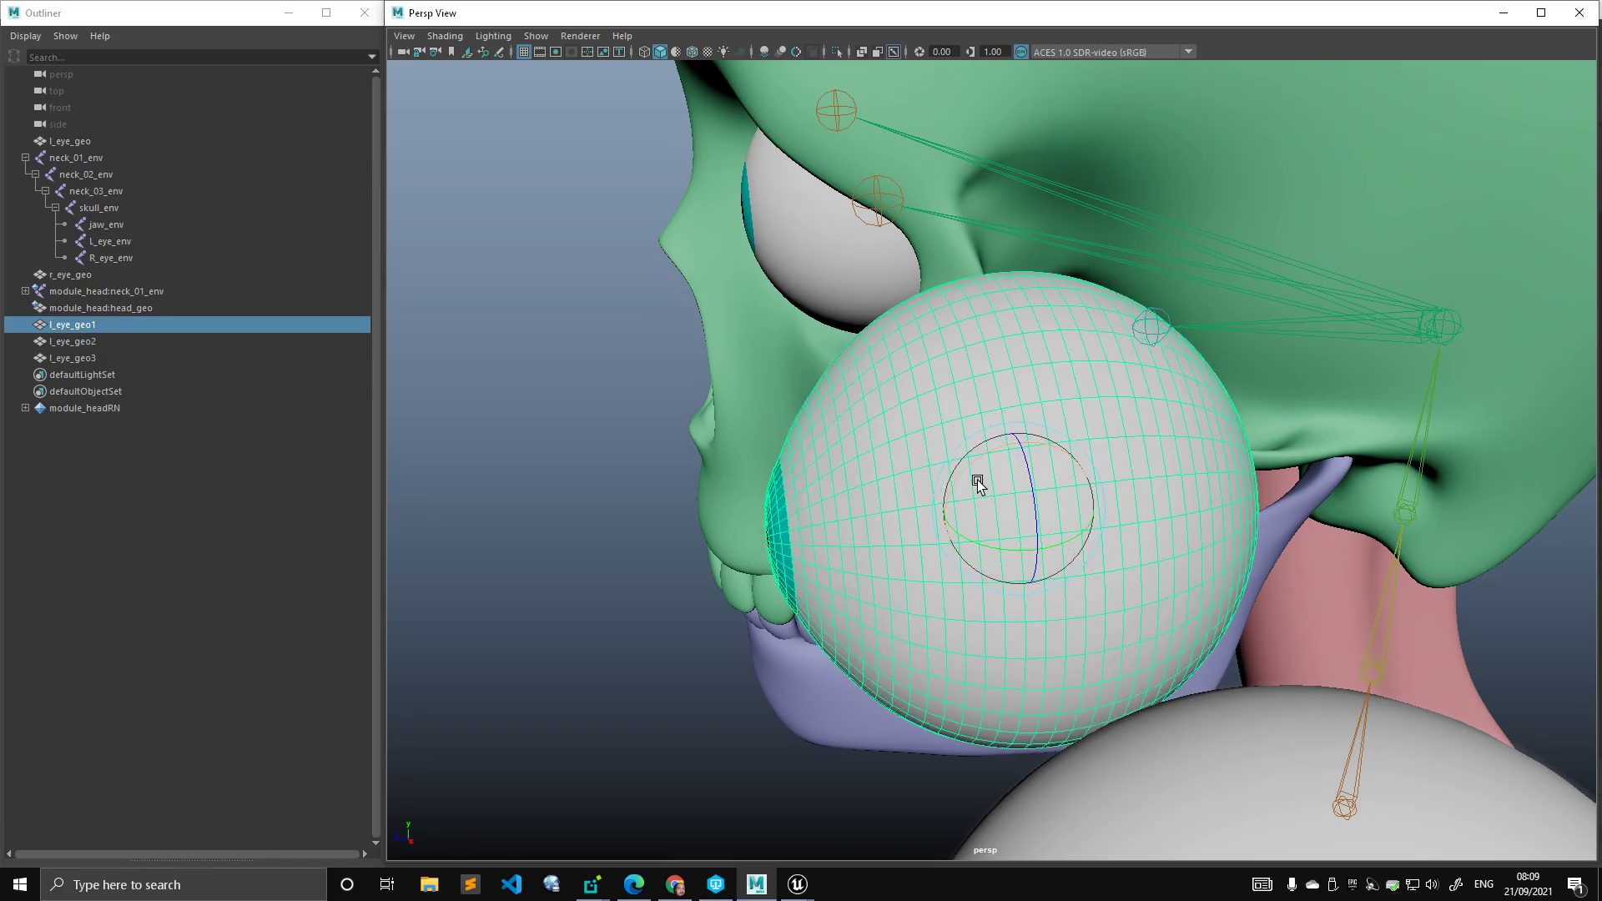
alt+drag(1194, 623, 1130, 561)
alt+right_drag(1130, 561, 1168, 522)
alt+middle_drag(1168, 521, 1128, 478)
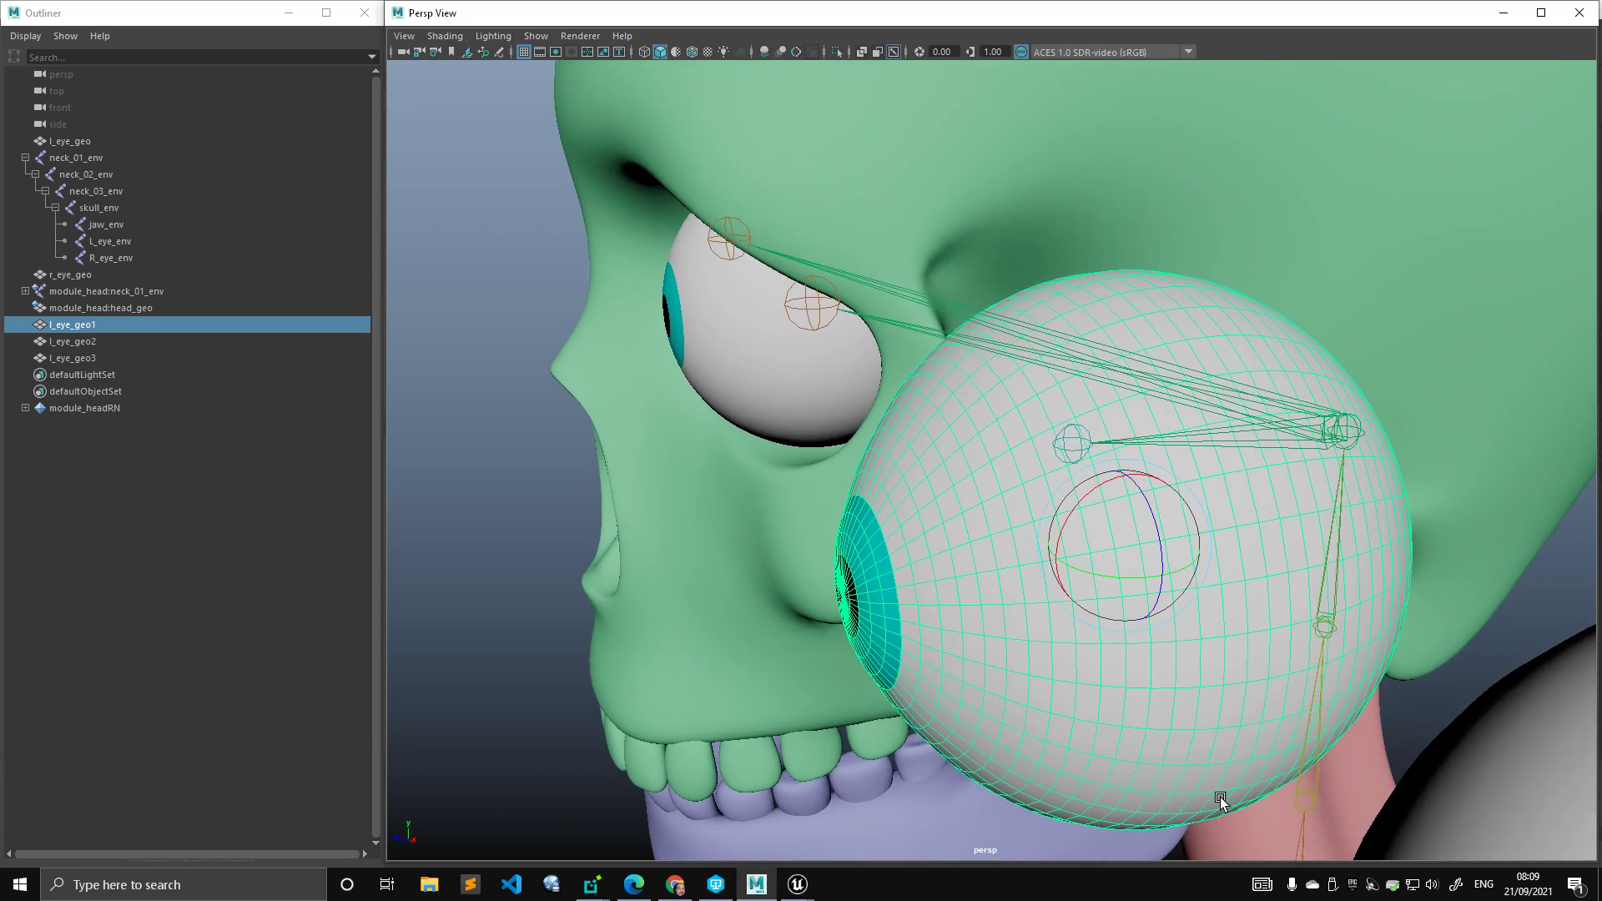
alt+drag(1345, 627, 875, 572)
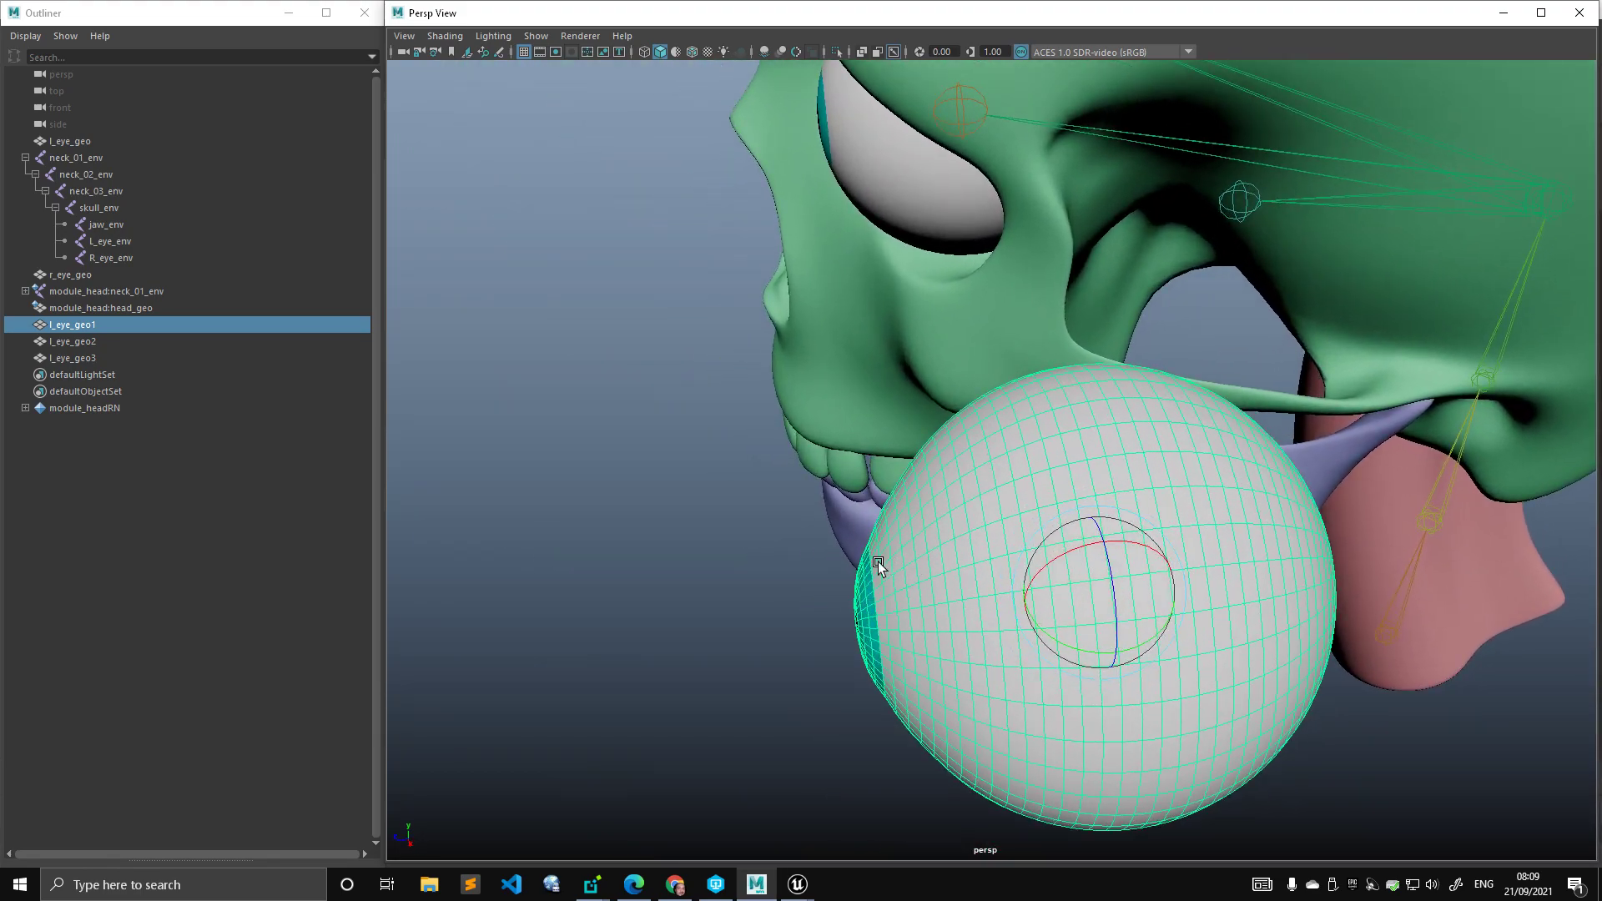
key(d)
drag(1060, 601, 988, 613)
key(w)
key(d)
drag(1030, 562, 1049, 594)
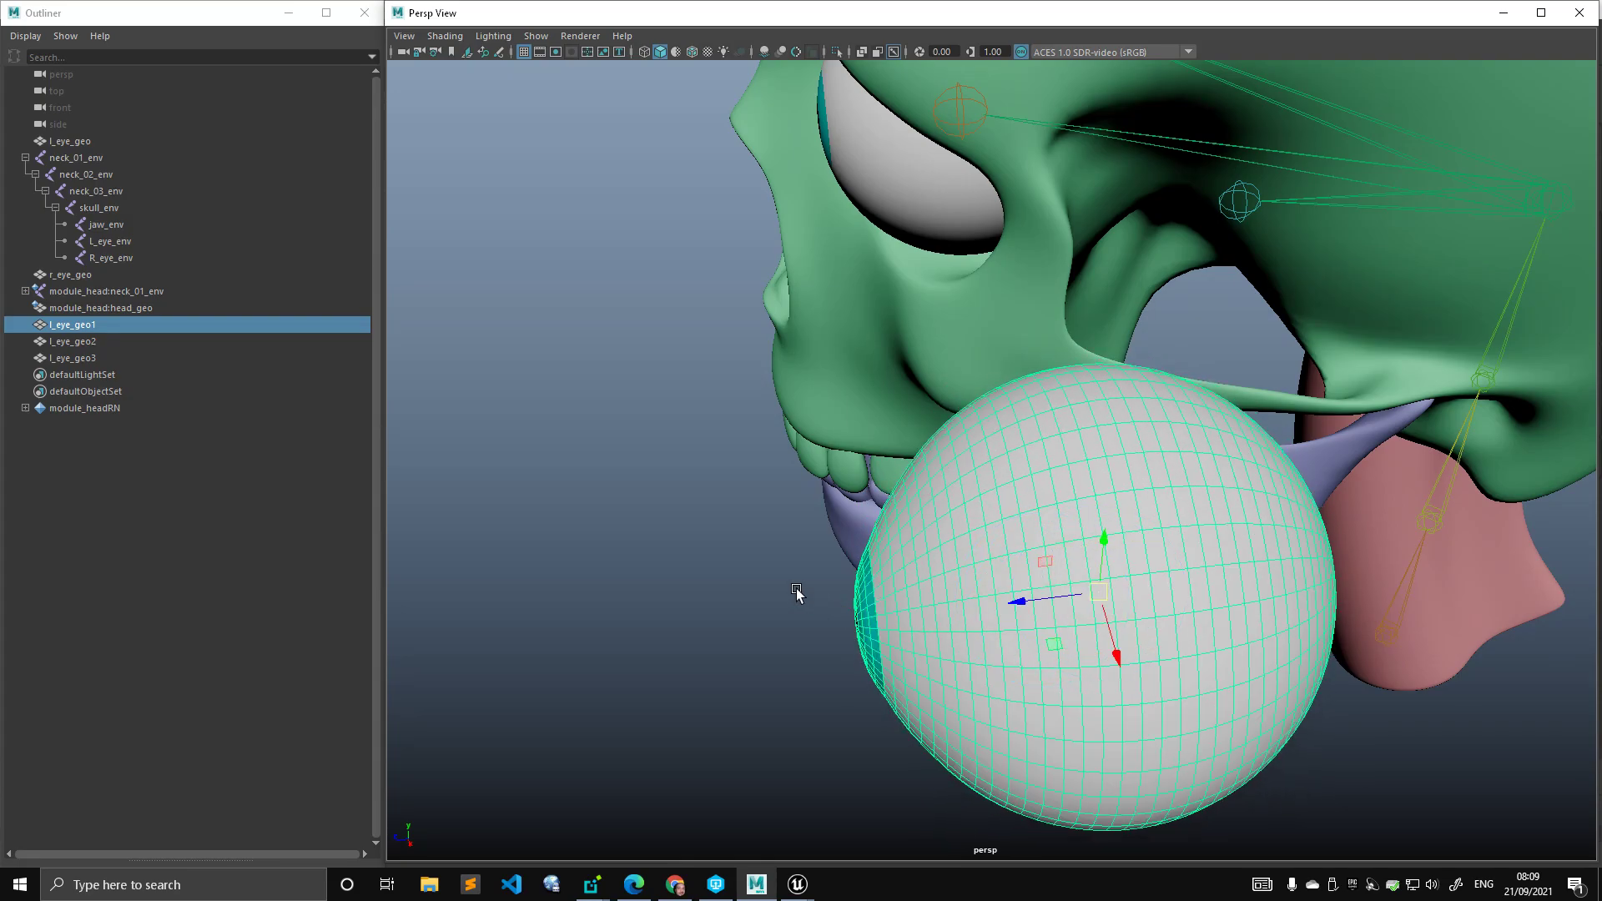
Select the outer shell (l_eye_geo3) of the second spare eyeball and examine its bulge over the iris in profile.
alt+drag(794, 590, 948, 543)
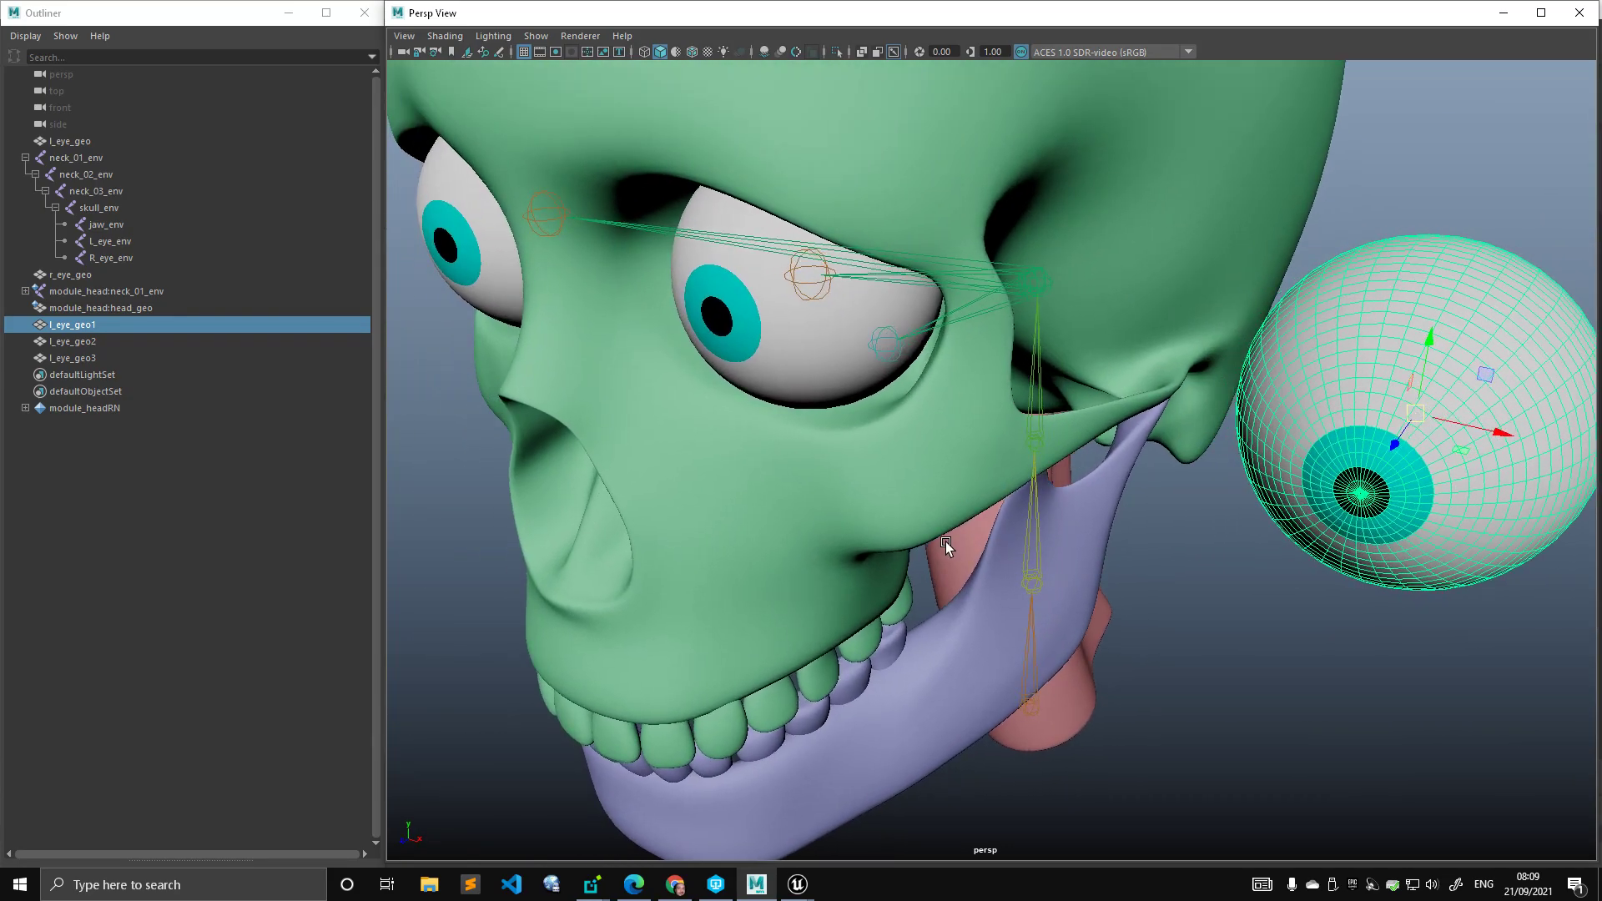
alt+drag(1219, 554, 899, 513)
alt+right_drag(900, 513, 973, 509)
alt+drag(1095, 530, 1029, 513)
click(1173, 537)
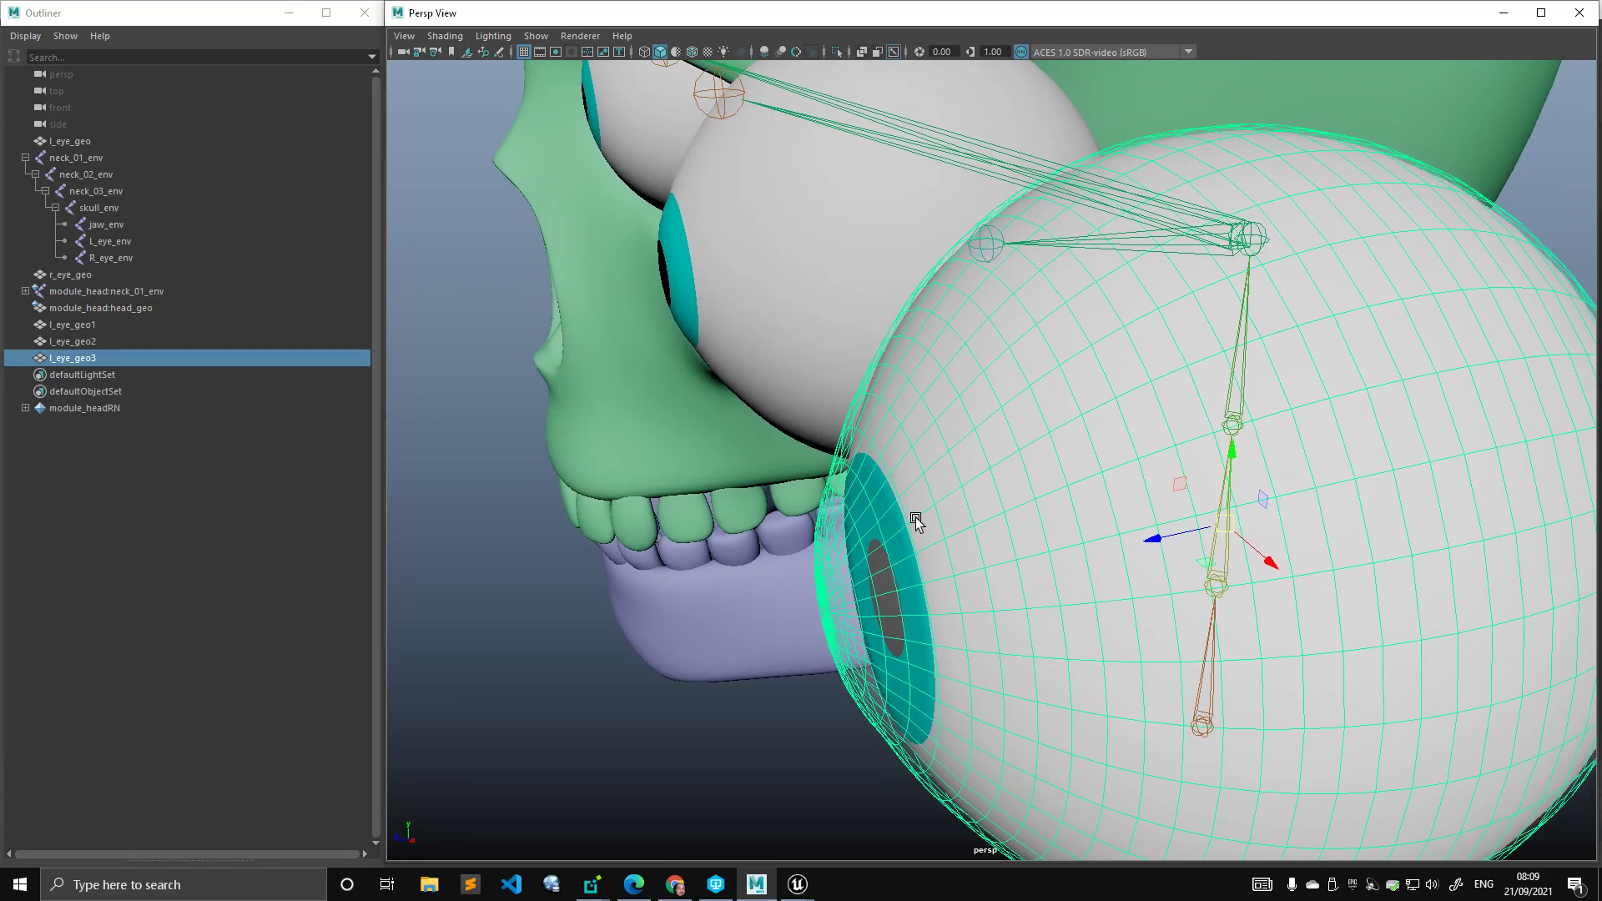
alt+middle_drag(823, 485, 742, 442)
alt+right_drag(742, 442, 802, 435)
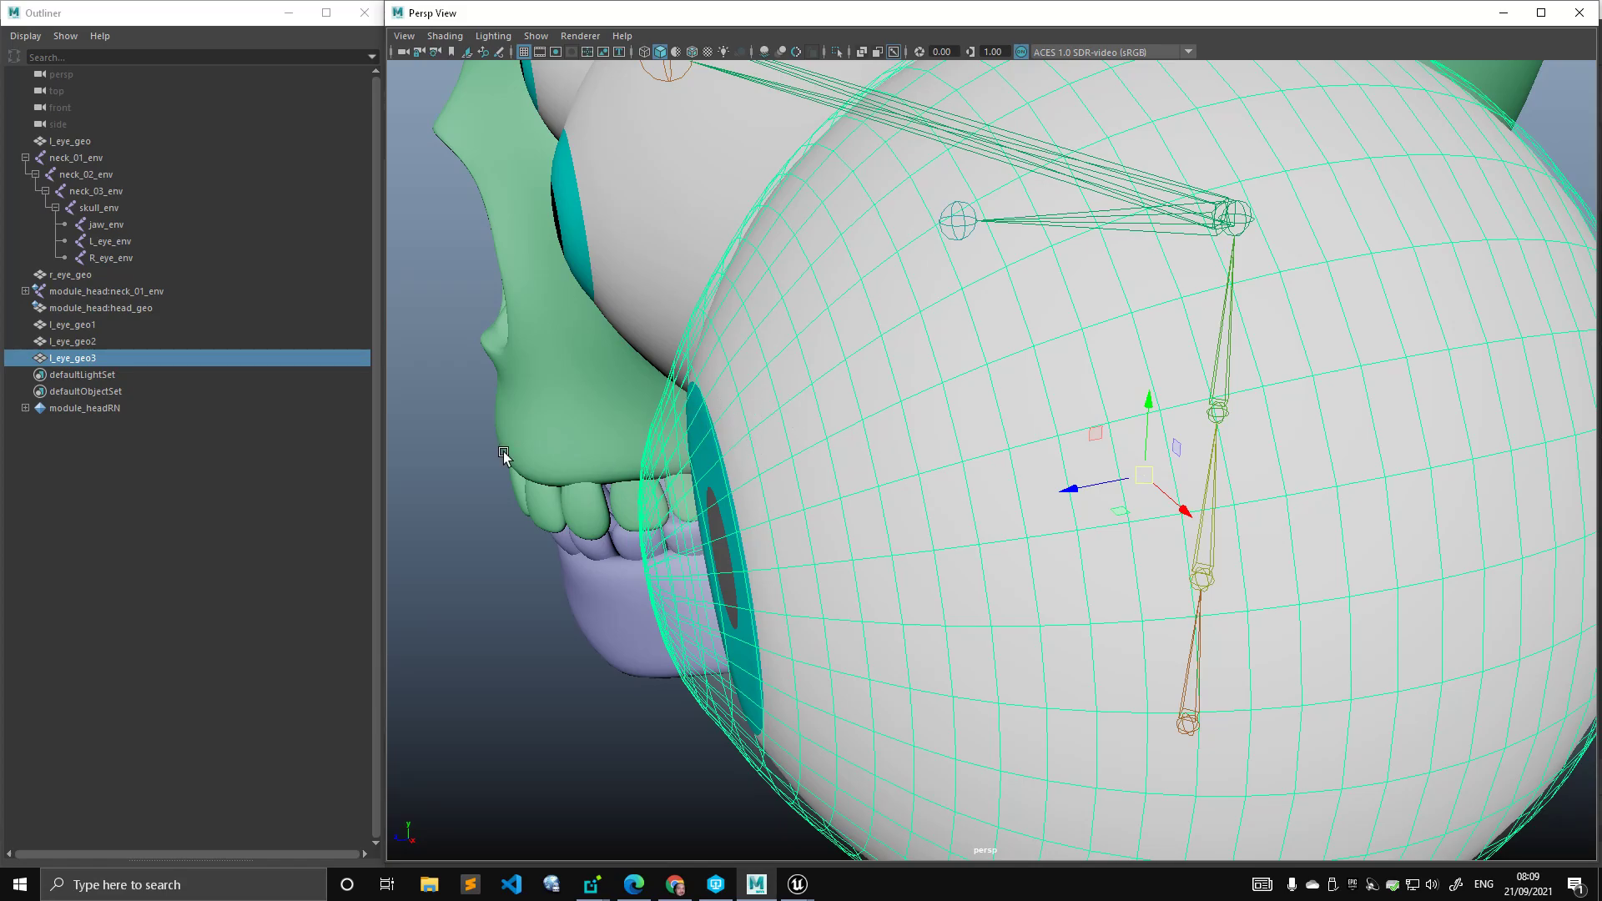
mouse_move(1155, 481)
mouse_down()
mouse_move(1185, 477)
mouse_move(984, 465)
mouse_move(958, 554)
mouse_move(1144, 475)
mouse_move(1106, 469)
mouse_move(1147, 487)
mouse_up()
alt+right_drag(1110, 487, 1008, 490)
alt+drag(1008, 489, 1041, 482)
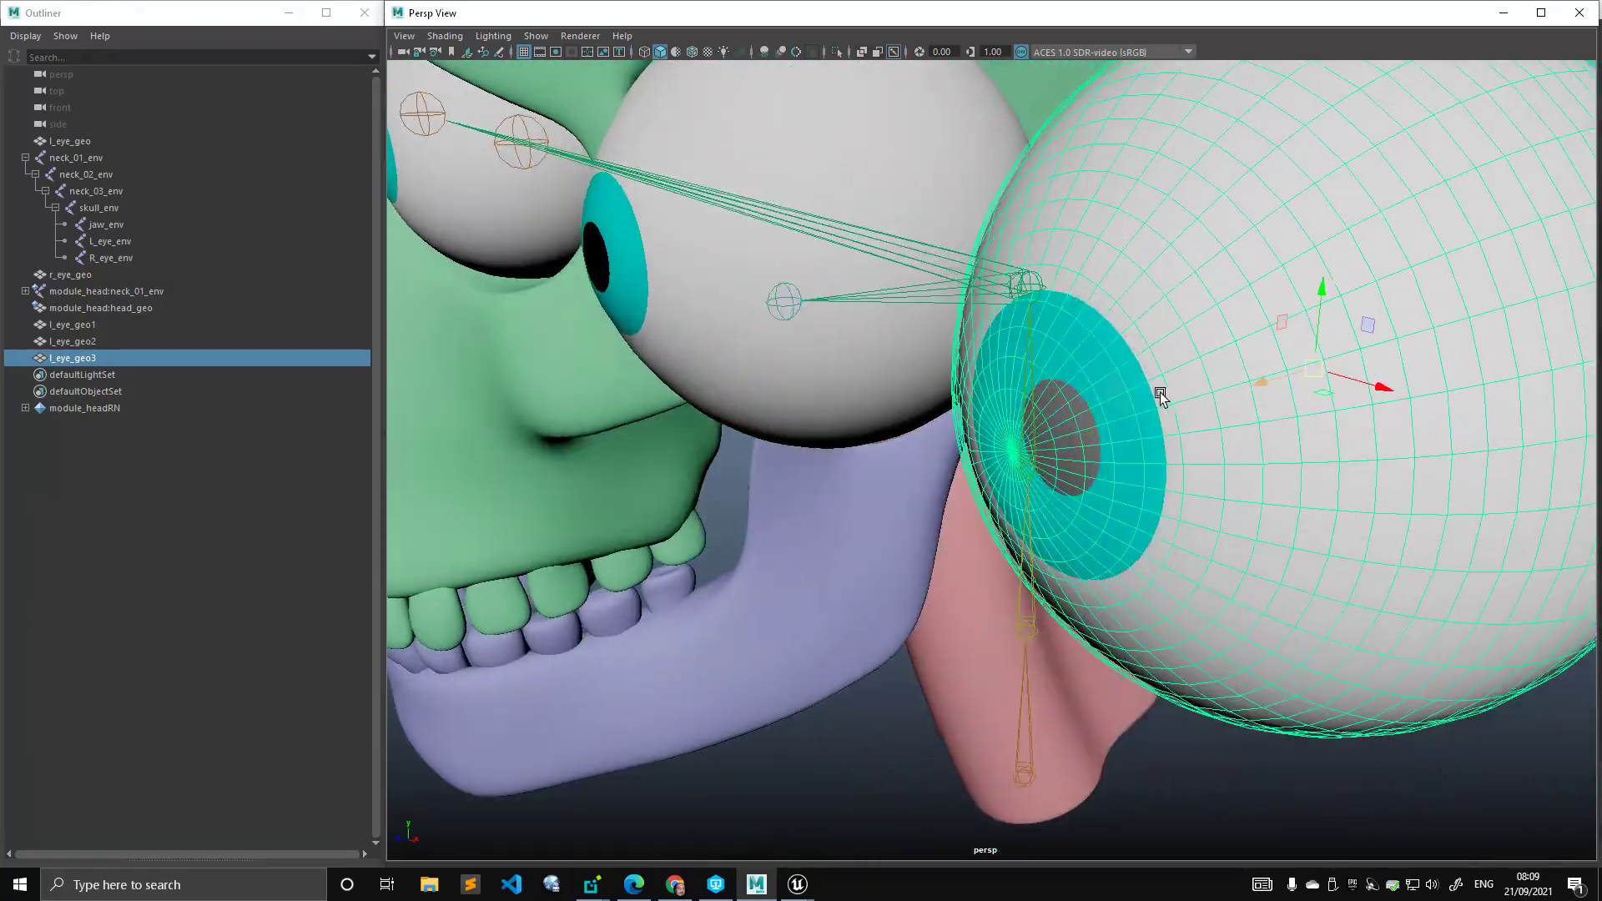
Examine the iris and pupil of the second spare eyeball up close through its transparent outer shell.
alt+middle_drag(1155, 397, 1007, 433)
alt+drag(907, 426, 1073, 433)
alt+right_drag(910, 455, 1048, 449)
alt+middle_drag(829, 443, 946, 431)
alt+right_drag(947, 442, 870, 427)
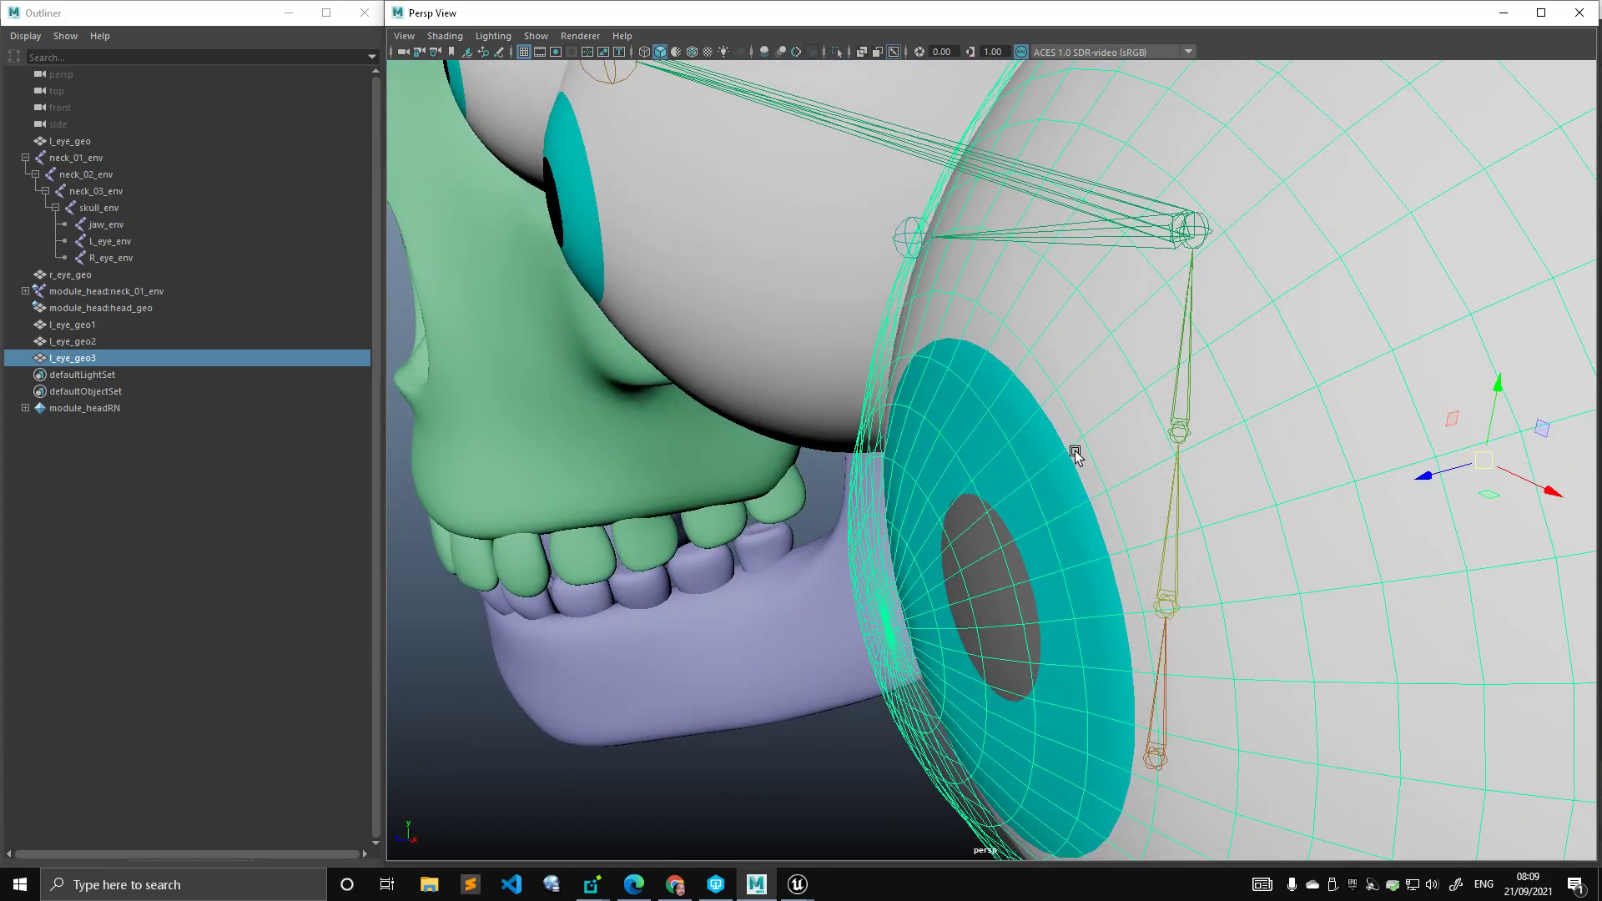
alt+drag(1100, 450, 1017, 471)
alt+right_drag(1017, 471, 868, 438)
alt+drag(868, 435, 1014, 504)
alt+right_drag(957, 632, 994, 554)
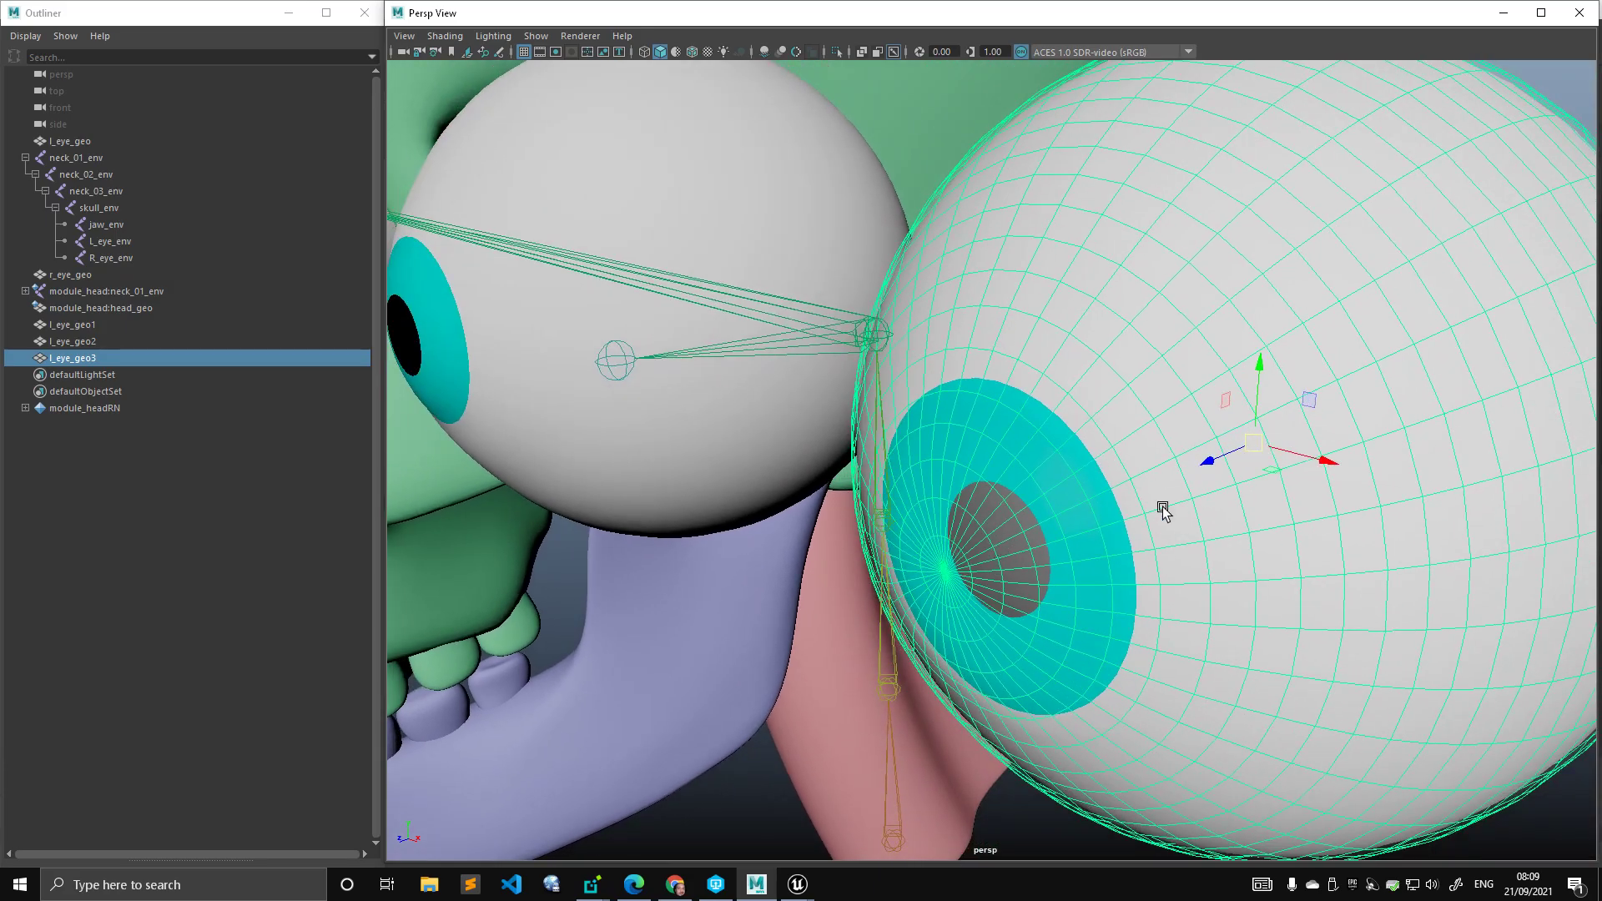
Try moving the outer shell off the second spare eyeball and selecting the inner eyeball, and undo both.
alt+right_drag(1255, 443, 1337, 466)
drag(1337, 463, 1579, 521)
click(976, 413)
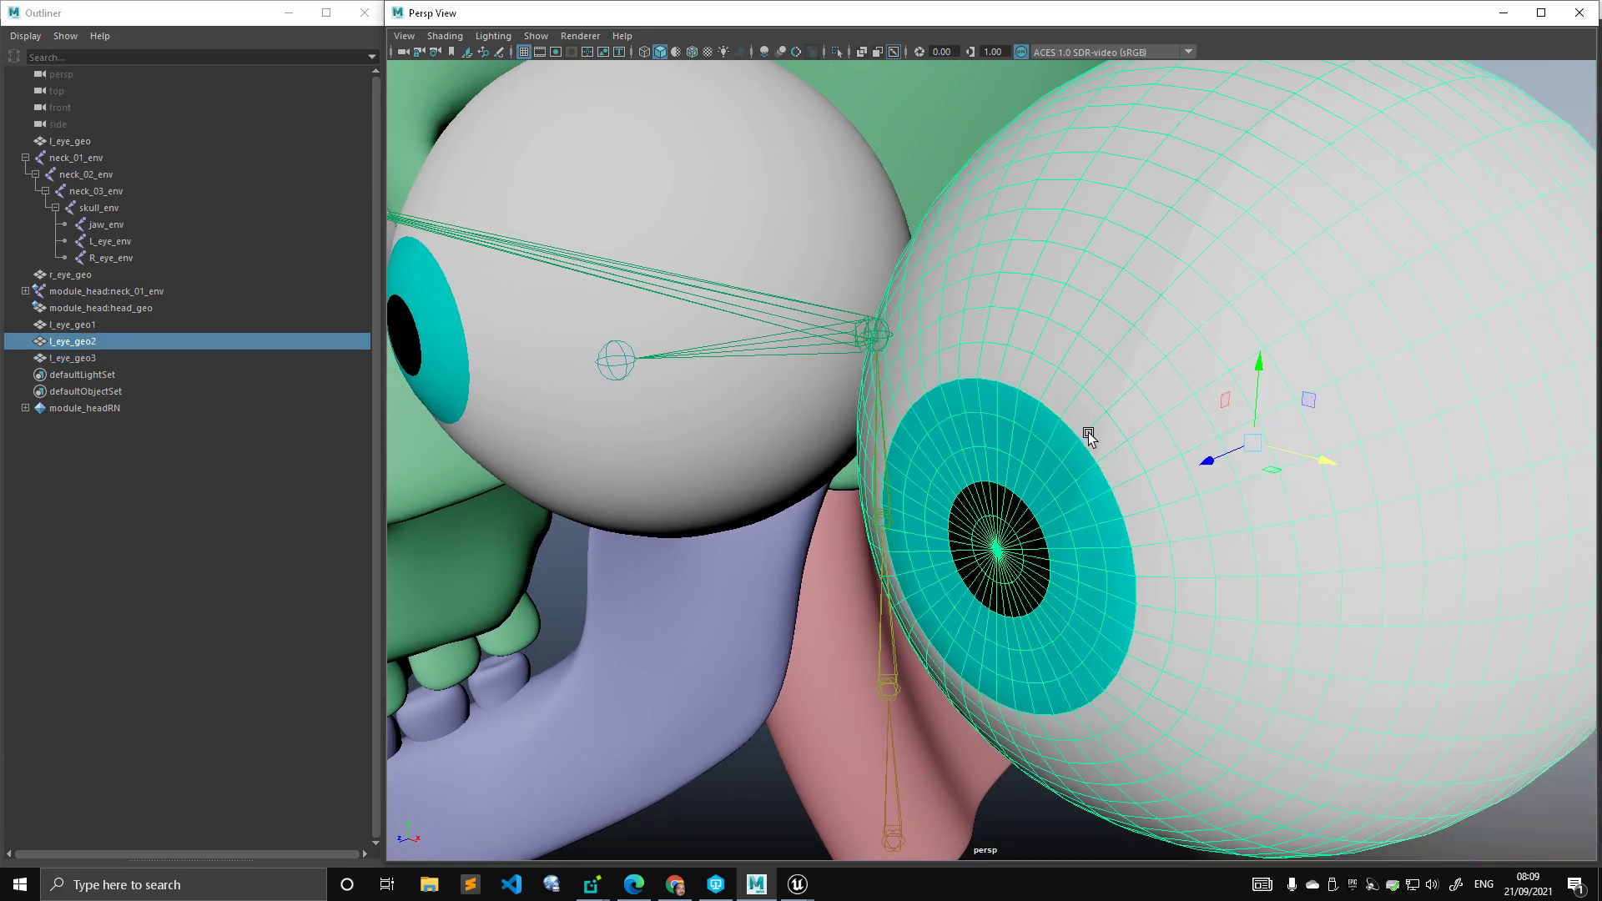
key(ctrl+z)
key(ctrl+z)
Compare the two spare eyeballs beside the skull, clear the selection and bring the first one close into view.
alt+right_drag(1200, 489, 1046, 506)
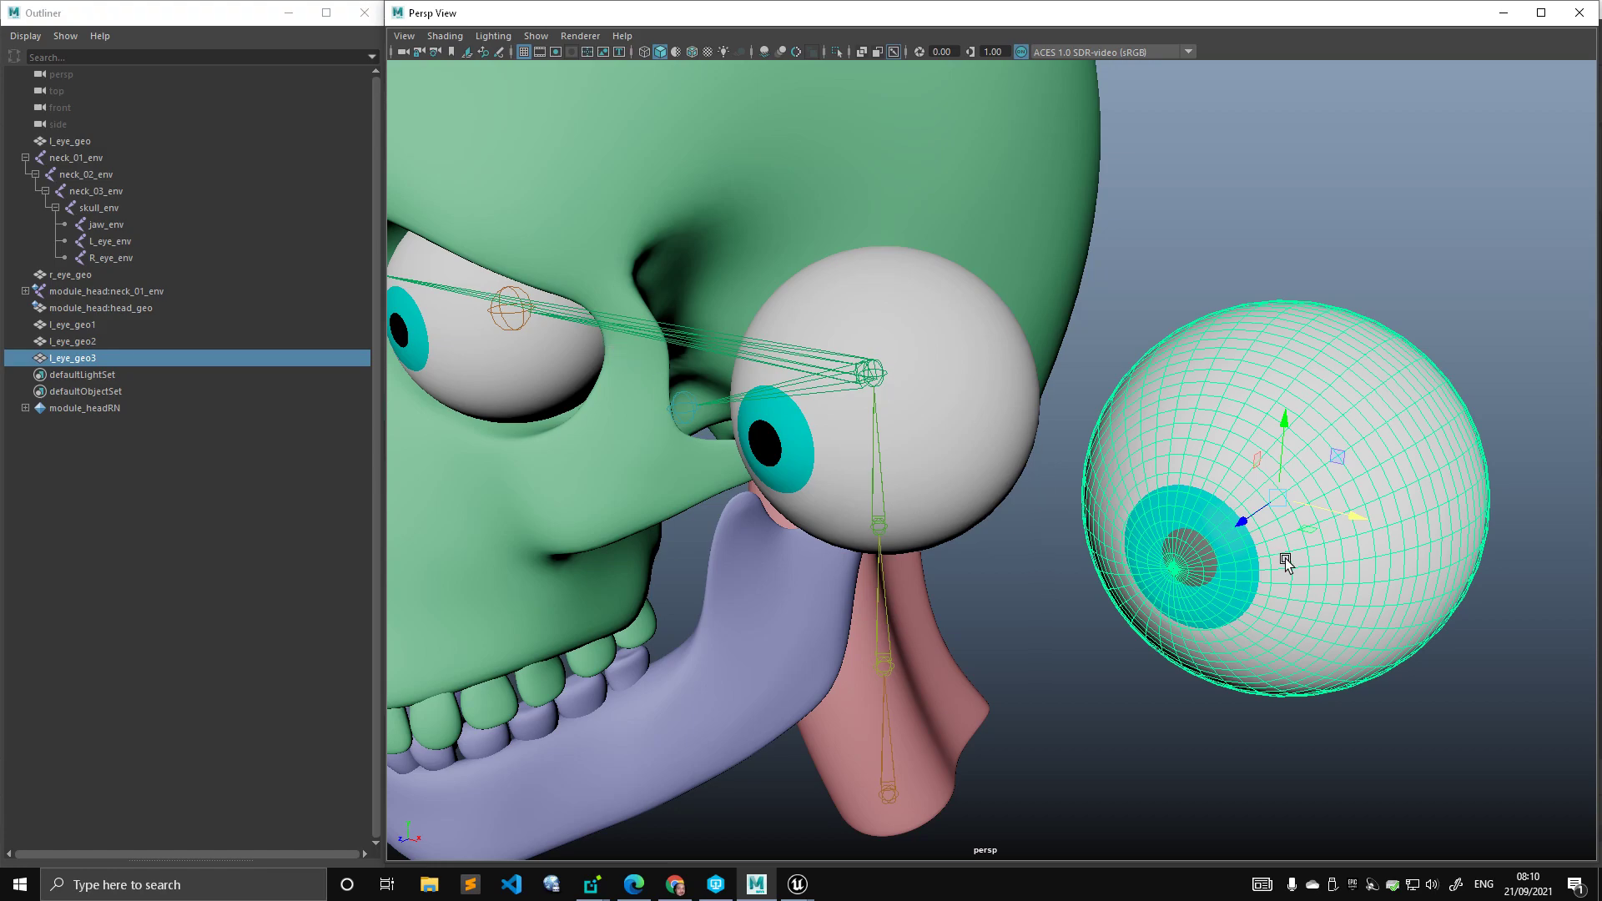
alt+drag(1115, 484, 961, 452)
click(1191, 465)
alt+drag(1085, 418, 1053, 500)
drag(1018, 333, 1229, 491)
click(1113, 455)
alt+drag(1076, 456, 1048, 421)
alt+middle_drag(1048, 420, 1134, 428)
alt+right_drag(1133, 427, 1158, 452)
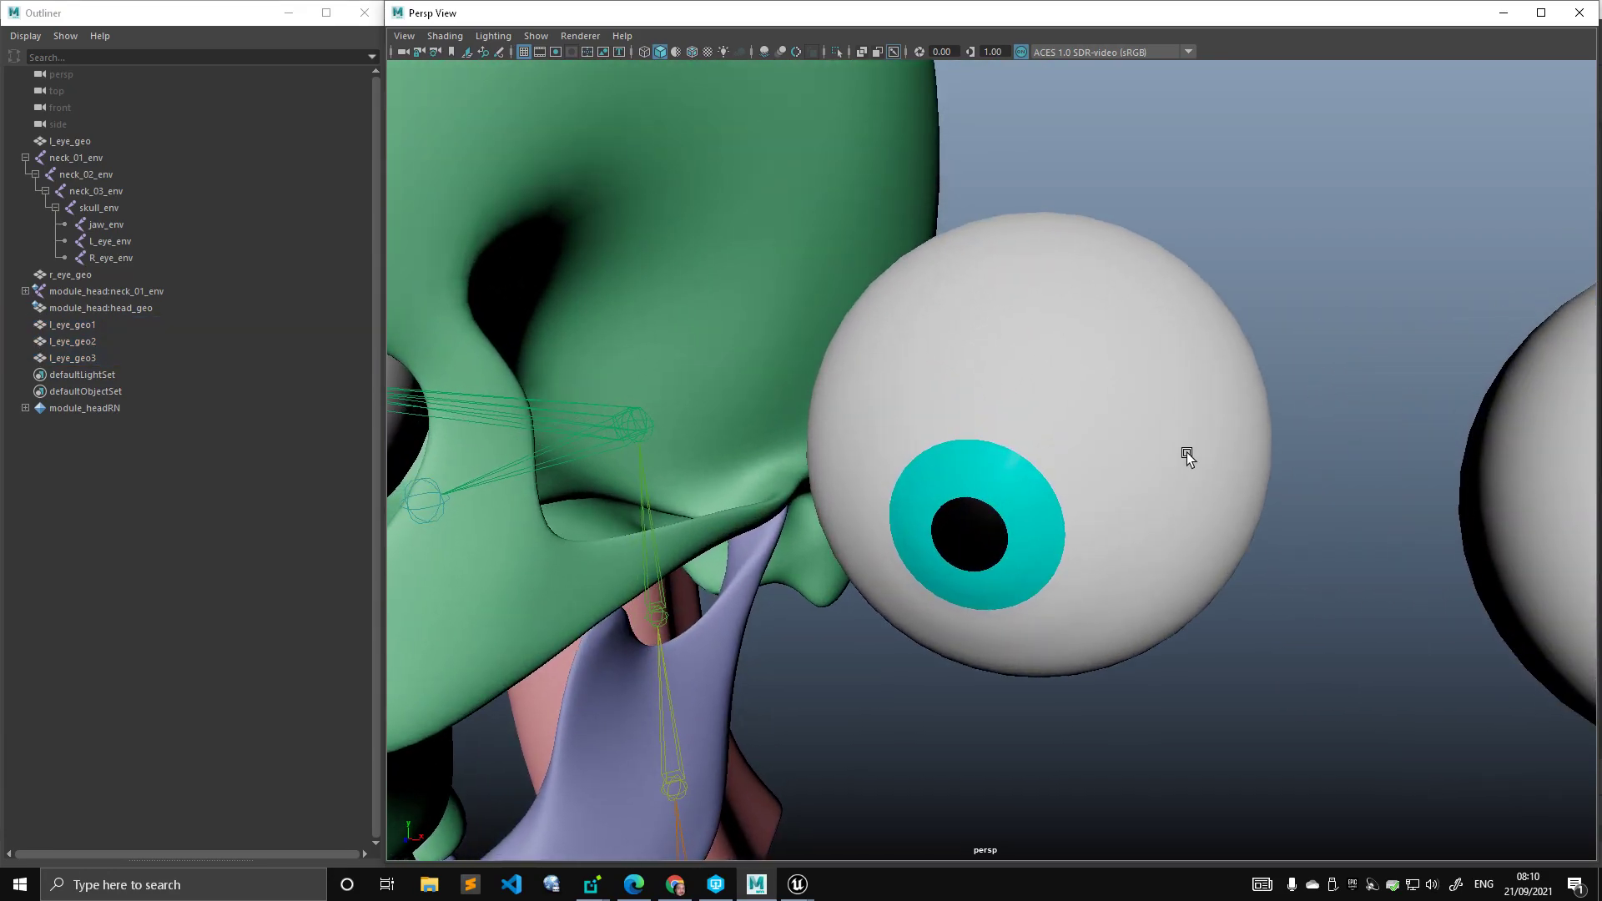
Try scaling an edge loop on the first spare eyeball's iris with soft selection enabled.
click(1025, 466)
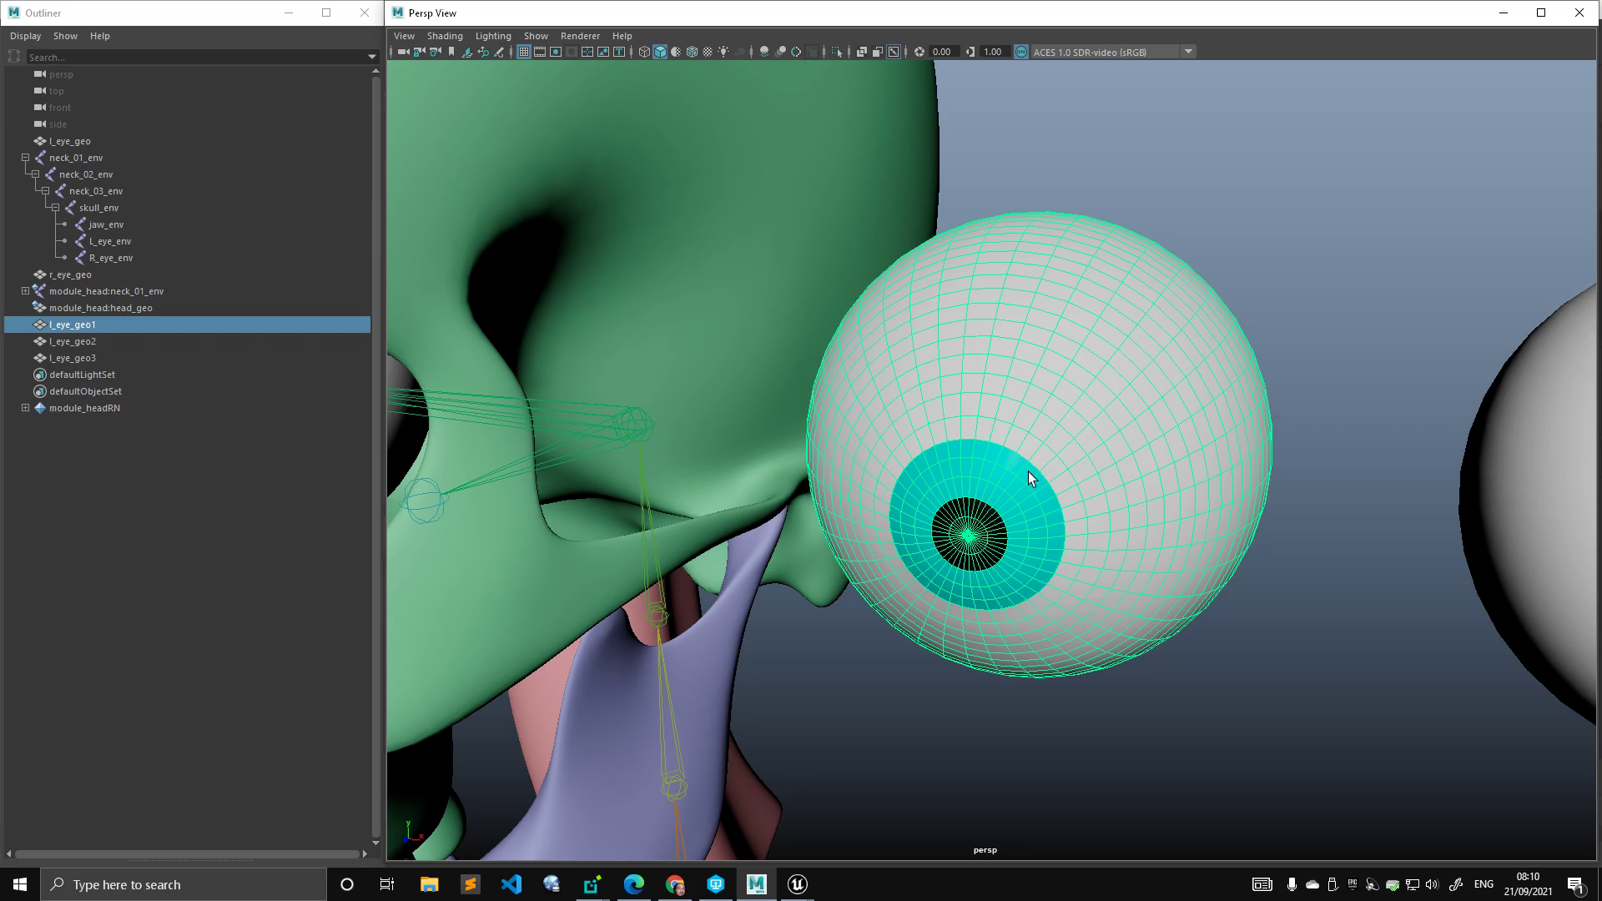
key(F10)
double_click(1033, 462)
key(b)
key(f)
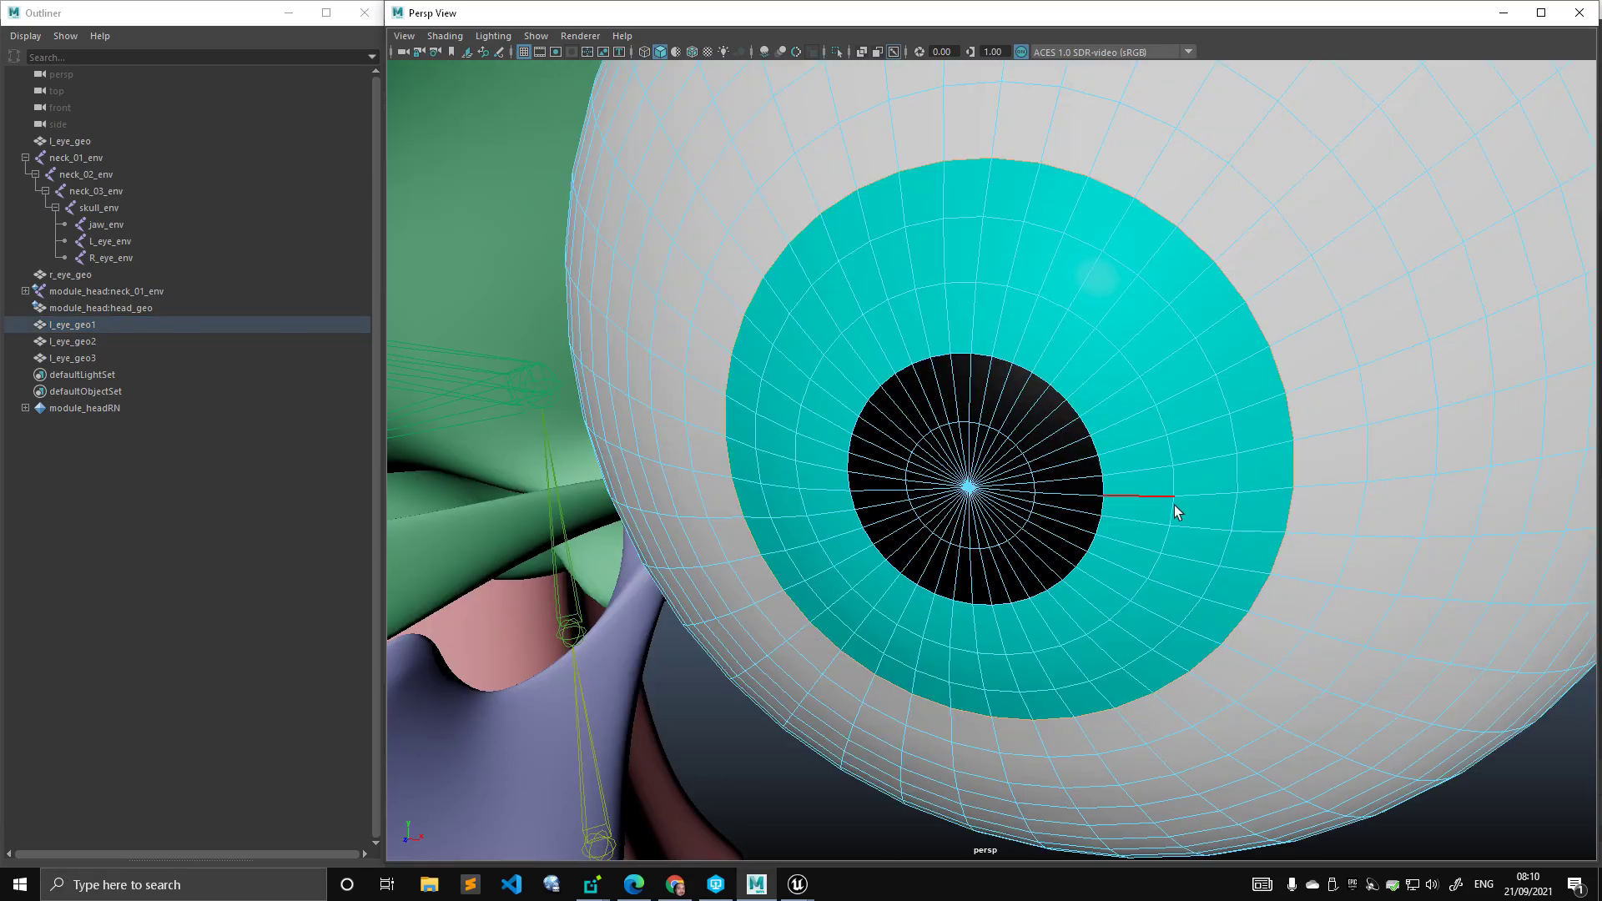
alt+right_drag(1189, 508, 1015, 458)
alt+drag(1016, 458, 935, 485)
key(r)
mouse_move(934, 486)
middle_down()
mouse_move(988, 473)
mouse_move(935, 453)
mouse_move(928, 503)
mouse_move(958, 503)
mouse_move(905, 510)
mouse_move(890, 495)
mouse_move(925, 478)
middle_up()
key(f)
Try another soft-selection adjustment on the iris edge loop from a different angle and undo it.
alt+right_drag(1215, 526, 1101, 501)
alt+drag(1102, 501, 1045, 485)
alt+right_drag(1045, 486, 934, 477)
alt+drag(934, 477, 1170, 468)
key(b)
middle_drag(1008, 469, 1078, 457)
key(ctrl+z)
Try enlarging the iris's outer edge loop with soft selection and shifting it along the eyeball's depth axis, and undo both.
key(q)
double_click(1188, 280)
key(w)
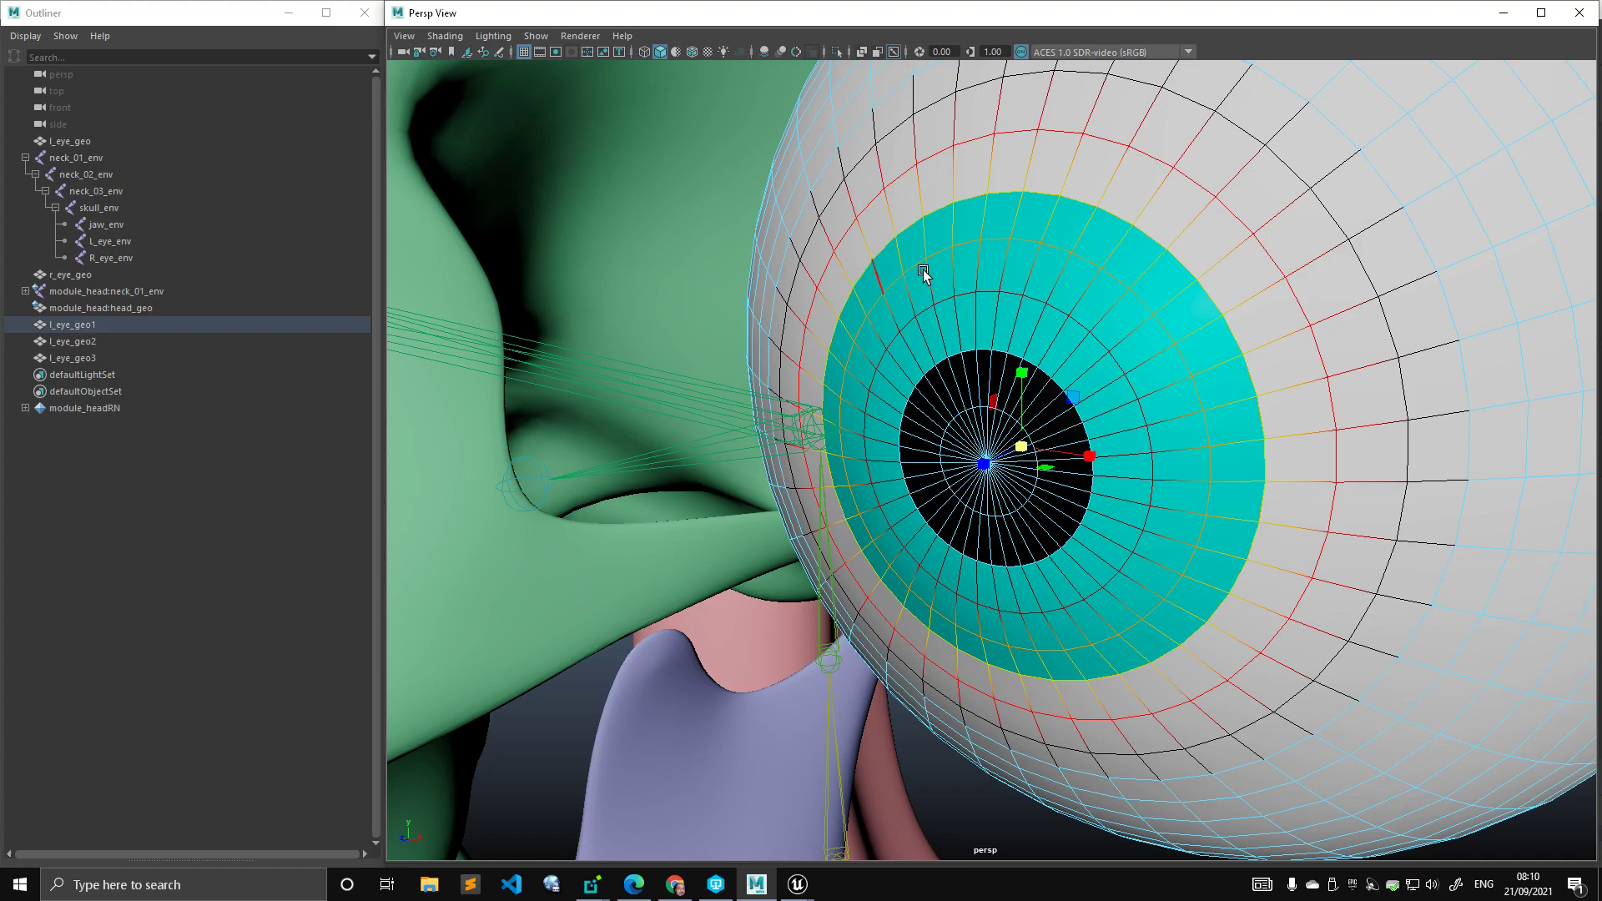
alt+drag(938, 276, 1071, 325)
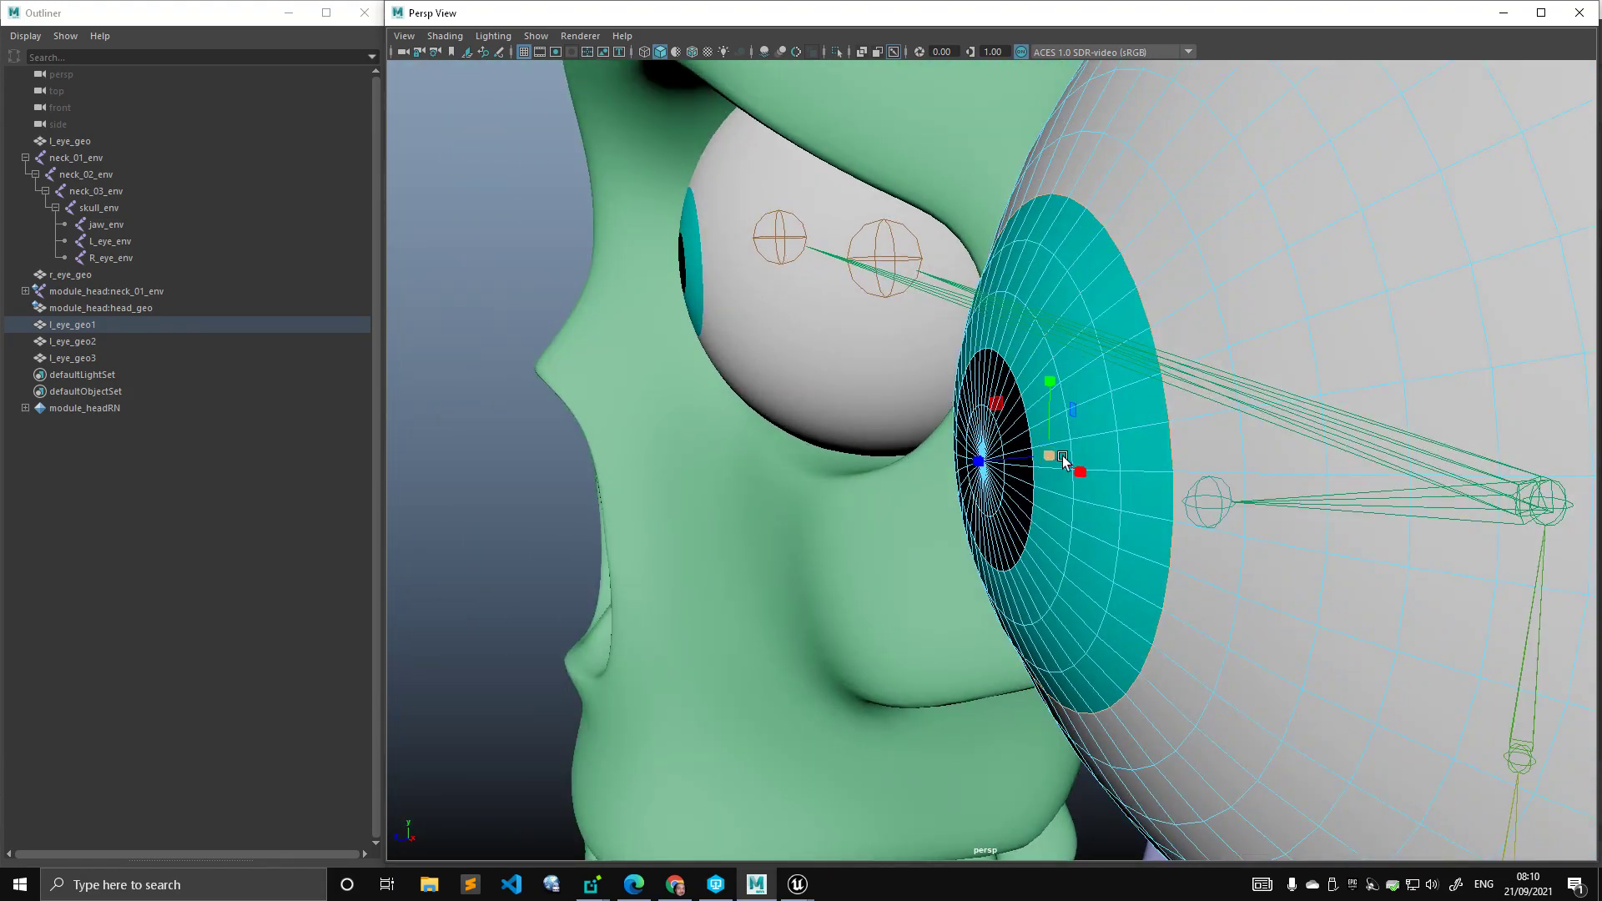
mouse_move(1061, 457)
middle_down()
mouse_move(1110, 449)
mouse_move(1088, 450)
middle_up()
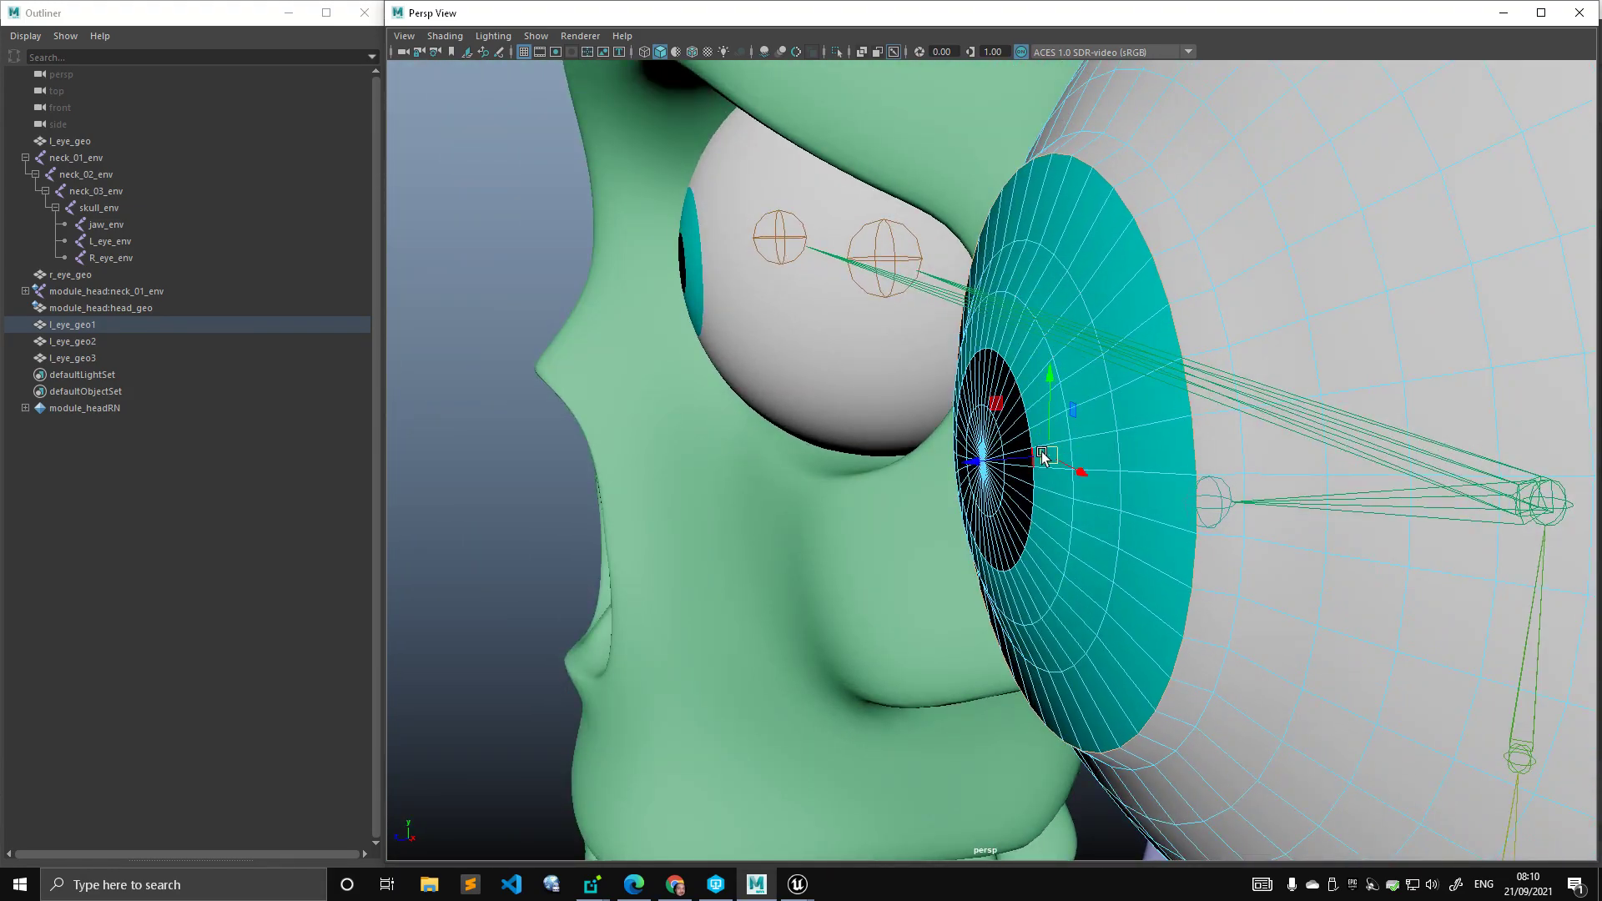
drag(973, 462, 1010, 469)
scroll(1043, 421, down, 1)
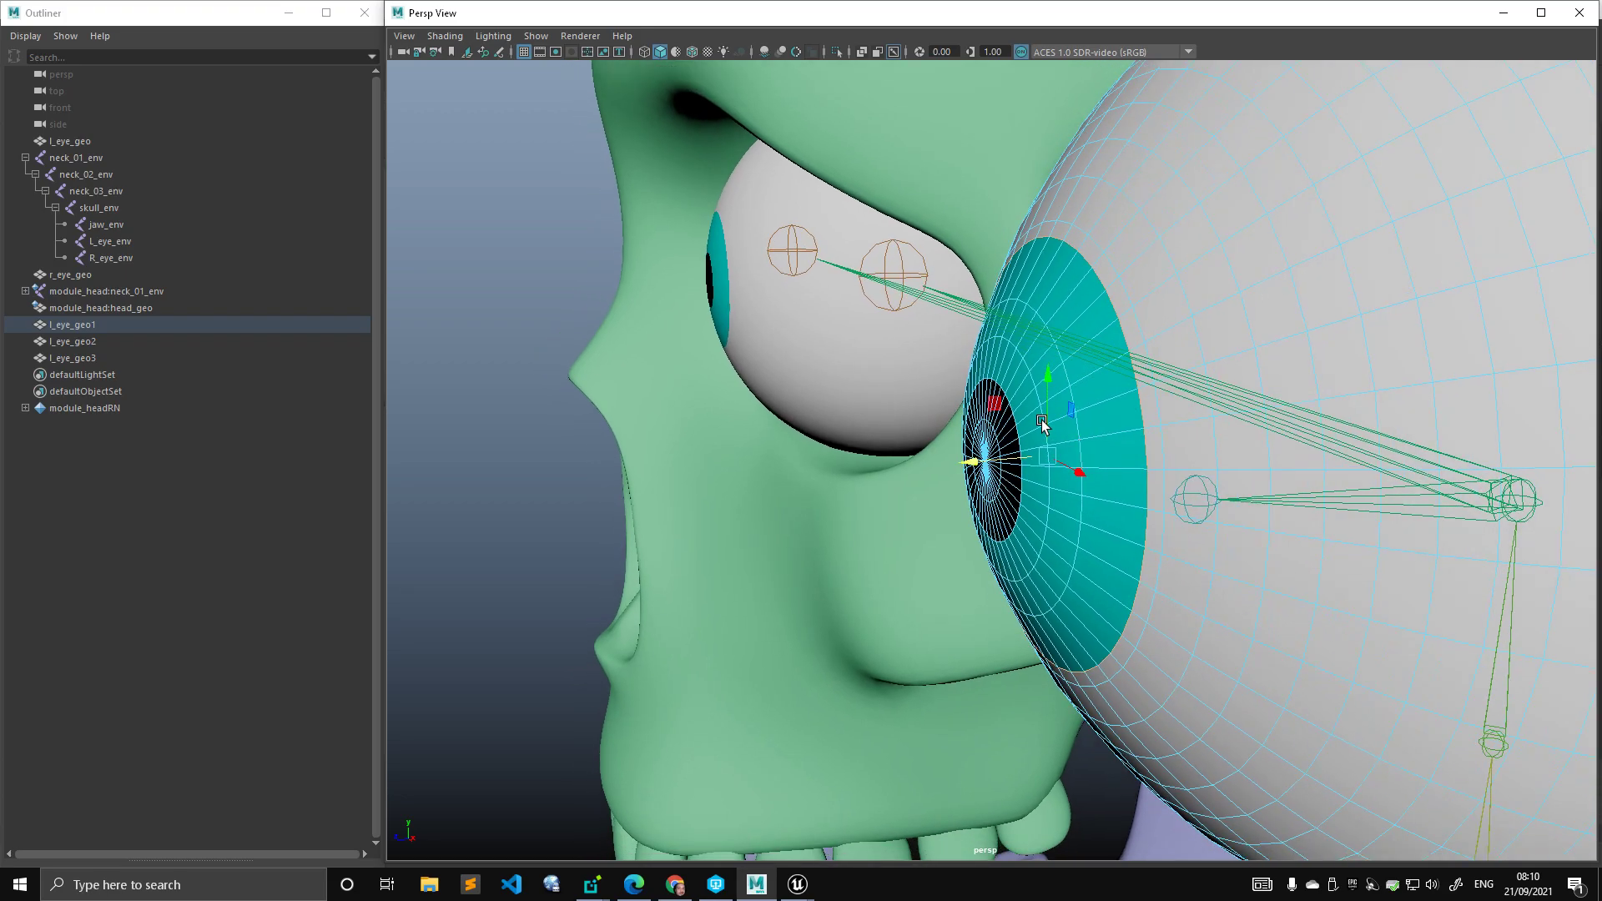
key(ctrl+z)
key(ctrl+z)
key(ctrl+z)
Reselect the first spare eyeball as a whole object and examine its shape from the side.
alt+right_drag(1183, 412, 1022, 333)
alt+drag(1021, 333, 1130, 300)
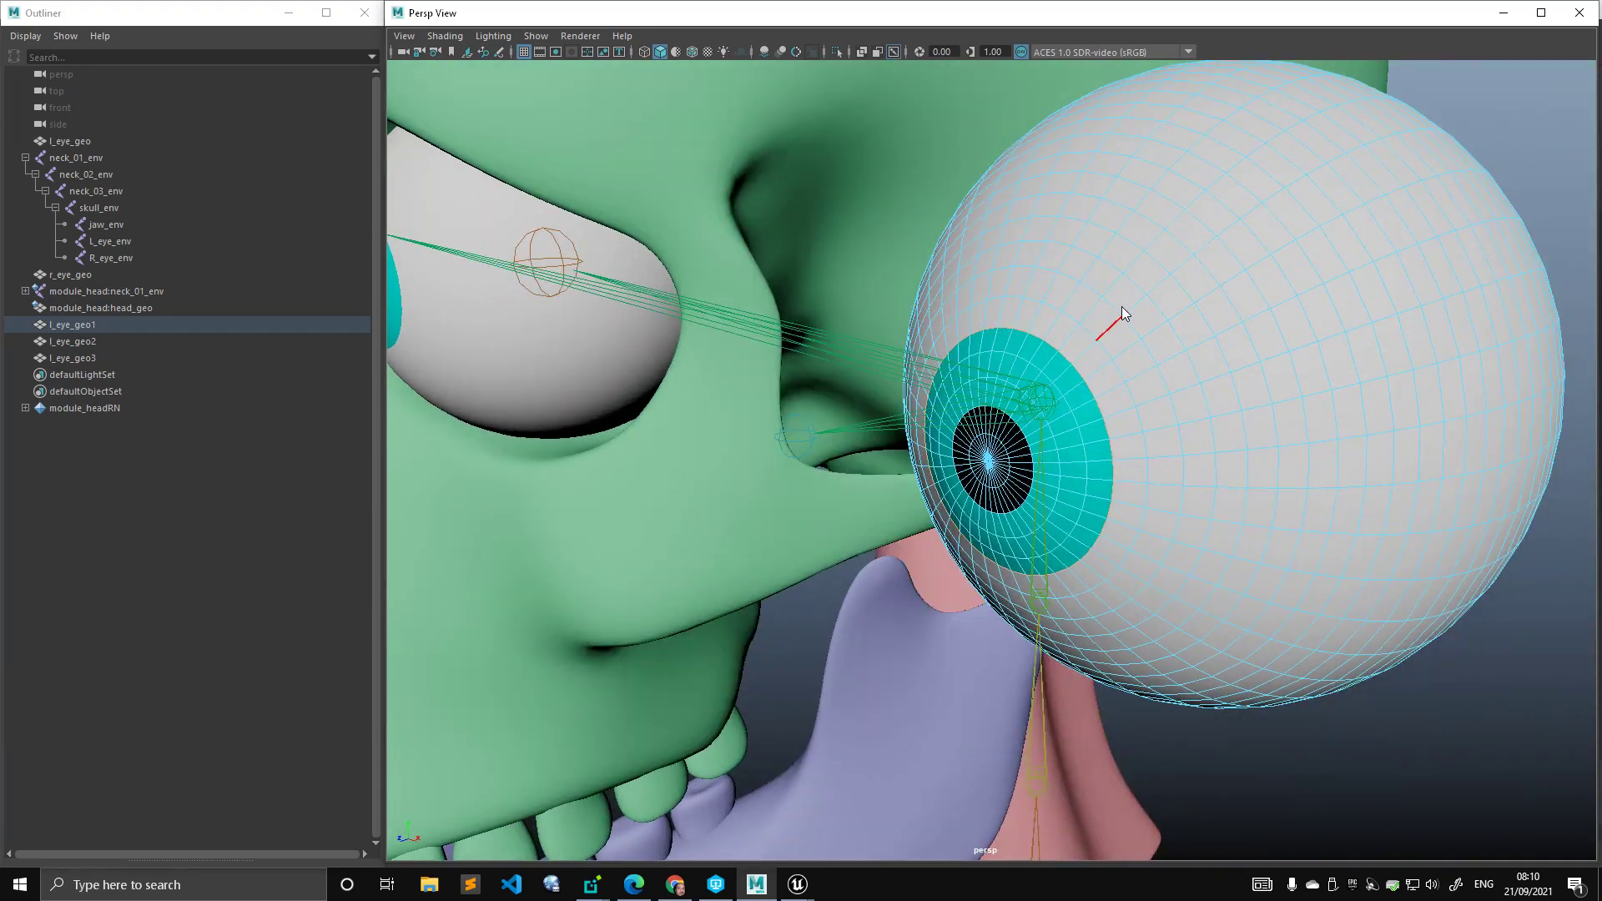
click(1129, 301)
alt+drag(1259, 321, 1083, 305)
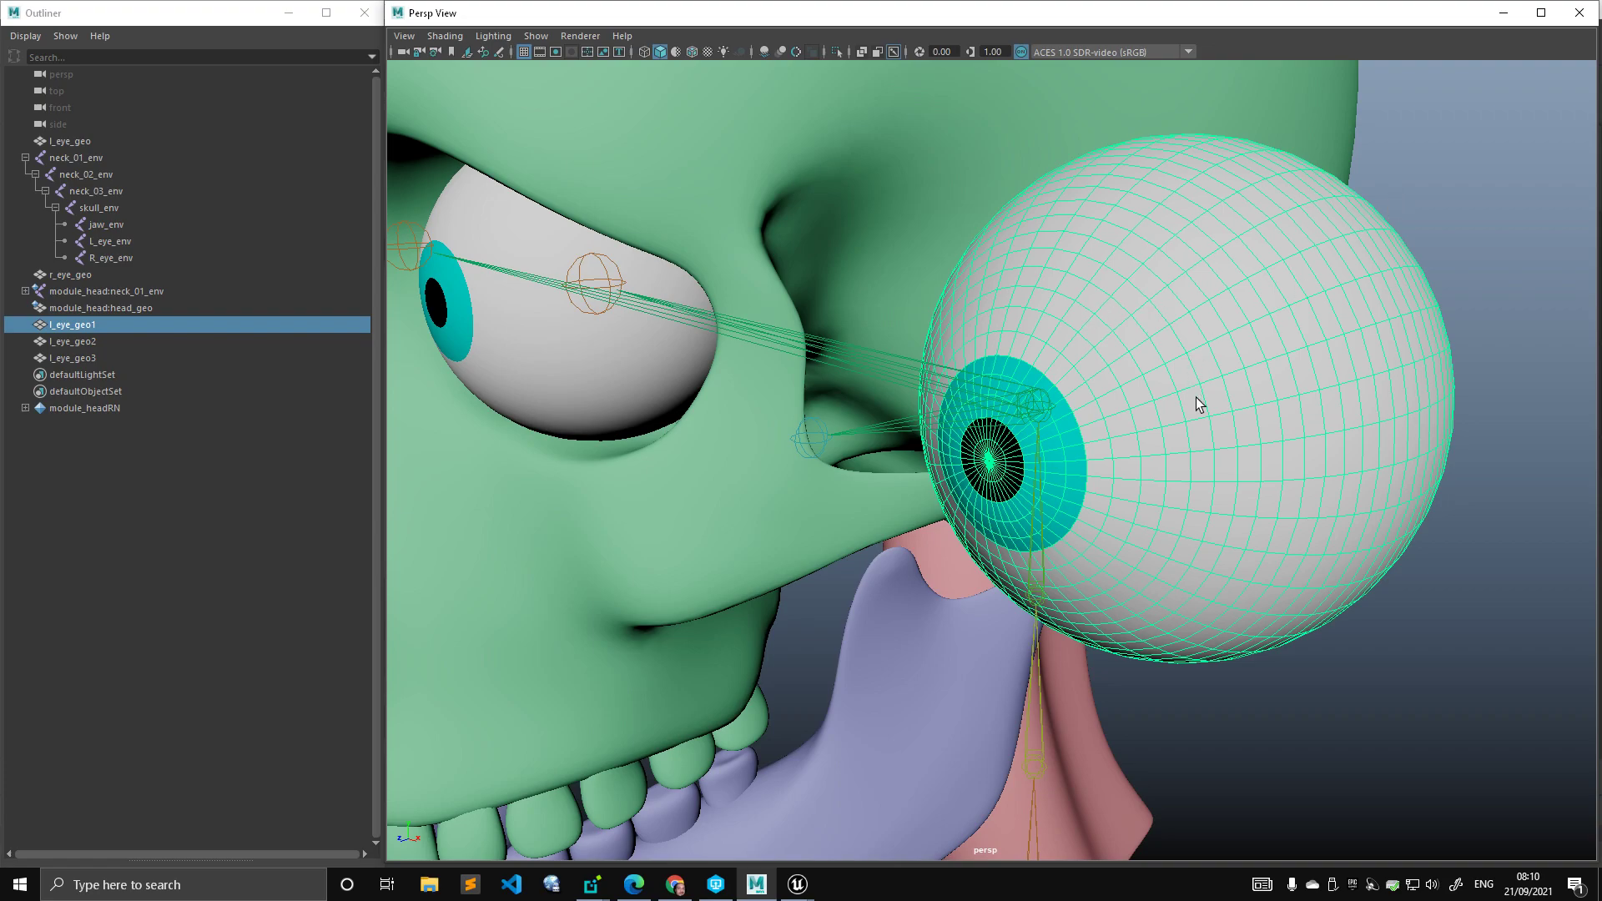
Select the left eyeball inside the skull's socket and examine its iris, pupil and joint placement up close.
click(654, 379)
key(f)
scroll(908, 442, up, 5)
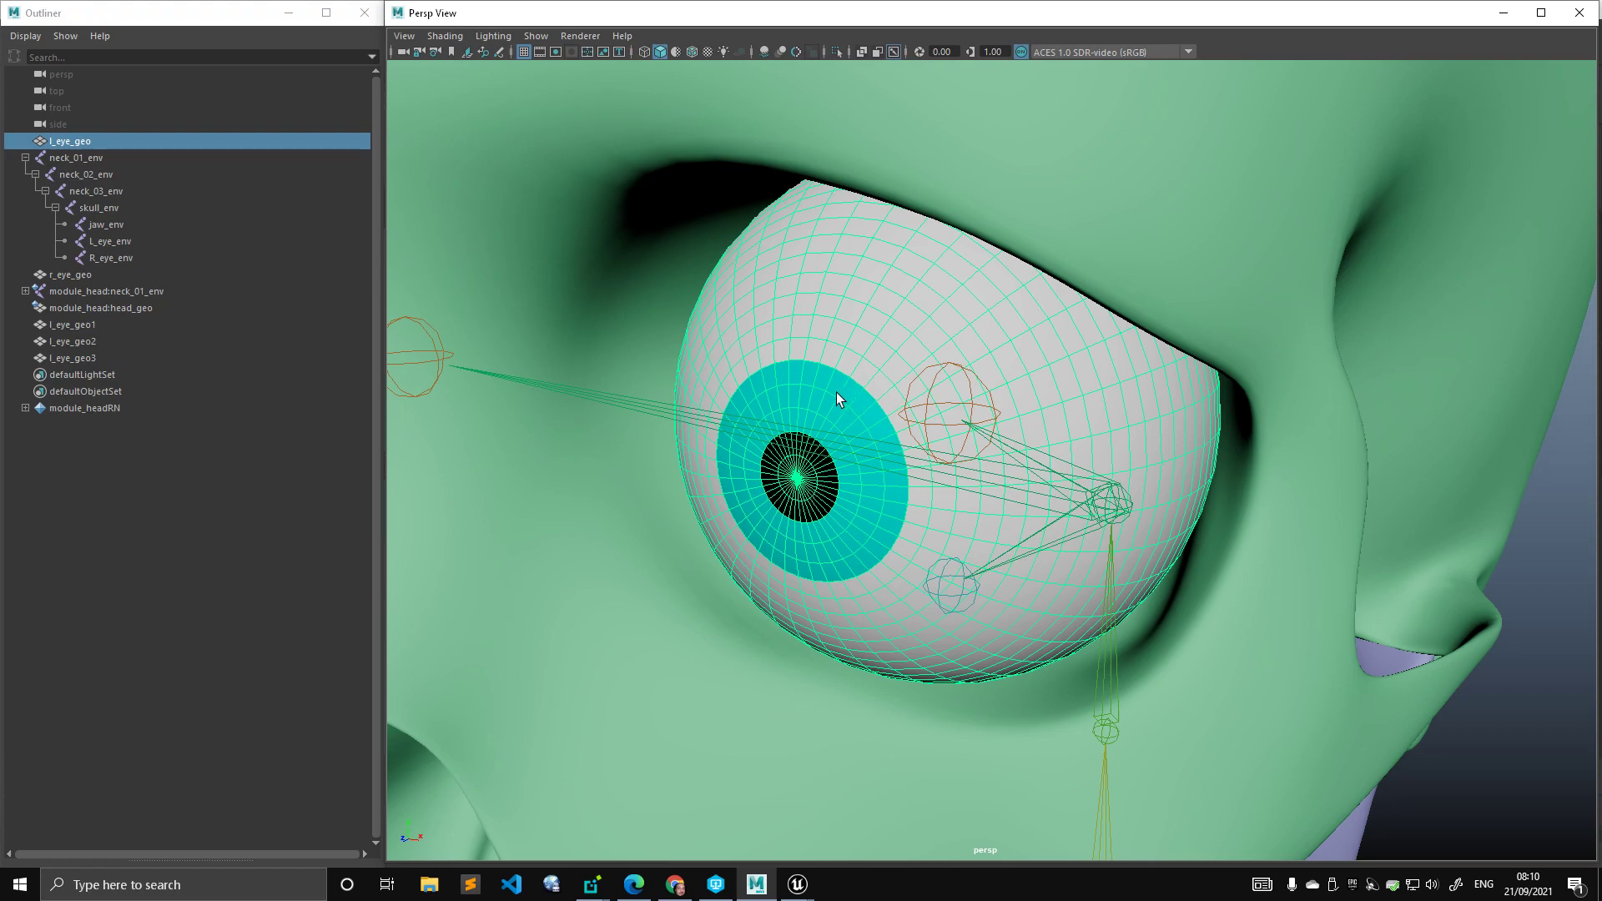
scroll(921, 426, up, 3)
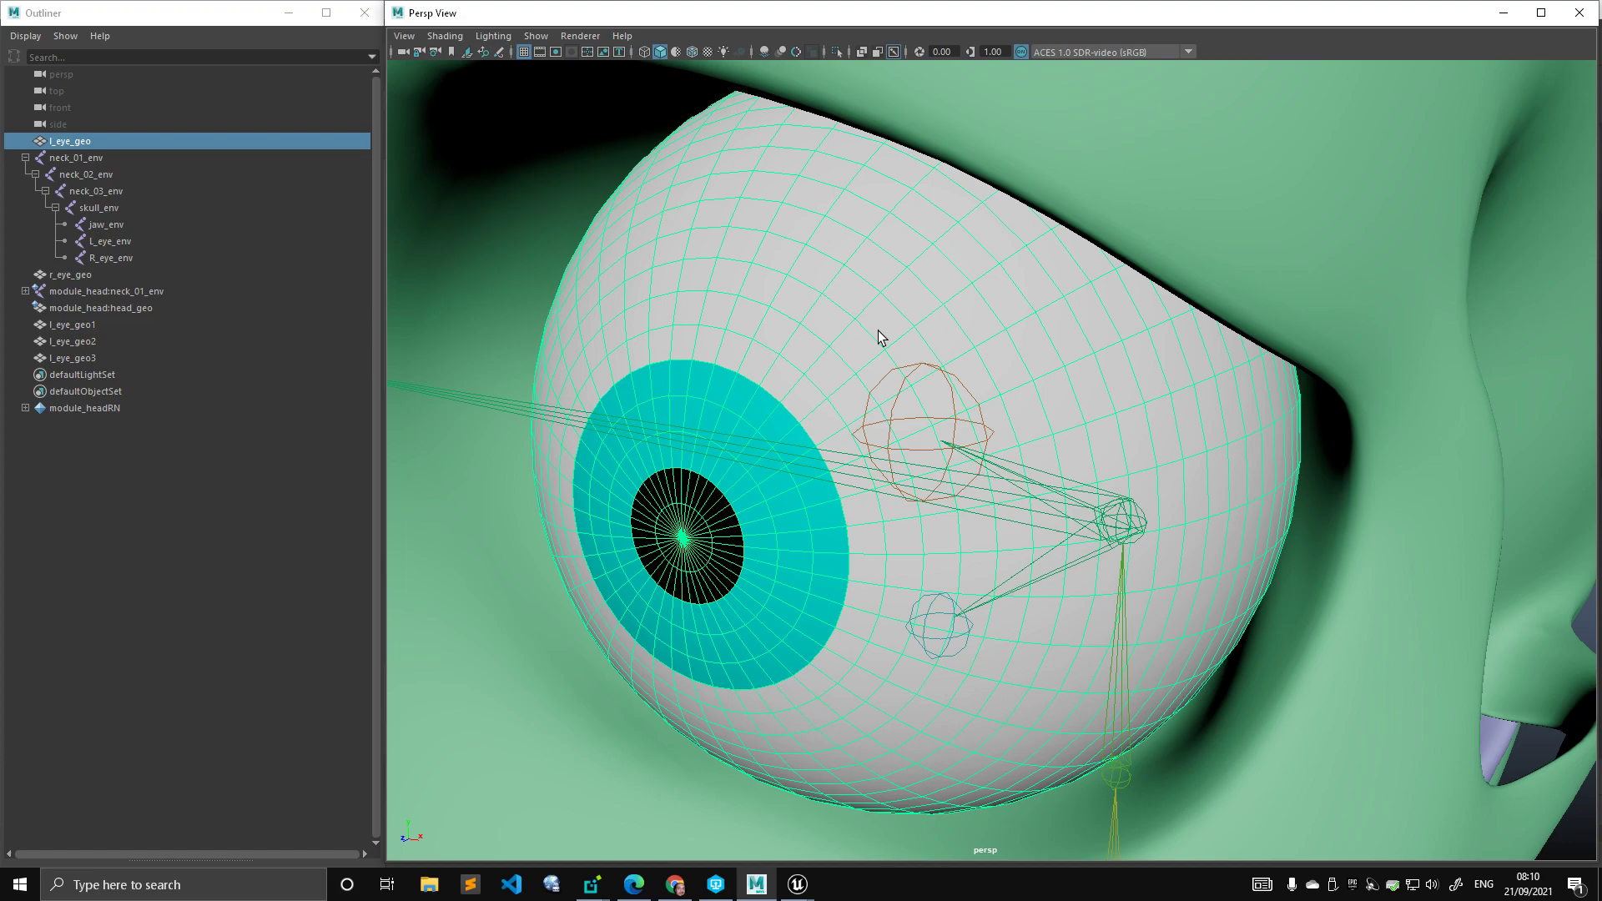
mouse_move(901, 344)
alt+mouse_down()
mouse_move(883, 352)
mouse_move(906, 341)
alt+mouse_up()
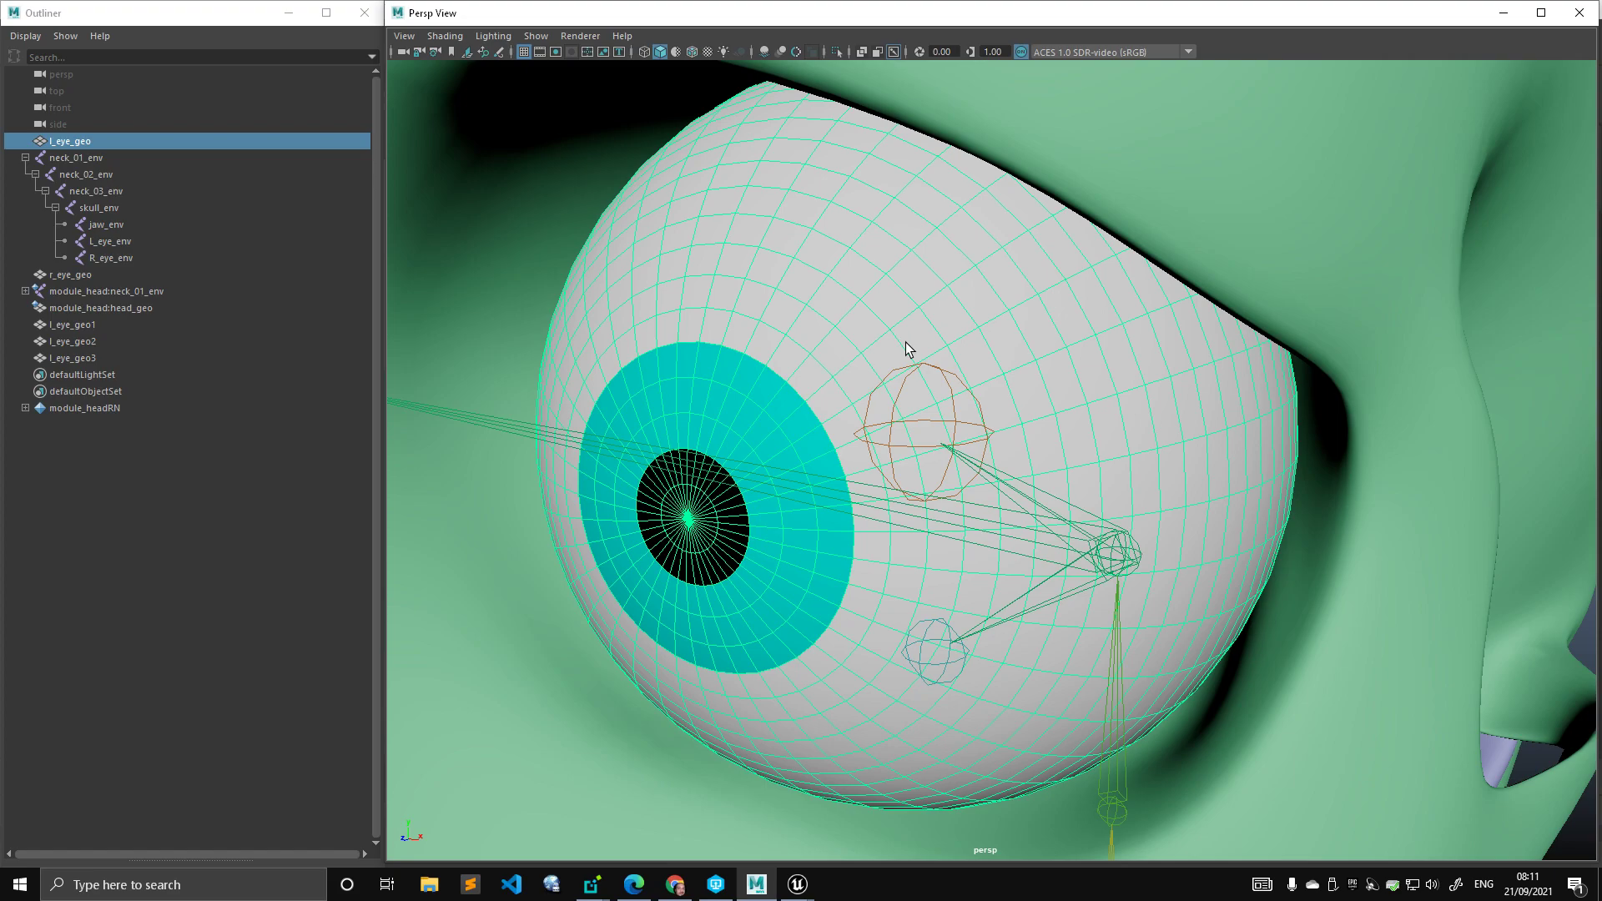
Examine the left eyeball's wireframe up close, then view the whole skull beside the spare eyeball.
alt+right_drag(904, 342, 799, 347)
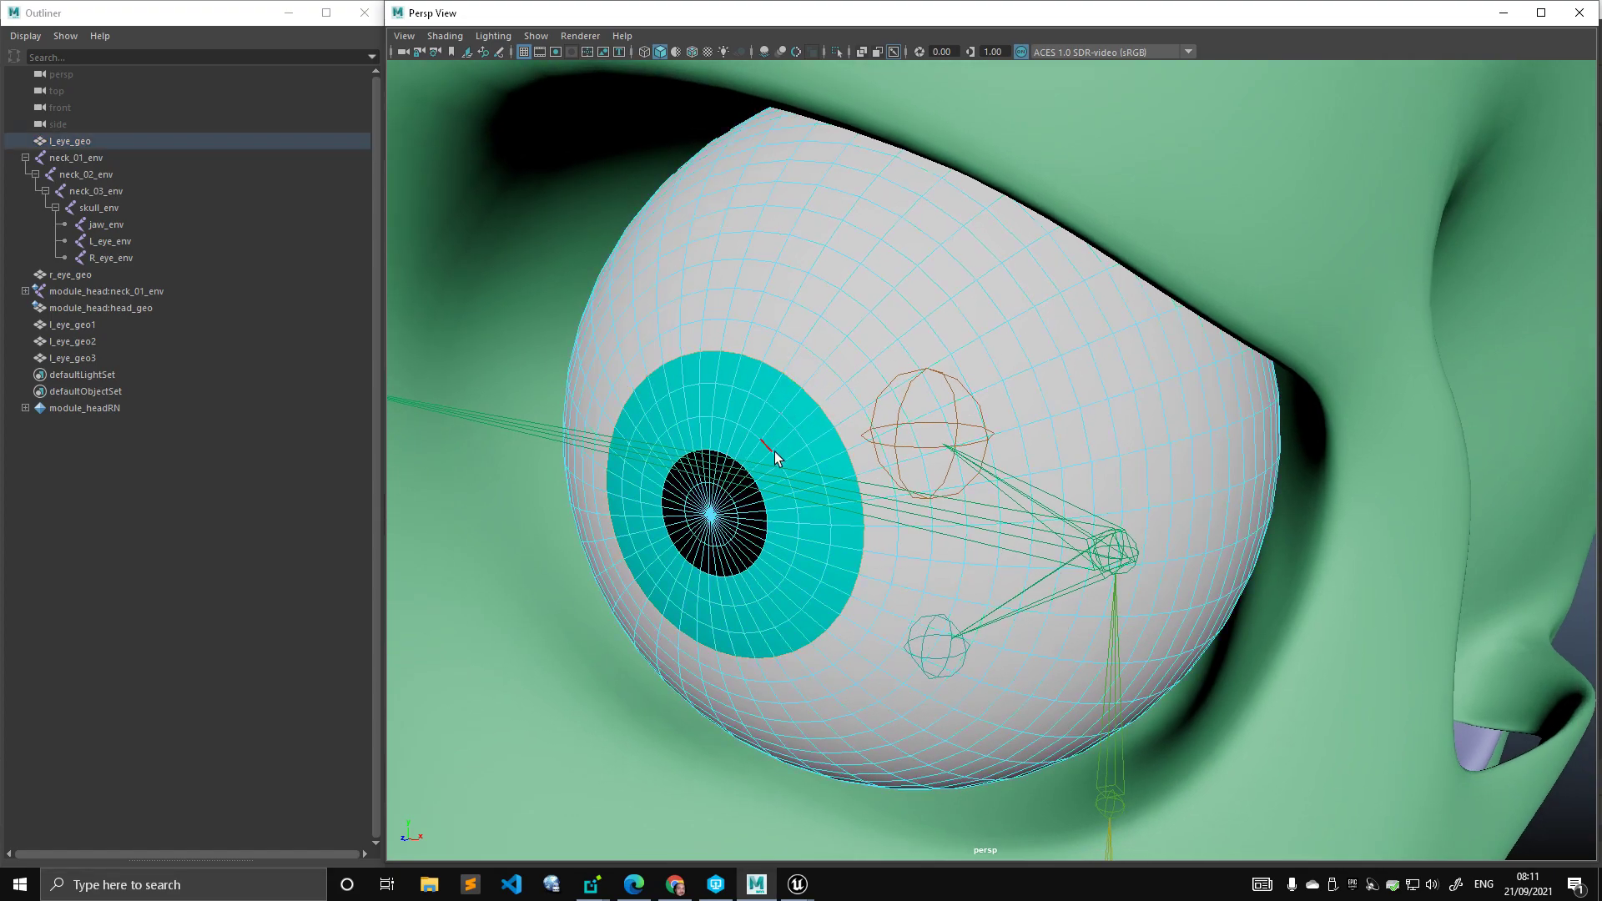
right_drag(829, 412, 847, 346)
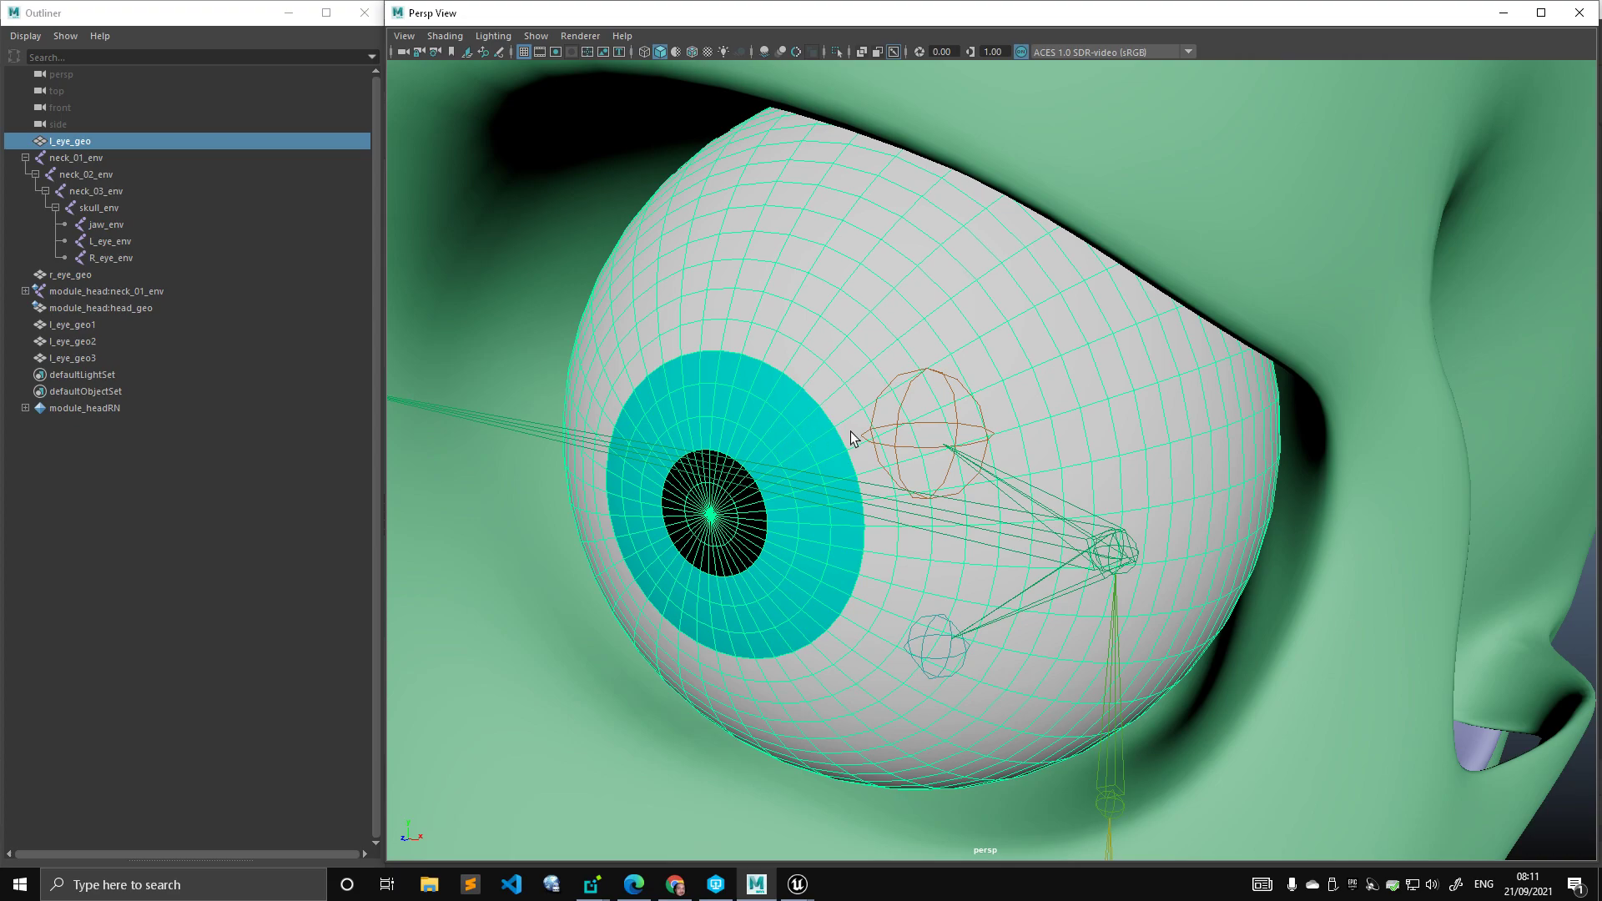
key(F9)
key(F8)
alt+right_drag(1210, 450, 1046, 429)
alt+right_drag(1073, 547, 942, 474)
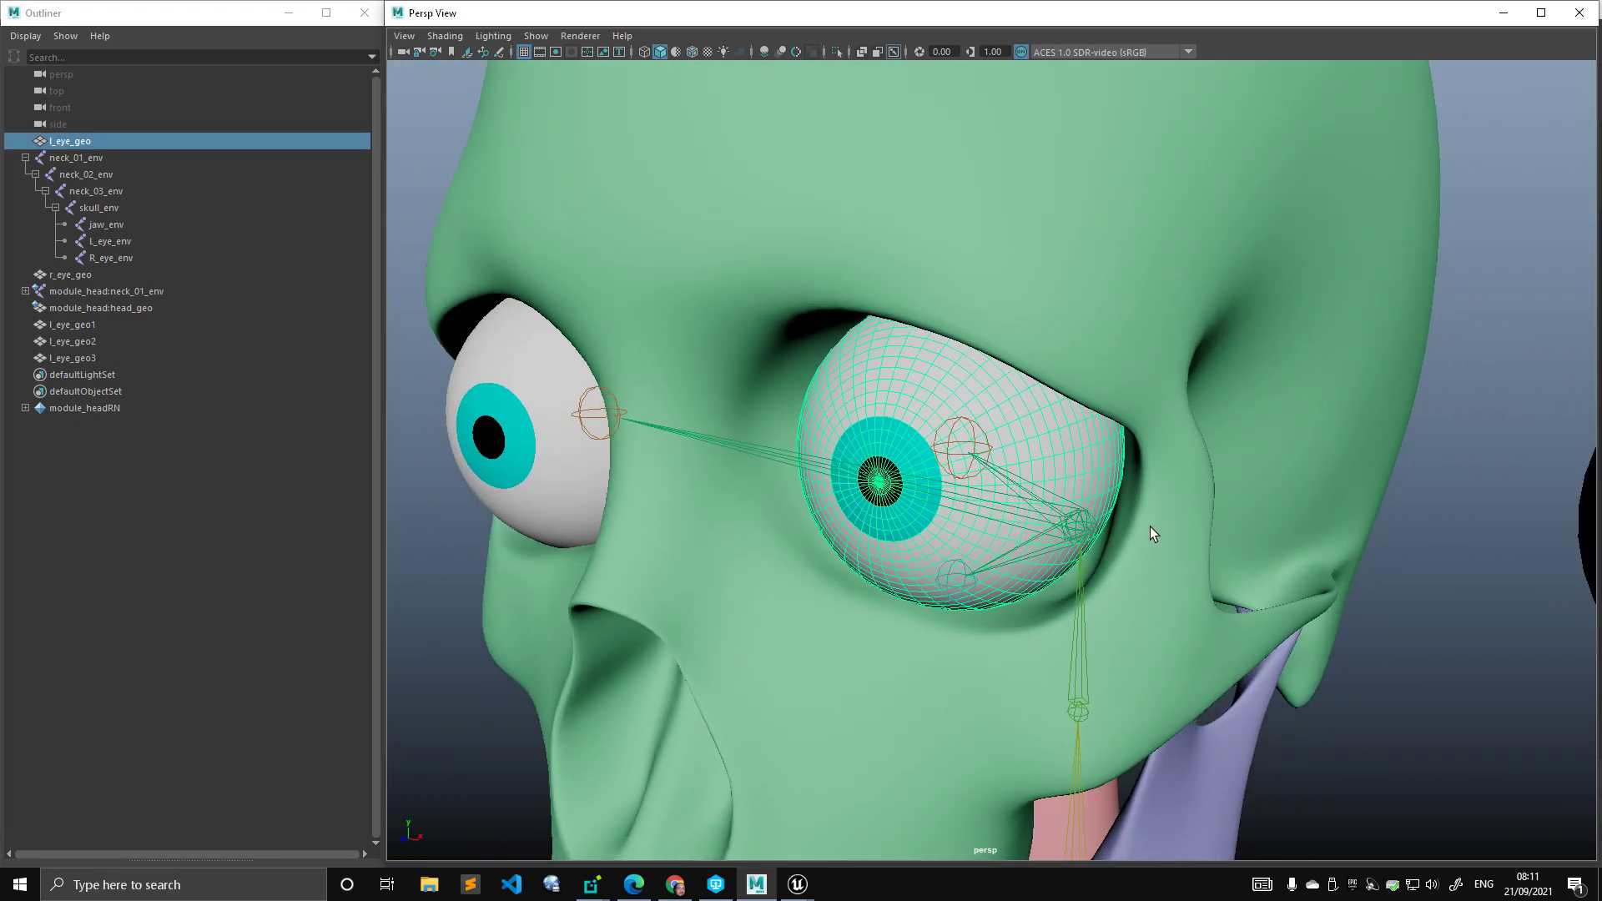
alt+drag(1151, 527, 989, 442)
click(1295, 615)
click(983, 432)
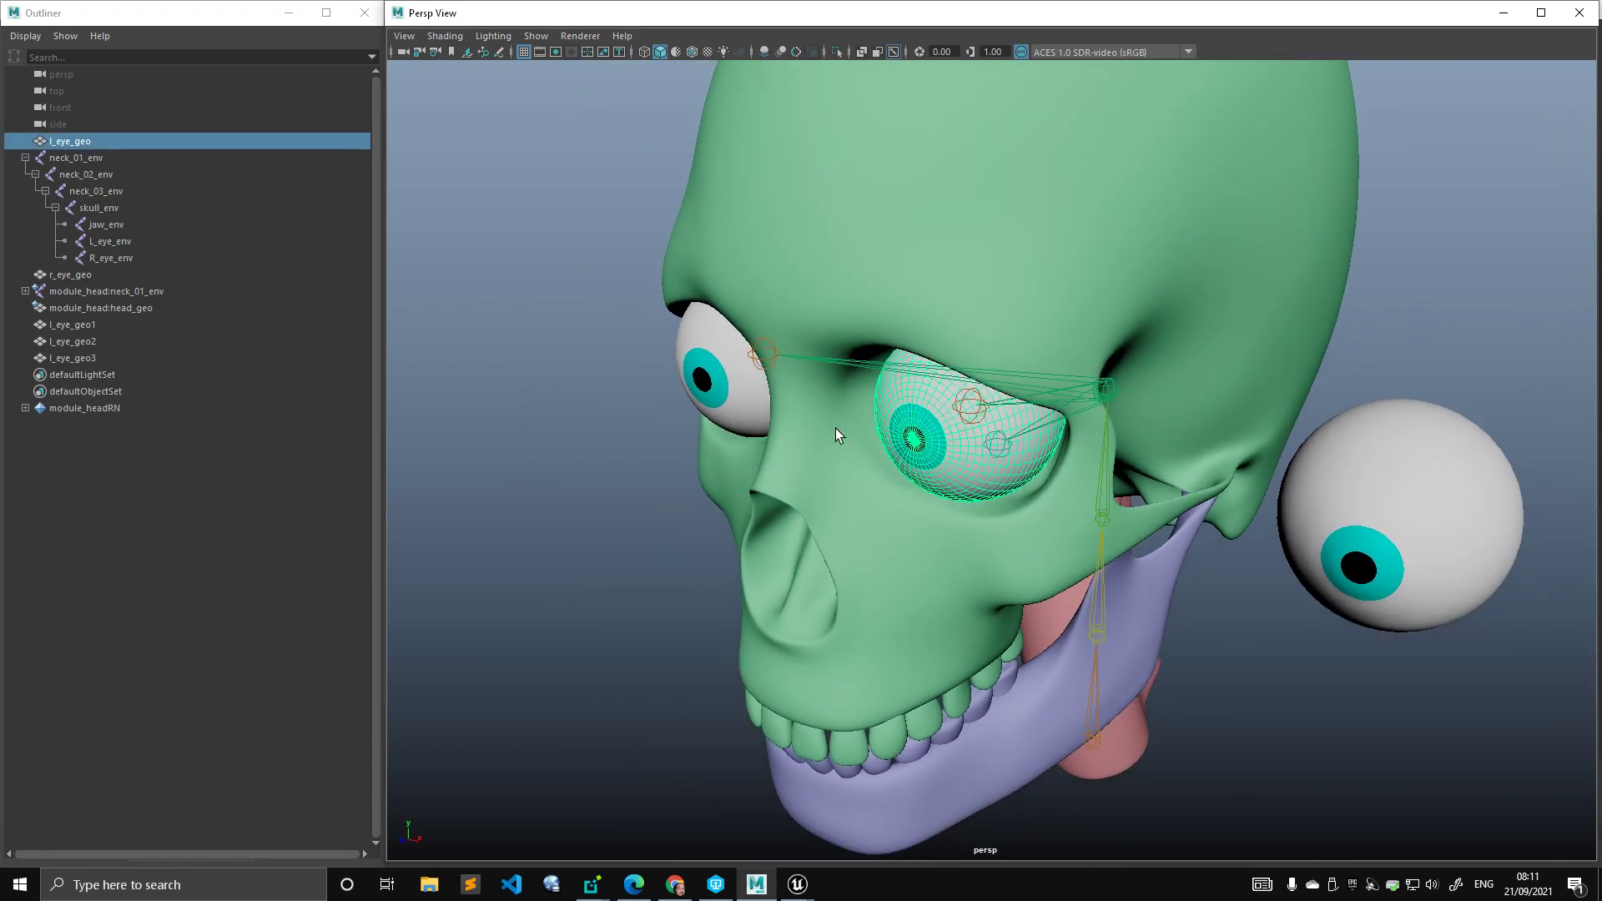
Rotate the left eye joint L_eye_env, then rotate L_eye_env and R_eye_env together to test how the eyeballs turn.
click(122, 242)
key(e)
drag(987, 423, 936, 398)
alt+drag(892, 410, 977, 420)
ctrl+click(133, 258)
drag(755, 380, 886, 451)
scroll(886, 451, up, 6)
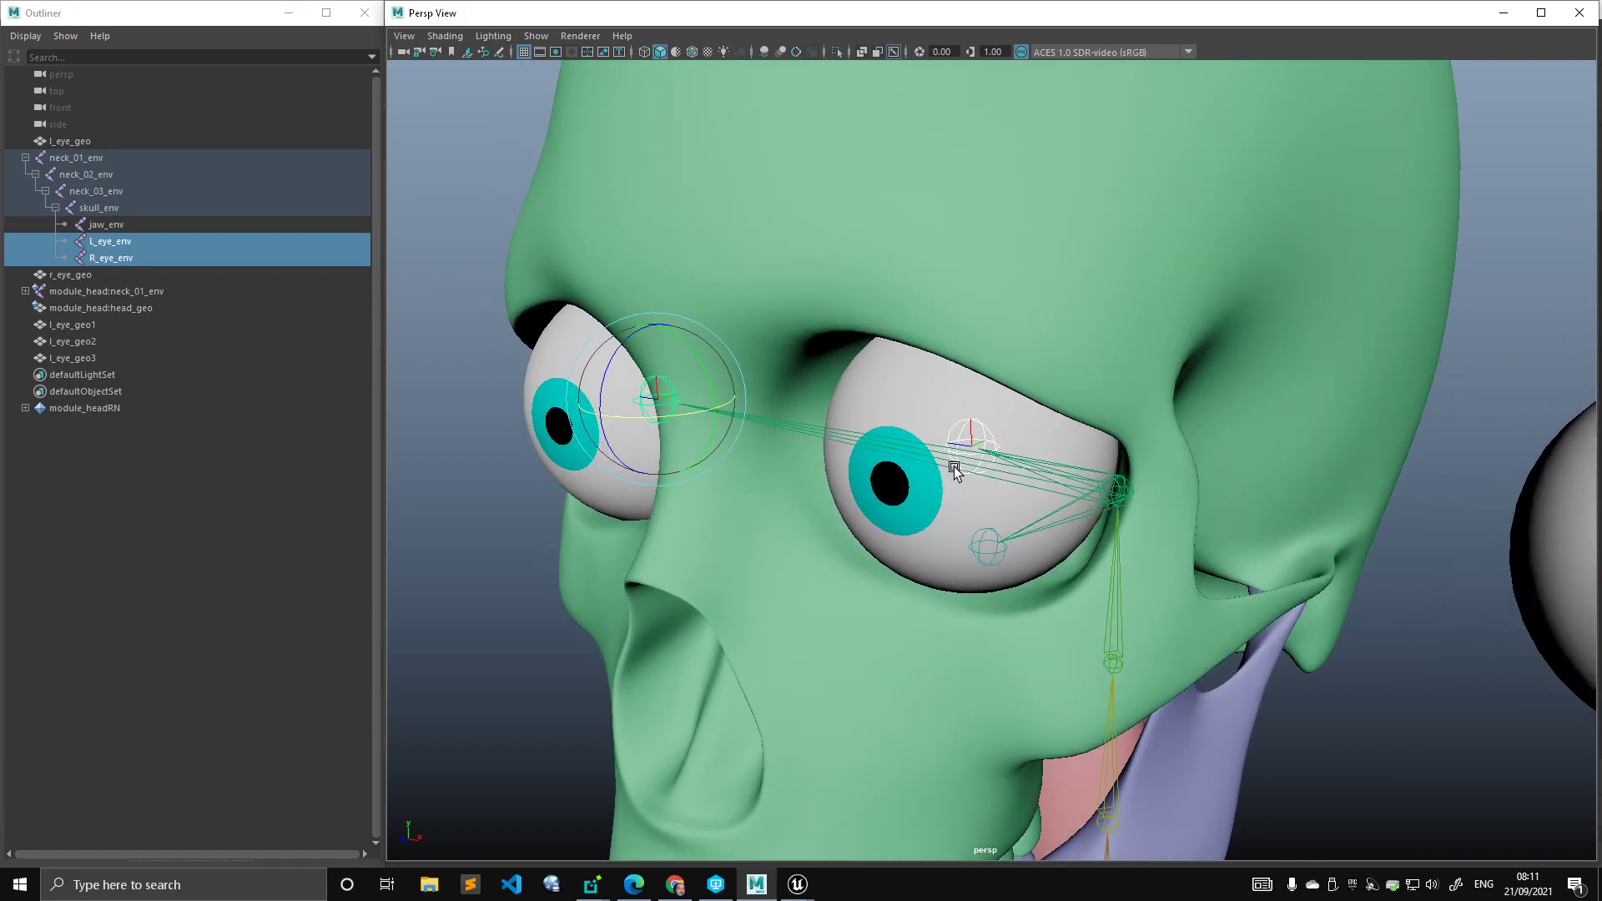
scroll(910, 457, up, 2)
Rotate L_eye_env on its own, then try rotating both eye joints together and undo that joint rotation.
click(174, 244)
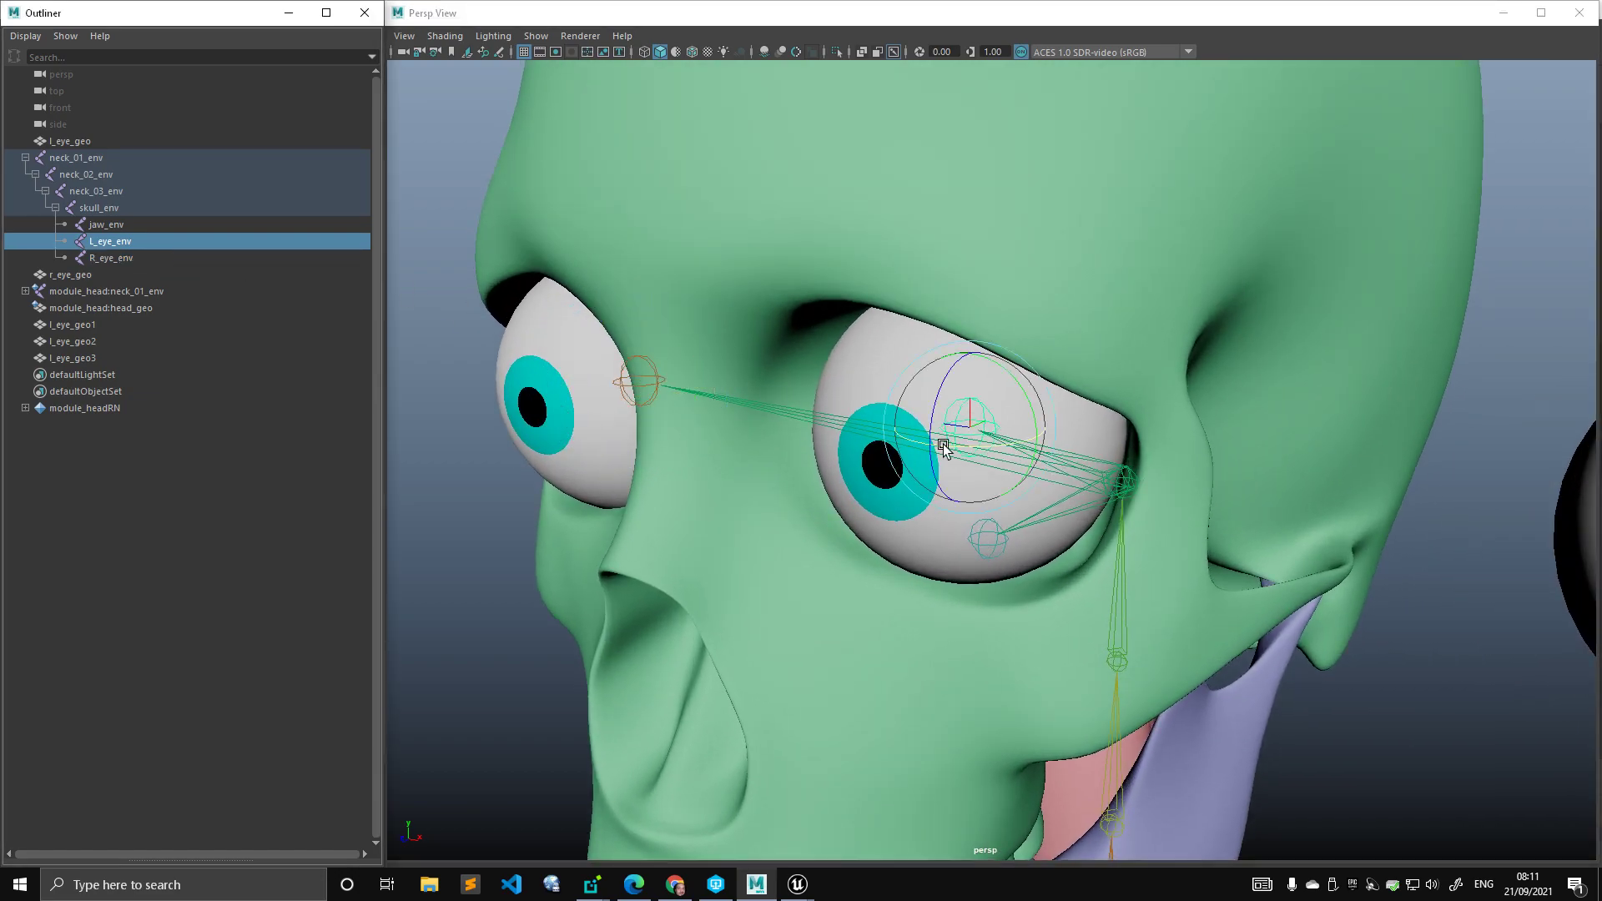
mouse_move(993, 424)
mouse_down()
mouse_move(1041, 458)
mouse_move(960, 451)
mouse_move(1030, 434)
mouse_move(983, 424)
mouse_move(1001, 451)
mouse_move(1011, 424)
mouse_move(1029, 436)
mouse_move(1003, 440)
mouse_up()
scroll(983, 464, down, 2)
shift+click(147, 260)
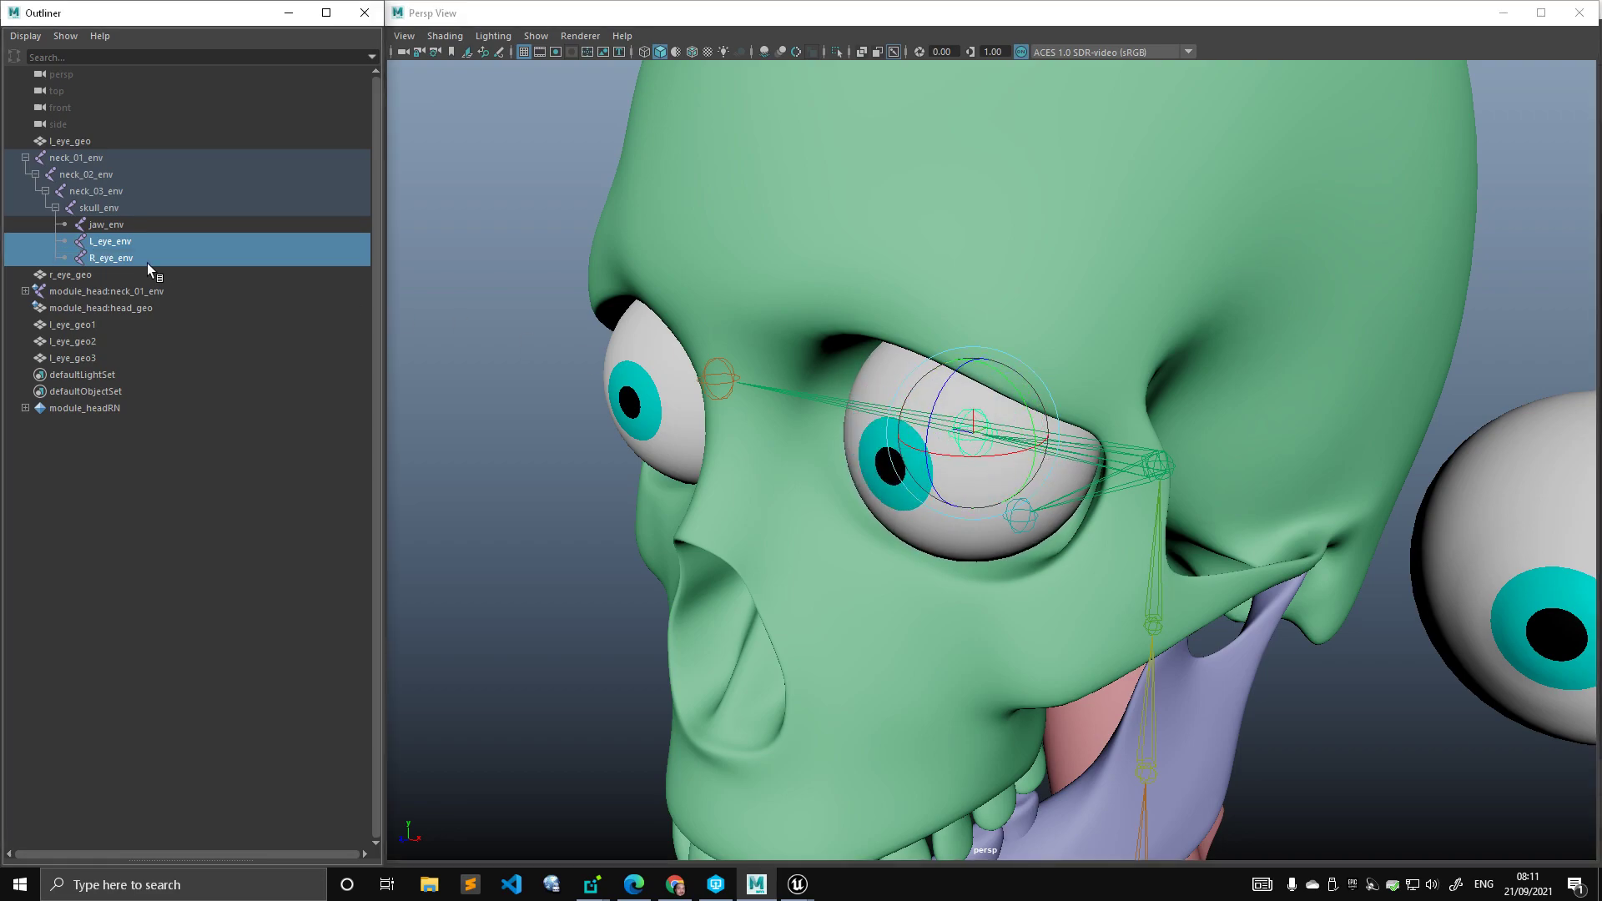
mouse_move(787, 383)
mouse_down()
mouse_move(754, 358)
mouse_move(704, 404)
mouse_move(734, 348)
mouse_move(726, 376)
mouse_move(741, 346)
mouse_move(761, 401)
mouse_up()
key(ctrl+z)
Rotate both eye joints together while watching the irises from a more frontal view of the skull.
alt+right_drag(1027, 478, 760, 392)
alt+drag(759, 392, 864, 421)
alt+middle_drag(863, 421, 922, 489)
alt+right_drag(922, 488, 938, 455)
mouse_move(783, 433)
mouse_down()
mouse_move(804, 442)
mouse_move(782, 447)
mouse_up()
scroll(782, 448, up, 3)
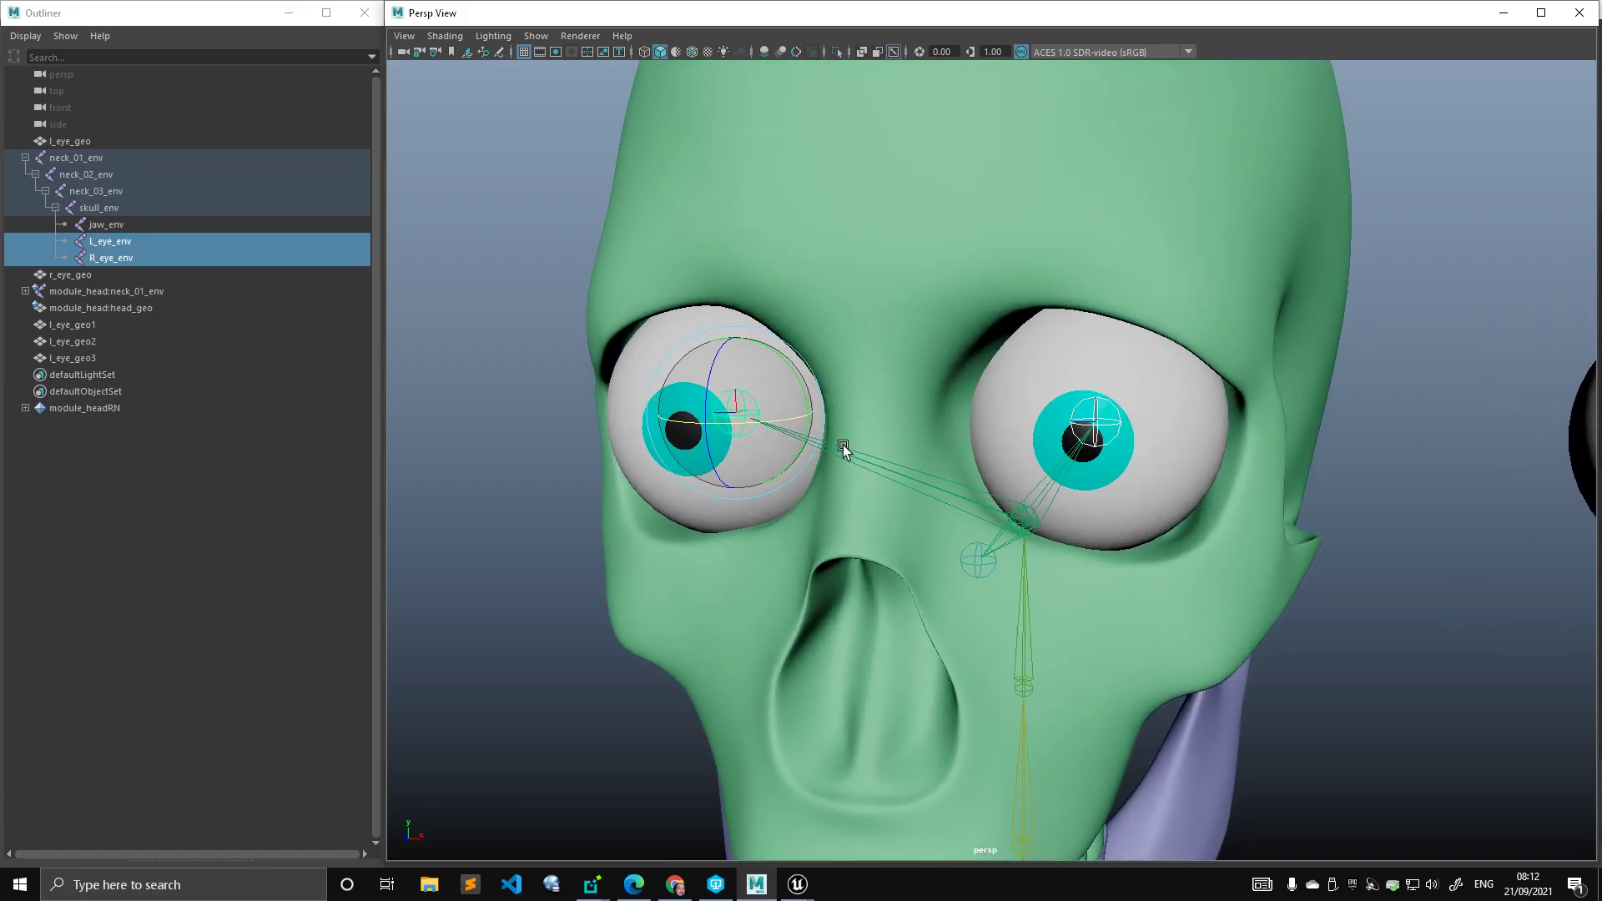
mouse_move(730, 396)
mouse_down()
mouse_move(706, 408)
mouse_move(751, 409)
mouse_move(734, 410)
mouse_up()
scroll(851, 445, down, 5)
scroll(851, 445, down, 2)
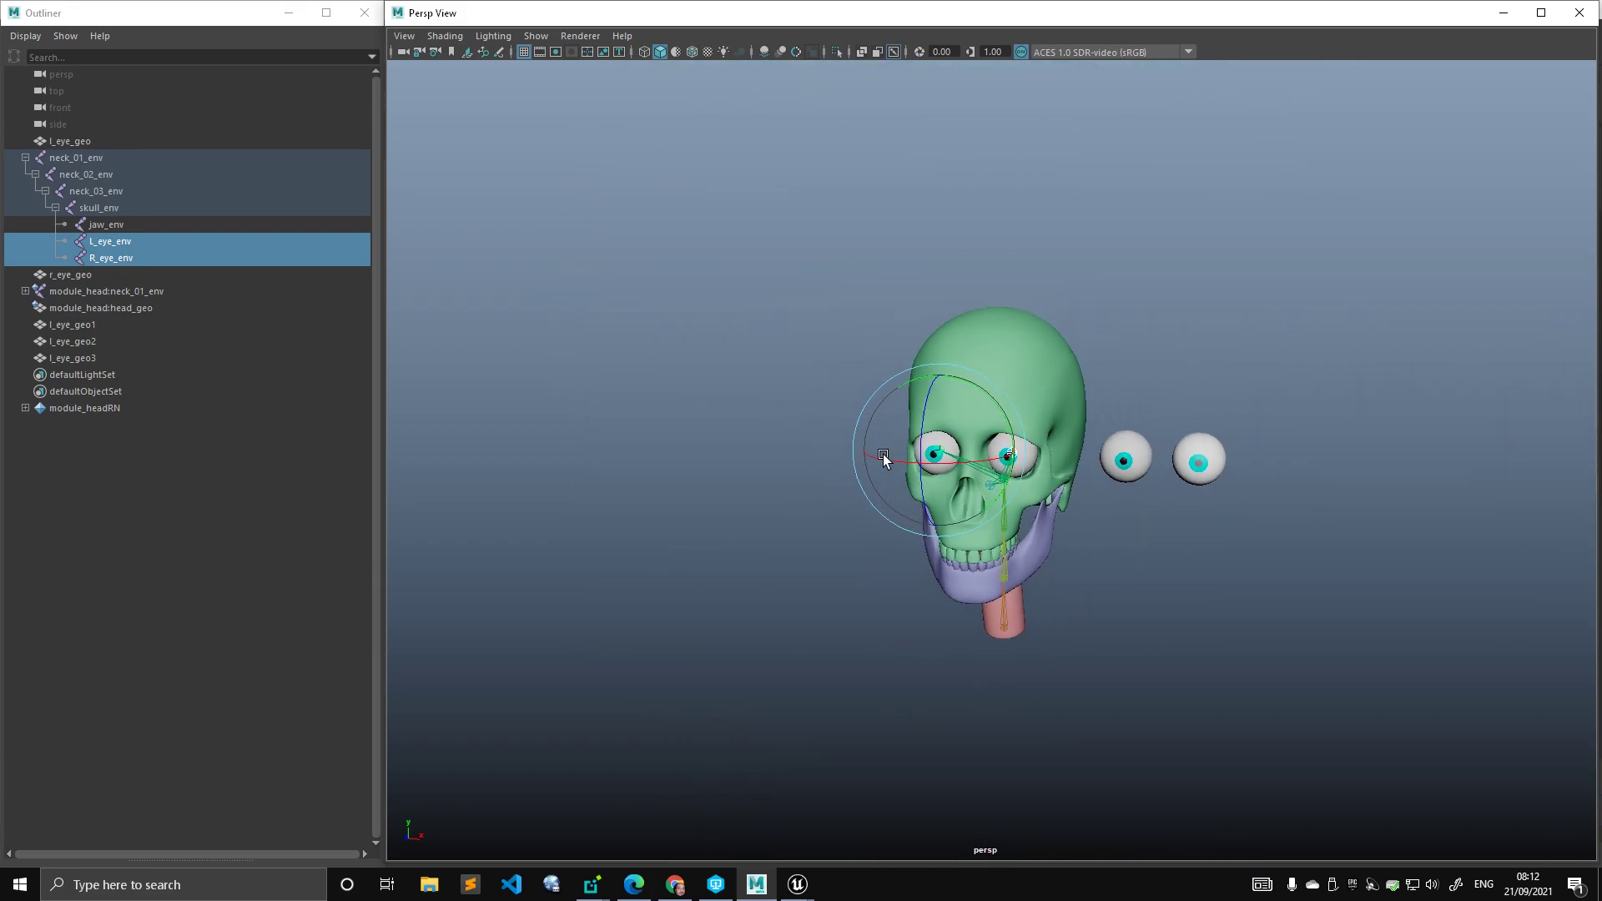
Examine the skull, its eye joints and the two spare eyeballs from several angles.
alt+drag(868, 458, 1032, 498)
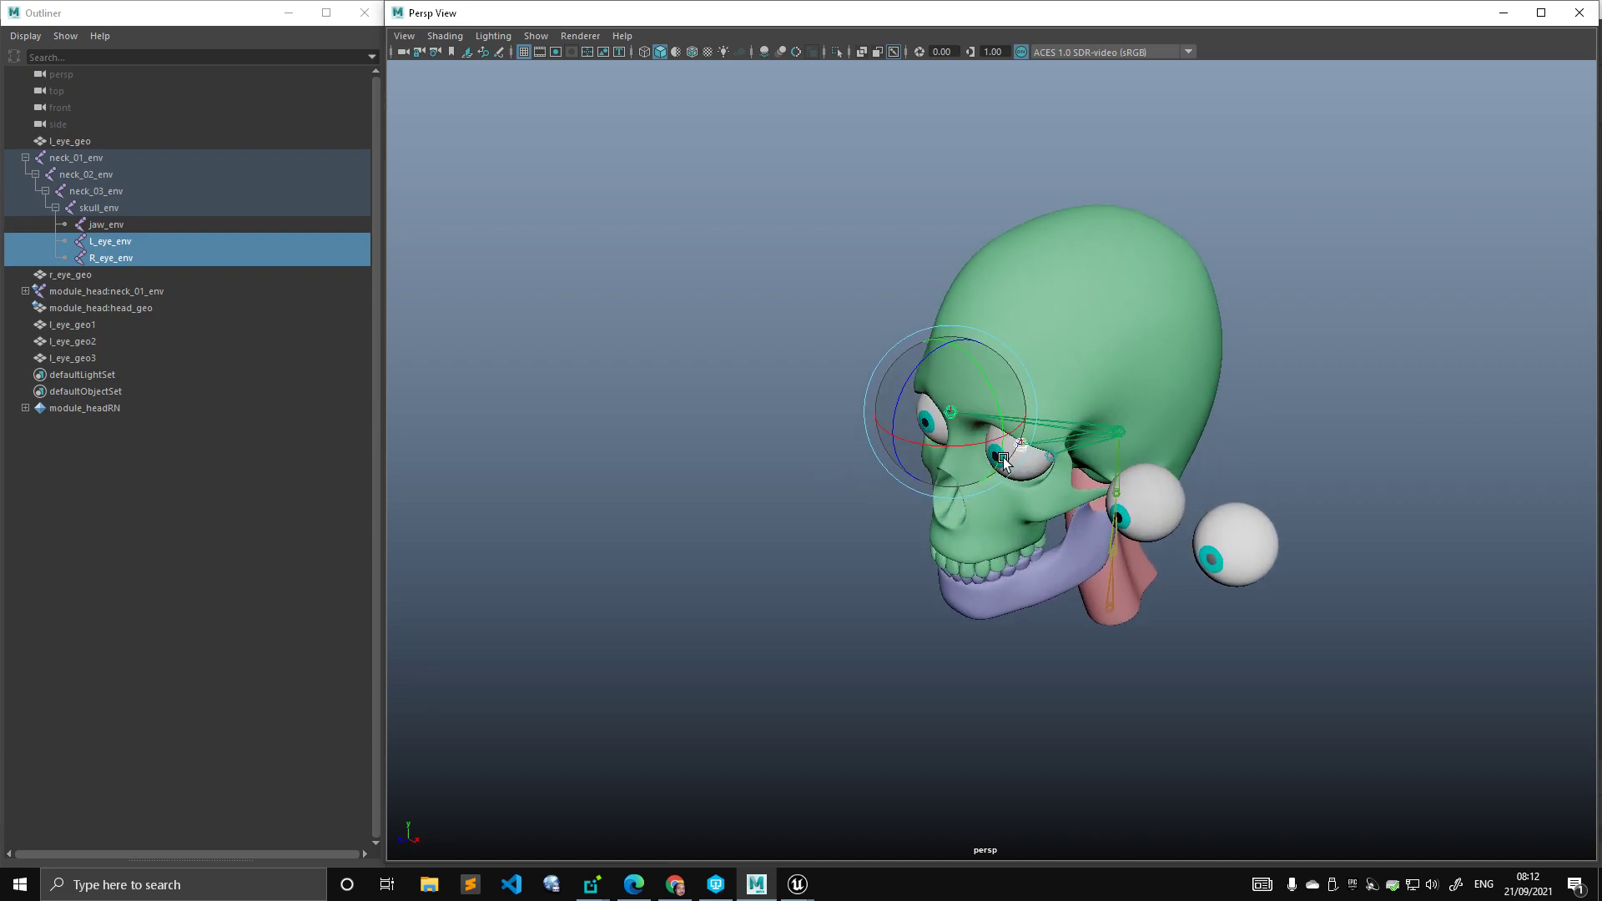
alt+drag(697, 559, 743, 478)
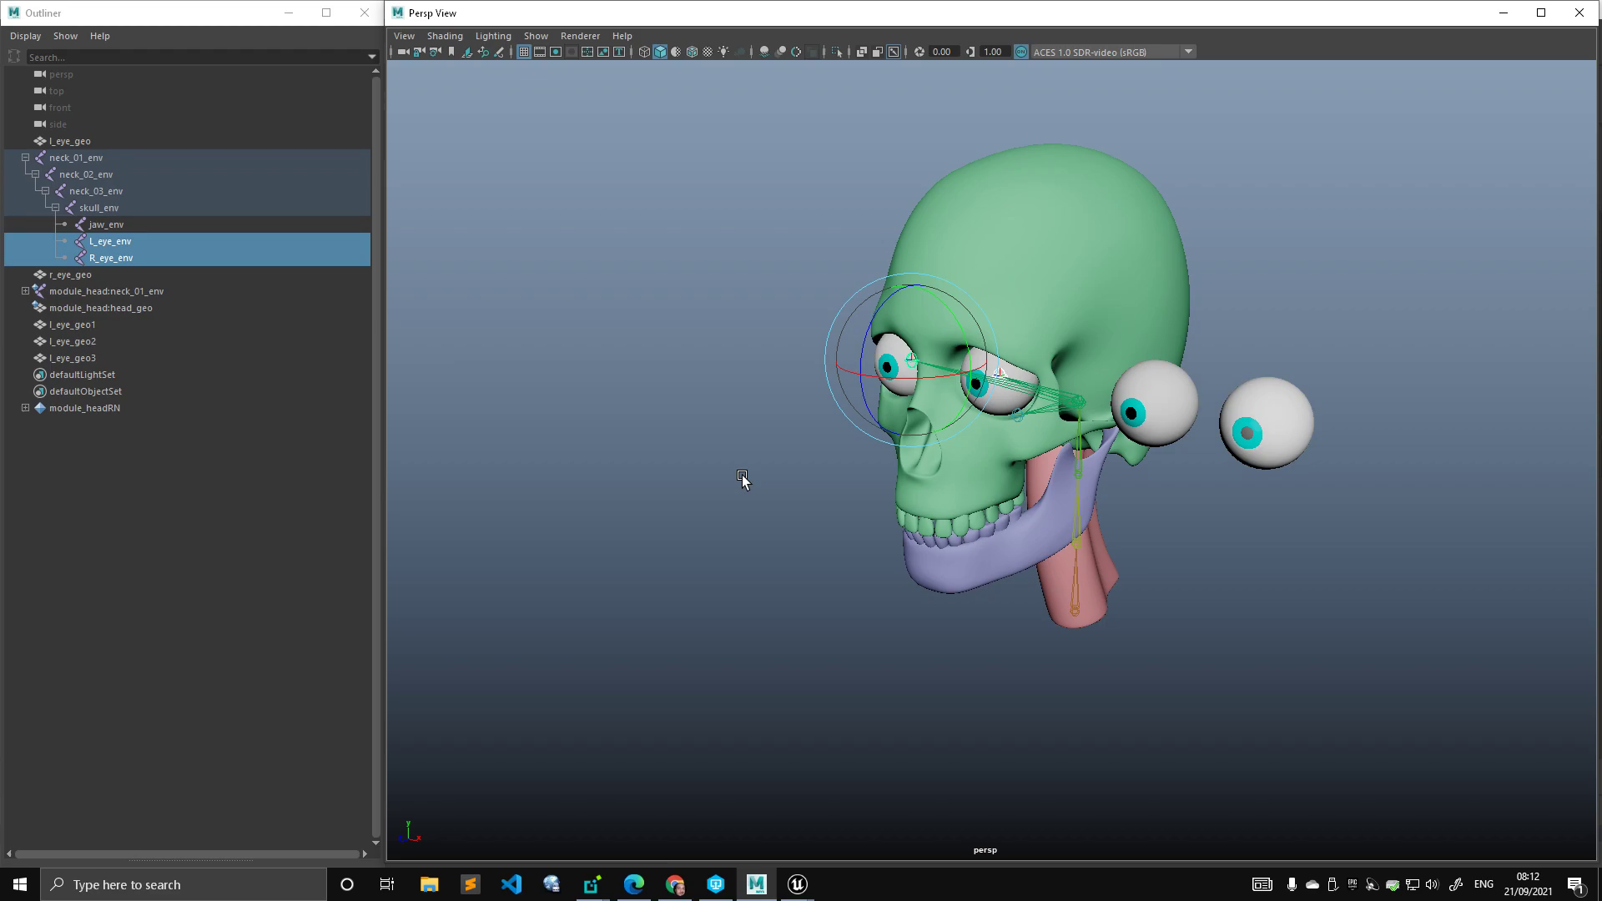
alt+drag(877, 432, 903, 435)
alt+right_drag(903, 436, 1083, 445)
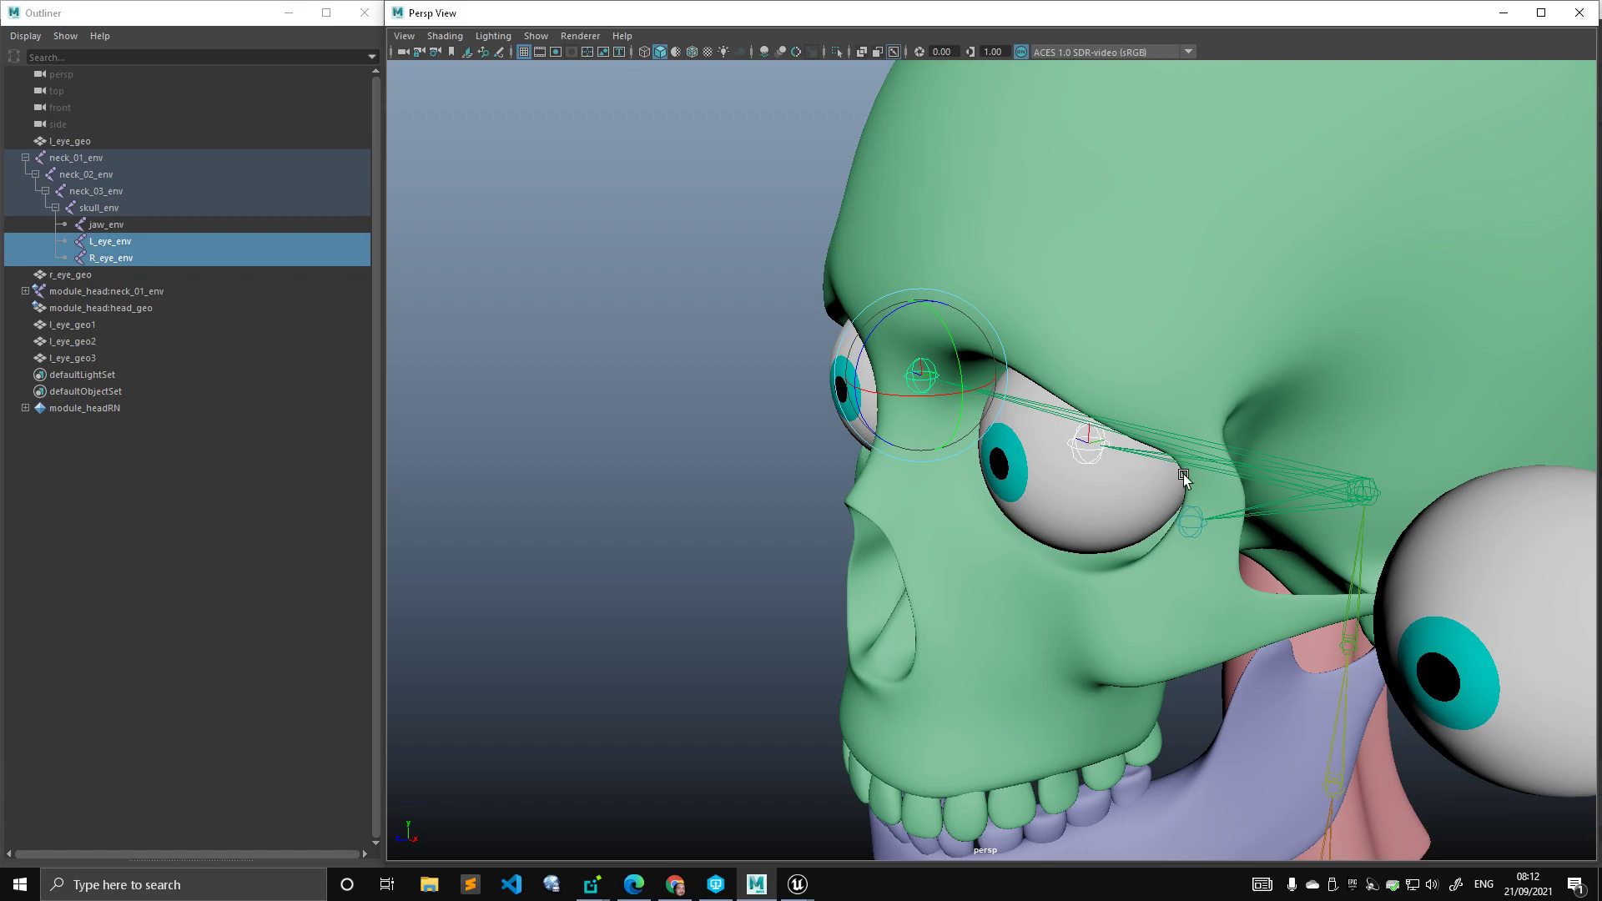
alt+right_drag(1183, 474, 883, 409)
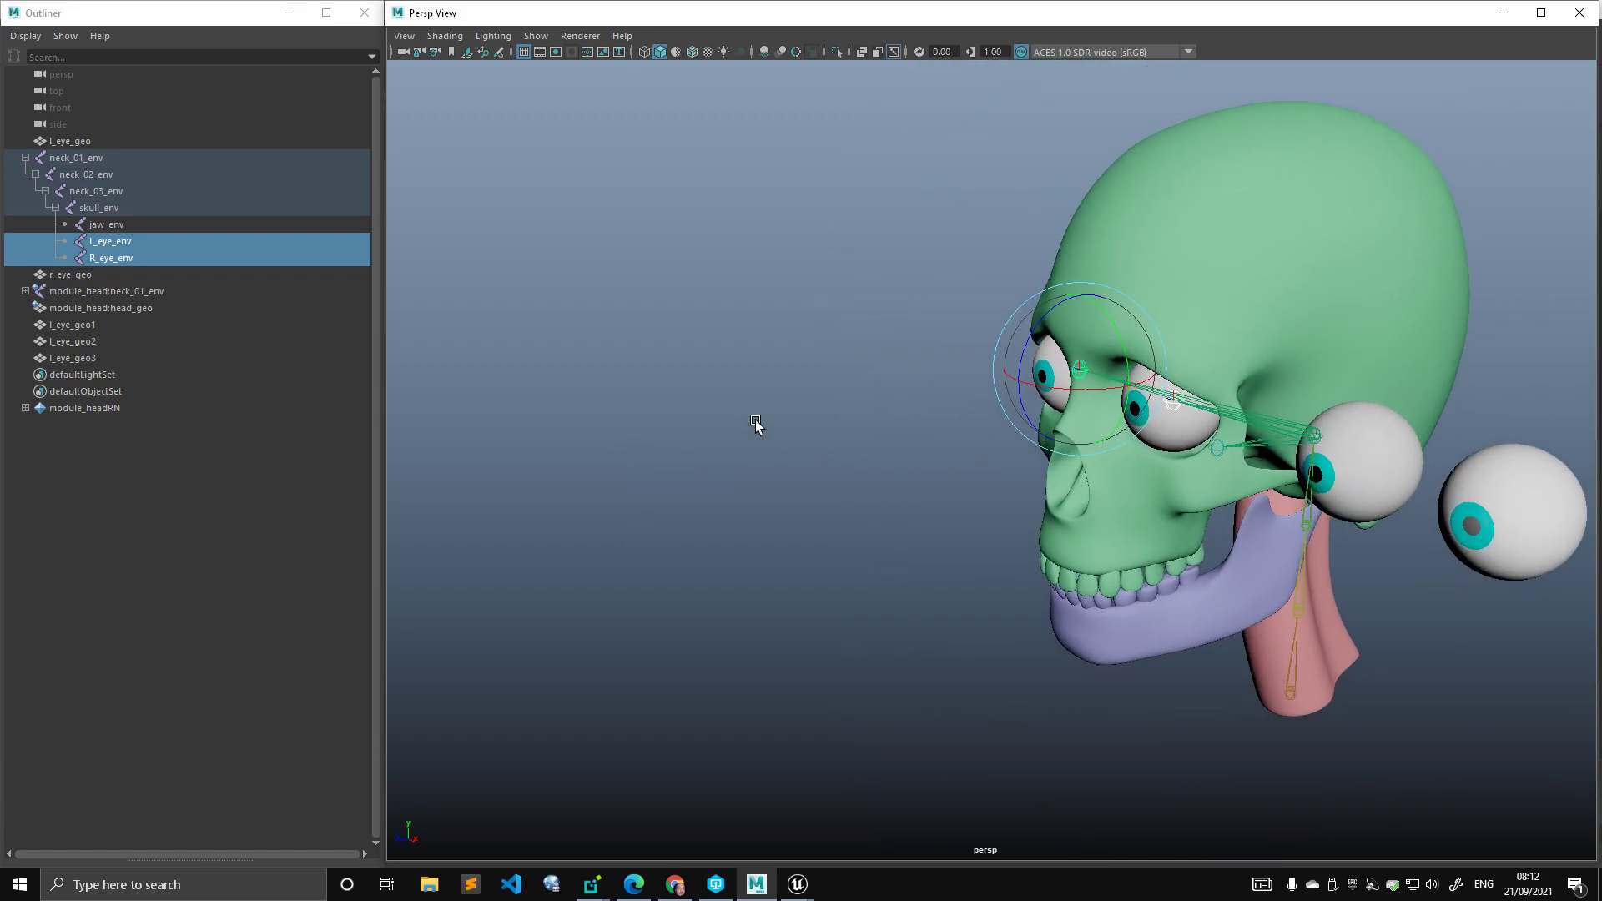
mouse_move(760, 424)
alt+mouse_down()
mouse_move(712, 454)
mouse_move(805, 465)
mouse_move(762, 424)
alt+mouse_up()
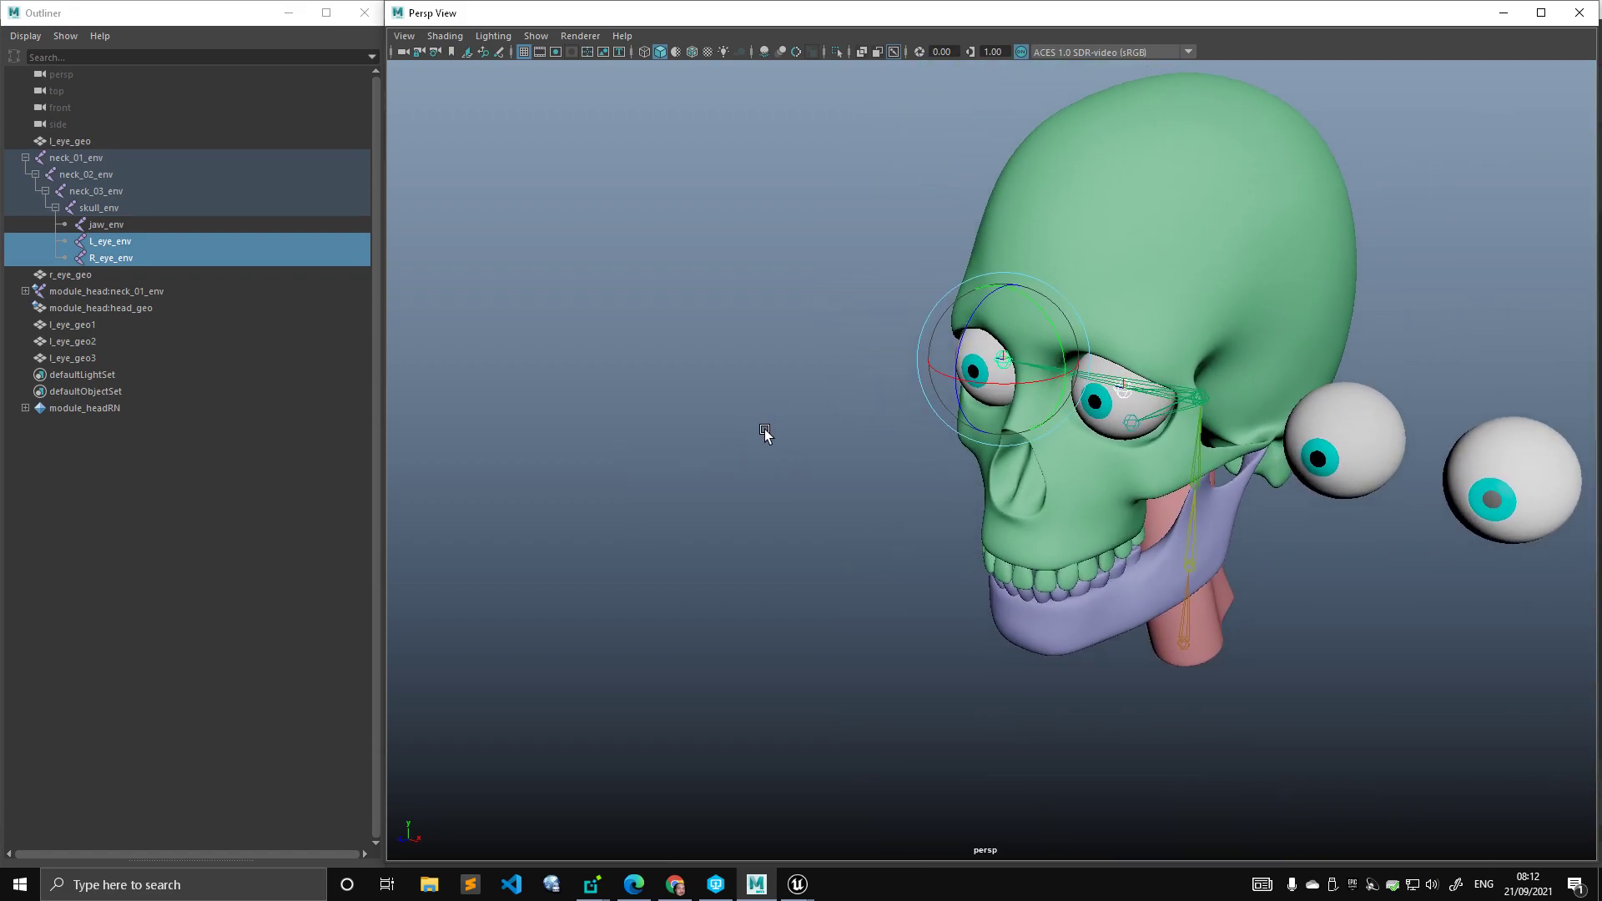
alt+right_drag(826, 442, 794, 437)
alt+drag(795, 436, 837, 443)
alt+right_drag(837, 443, 784, 446)
Move the spare eyeball l_eye_geo1 out in front of the skull as a stand-in aim target.
click(1338, 469)
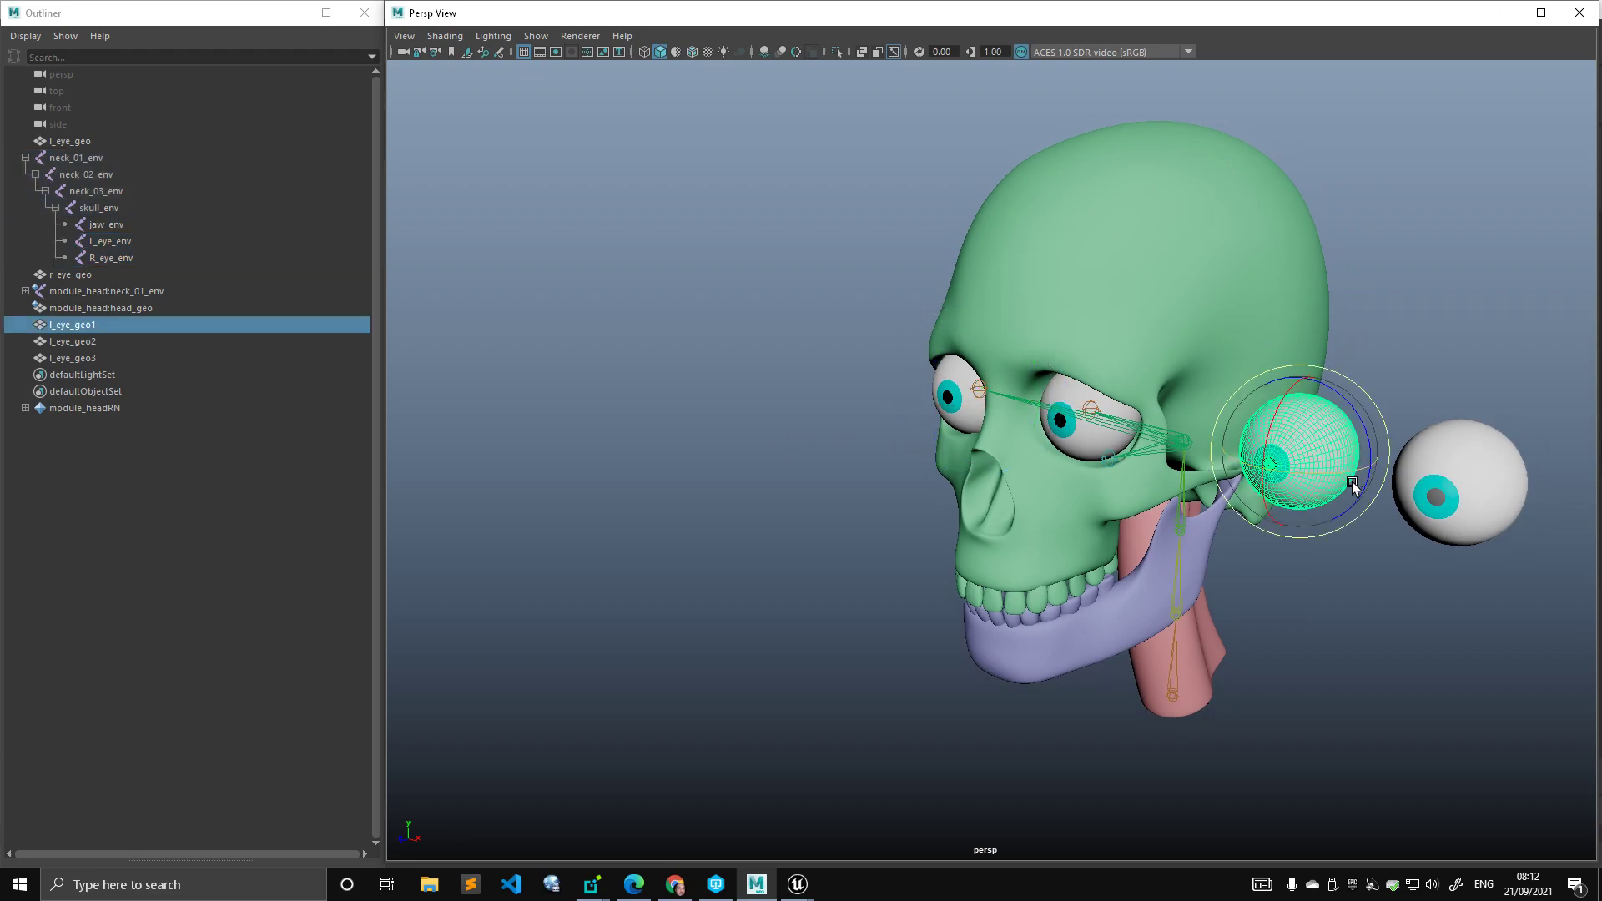
key(w)
drag(1309, 459, 714, 487)
middle_drag(714, 489, 579, 364)
alt+middle_drag(853, 393, 668, 459)
alt+right_drag(667, 459, 1013, 455)
alt+drag(1013, 455, 978, 462)
alt+right_drag(978, 462, 693, 434)
alt+middle_drag(693, 434, 945, 413)
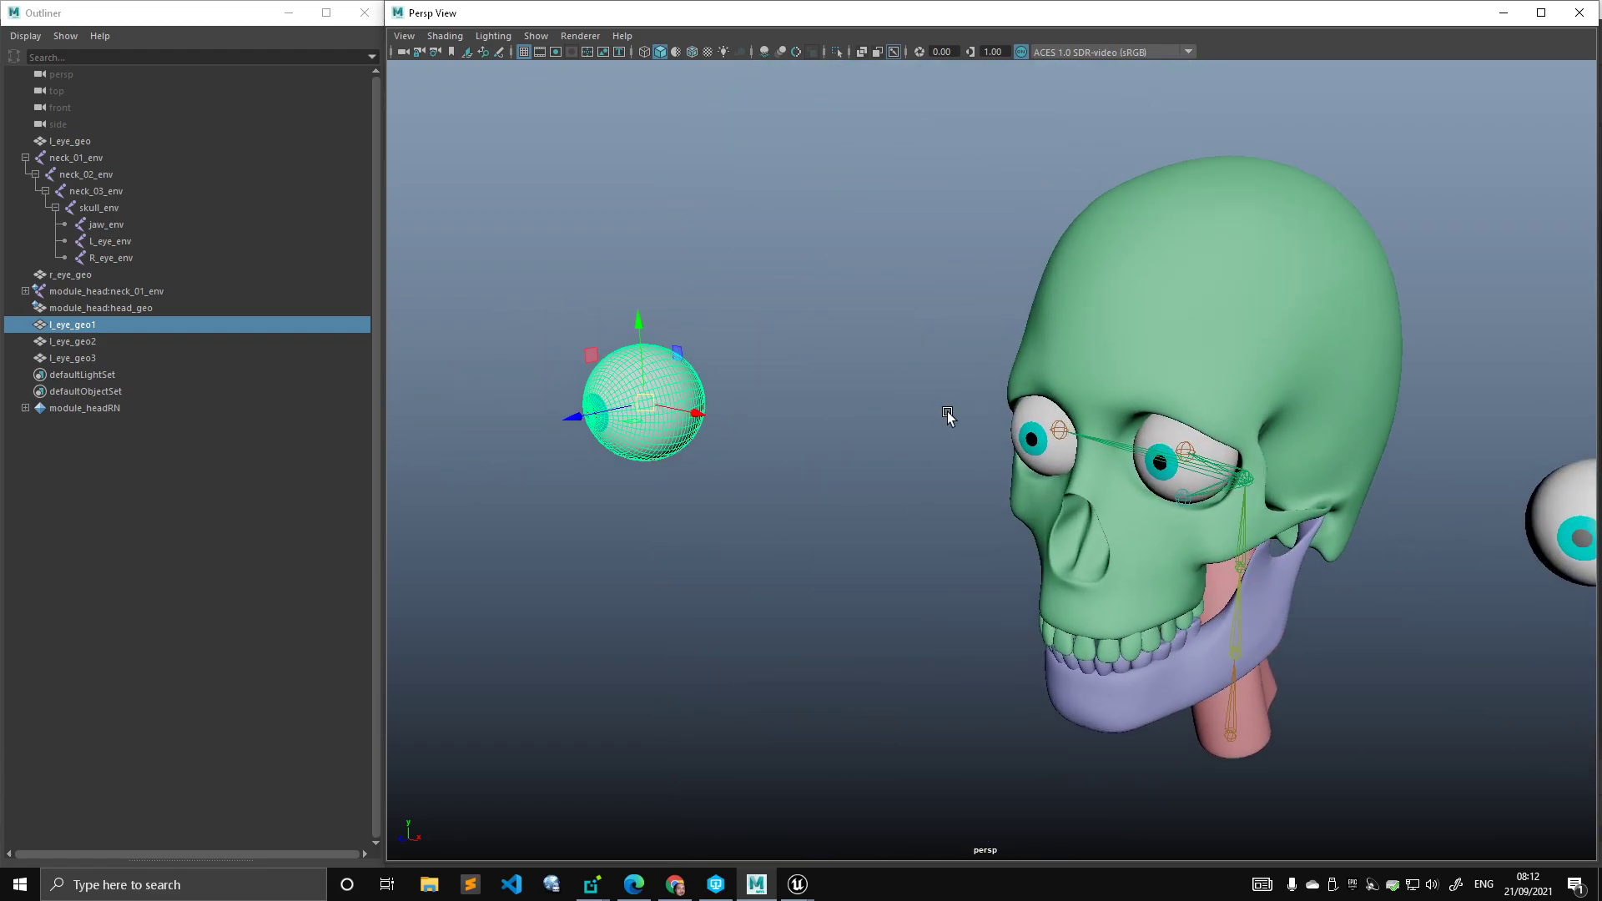
Move l_eye_geo1 down and then up, leaving it in front of the skull above the brow.
middle_drag(652, 414, 628, 505)
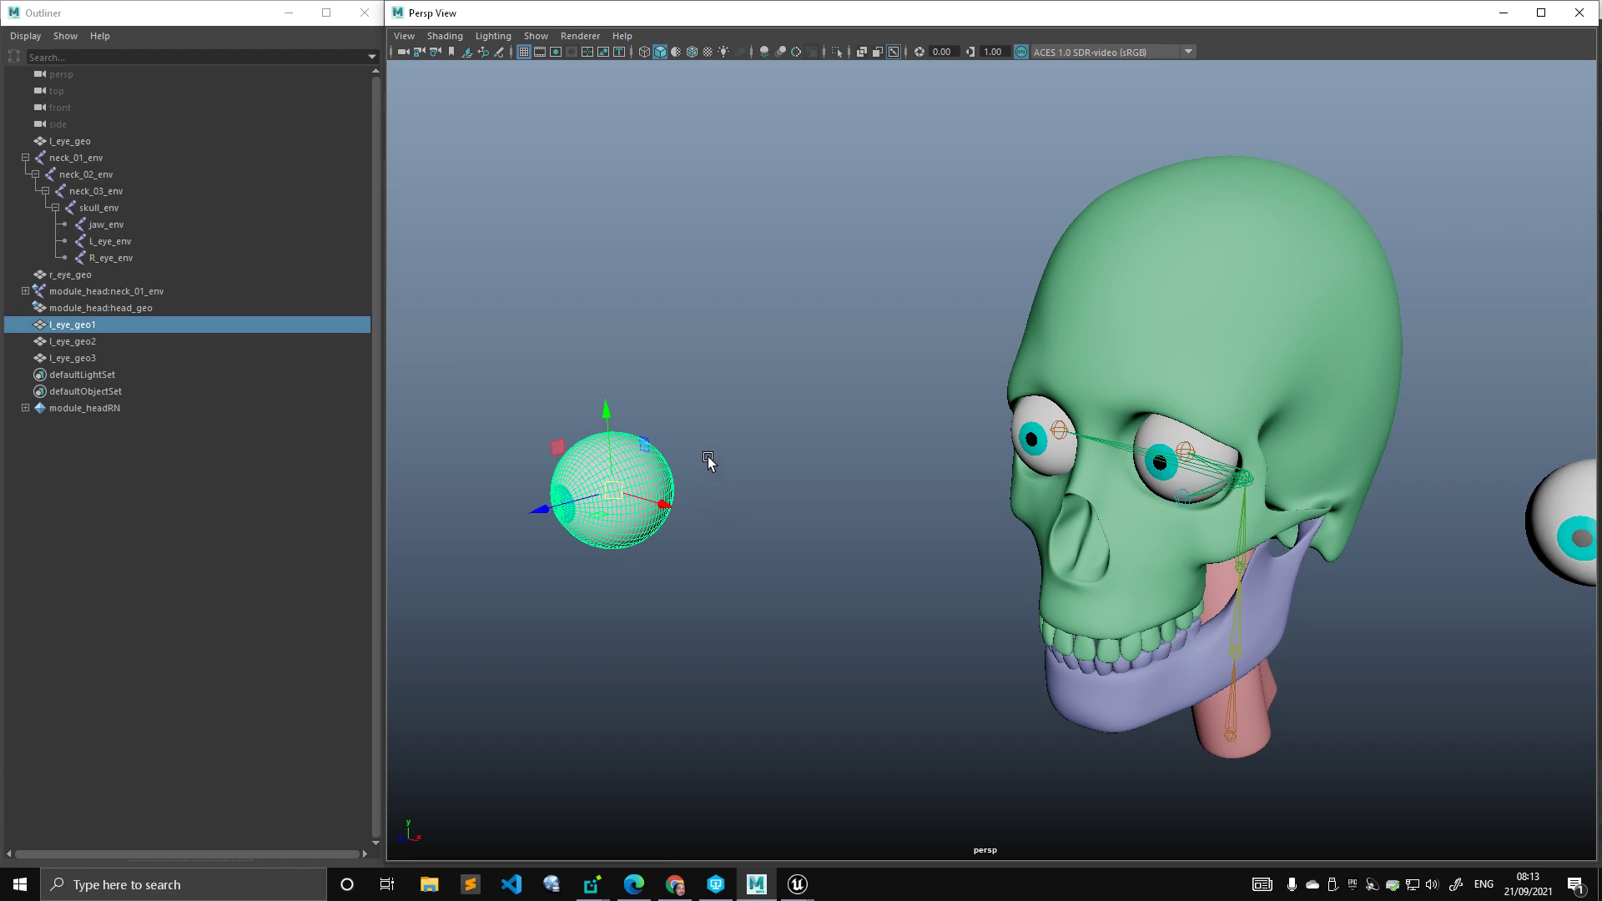
drag(635, 492, 568, 392)
alt+drag(659, 417, 608, 426)
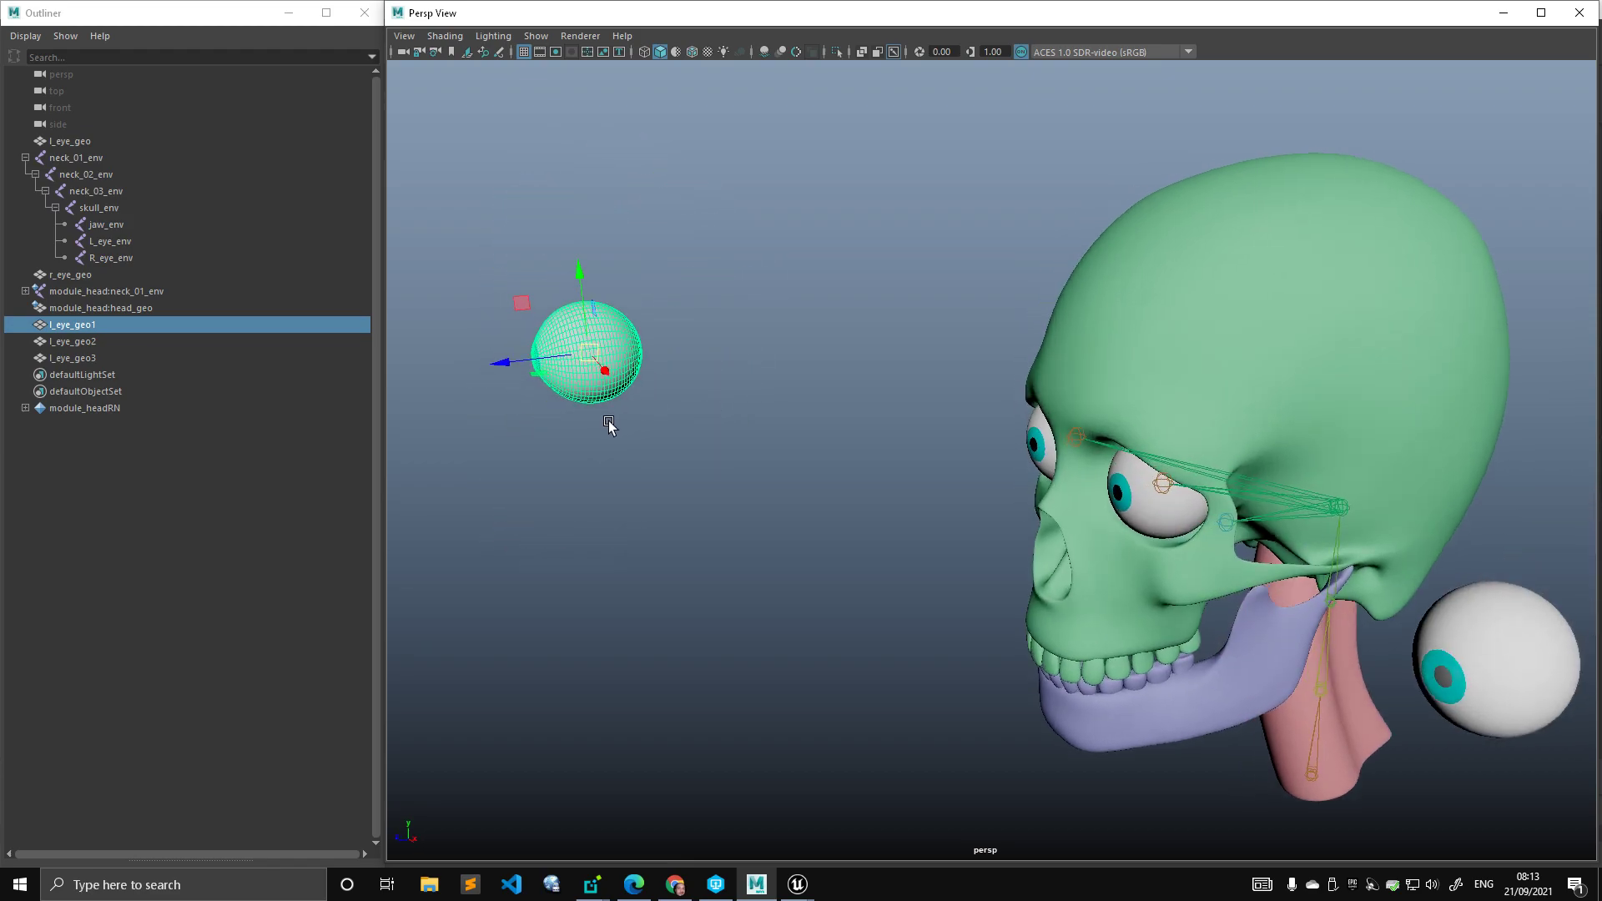
drag(602, 364, 590, 215)
Rotate both eye joints together so the eyes look up towards the raised spare eyeball.
click(1089, 445)
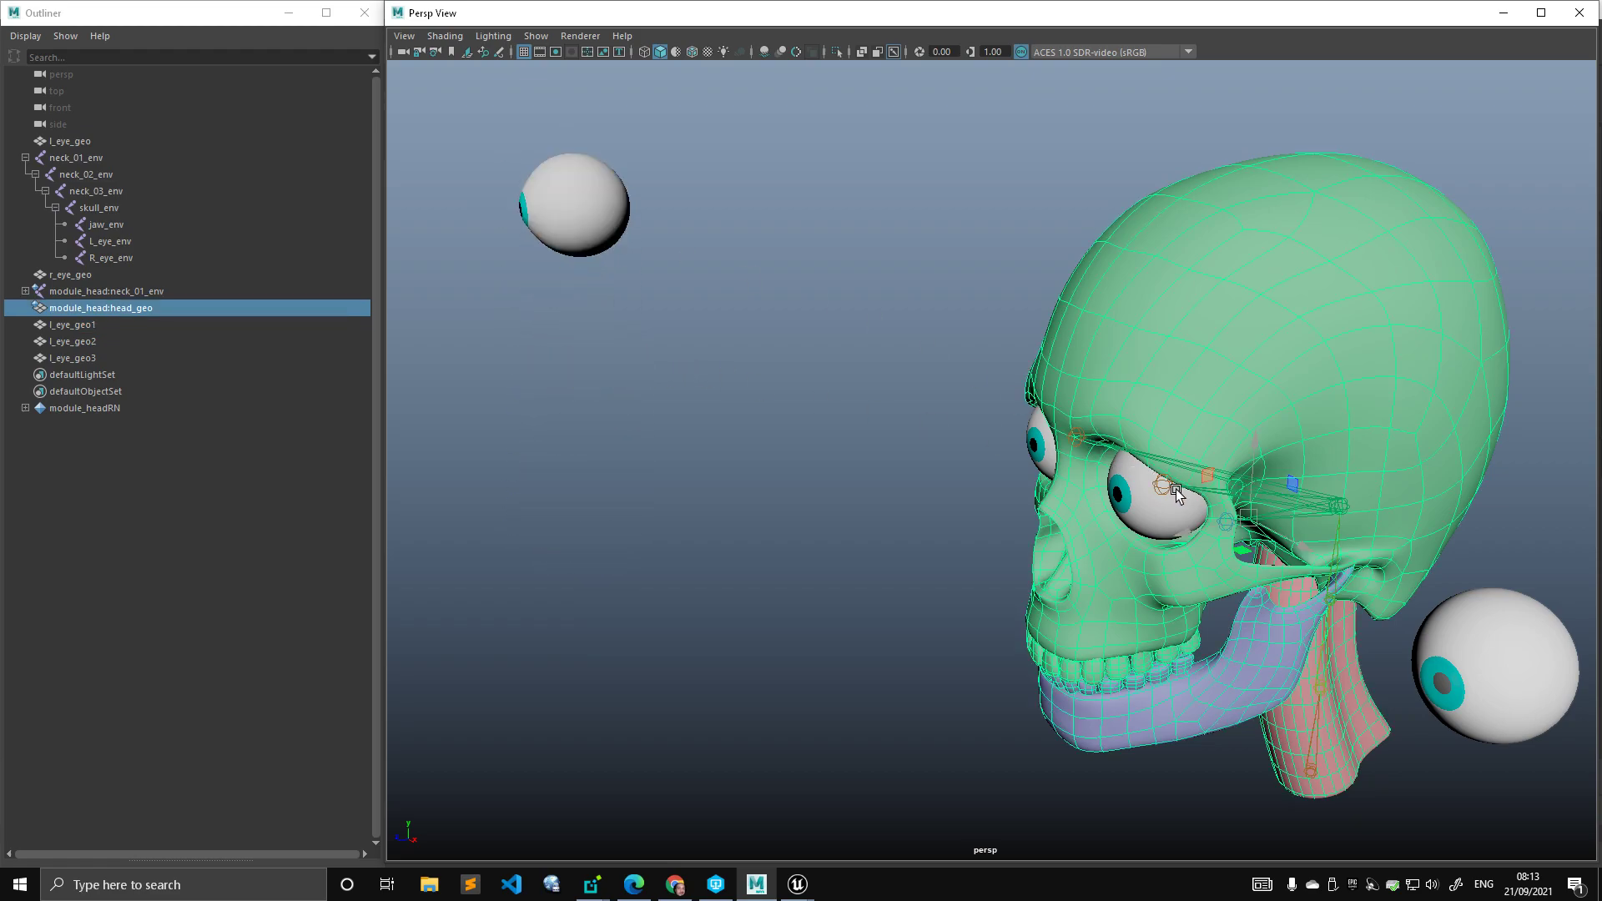
click(1173, 500)
drag(176, 241, 173, 257)
key(e)
drag(1033, 393, 1049, 430)
key(ctrl+z)
Compare moving l_eye_geo1 as an aim target with rotating both eye joints directly by switching between their manipulators.
alt+drag(651, 293, 730, 346)
click(601, 257)
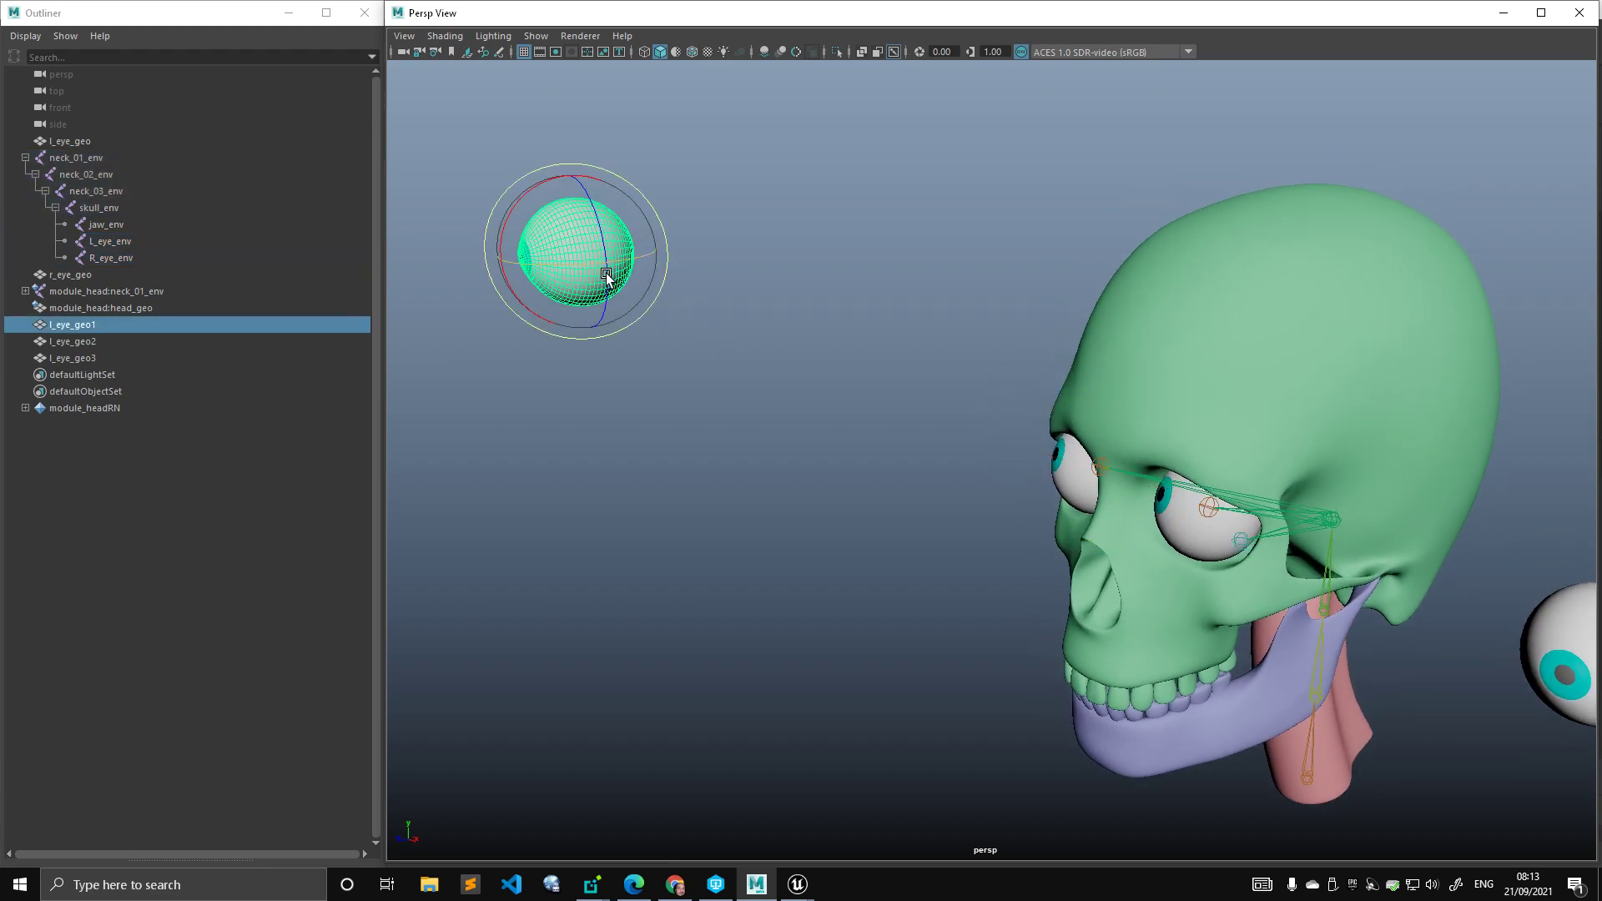
key(w)
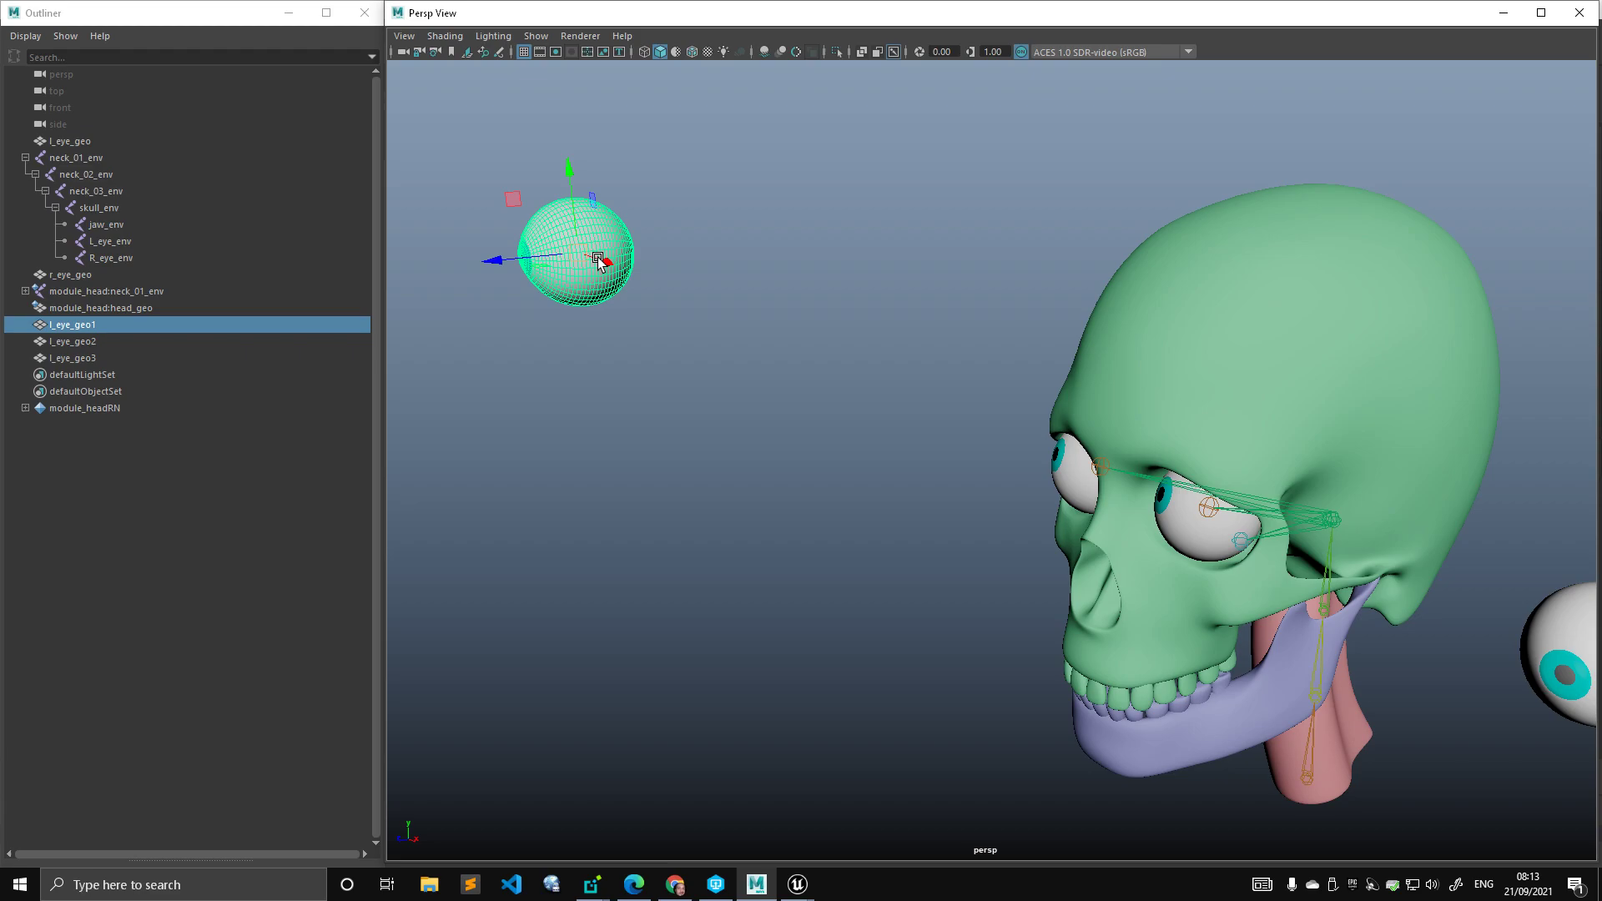
drag(152, 241, 149, 262)
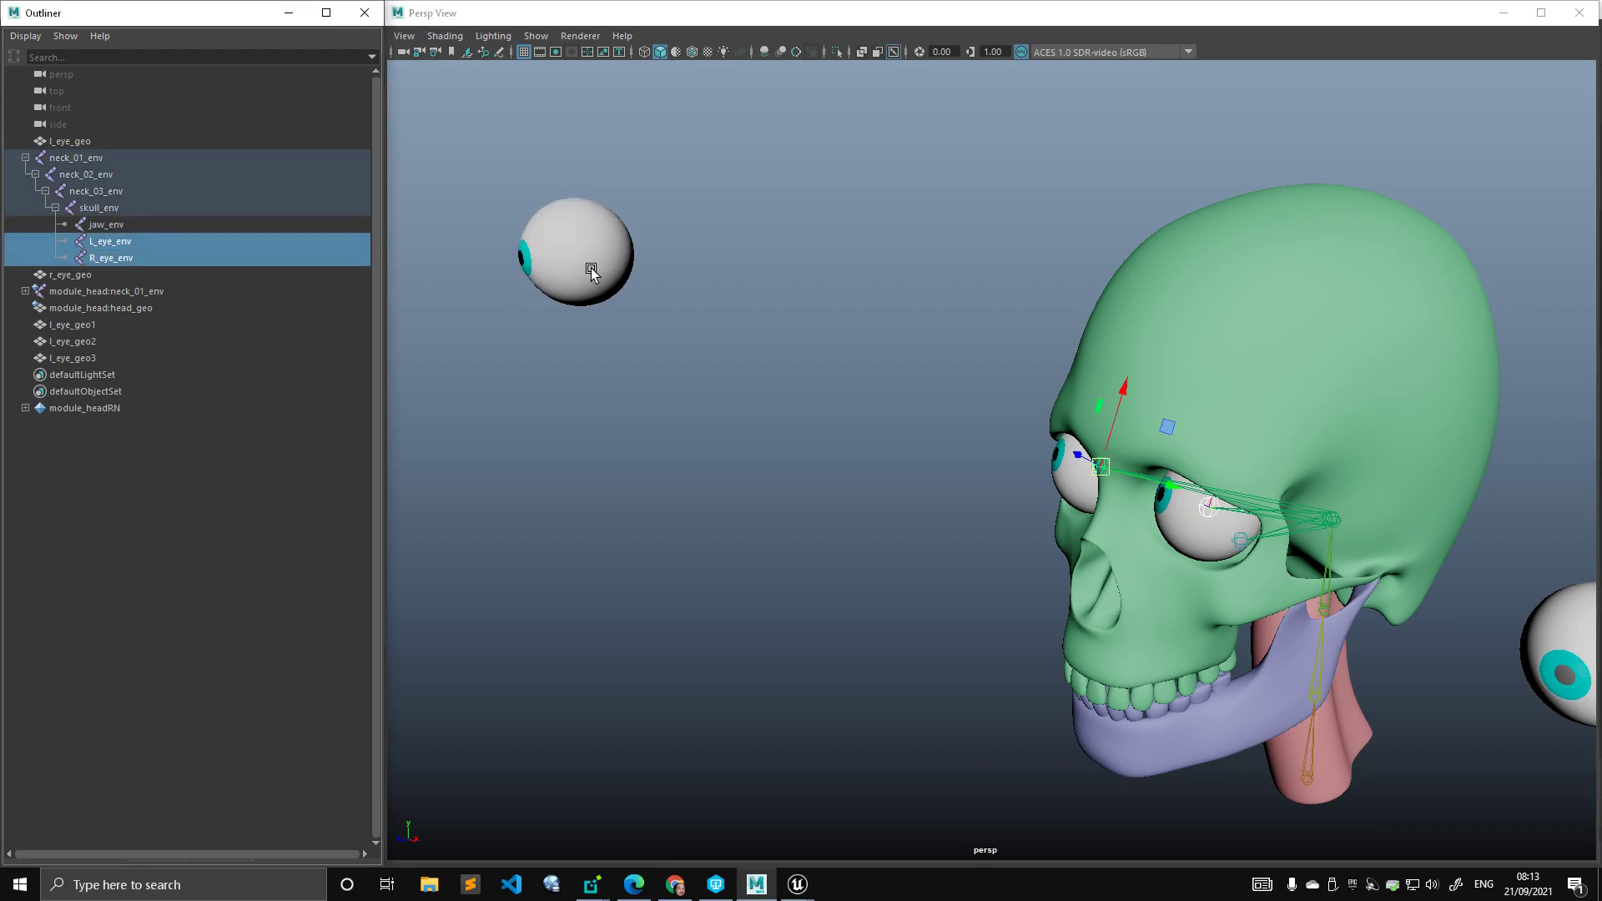
key(e)
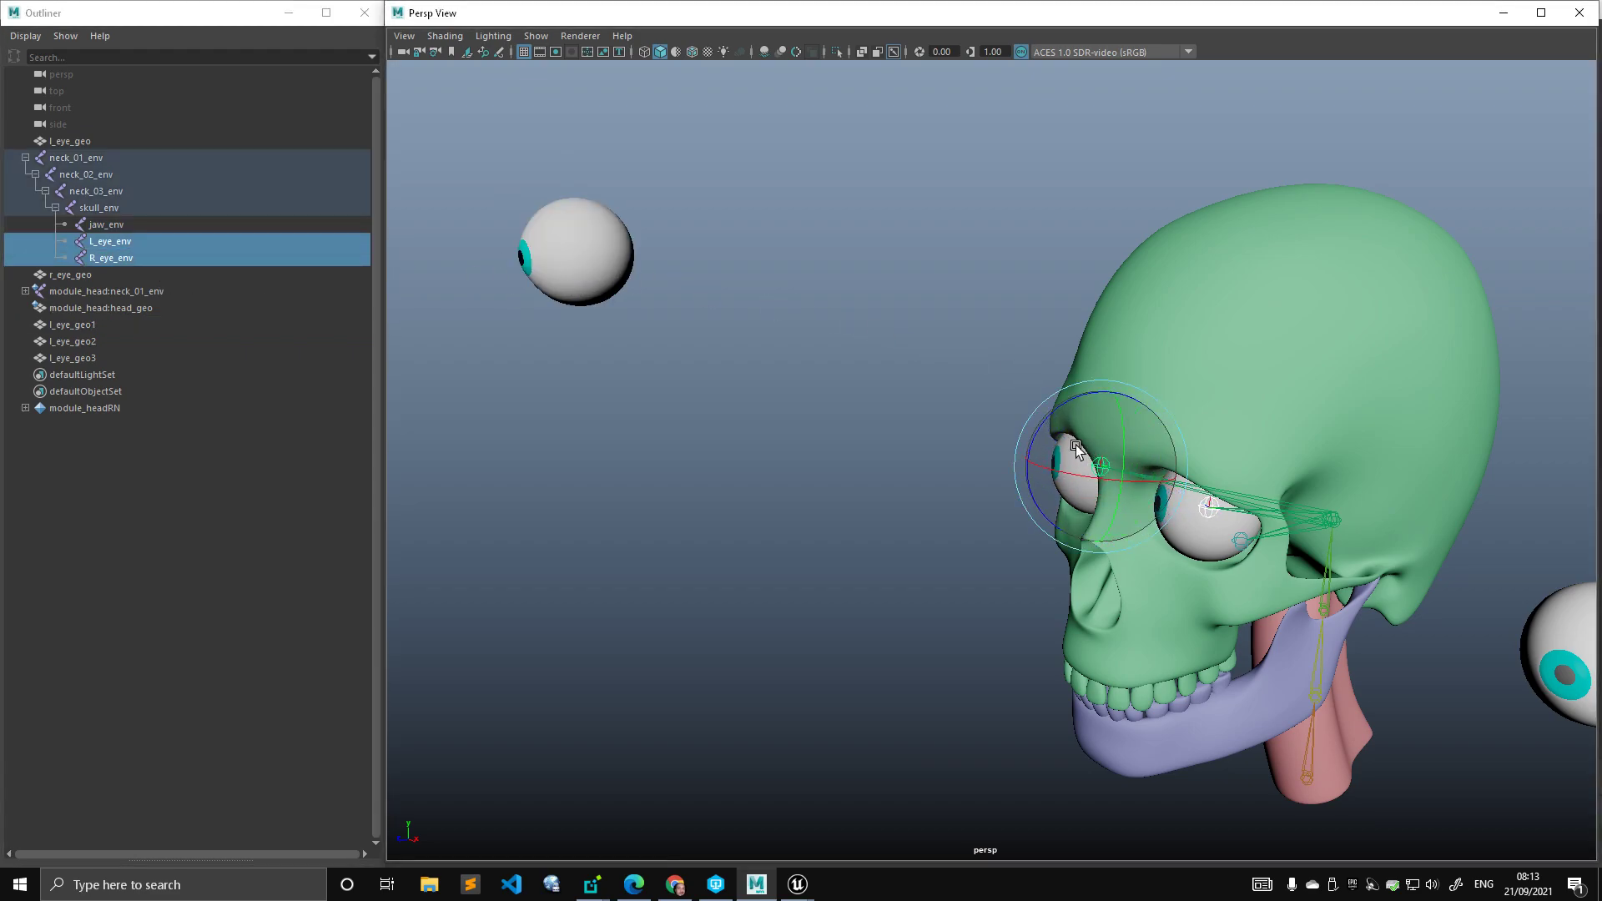
alt+drag(1082, 443, 685, 312)
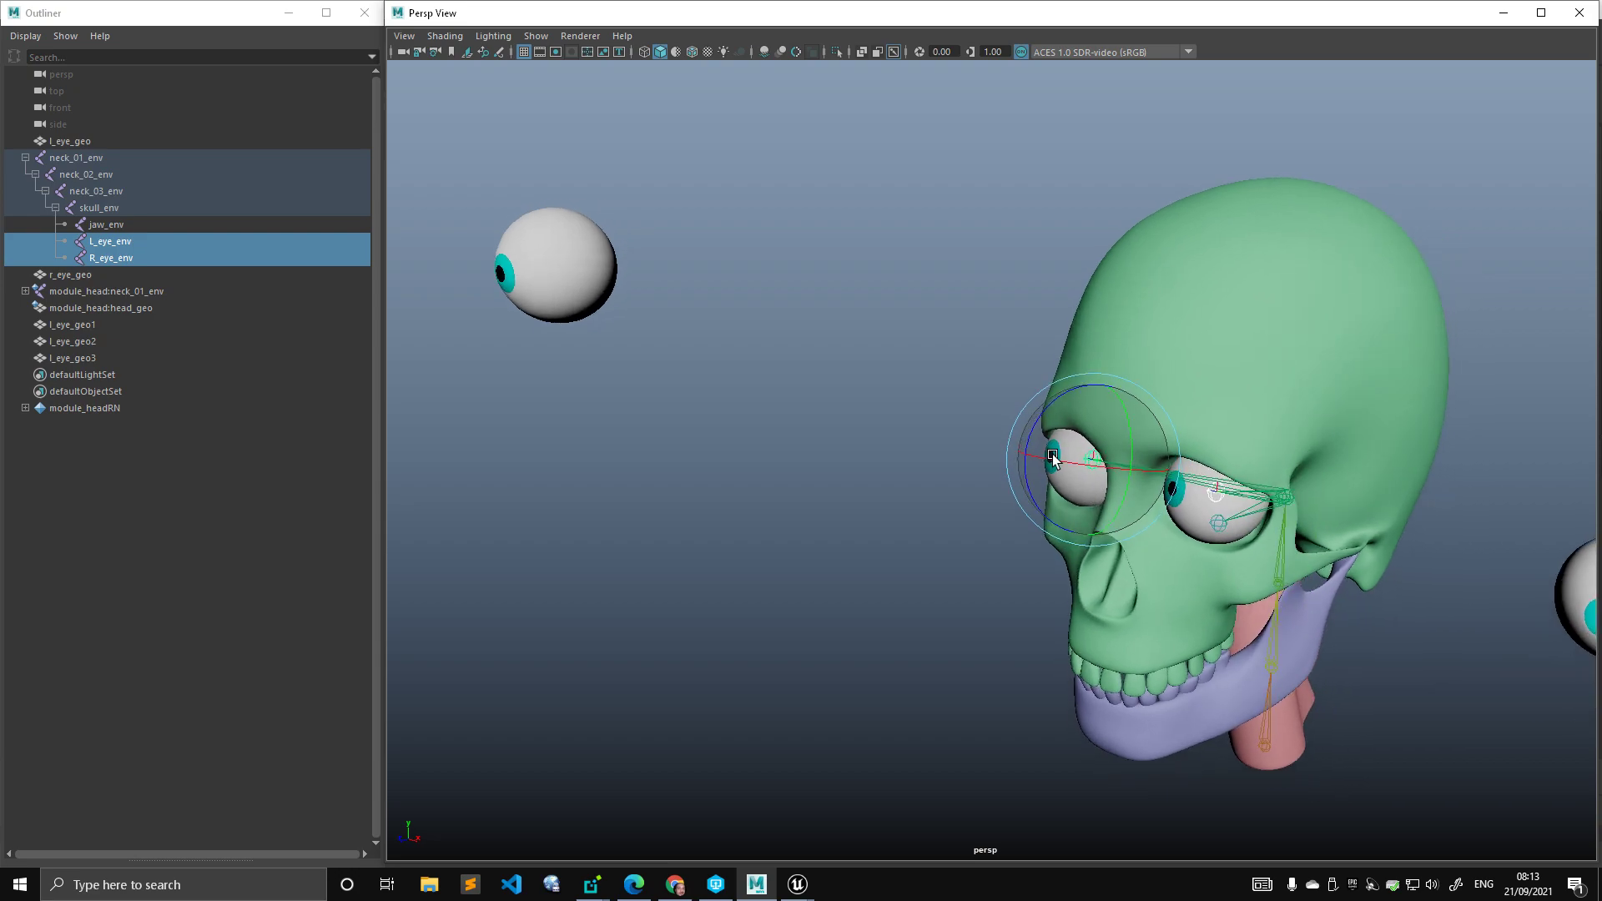
click(592, 282)
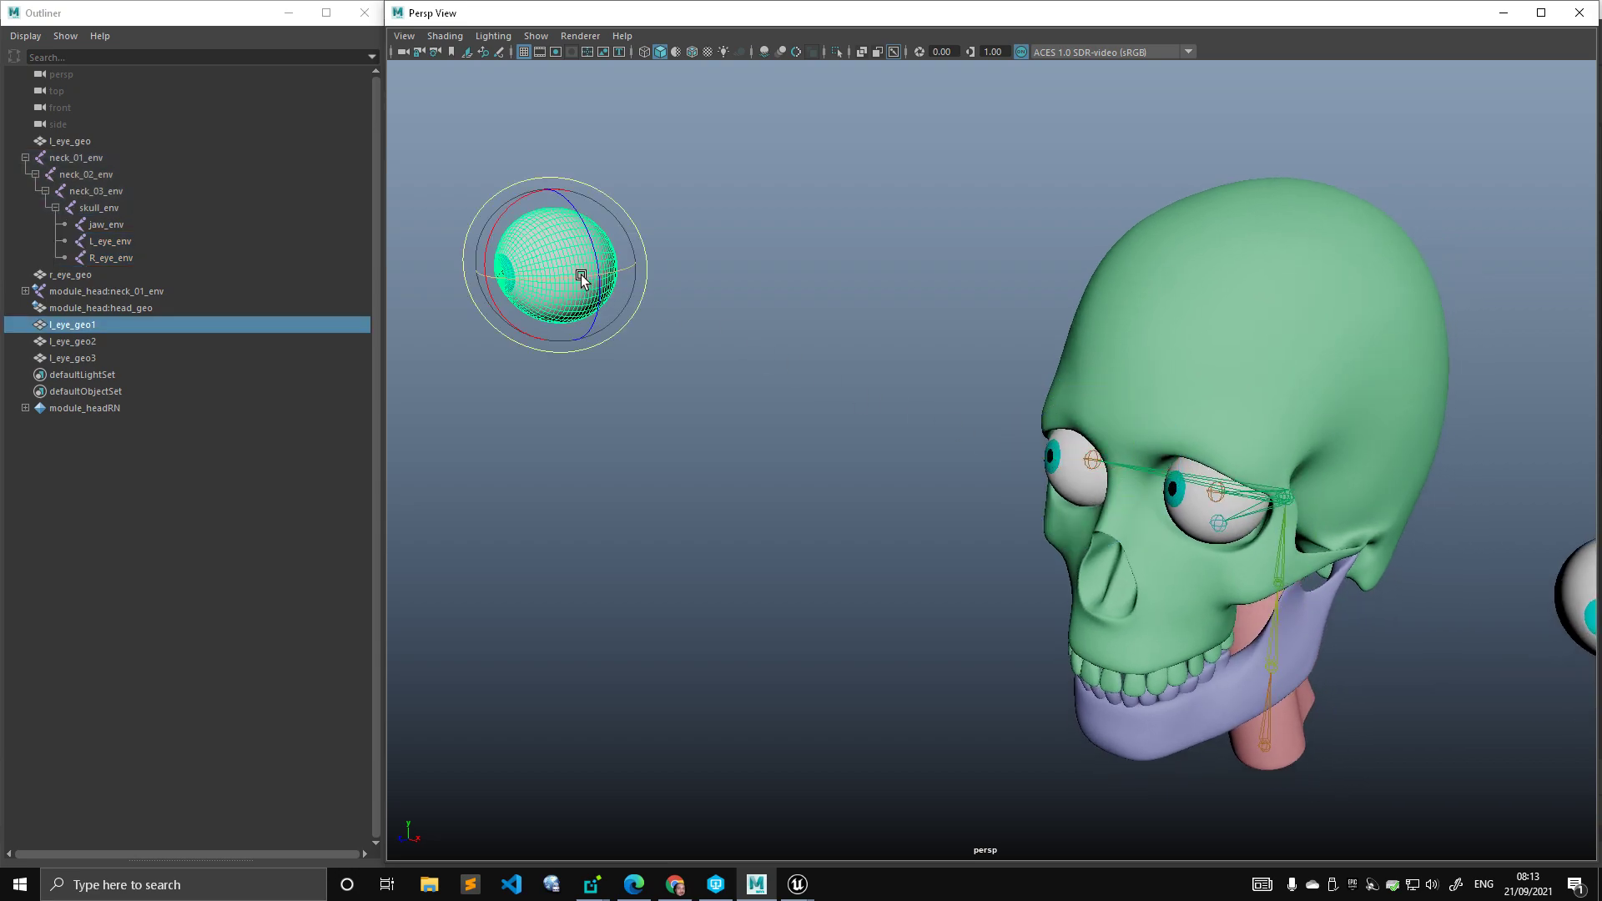
key(w)
mouse_move(565, 268)
mouse_down()
mouse_move(564, 212)
mouse_move(537, 208)
mouse_move(566, 288)
mouse_up()
Try rotating L_eye_env on its own, undo the rotation, and rotate it again while viewing the eye socket up close.
click(1226, 498)
key(e)
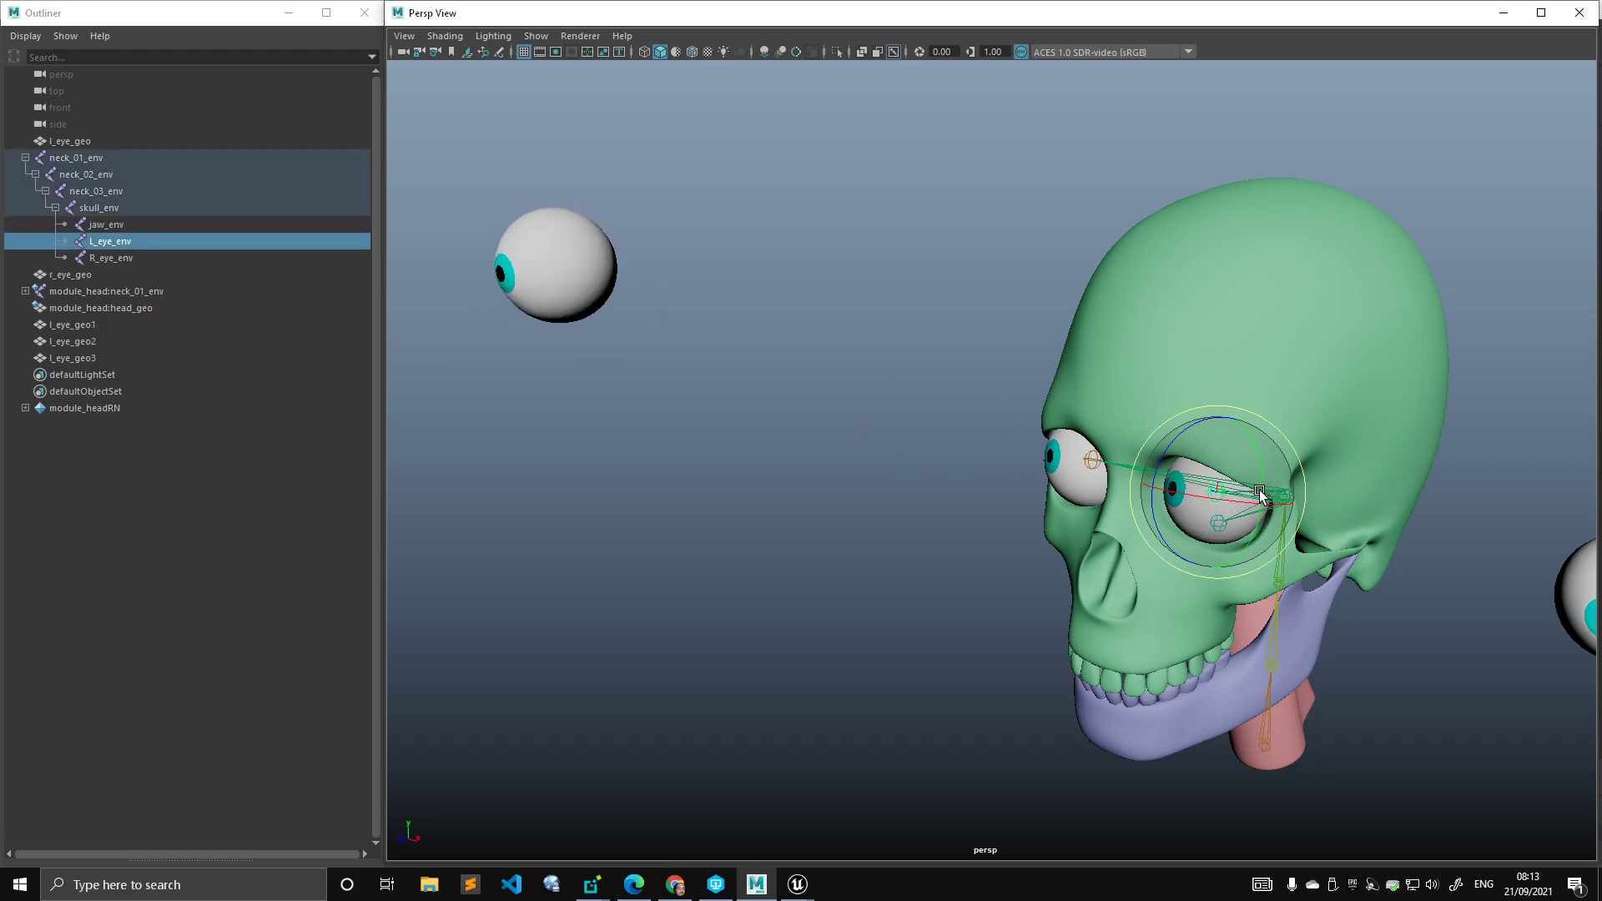
mouse_move(1243, 461)
mouse_down()
mouse_move(1247, 496)
mouse_move(1276, 443)
mouse_move(1239, 496)
mouse_move(1214, 496)
mouse_move(1254, 463)
mouse_move(1239, 488)
mouse_up()
key(ctrl+z)
scroll(1327, 500, up, 2)
scroll(1329, 503, up, 4)
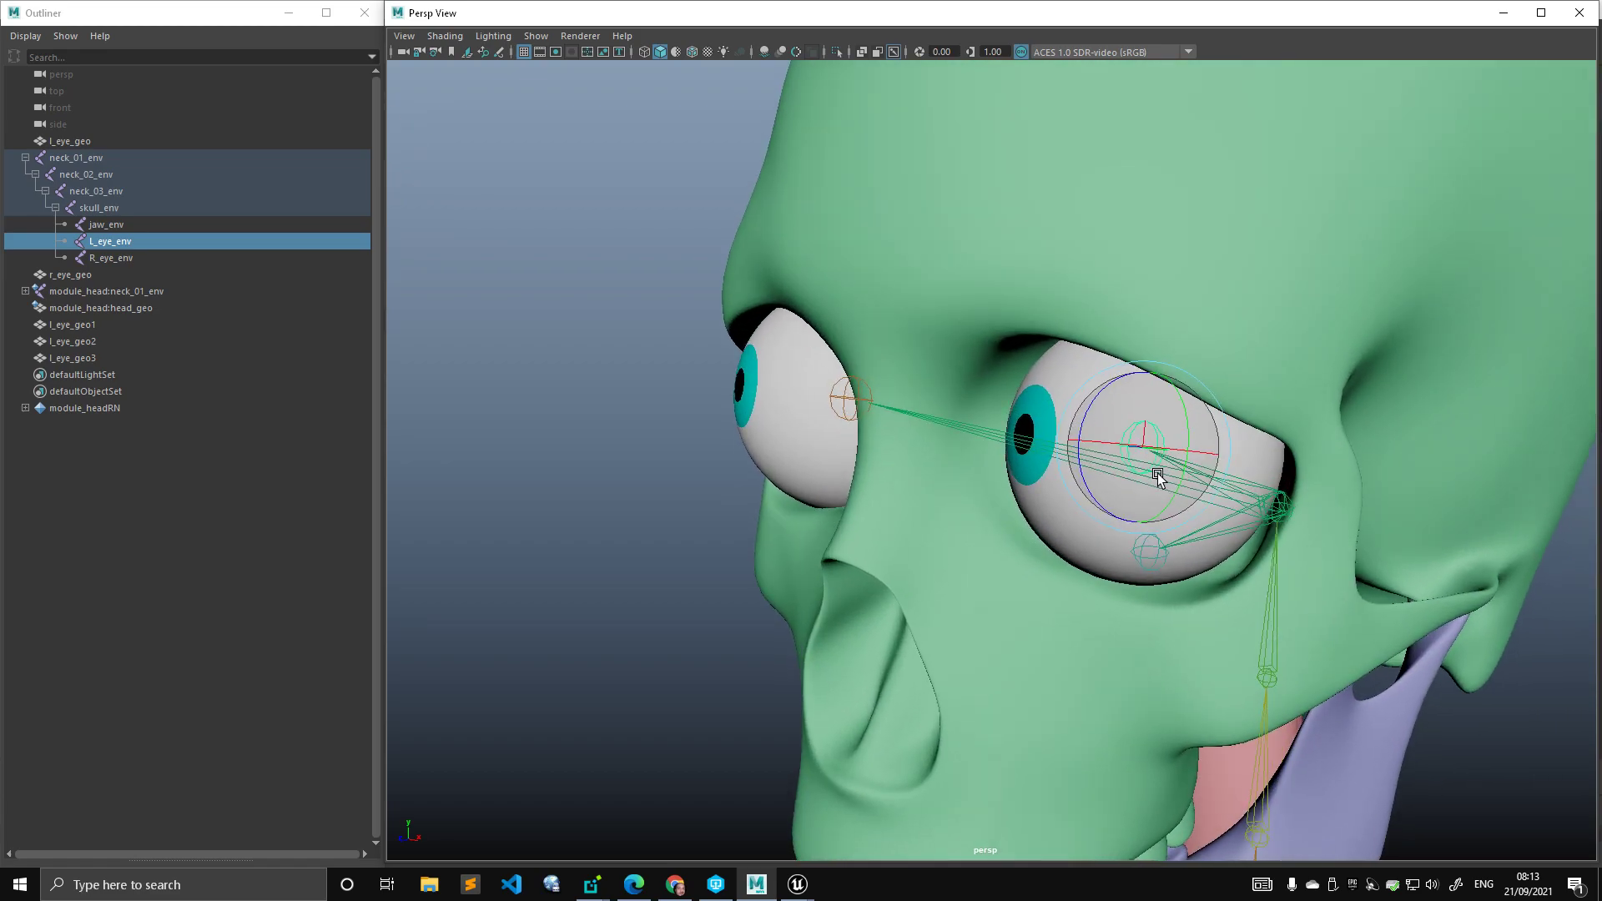
drag(1148, 454, 1141, 454)
alt+drag(1091, 501, 1094, 458)
scroll(1124, 523, up, 3)
scroll(1119, 537, down, 6)
scroll(985, 499, up, 2)
alt+drag(985, 498, 918, 462)
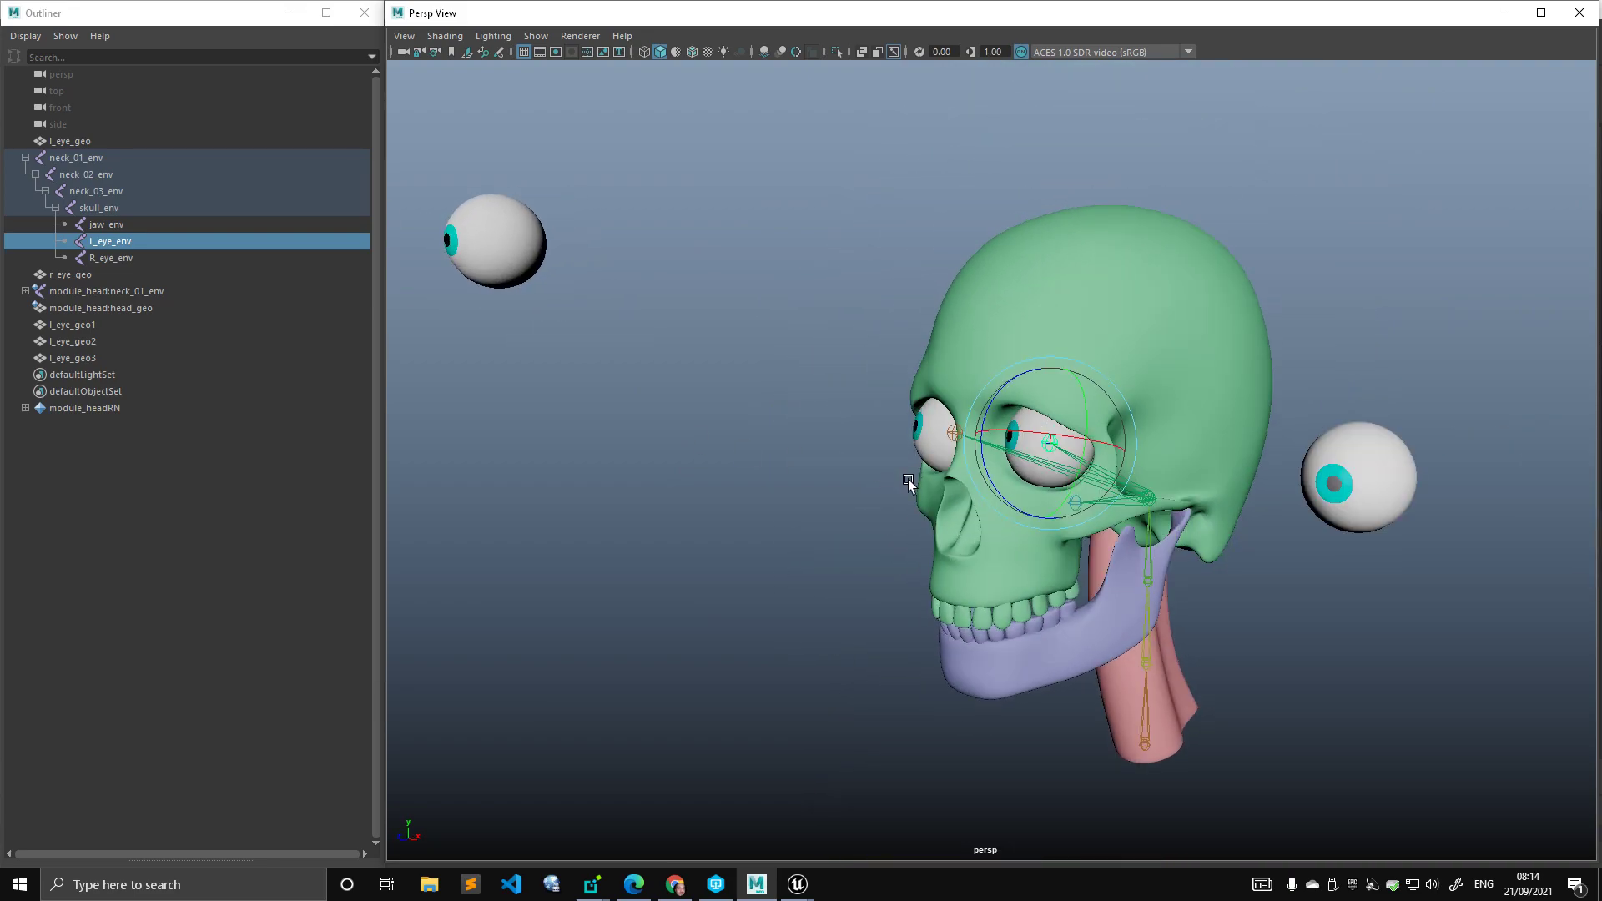
Switch to the Unreal Engine control rig SKM_module_eye_CtrlRig and inspect the module_eye nodes under Setup Event and Forwards Solve.
mouse_move(798, 885)
click(889, 799)
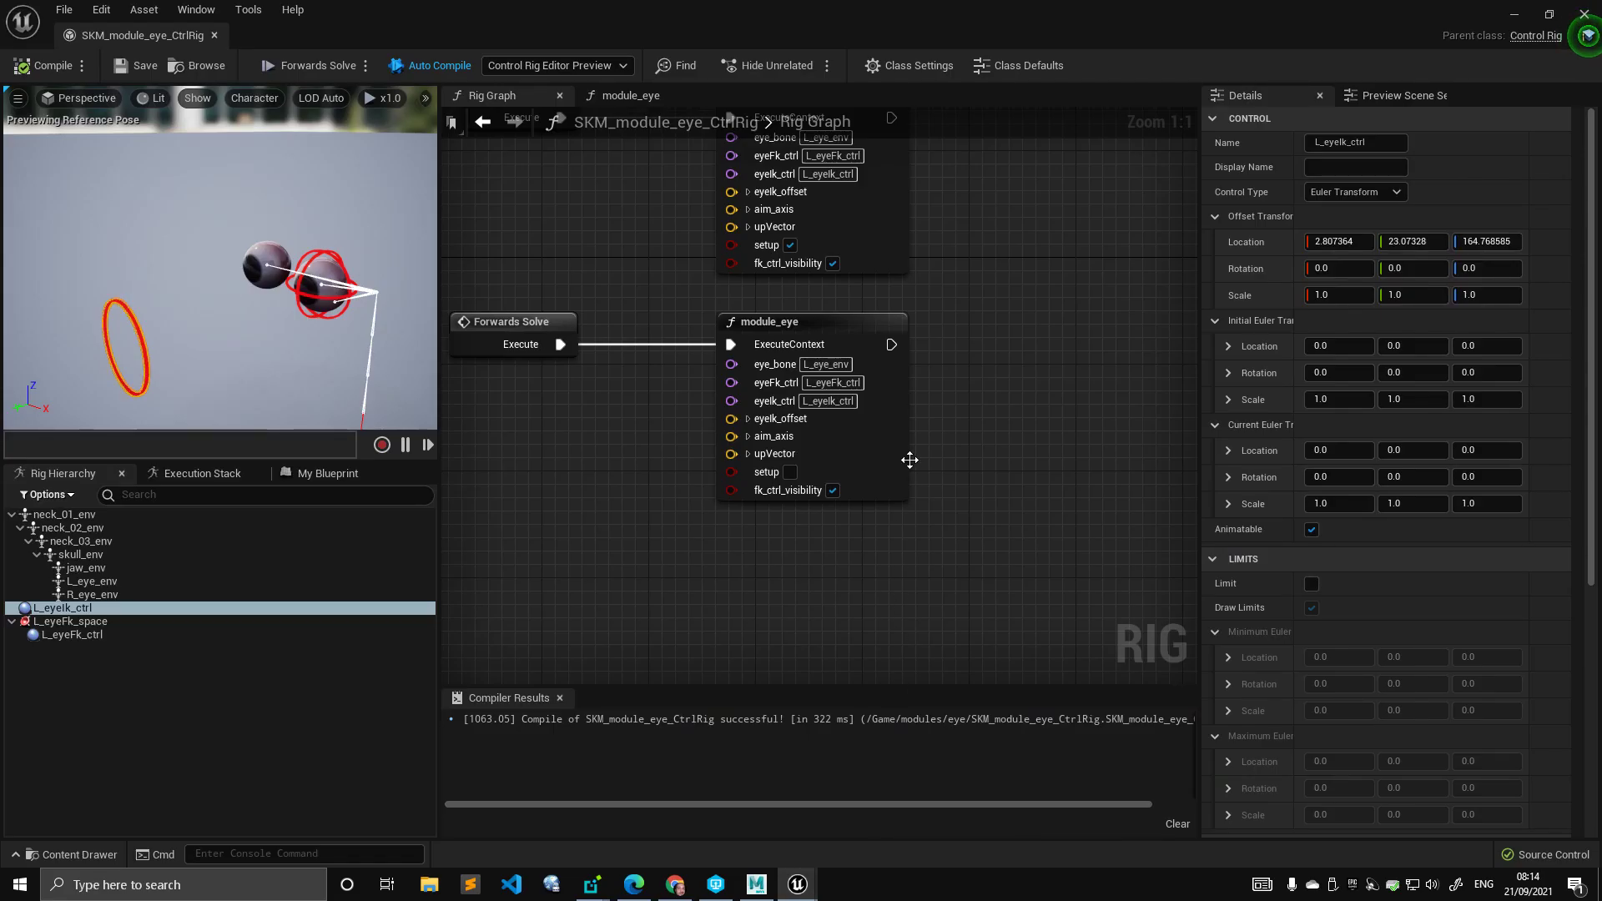
right_drag(569, 232, 692, 377)
drag(589, 173, 928, 508)
drag(1114, 186, 574, 549)
click(678, 390)
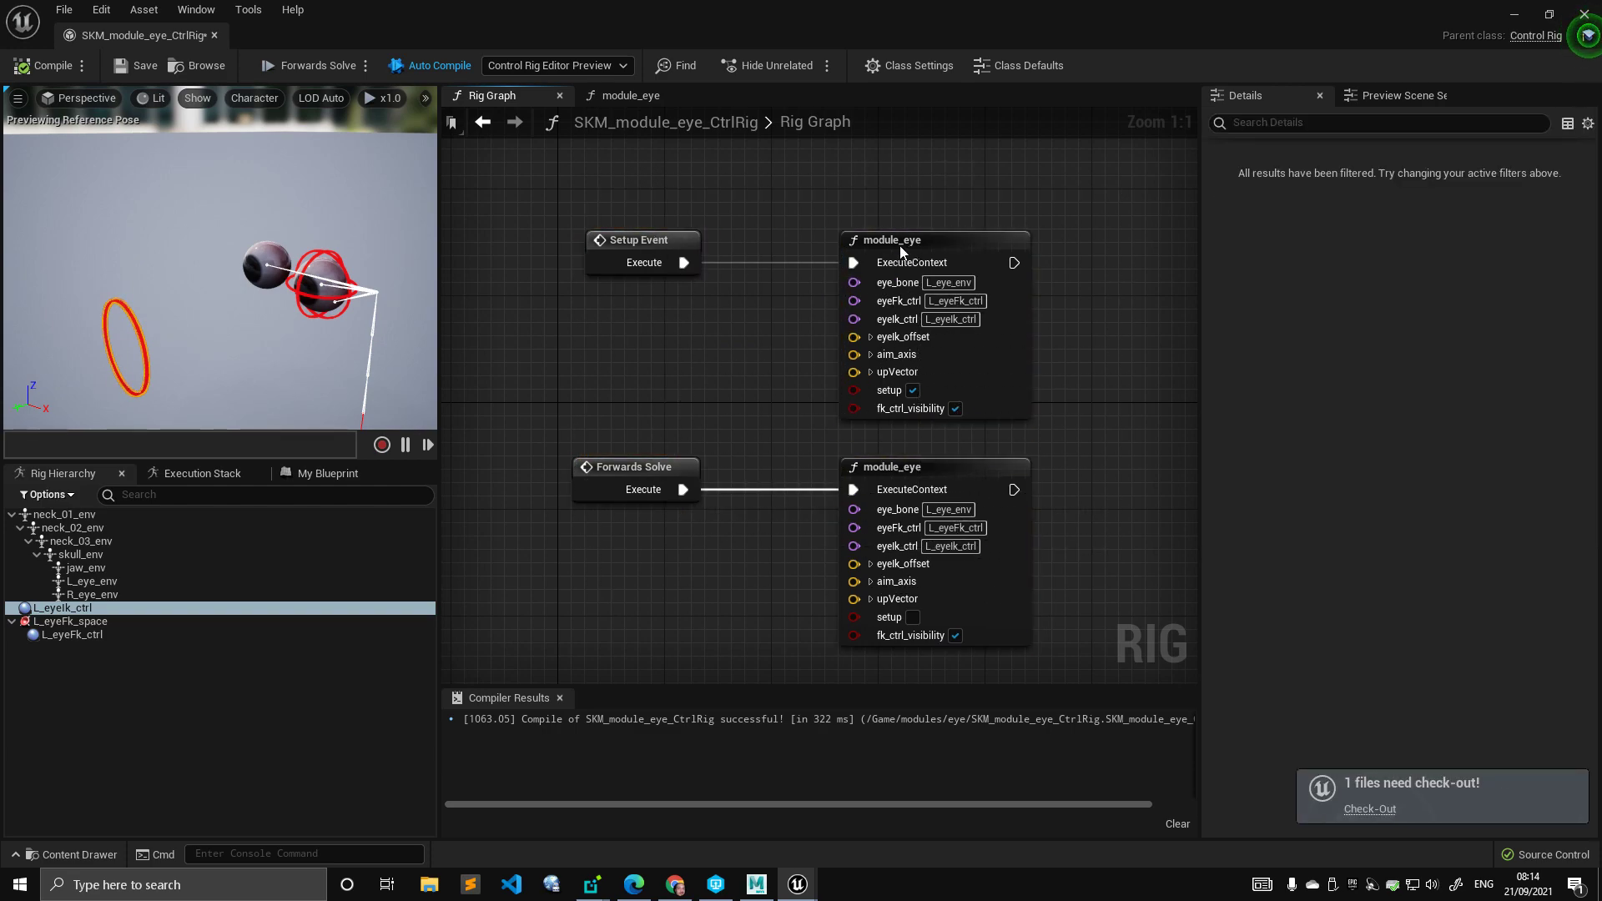
click(944, 467)
Widen the preview viewport and frame both eyeballs with the left eye's FK and IK controls.
scroll(78, 292, up, 6)
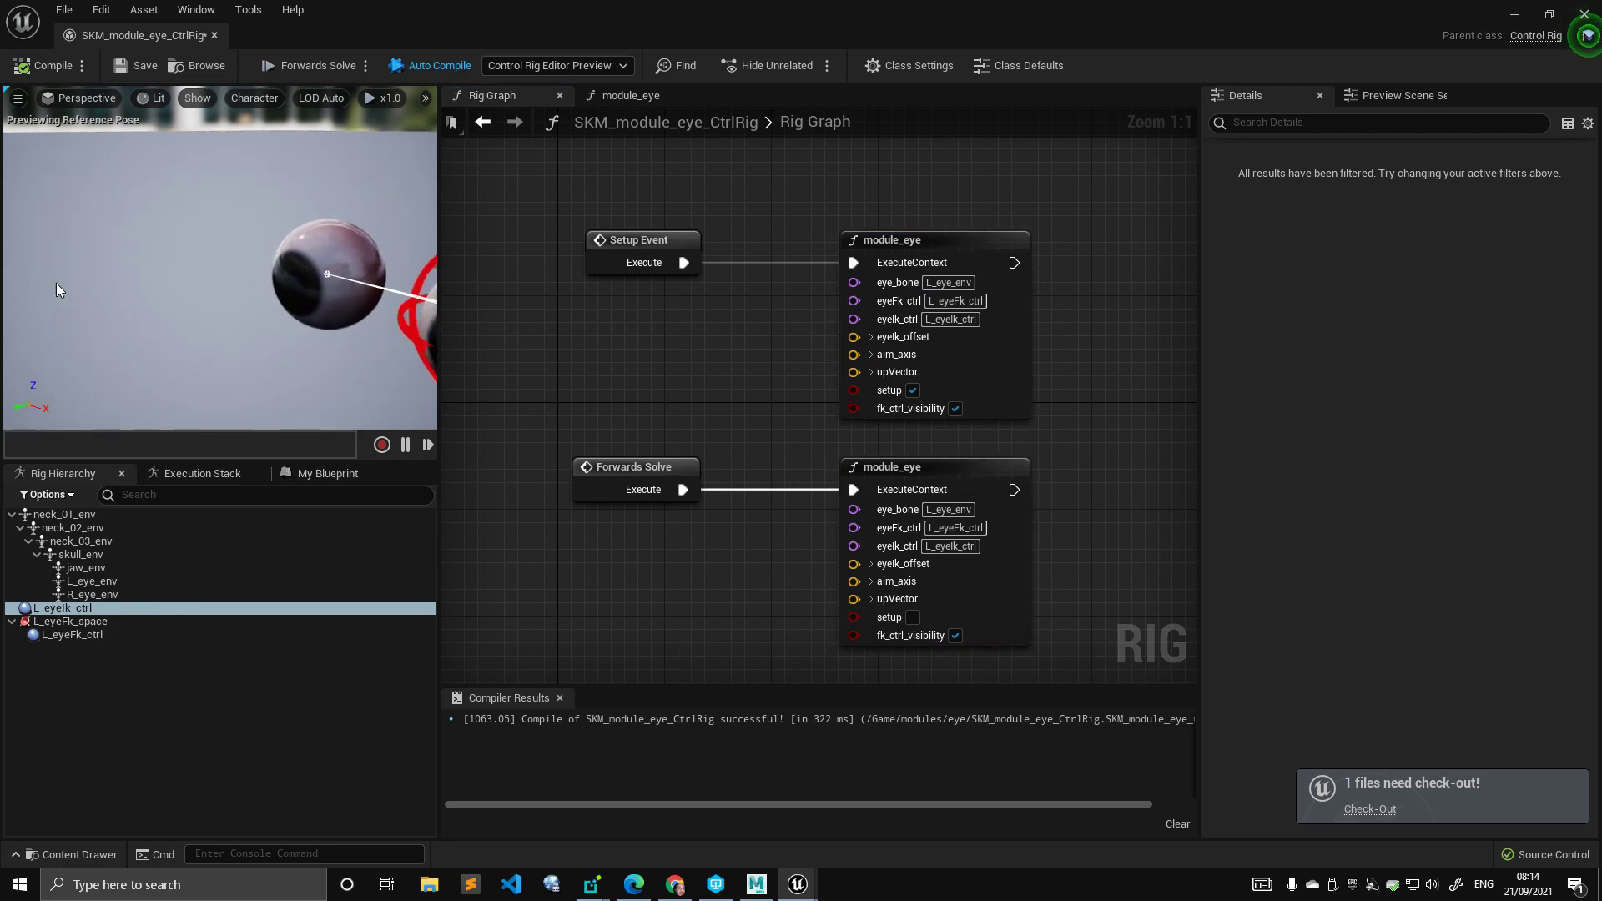
drag(346, 323, 400, 393)
right_drag(220, 276, 217, 233)
drag(371, 329, 413, 312)
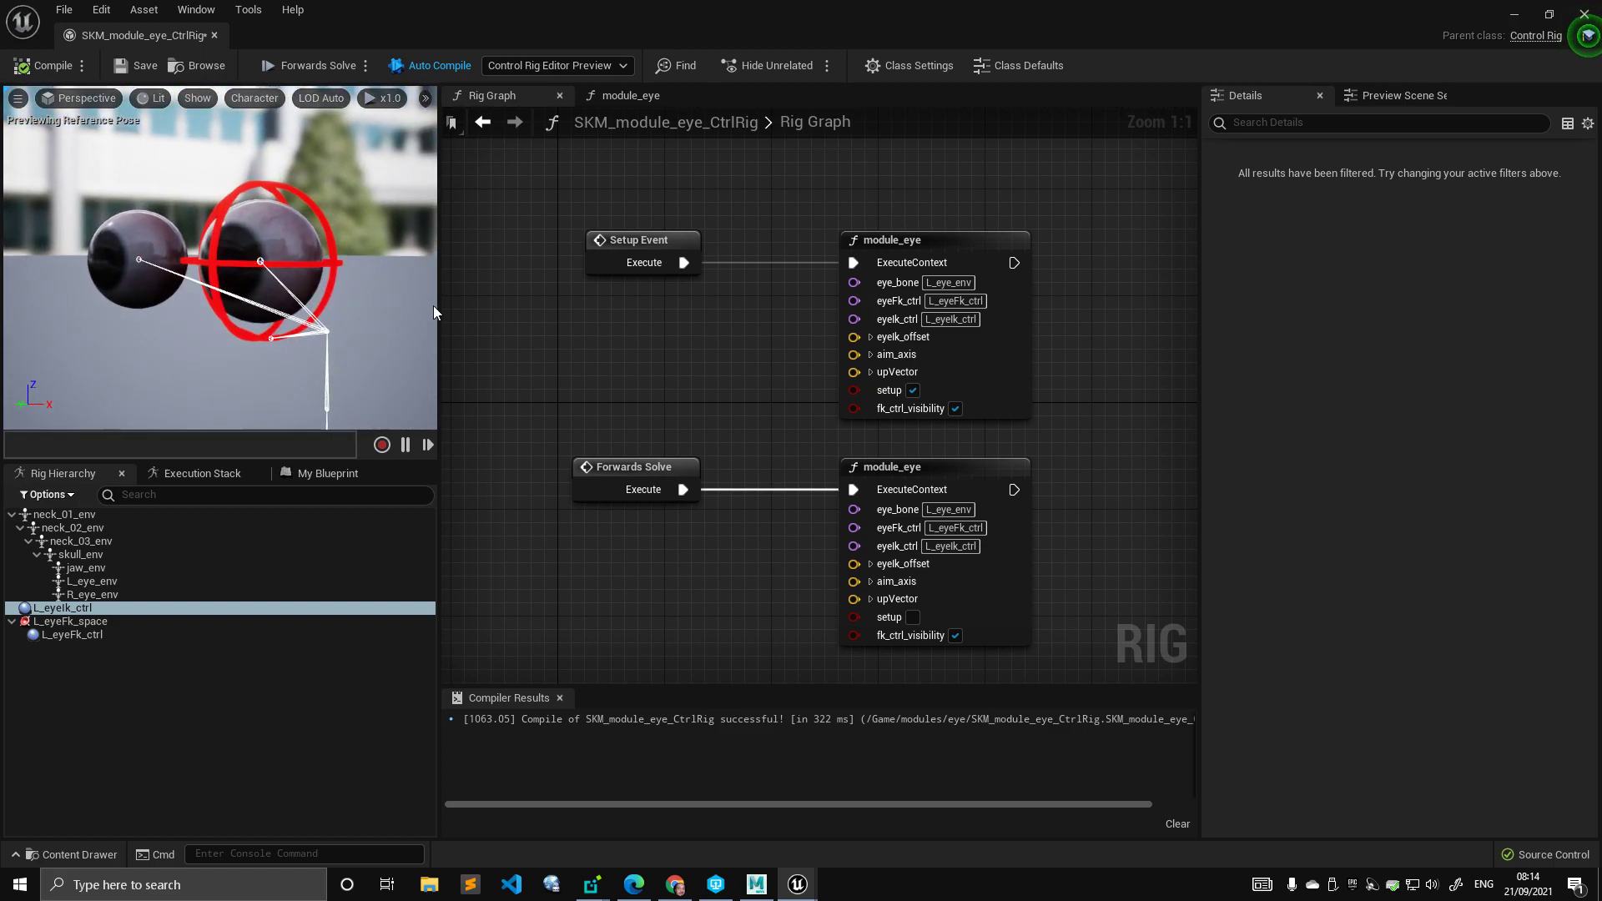
right_drag(394, 307, 433, 307)
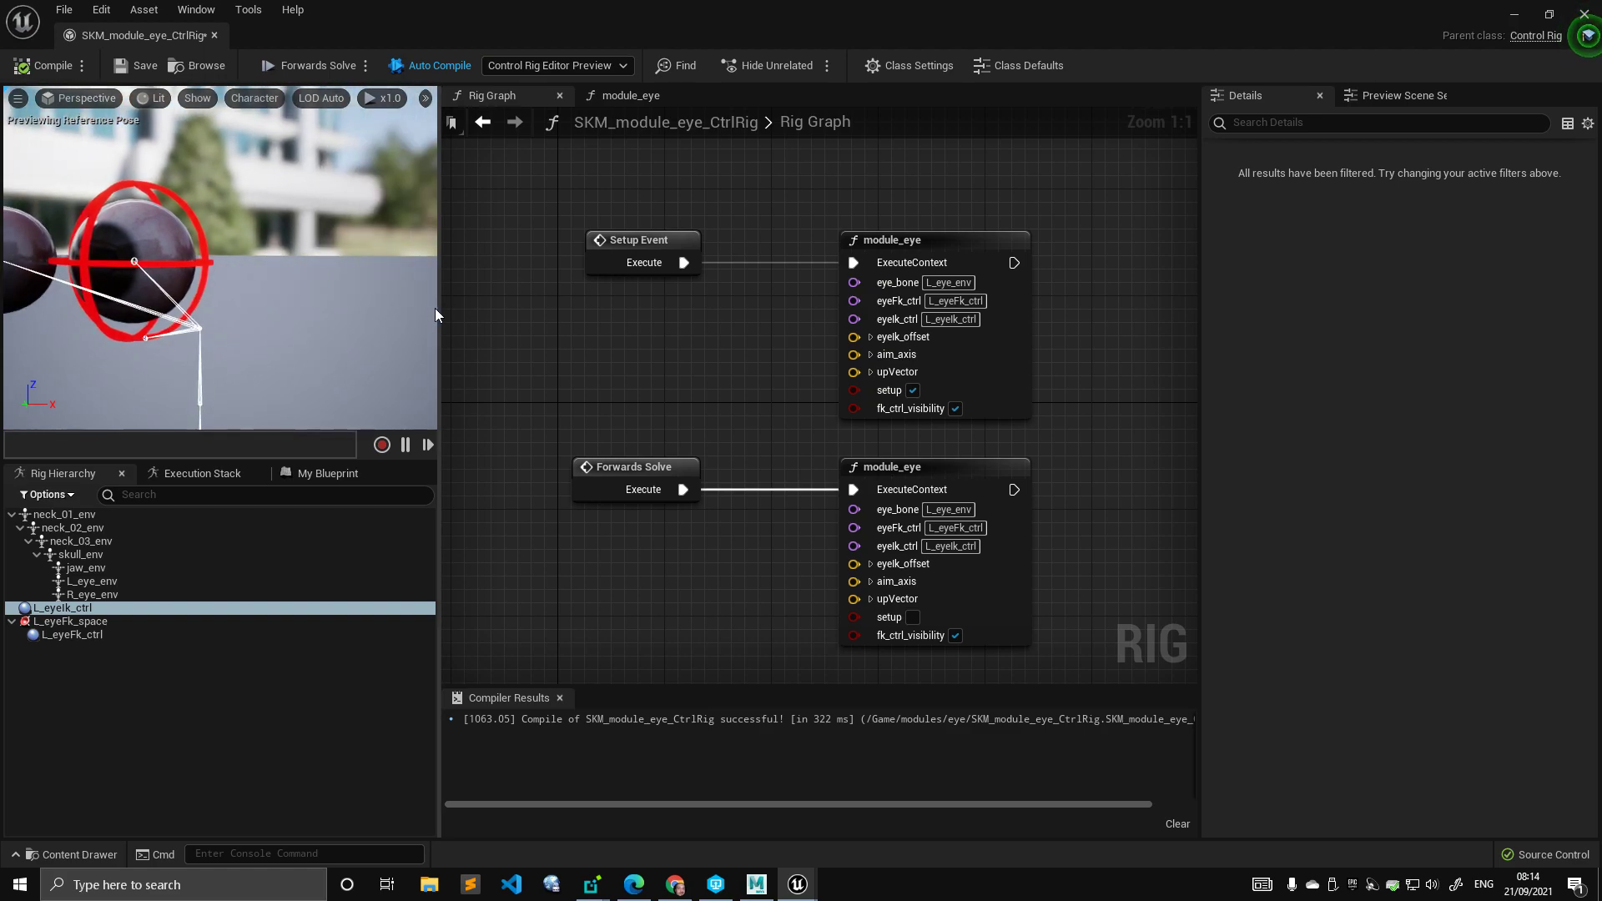
drag(447, 310, 726, 317)
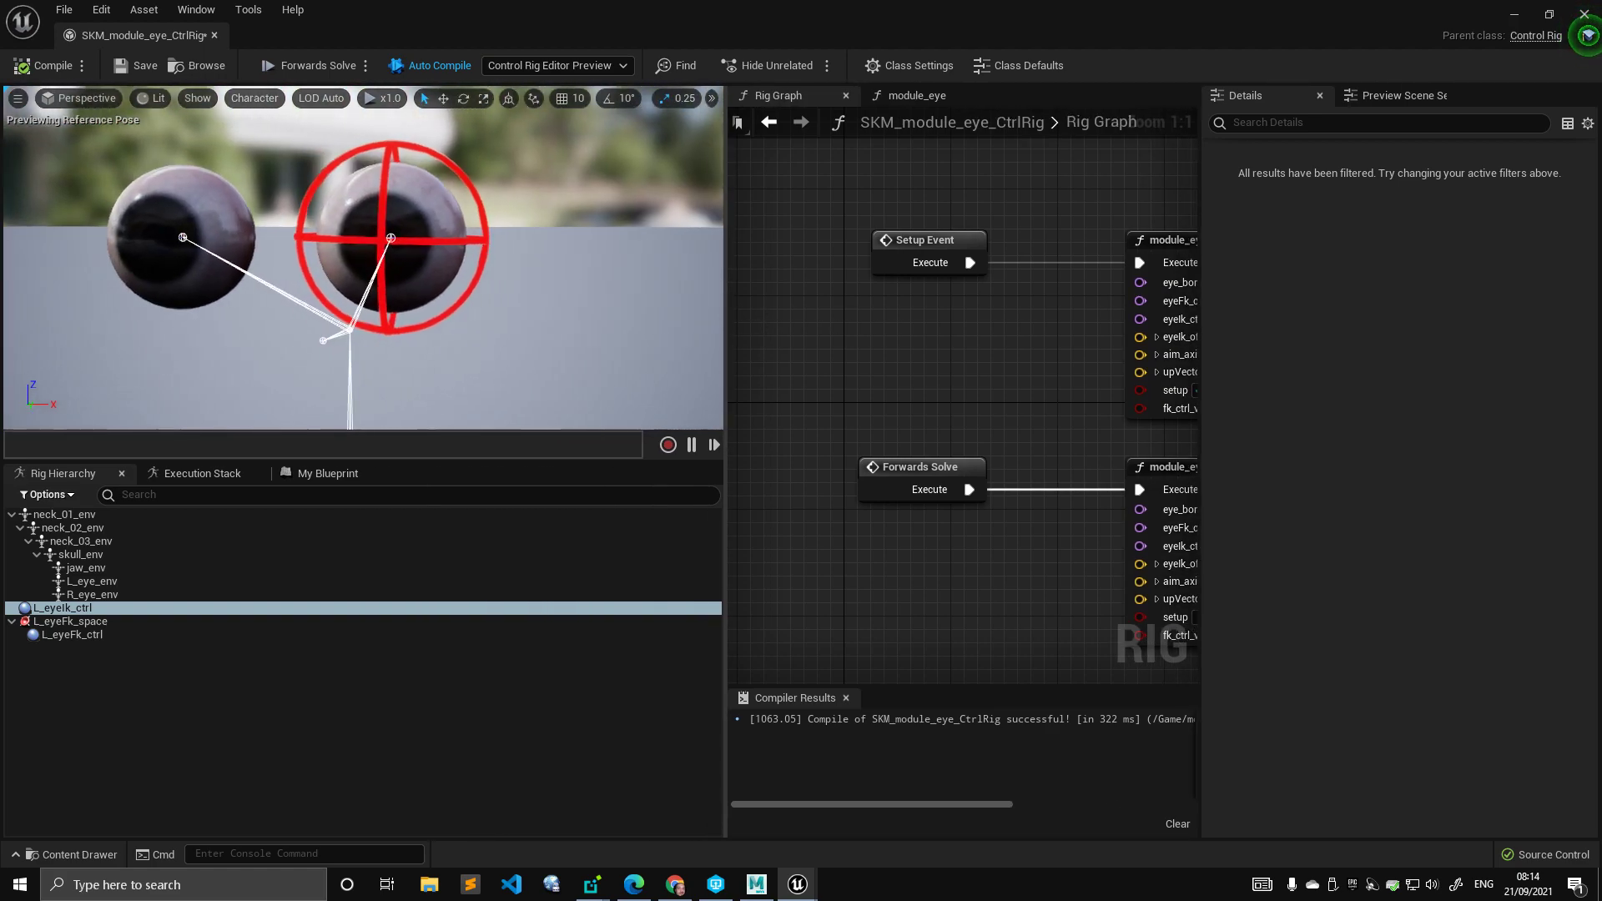
drag(400, 242, 365, 286)
Bring both module_eye chains into view in the Rig Graph and select the Setup Event node.
right_drag(882, 350, 814, 405)
scroll(813, 405, down, 2)
click(821, 276)
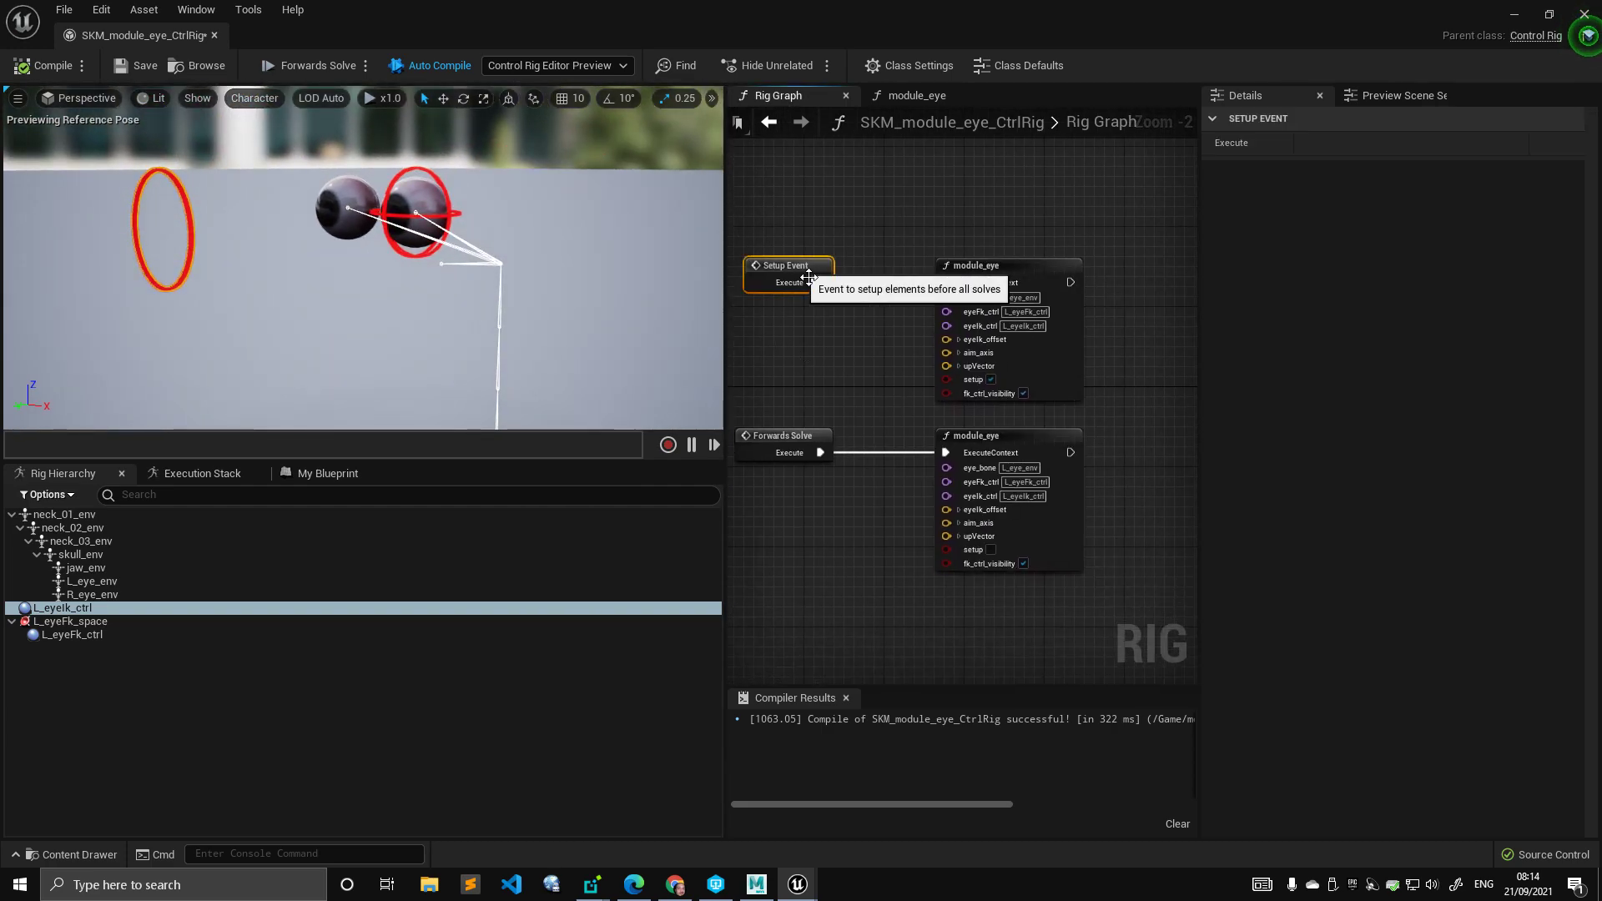
Select the Forwards Solve node and frame both module_eye chains in the Rig Graph.
click(811, 444)
right_drag(950, 532, 991, 553)
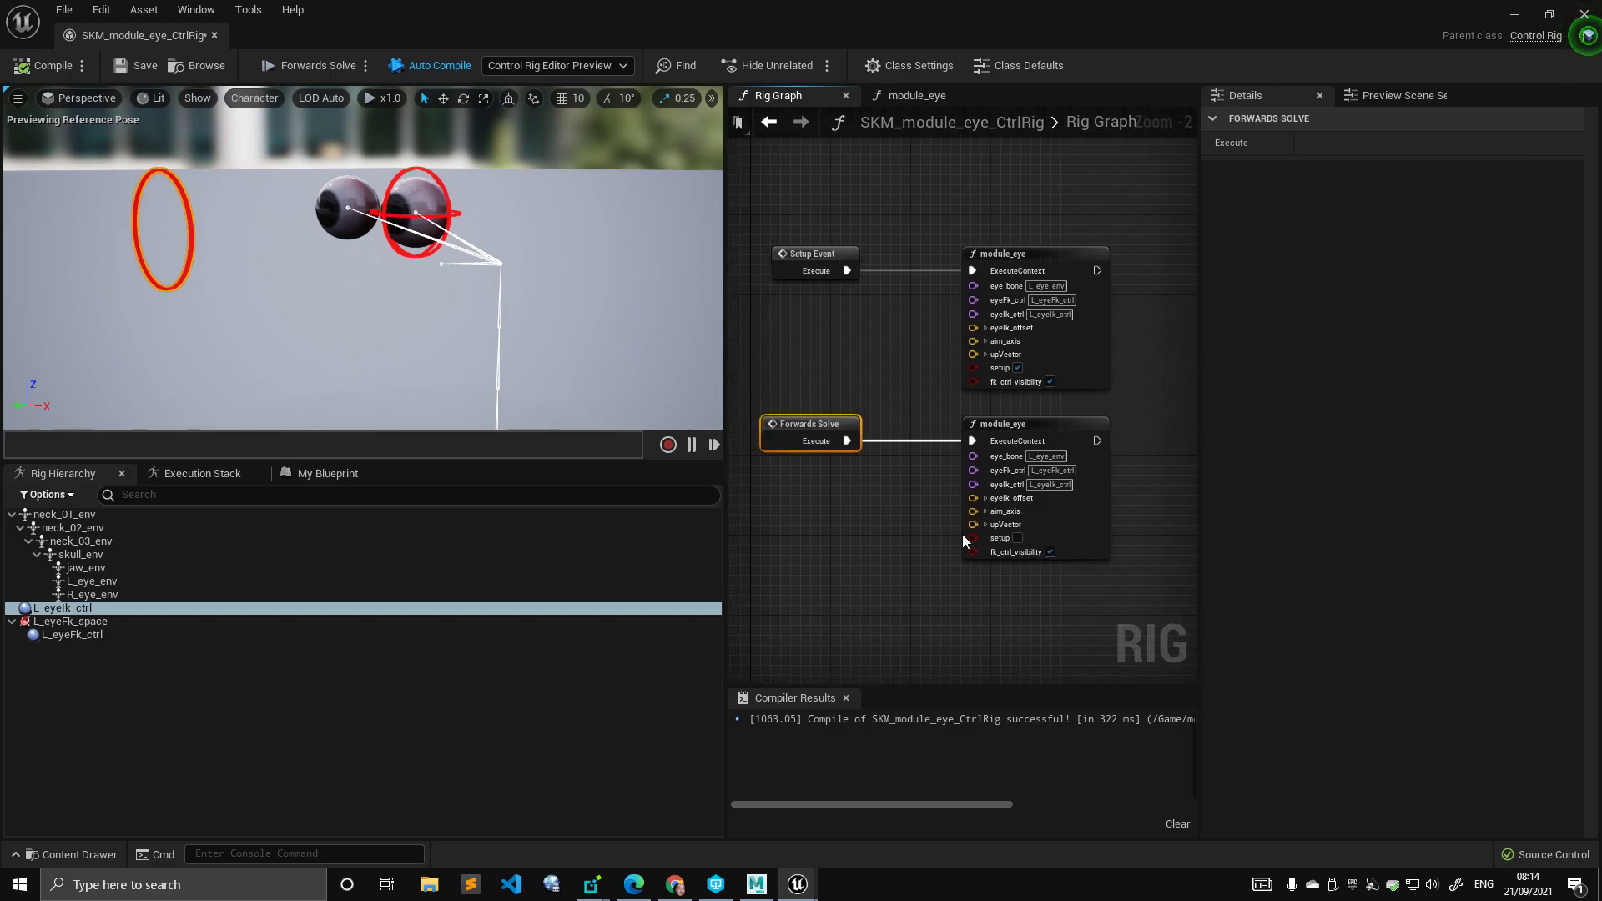
right_drag(818, 356, 884, 437)
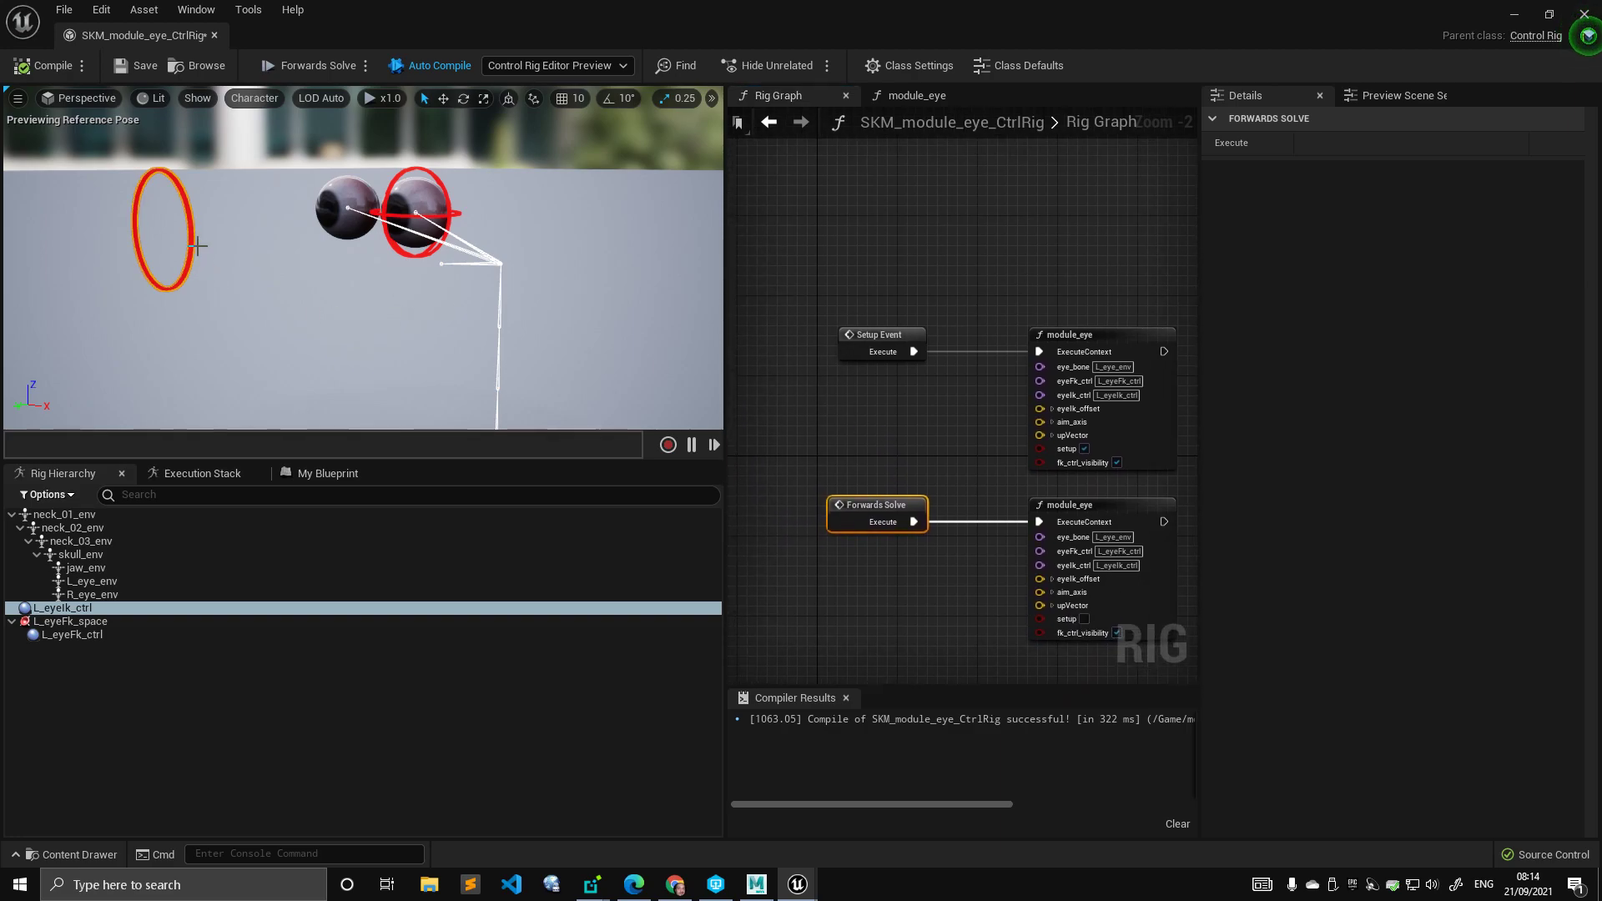
Try moving L_eyeIk_ctrl well away from the eyeballs in the viewport and undo the move.
click(198, 245)
alt+drag(198, 246, 259, 271)
scroll(379, 284, down, 5)
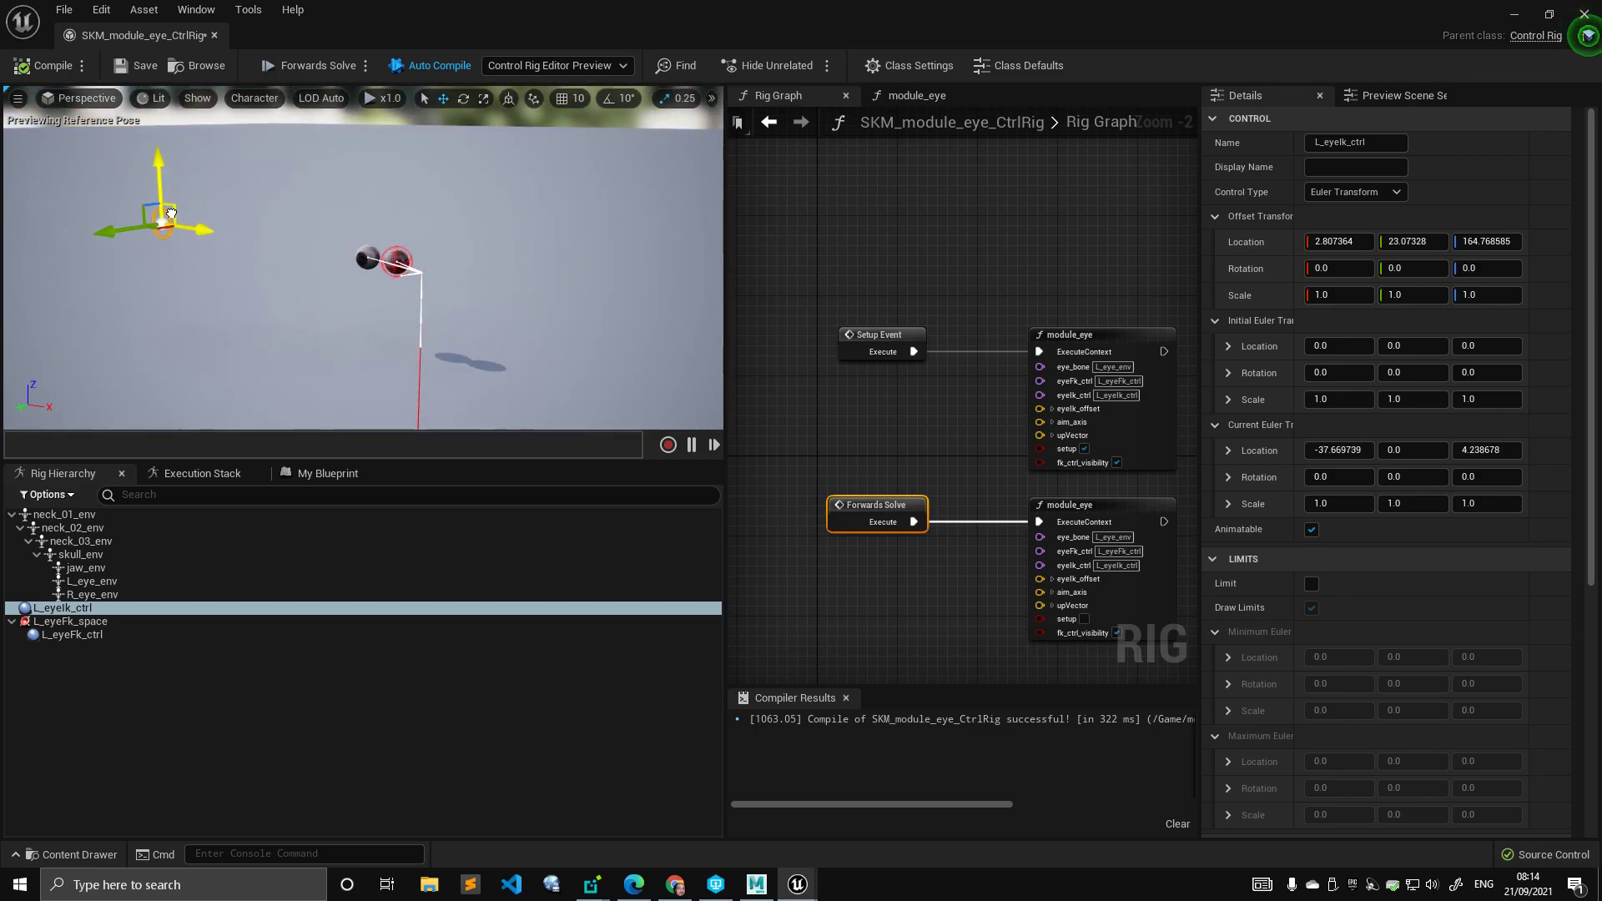
right_drag(448, 264, 518, 251)
key(w)
key(ctrl+z)
key(w)
key(w)
Try rotating L_eyeFk_ctrl around the left eyeball and clear the selection.
click(505, 332)
right_drag(496, 333, 579, 317)
key(e)
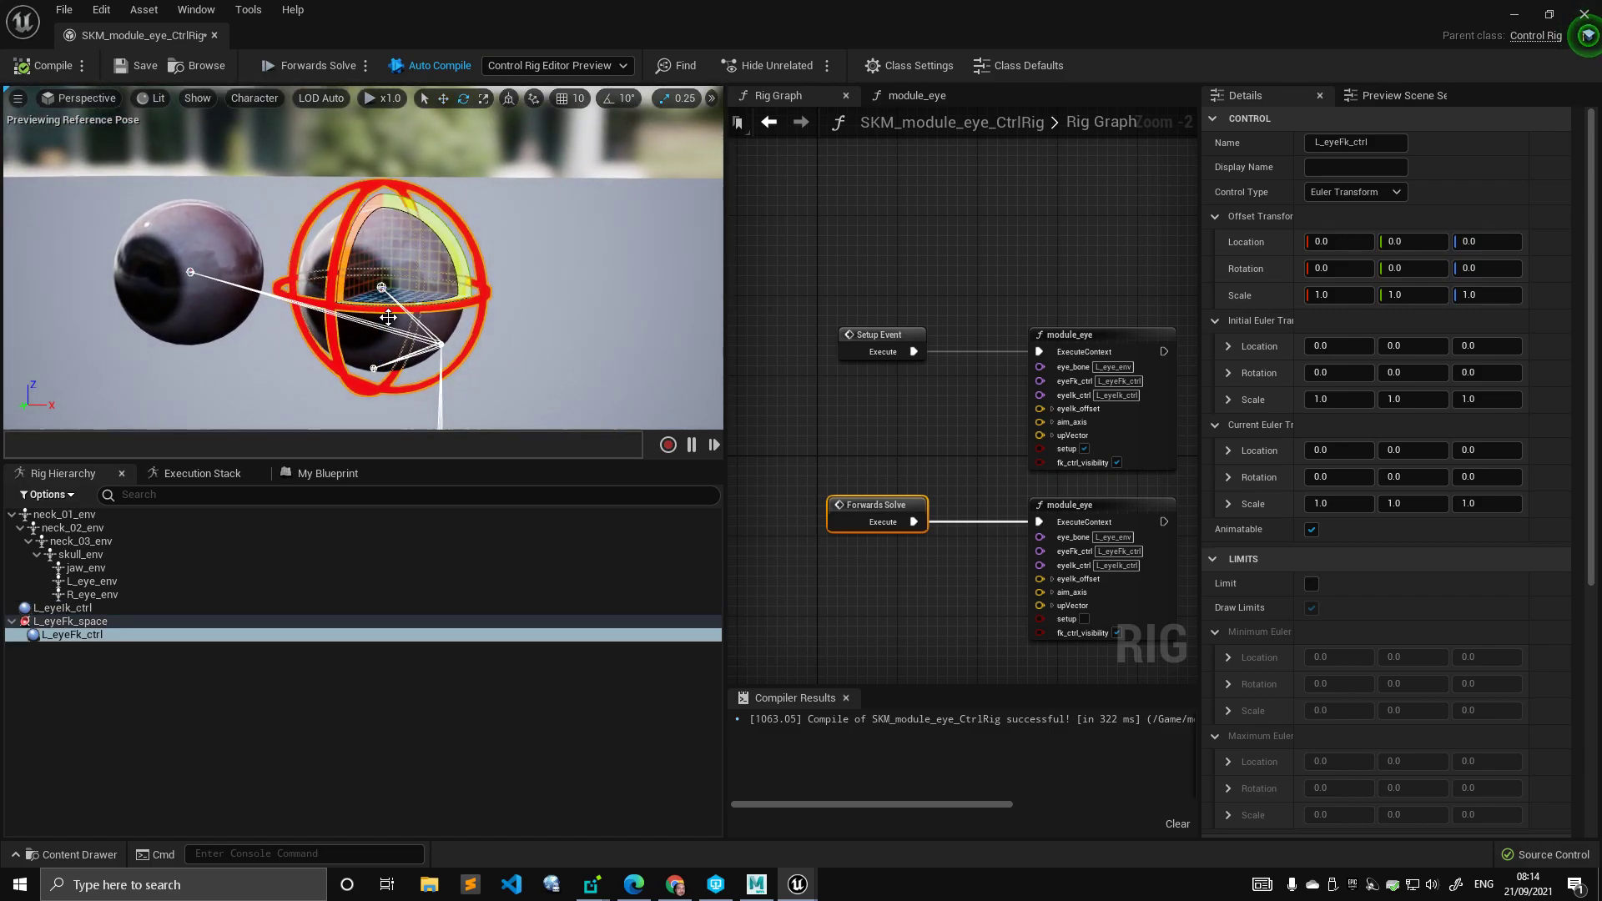
drag(388, 317, 371, 367)
click(561, 286)
right_drag(561, 286, 467, 305)
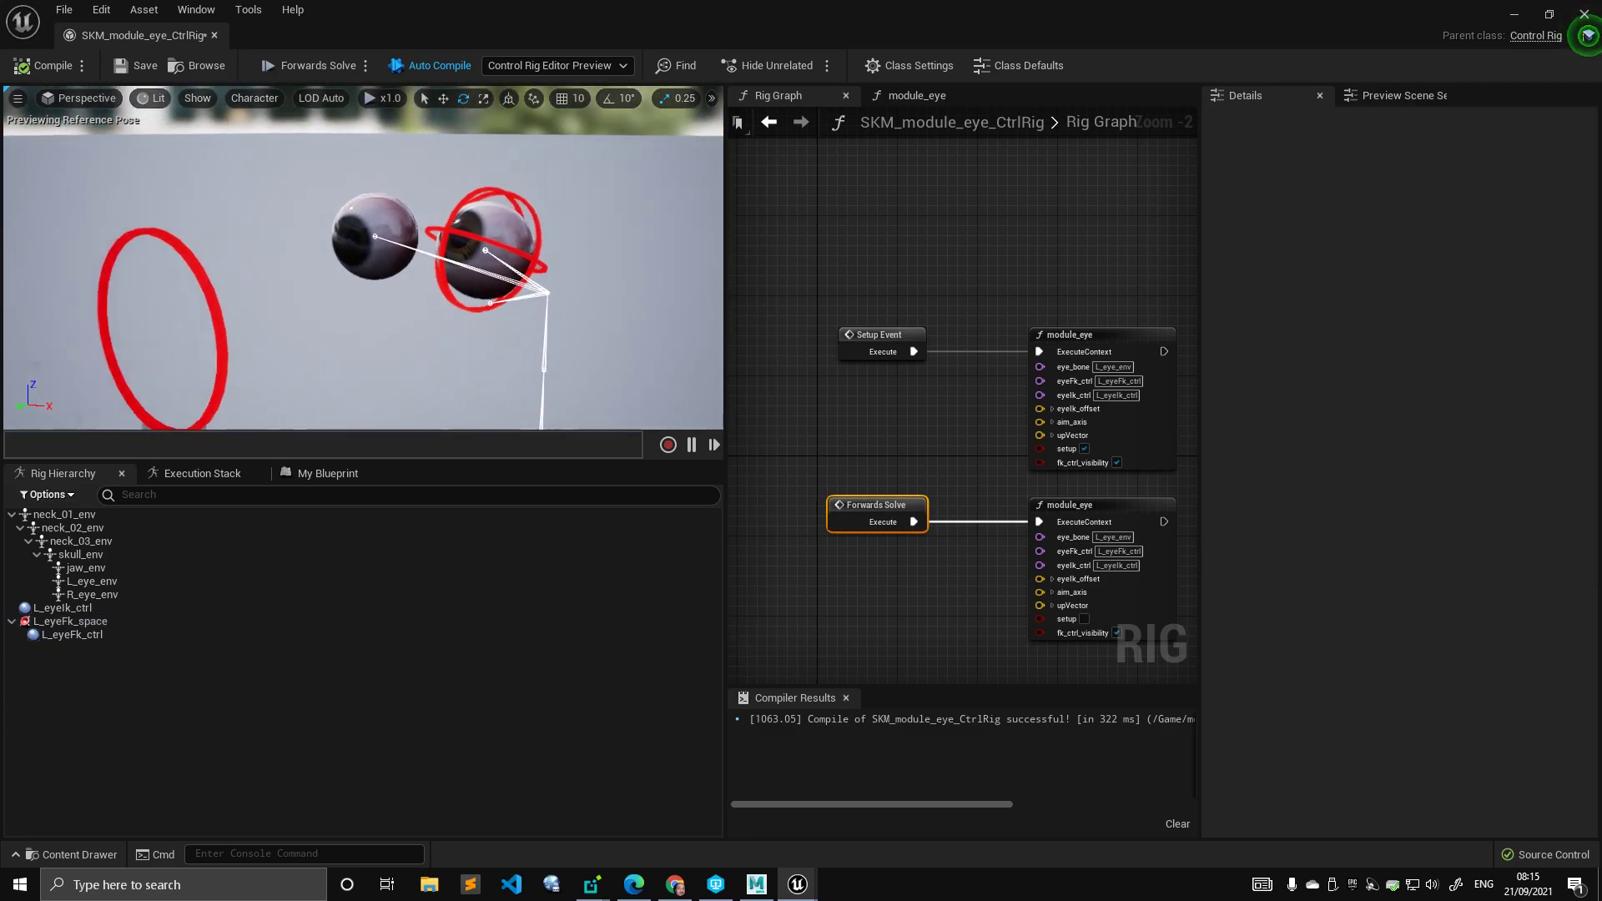
Try moving L_eyeIk_ctrl slightly upward, compare it with L_eyeFk_ctrl, and undo the last control changes.
scroll(341, 276, down, 2)
click(234, 303)
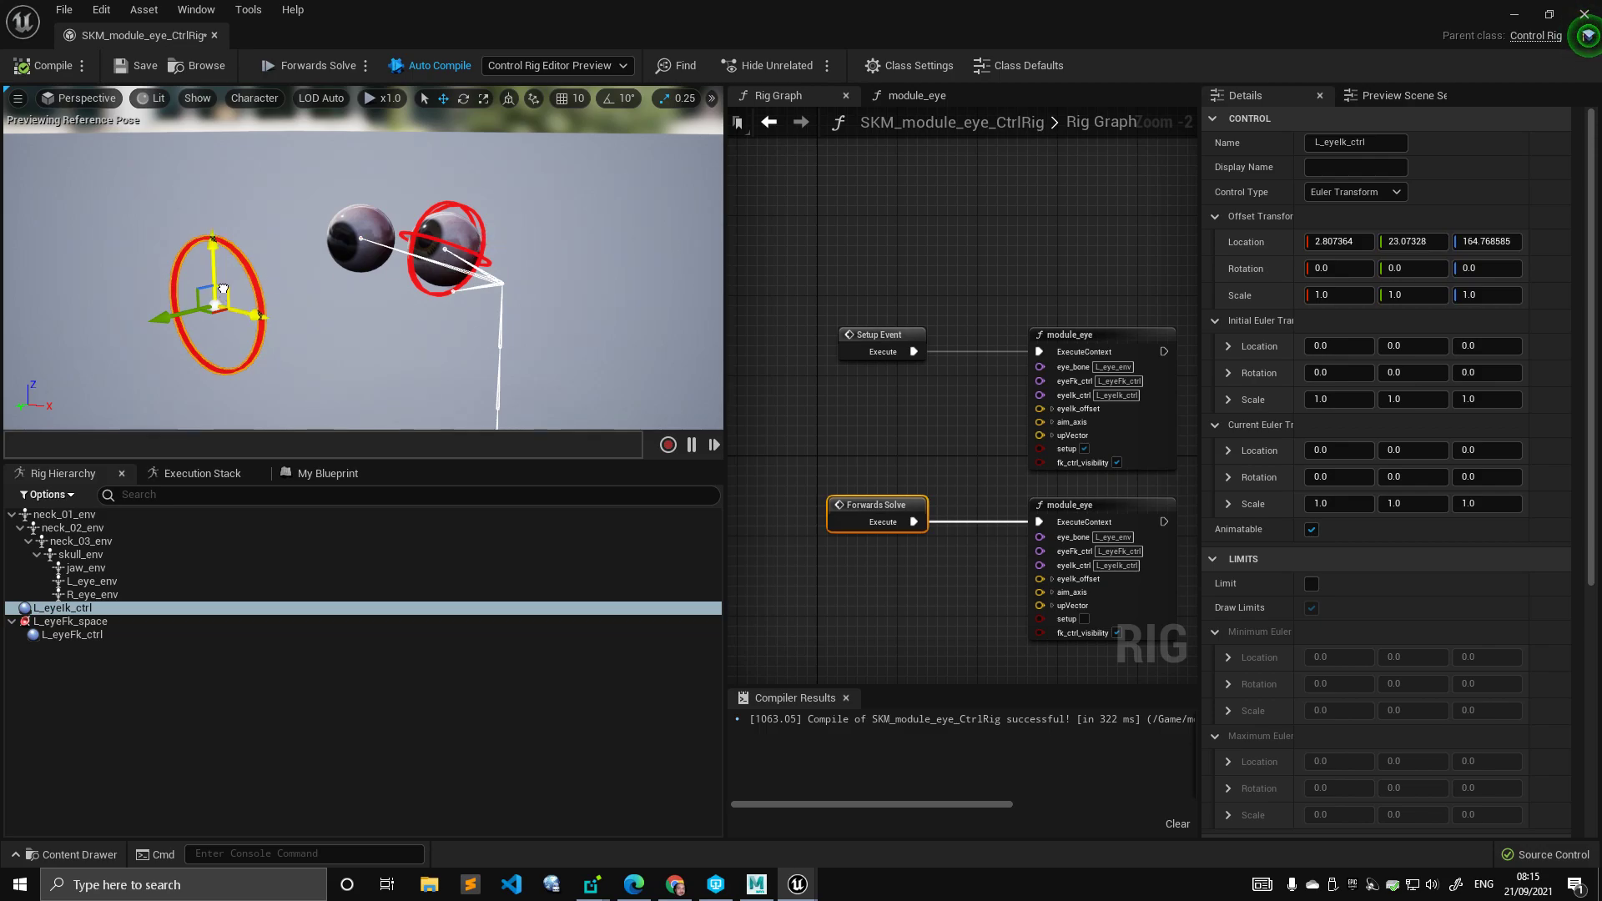
drag(223, 289, 114, 183)
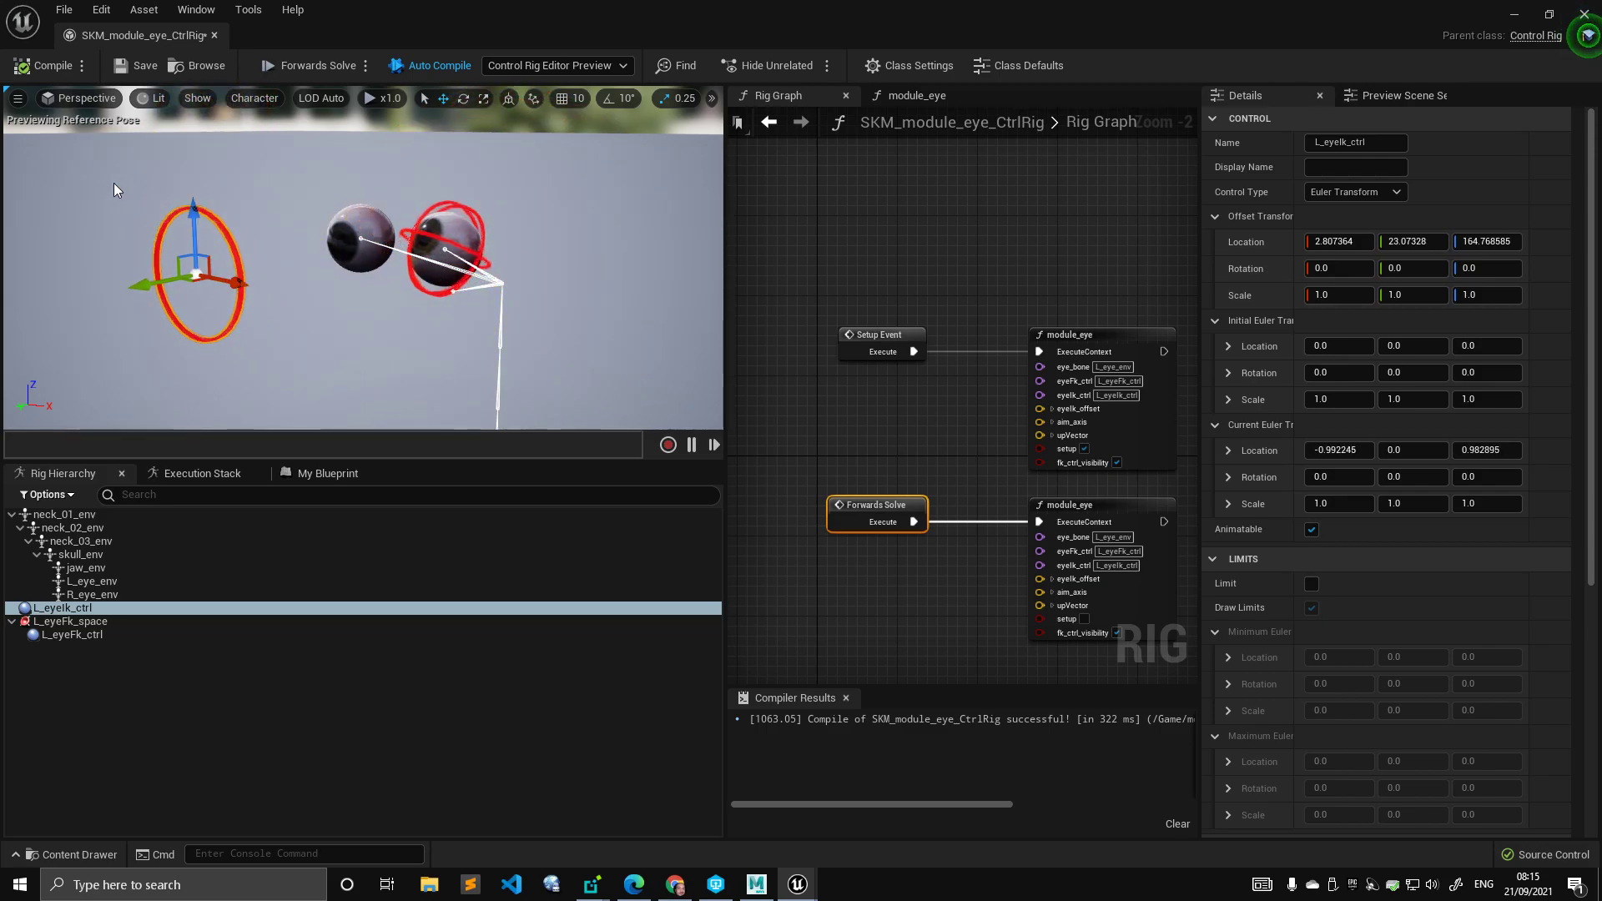
click(490, 228)
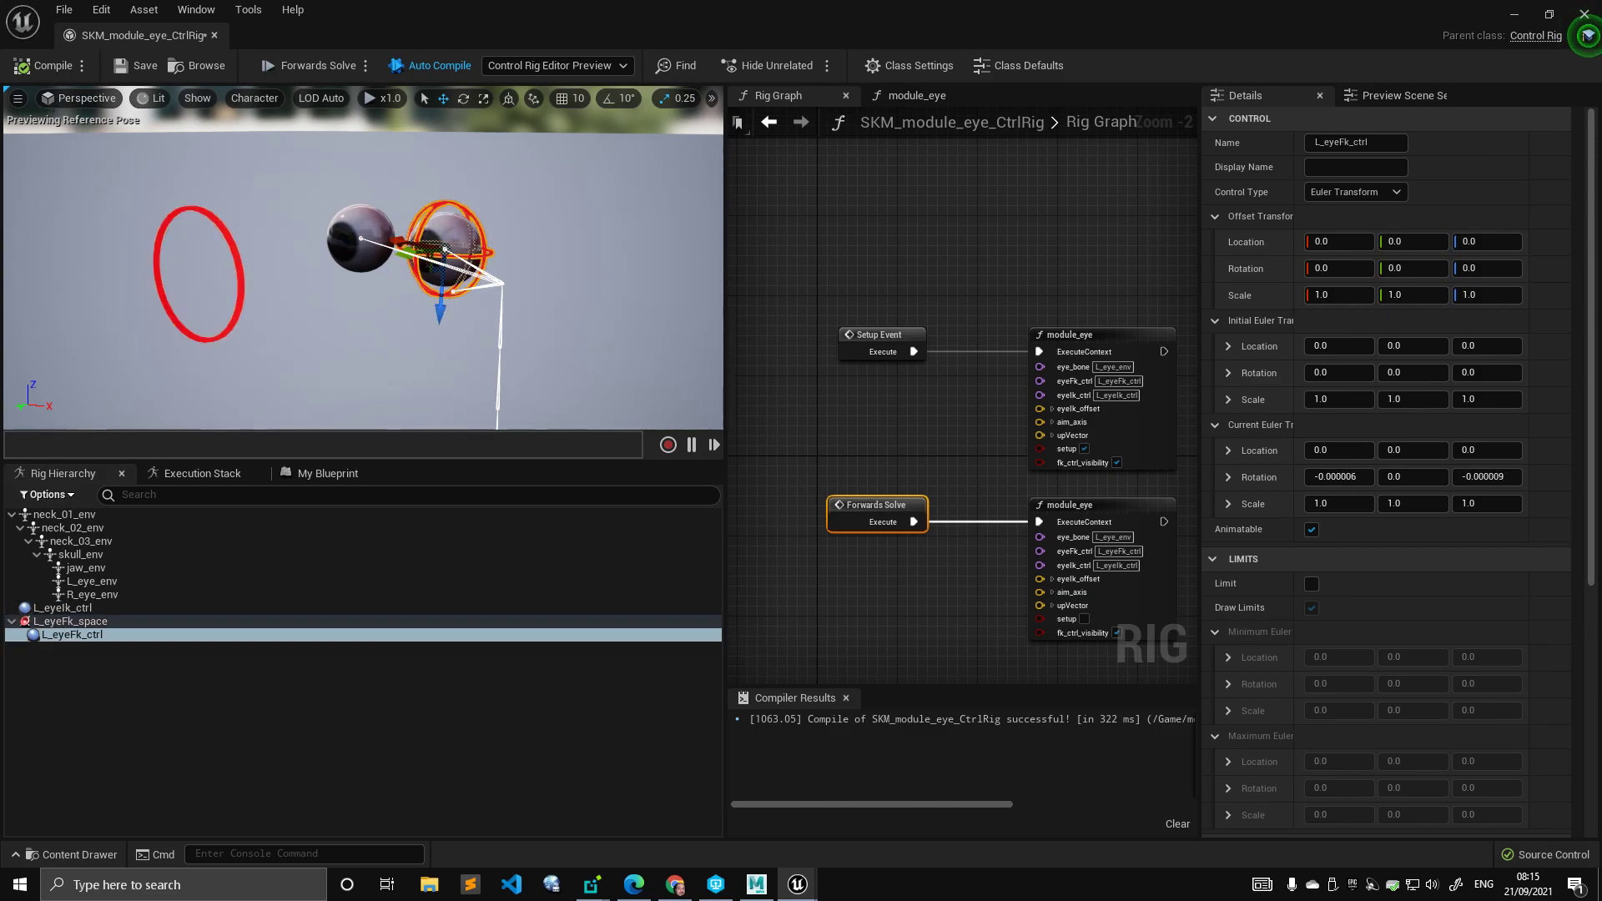
click(241, 257)
key(ctrl+z)
key(ctrl+z)
Examine both eyeballs and the left eye's FK and IK controls from several angles in the viewport.
scroll(484, 294, up, 3)
alt+drag(483, 294, 442, 294)
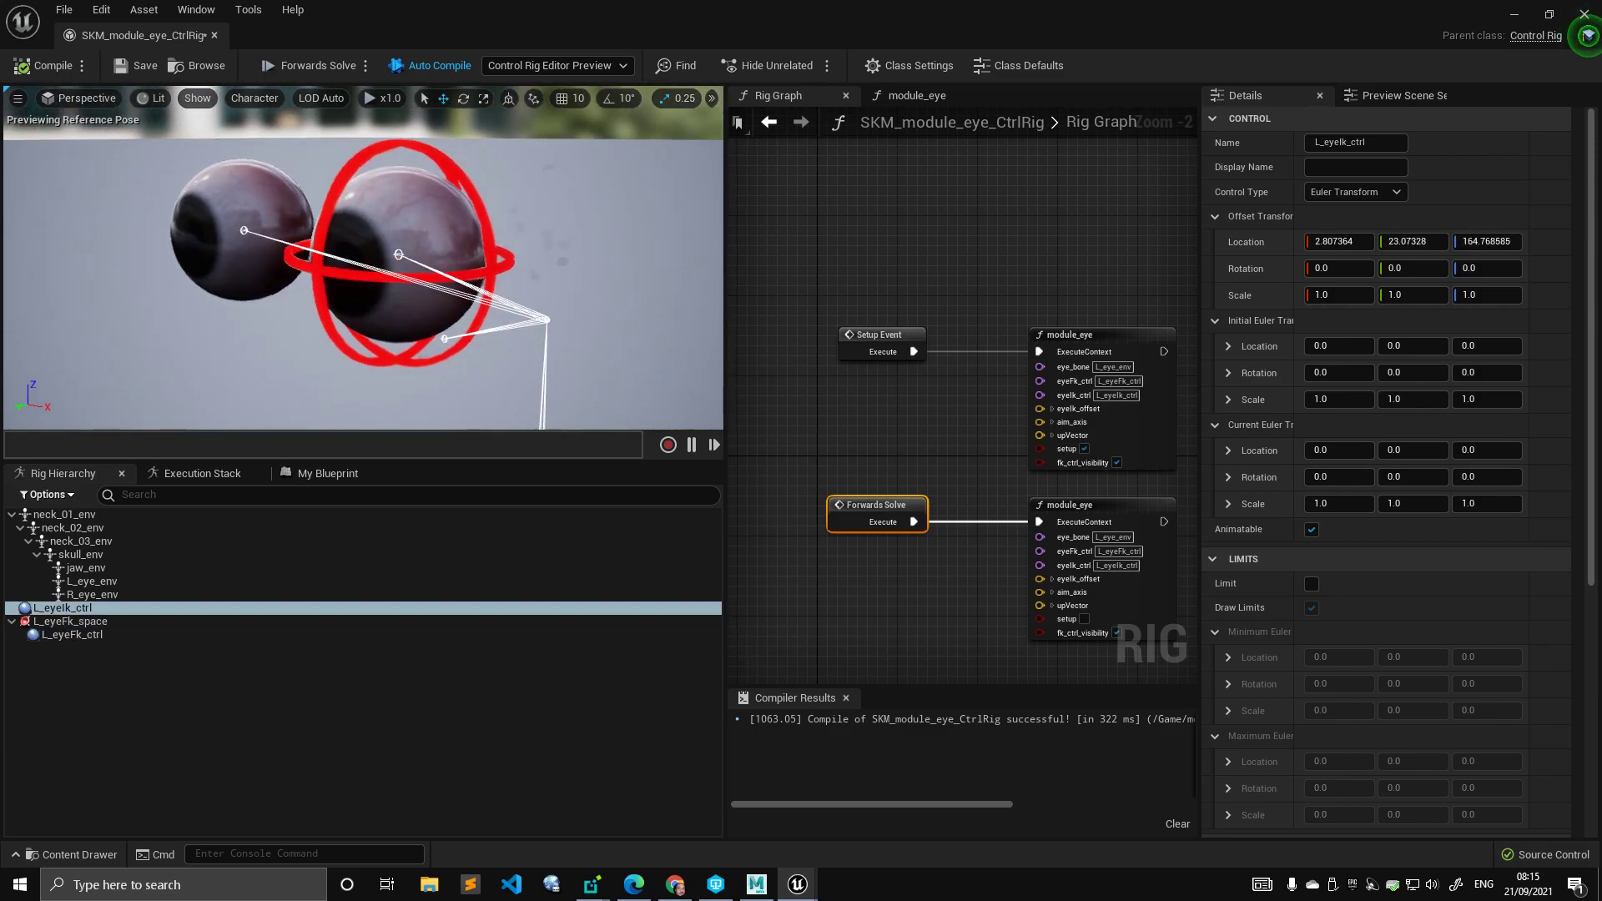
right_drag(635, 374, 526, 380)
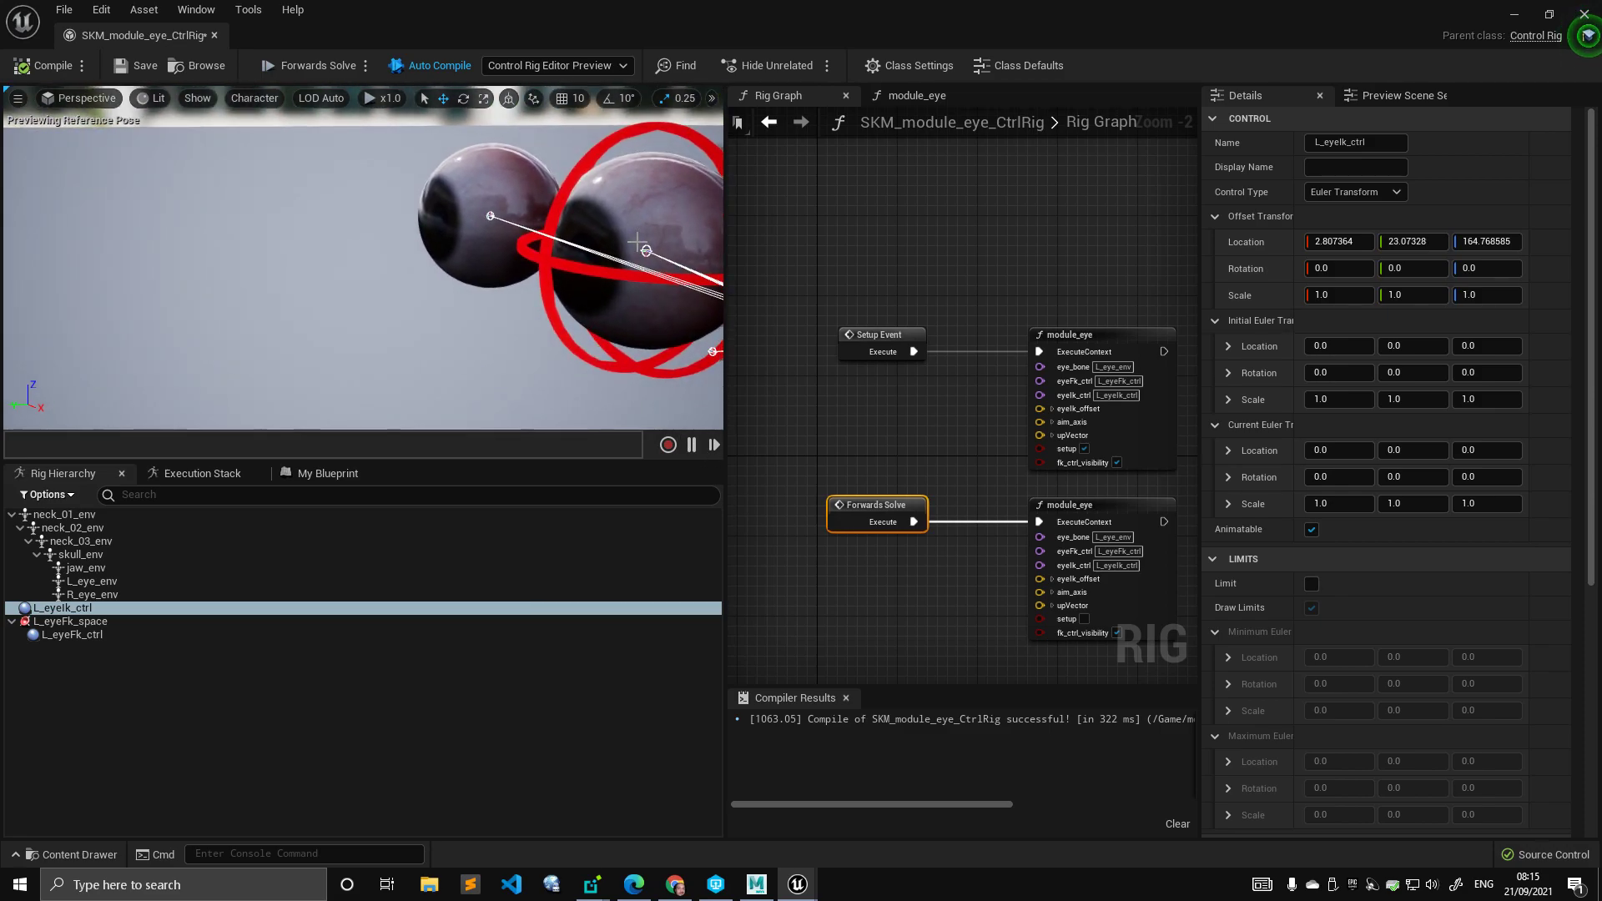
alt+drag(640, 268, 605, 250)
alt+drag(484, 254, 401, 275)
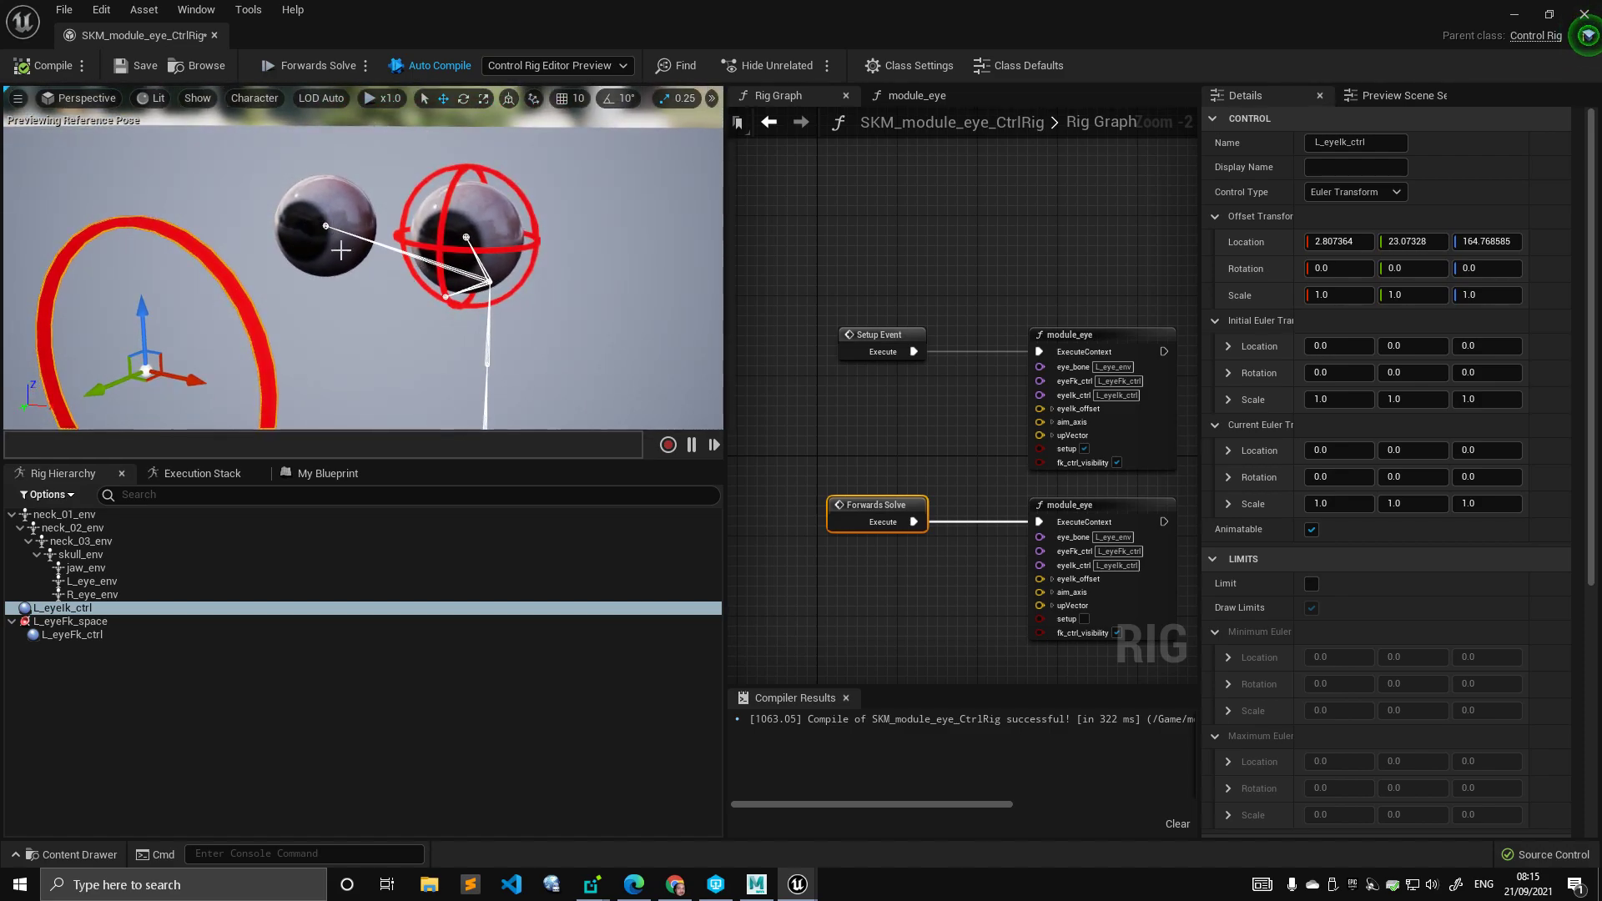
alt+drag(302, 272, 332, 250)
alt+right_drag(332, 249, 363, 258)
alt+drag(363, 257, 435, 284)
Frame L_eyeFk_ctrl in the viewport and rotate it about -8.8 degrees around Z.
click(72, 634)
key(f)
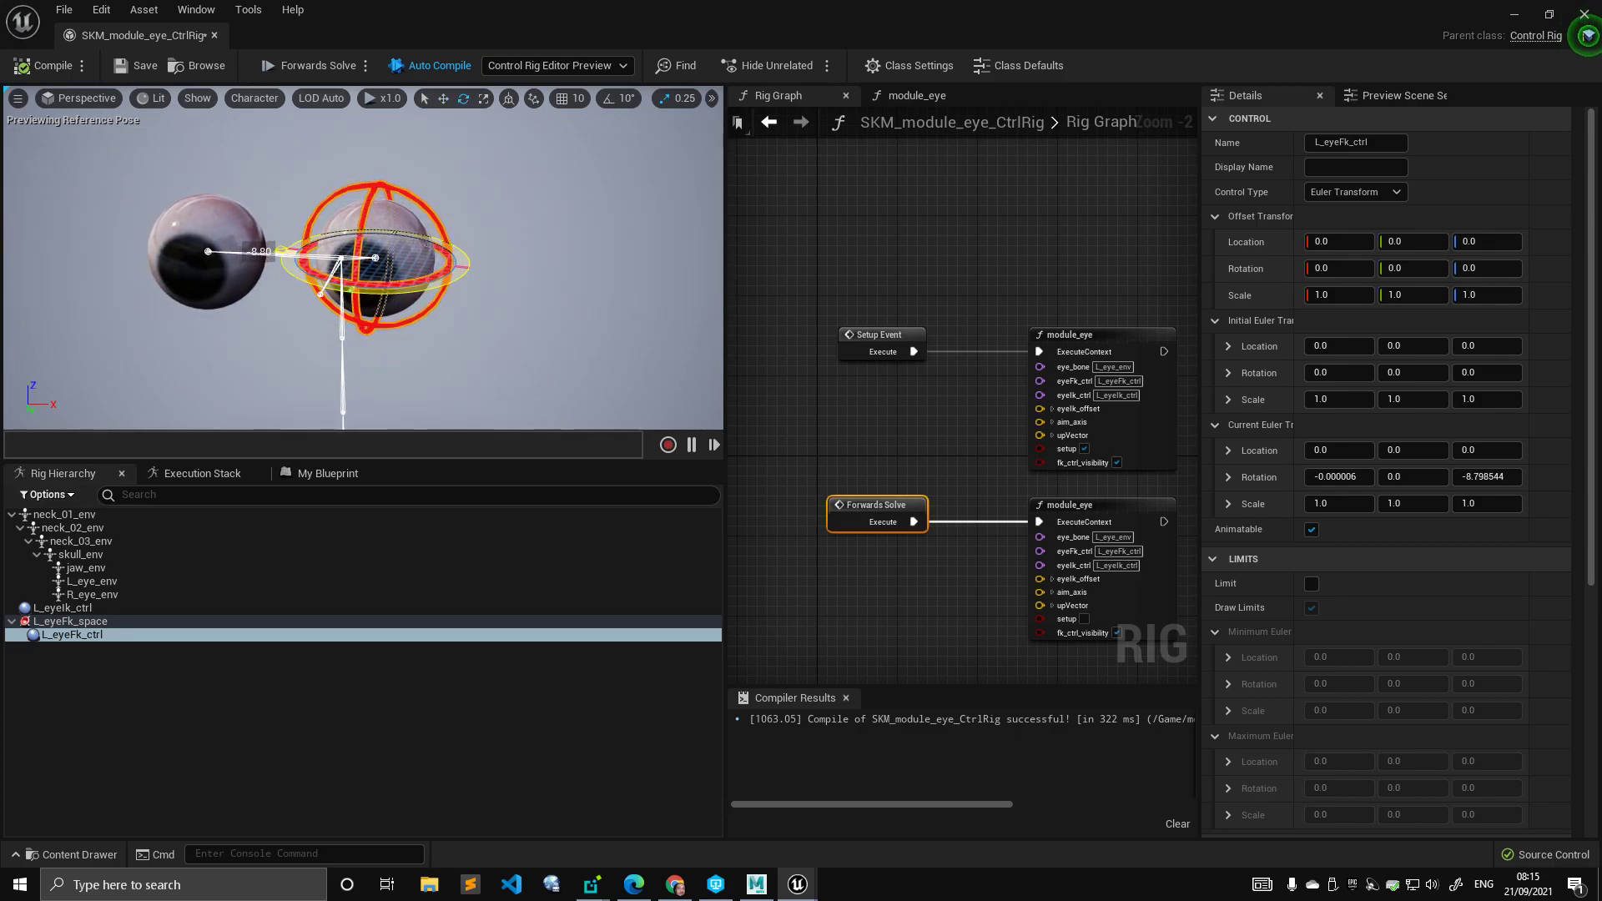
alt+right_drag(515, 285, 434, 282)
alt+middle_drag(433, 282, 418, 264)
Try moving L_eyeIk_ctrl slightly below the eyes, undo the move, and clear the selection.
click(414, 265)
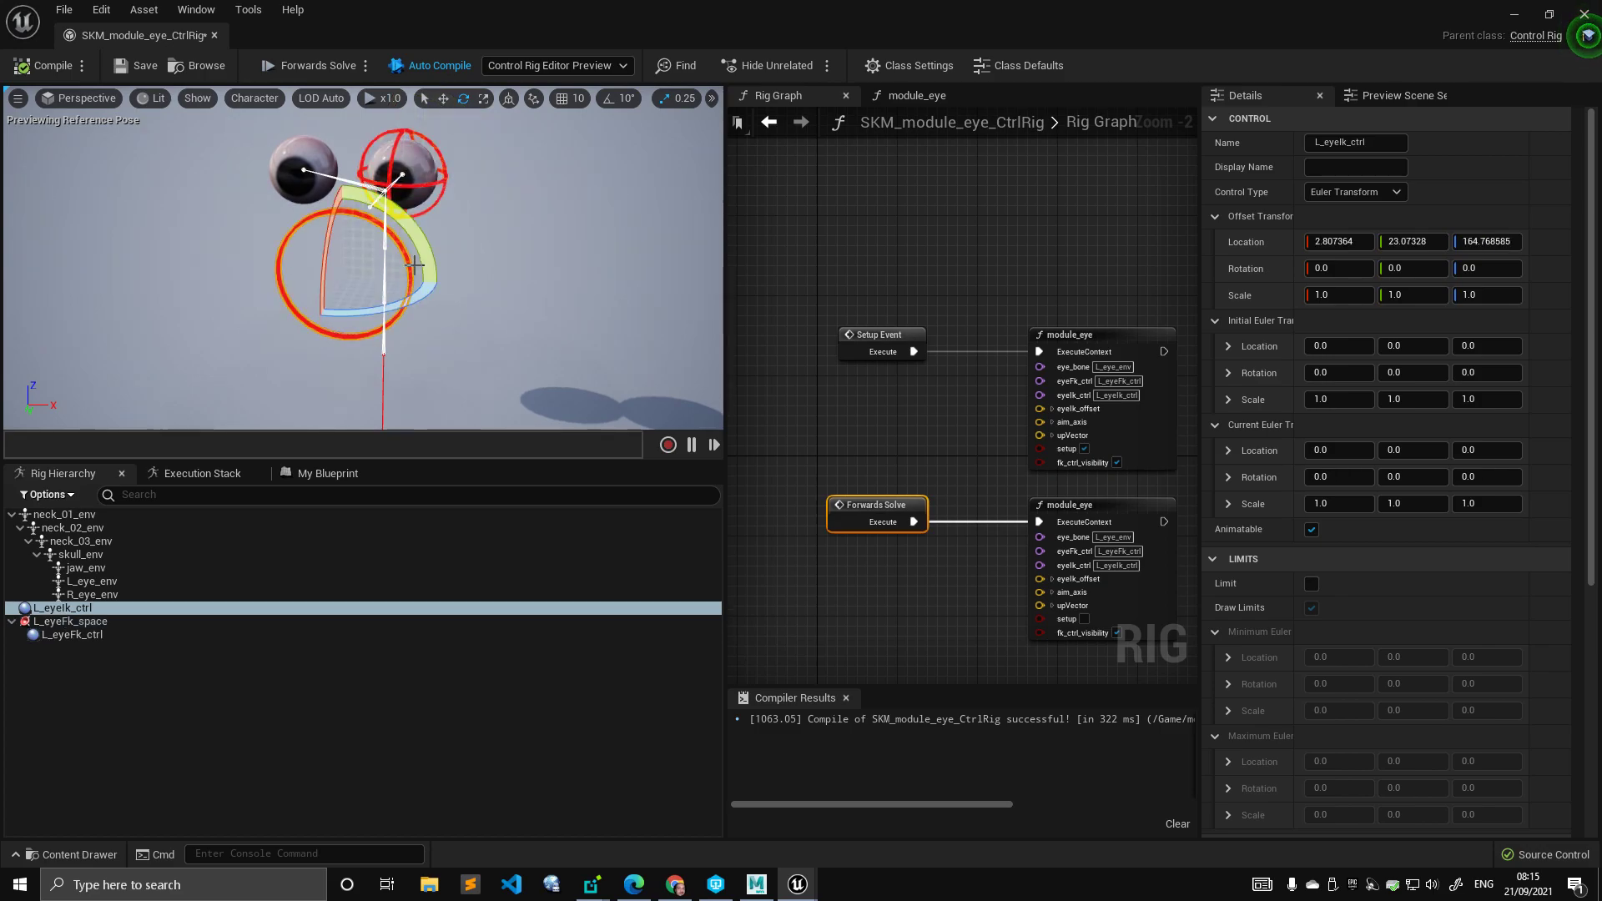
key(w)
mouse_move(357, 252)
mouse_down()
mouse_move(339, 206)
mouse_move(82, 145)
mouse_move(302, 322)
mouse_move(476, 333)
mouse_move(387, 168)
mouse_move(404, 304)
mouse_move(389, 214)
mouse_move(340, 262)
mouse_up()
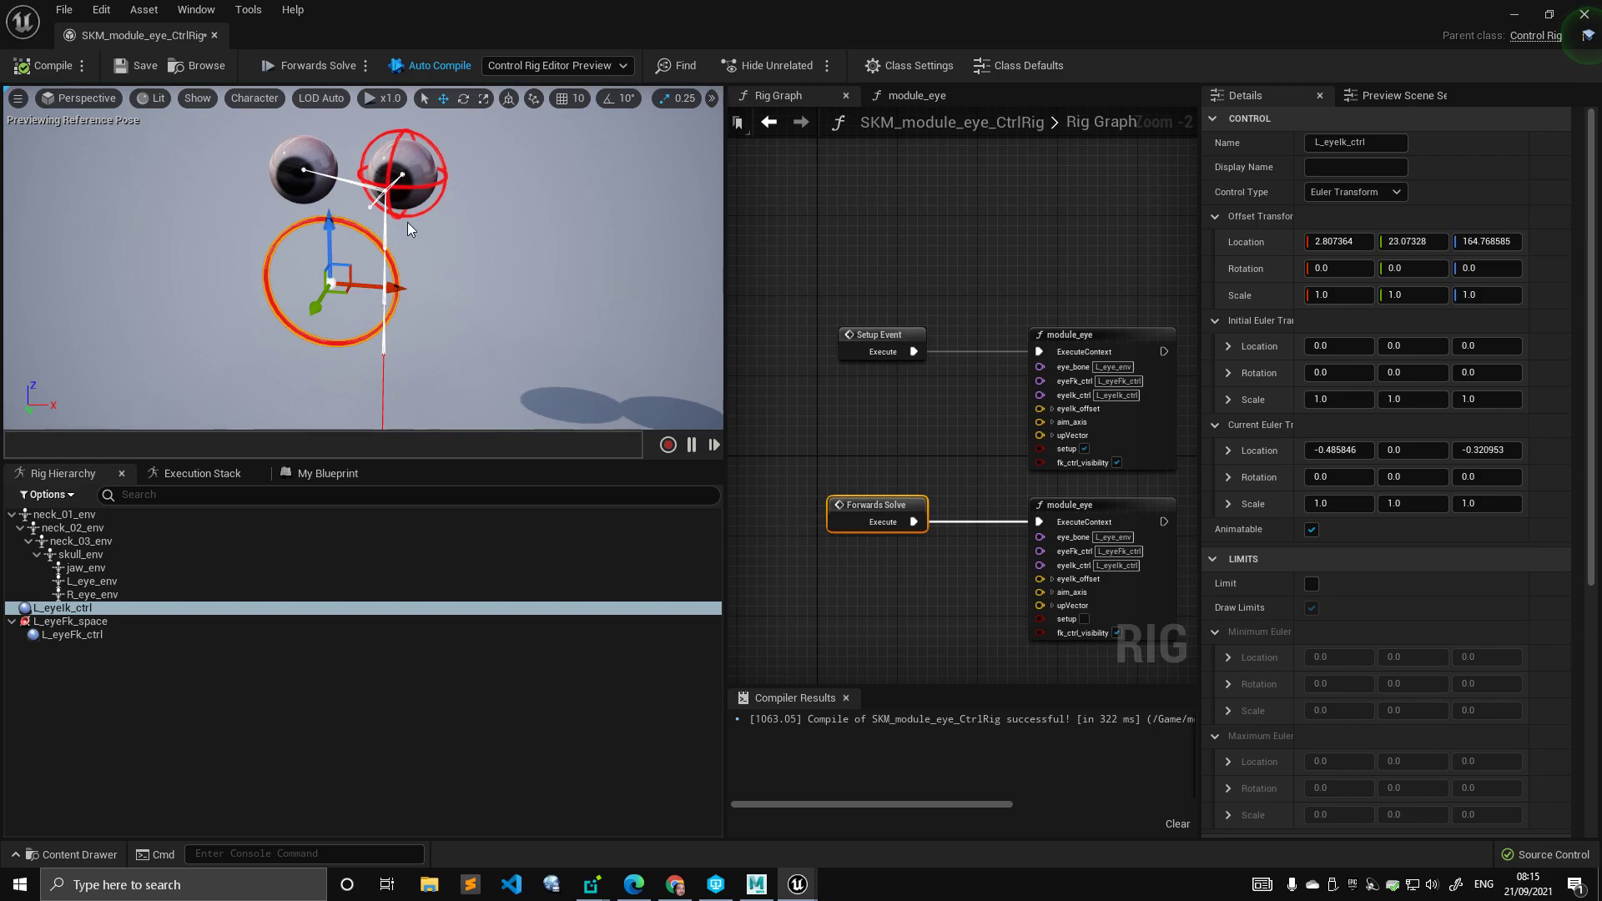
shift+click(453, 188)
key(ctrl+g)
click(501, 232)
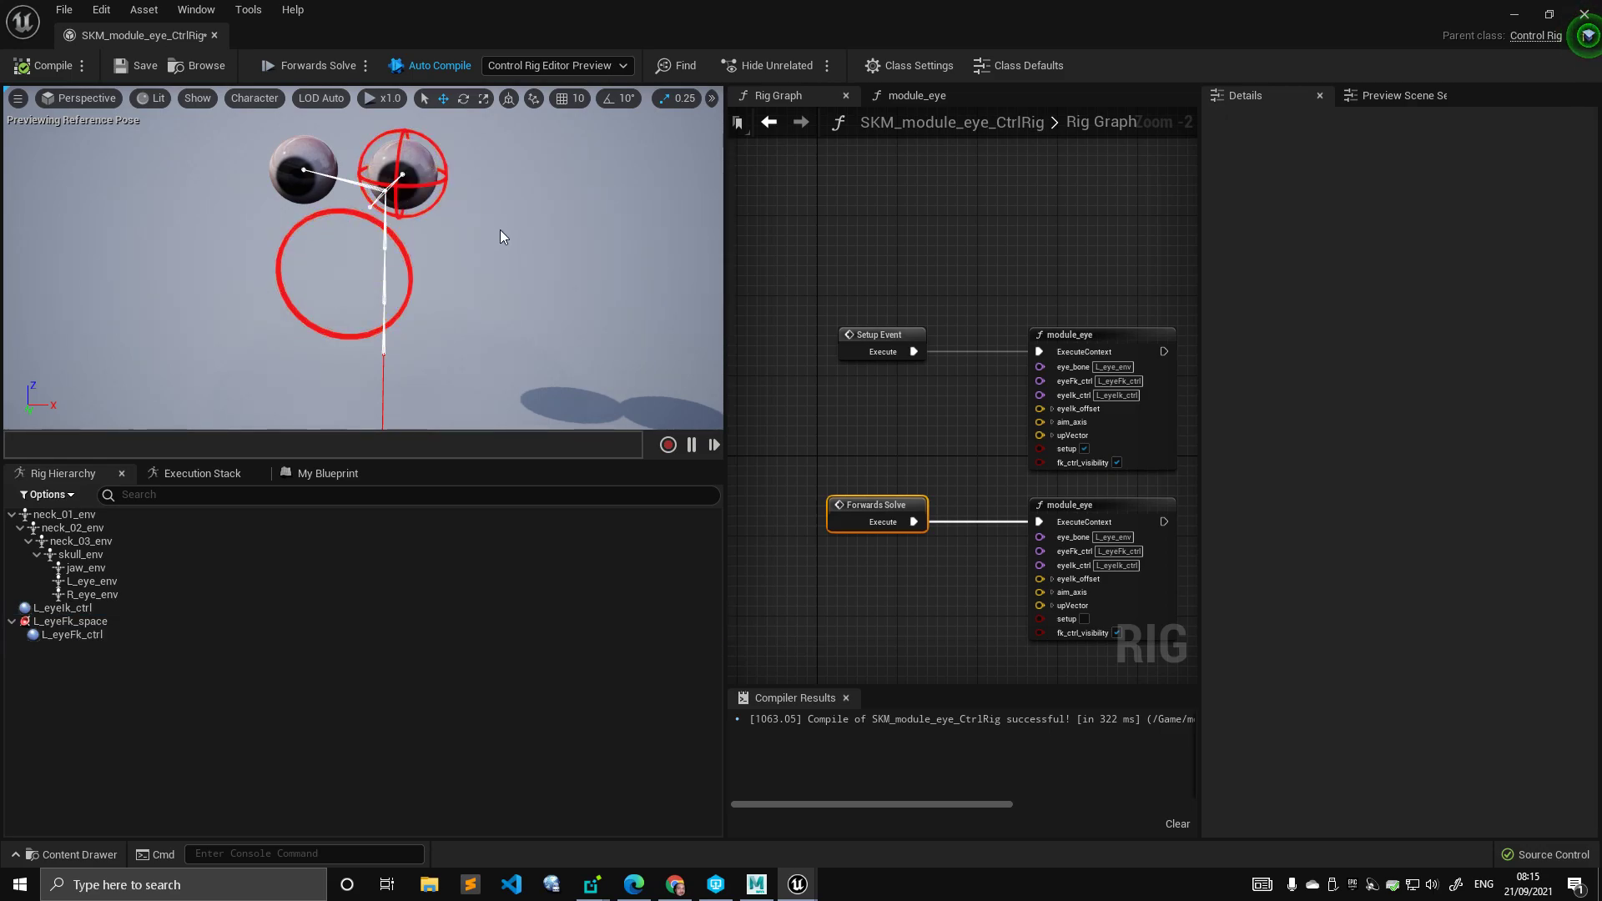
Select L_eyeIk_ctrl, collapse the L_eyeFk_space branch in the rig hierarchy, and inspect the neck_01_env bone branch.
right_drag(500, 232, 401, 234)
right_drag(936, 285, 907, 265)
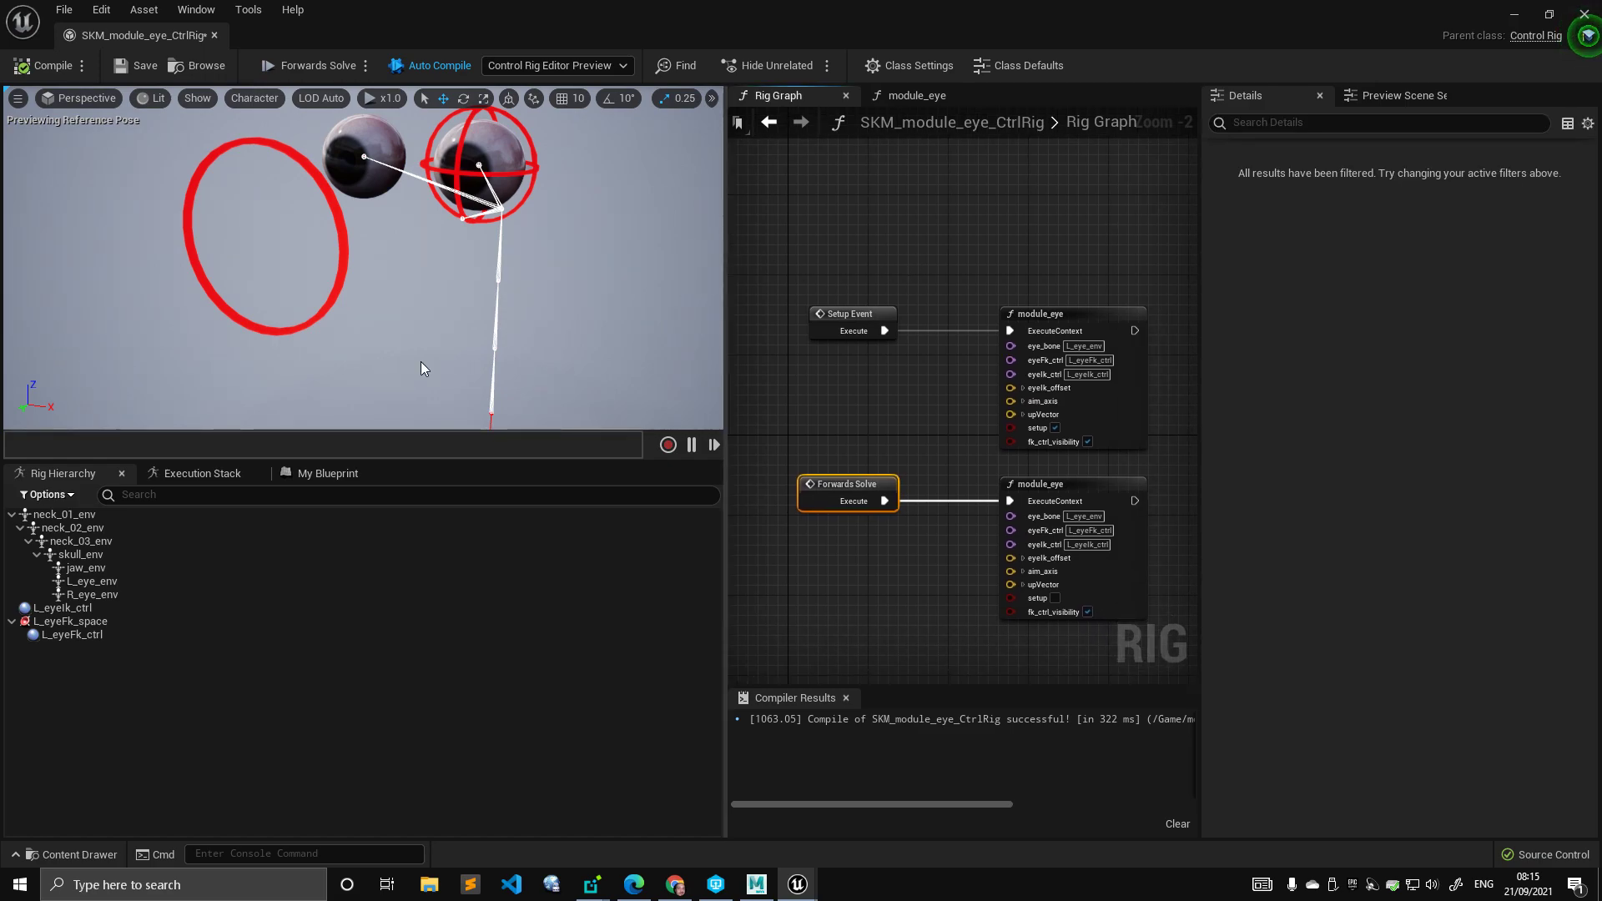
click(68, 608)
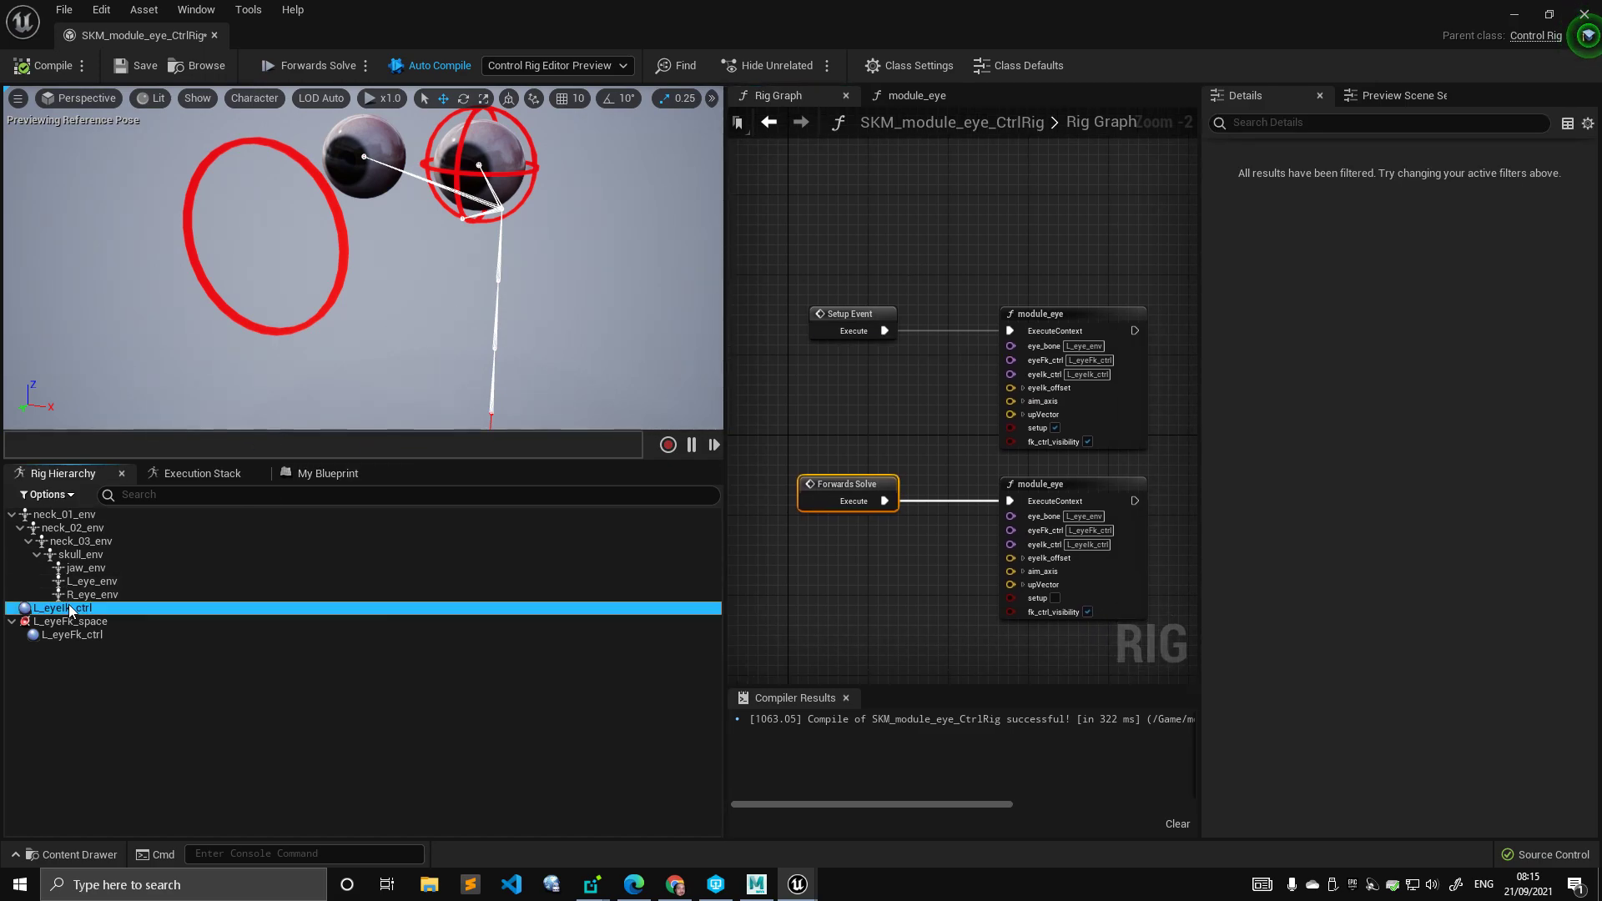
click(12, 621)
click(12, 515)
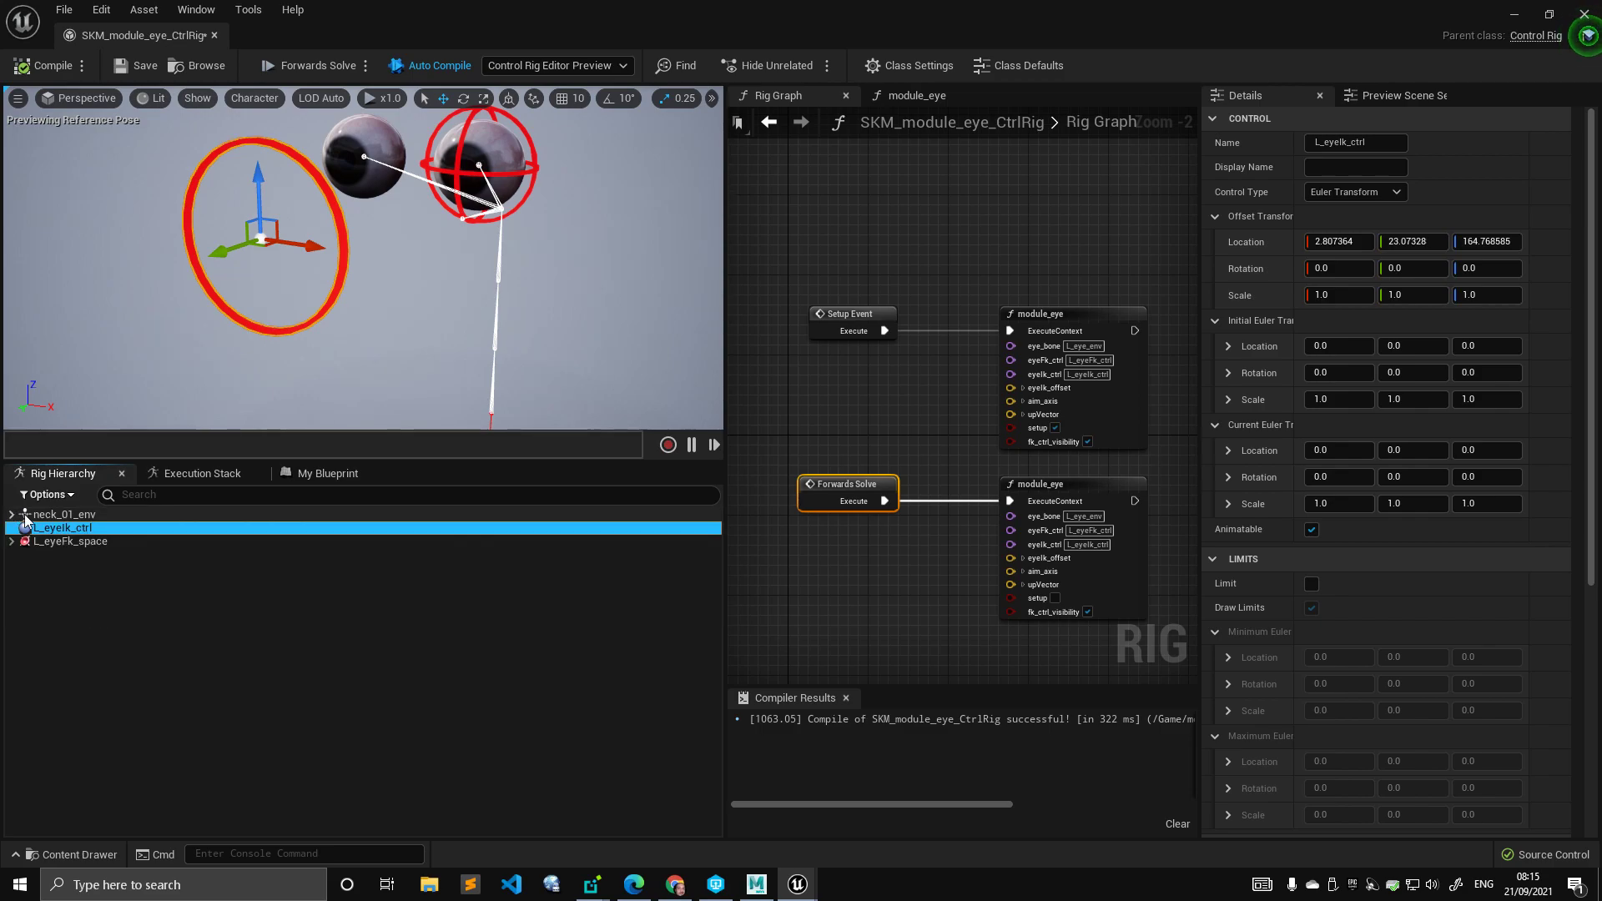
click(10, 517)
Inspect the L_eye_env and R_eye_env bones in the hierarchy and frame the left eye bone in the viewport.
alt+drag(477, 302, 435, 364)
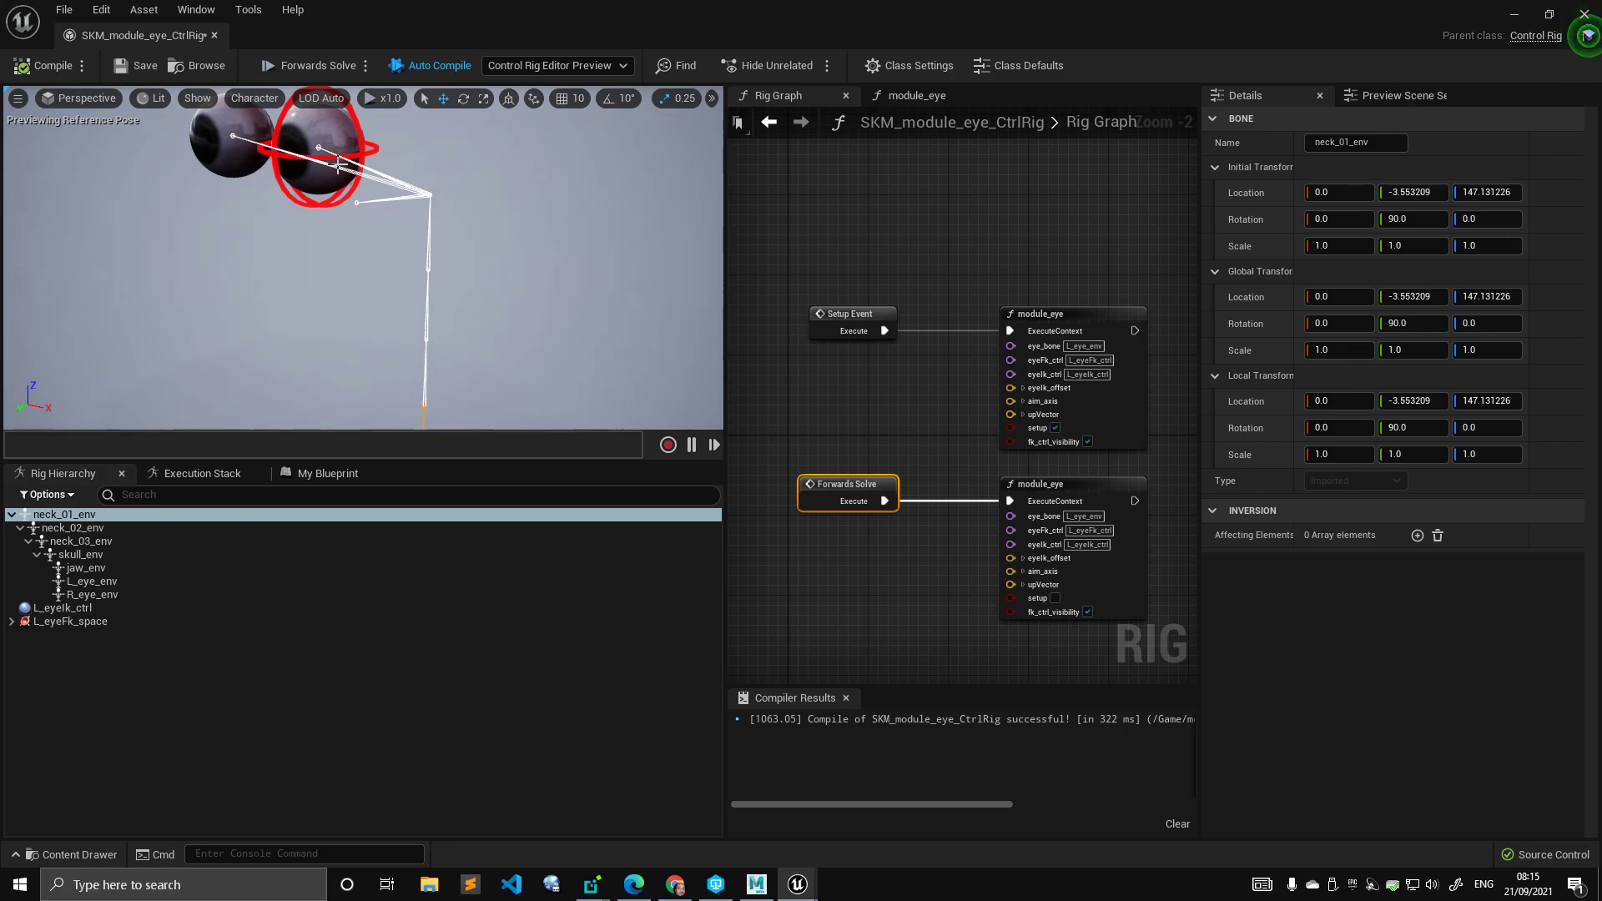
click(94, 583)
click(97, 595)
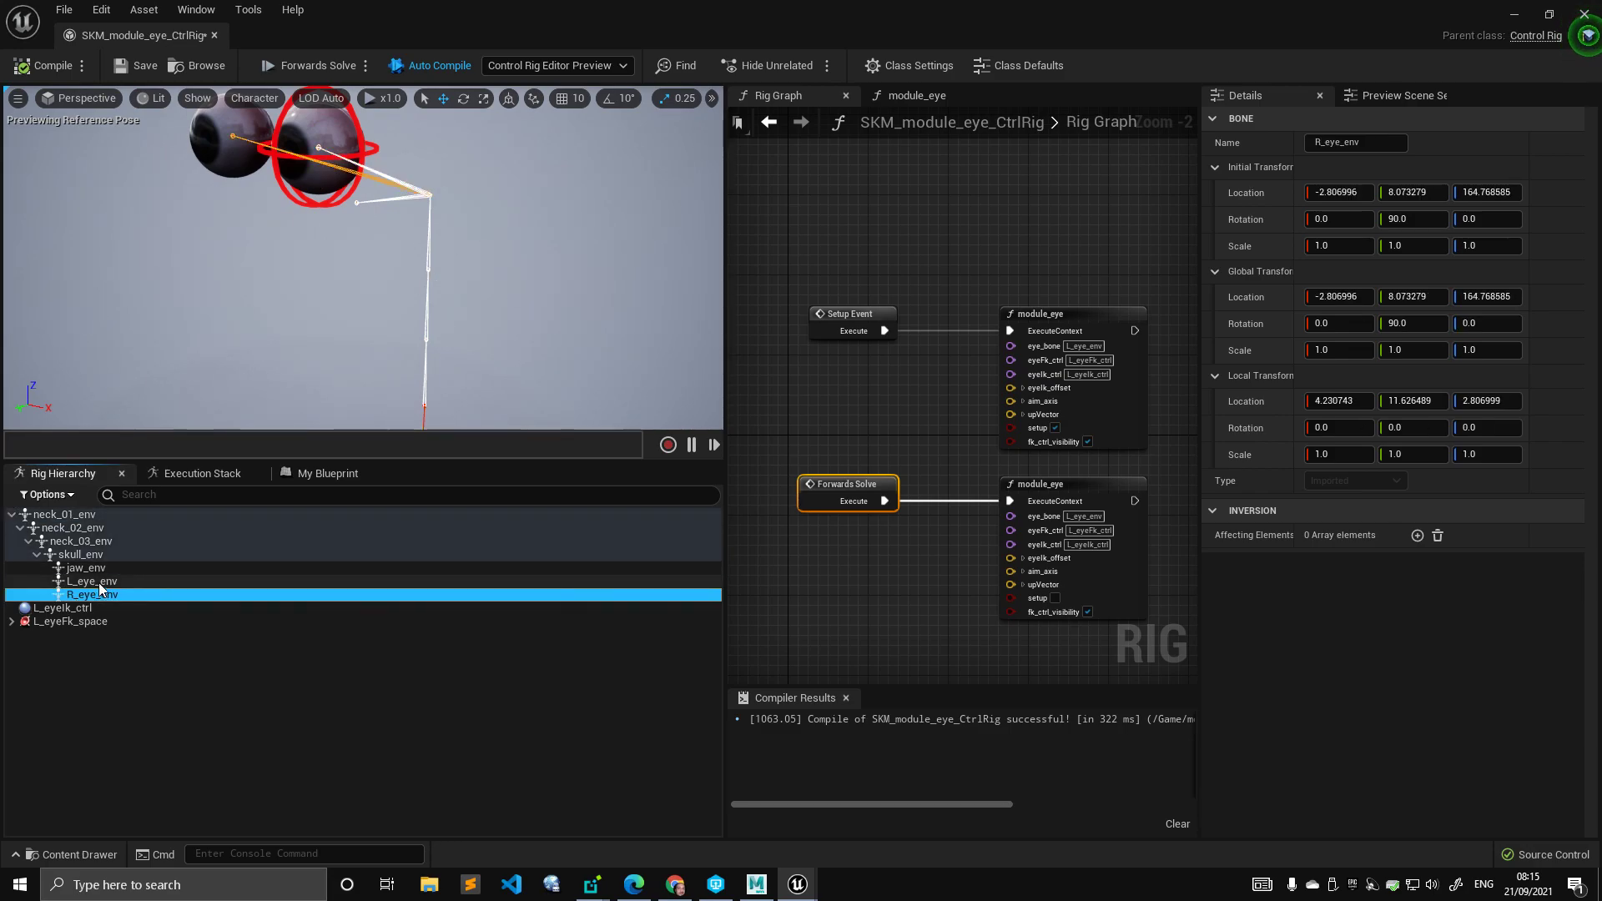
click(92, 581)
key(f)
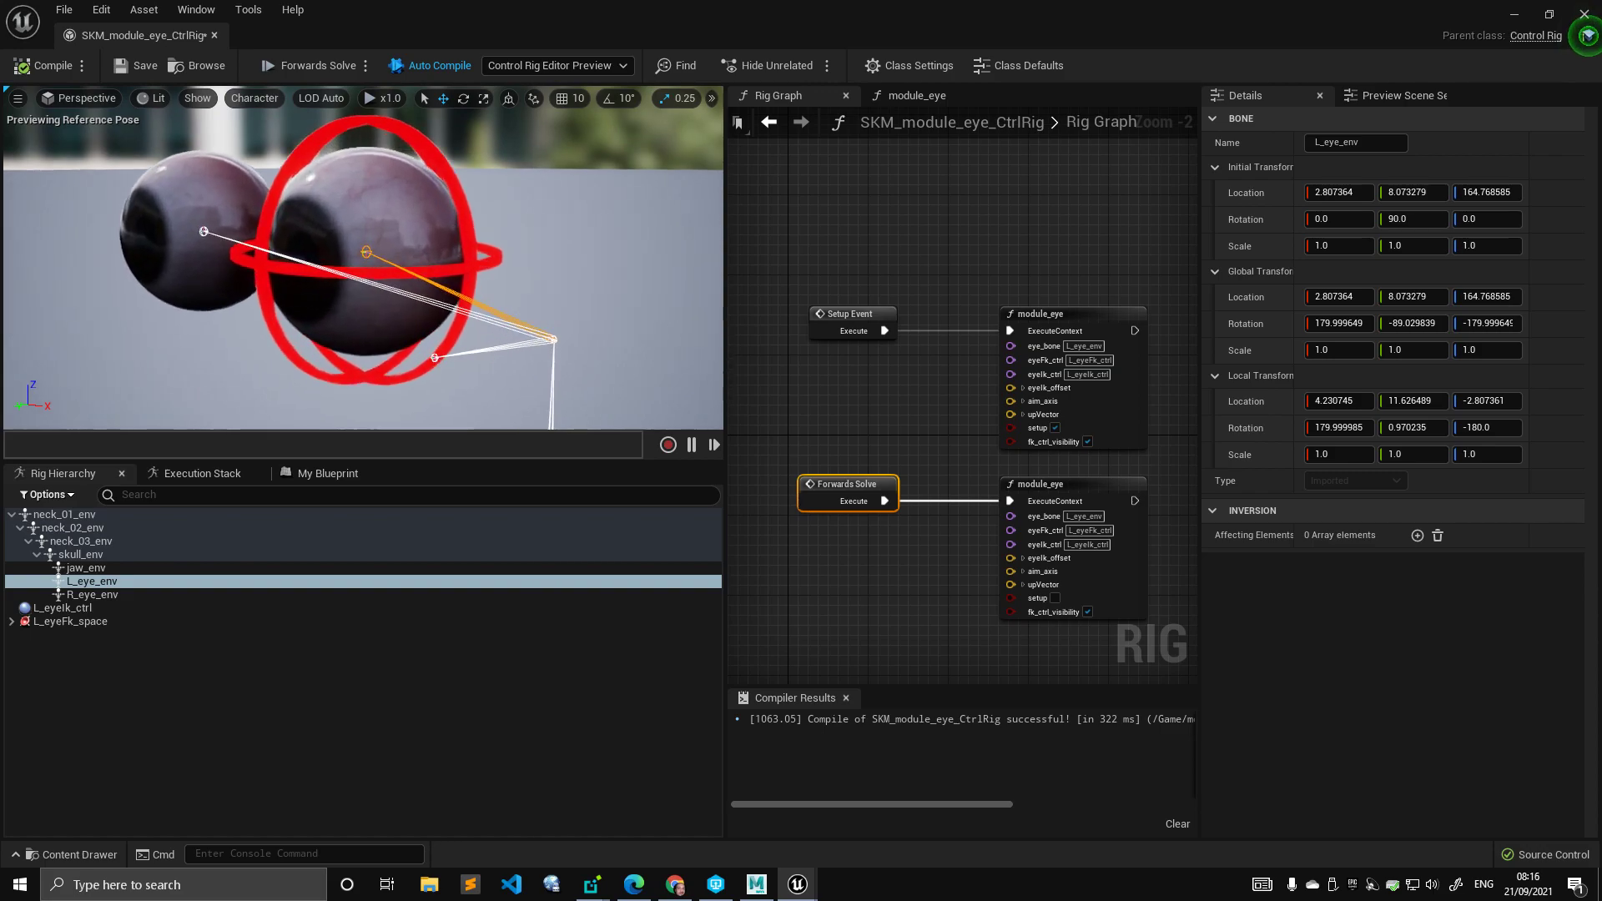
click(113, 582)
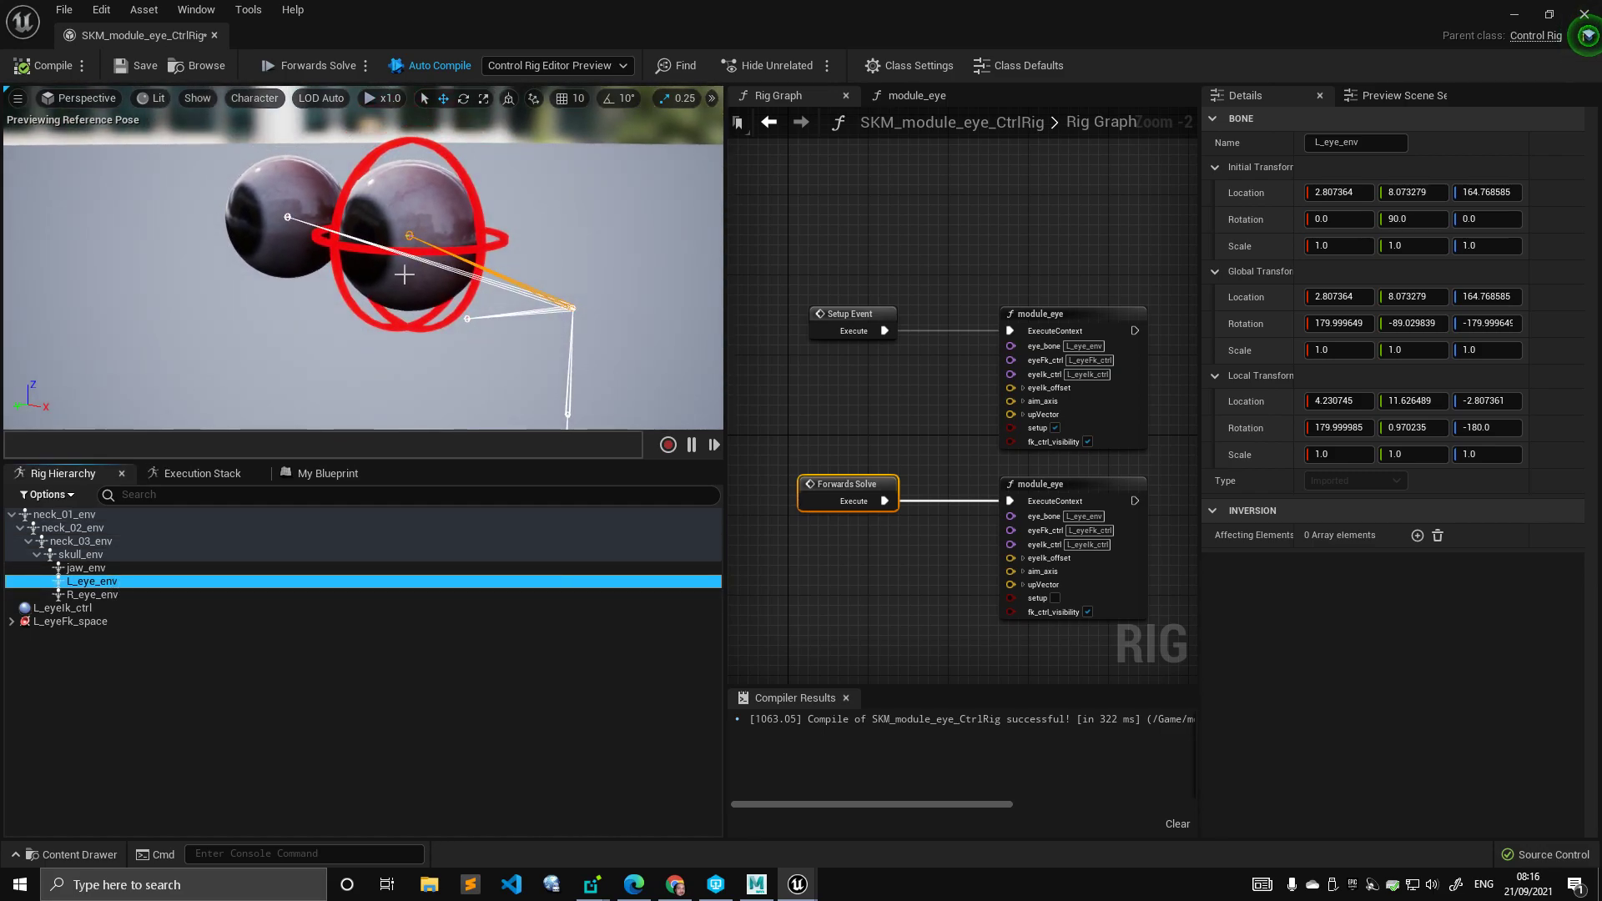
click(110, 591)
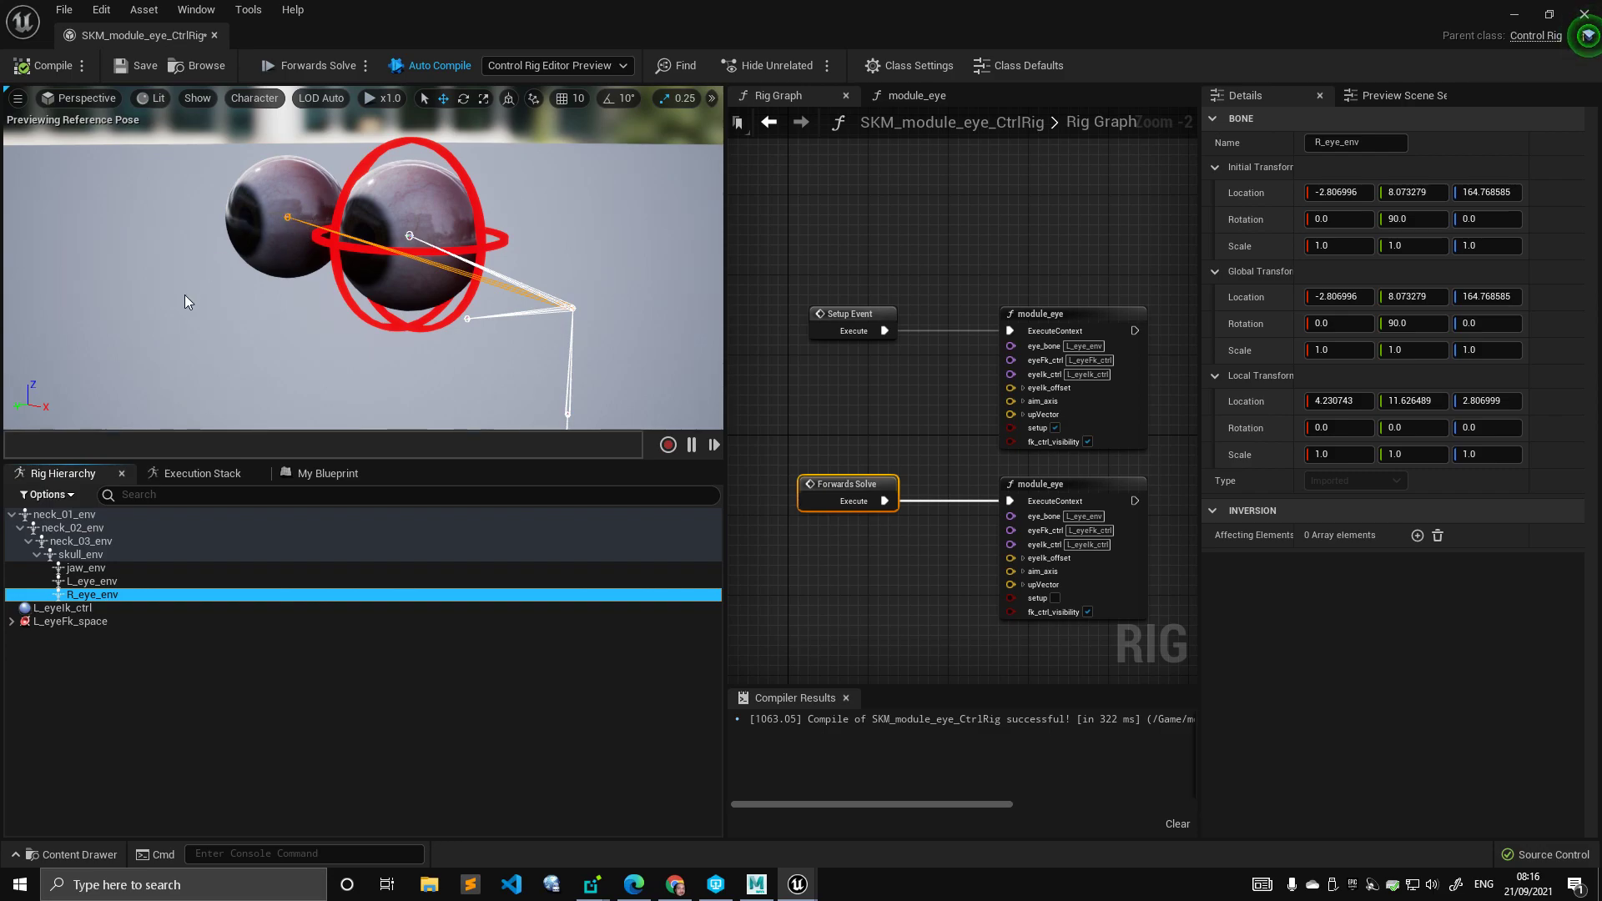
Select L_eyeIk_ctrl, bring it into view, and nudge it slightly to demonstrate the IK aim control.
click(92, 608)
click(97, 613)
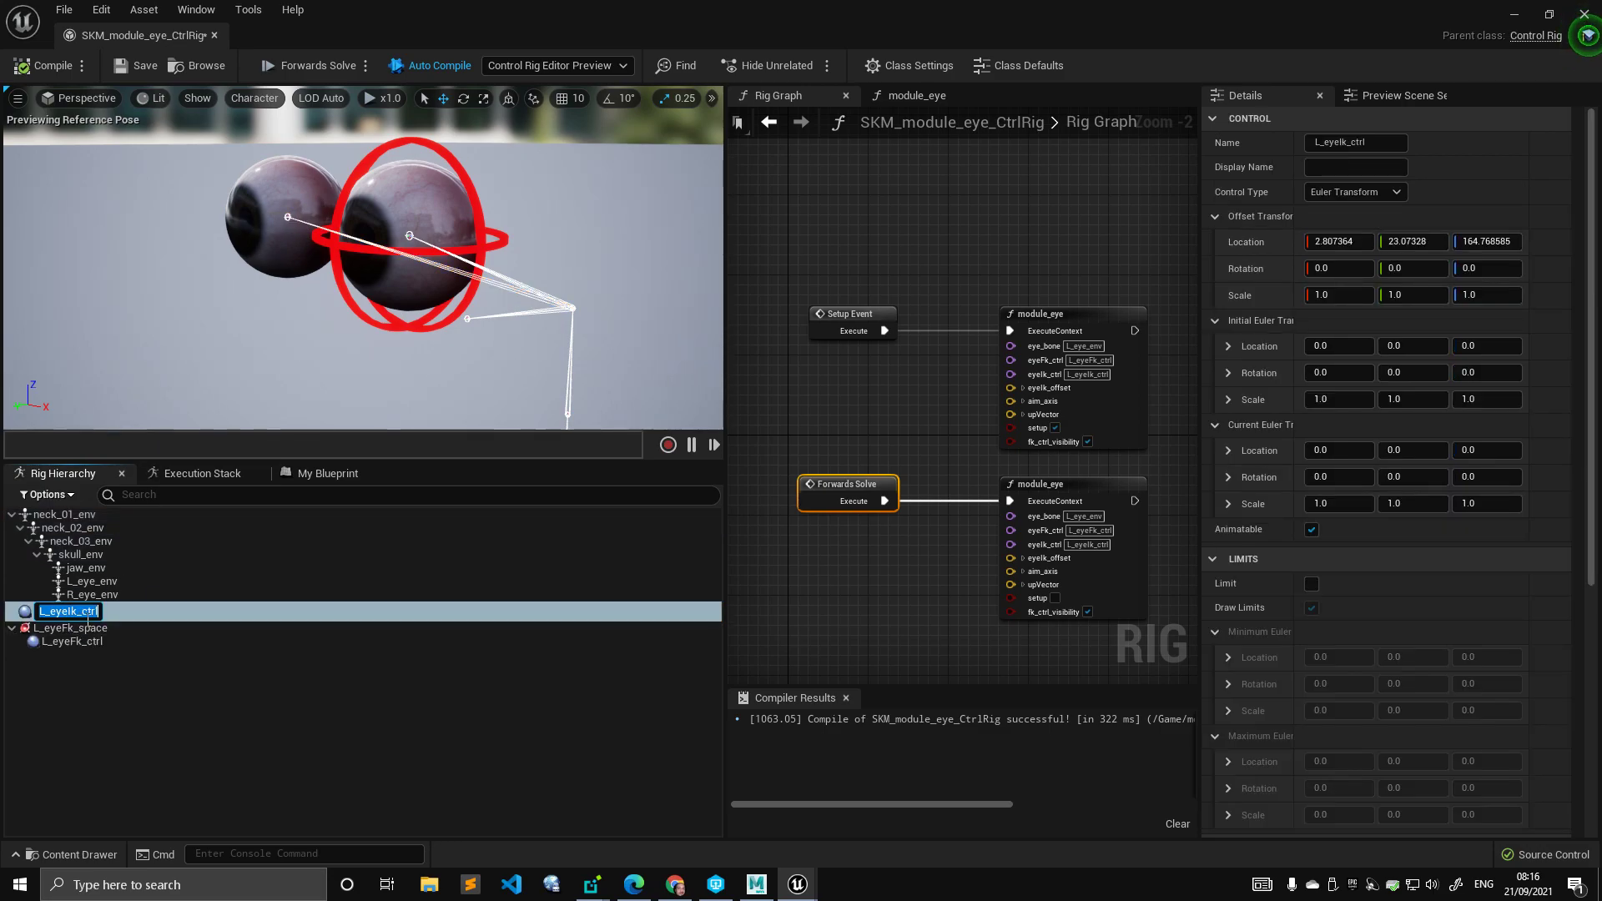
middle_drag(363, 367, 286, 368)
scroll(326, 375, down, 3)
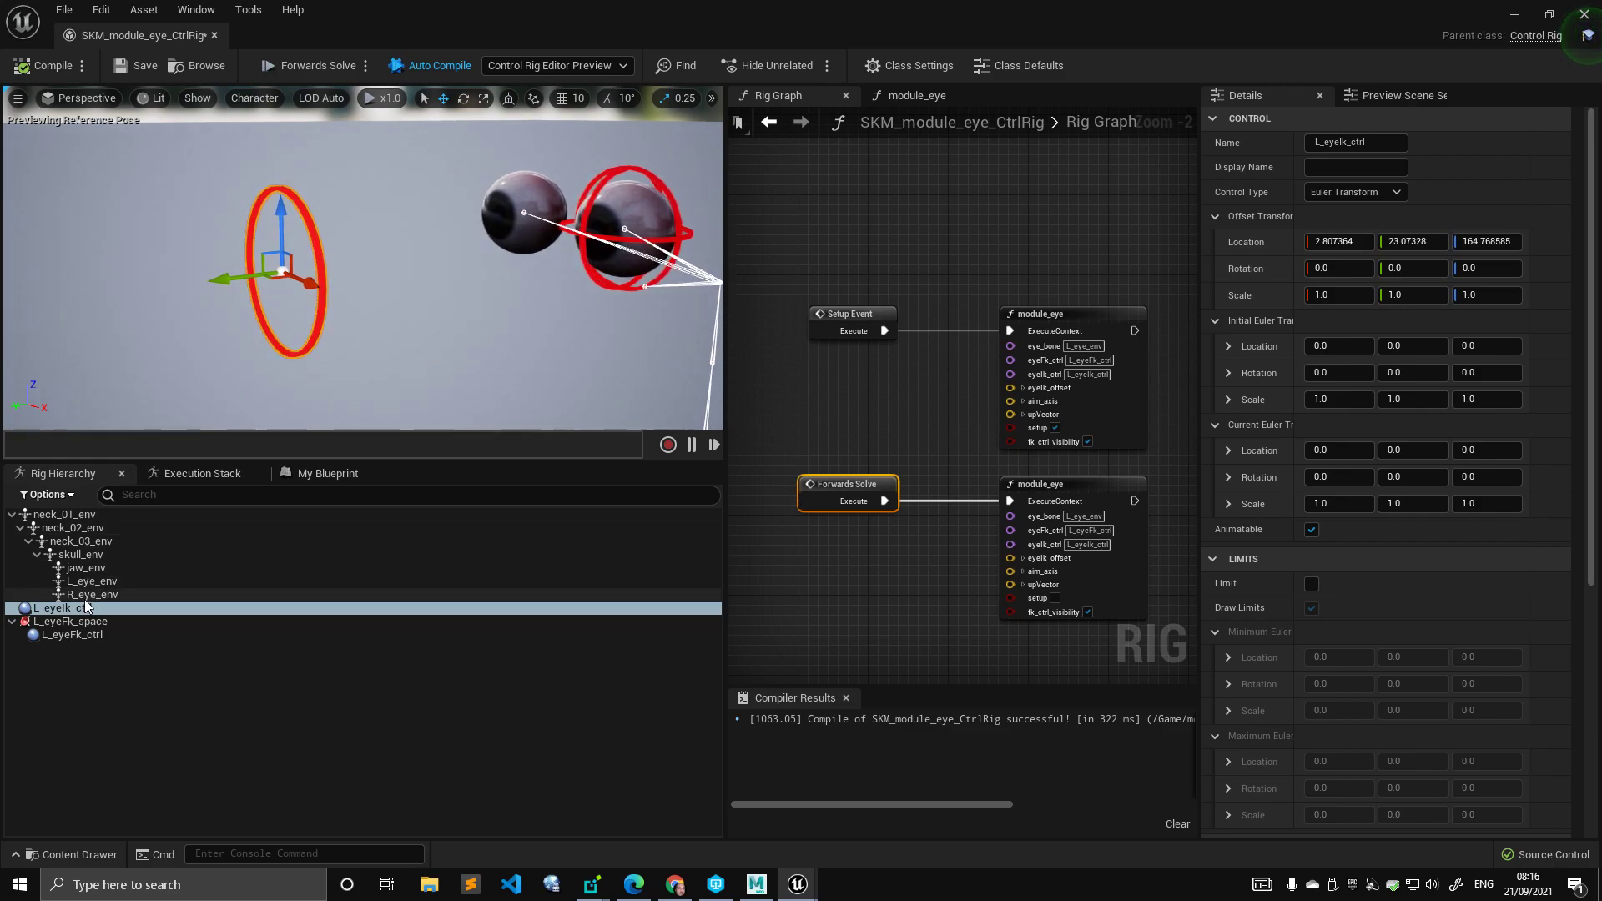
click(82, 609)
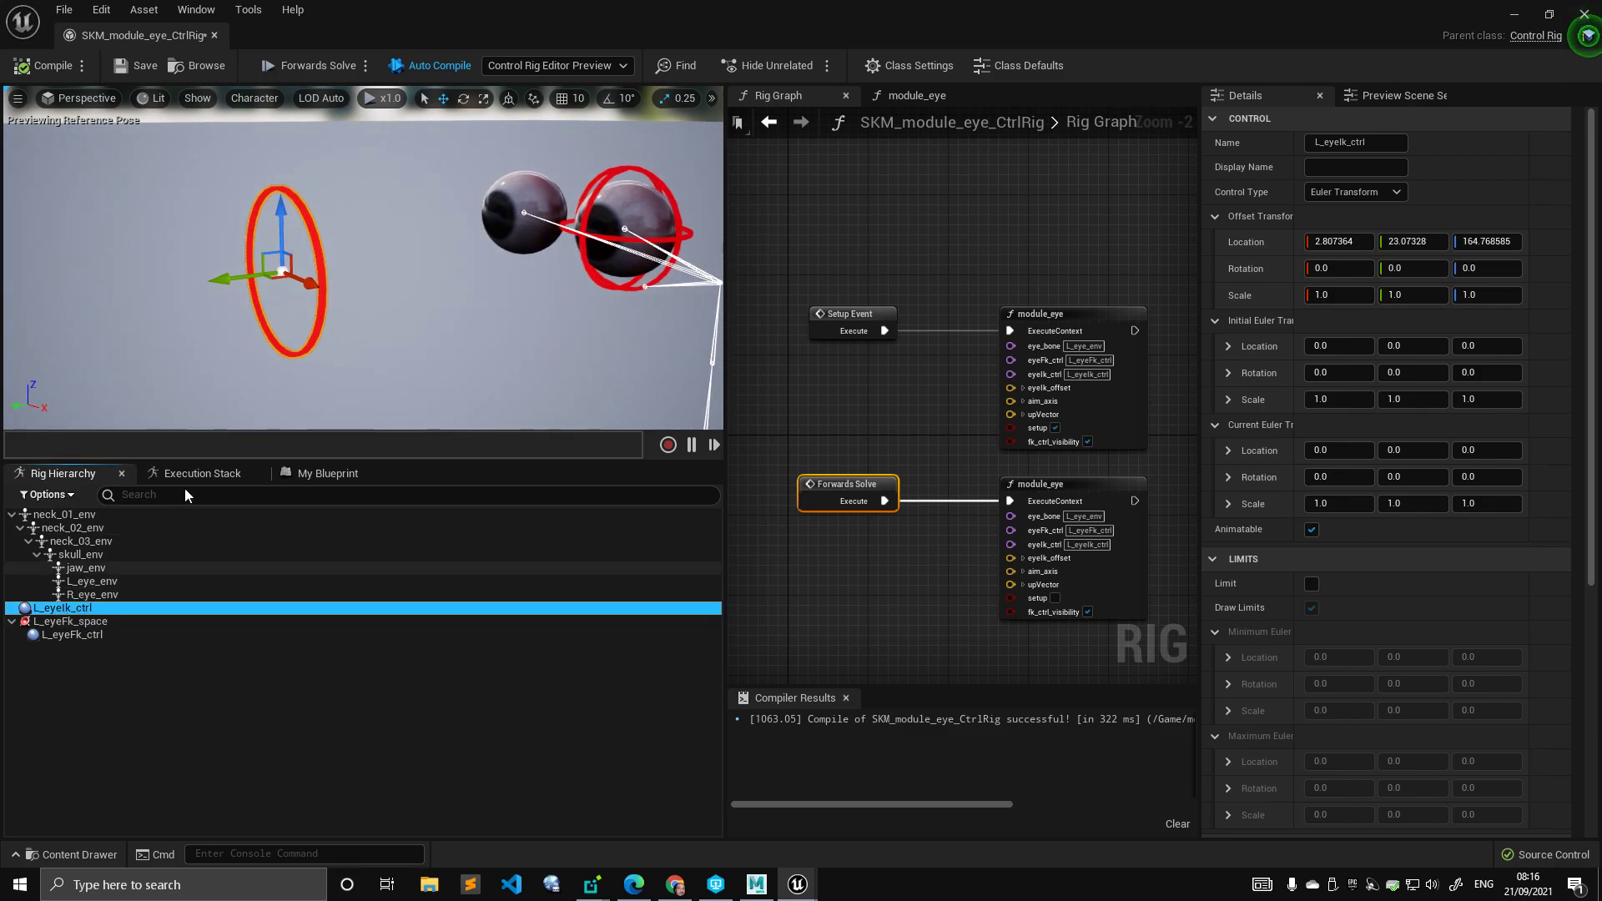
mouse_move(301, 270)
mouse_down()
mouse_move(351, 221)
mouse_move(315, 300)
mouse_move(236, 268)
mouse_move(287, 274)
mouse_up()
Inspect the L_eyeFk_space parent and rotate its child L_eyeFk_ctrl about -8.2 degrees around Z.
click(87, 621)
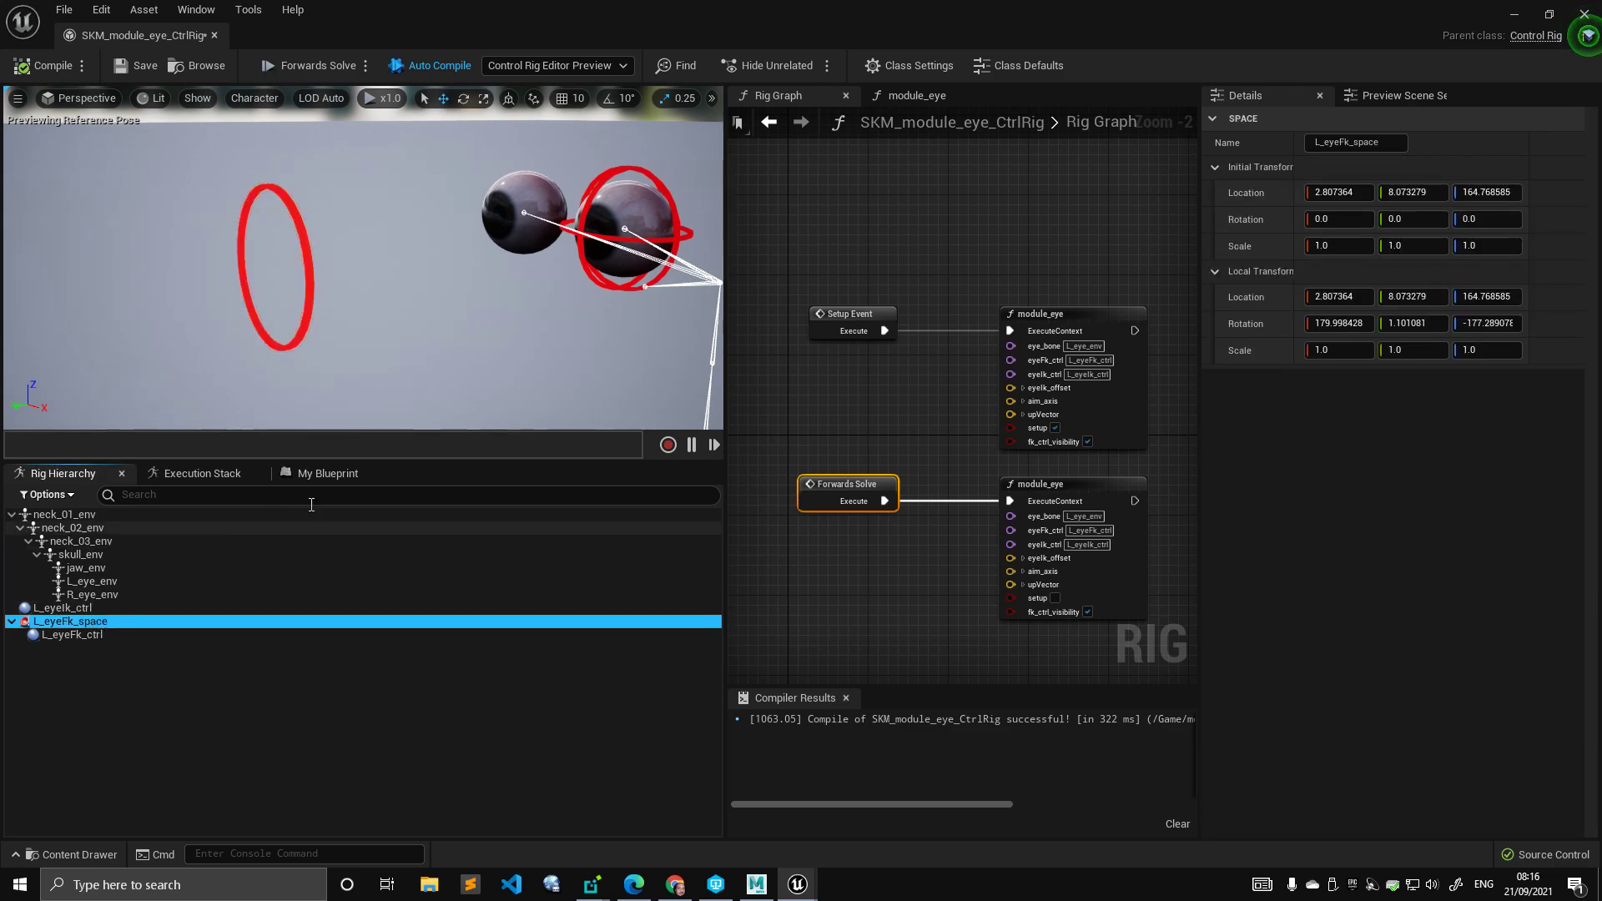
right_drag(445, 299, 490, 299)
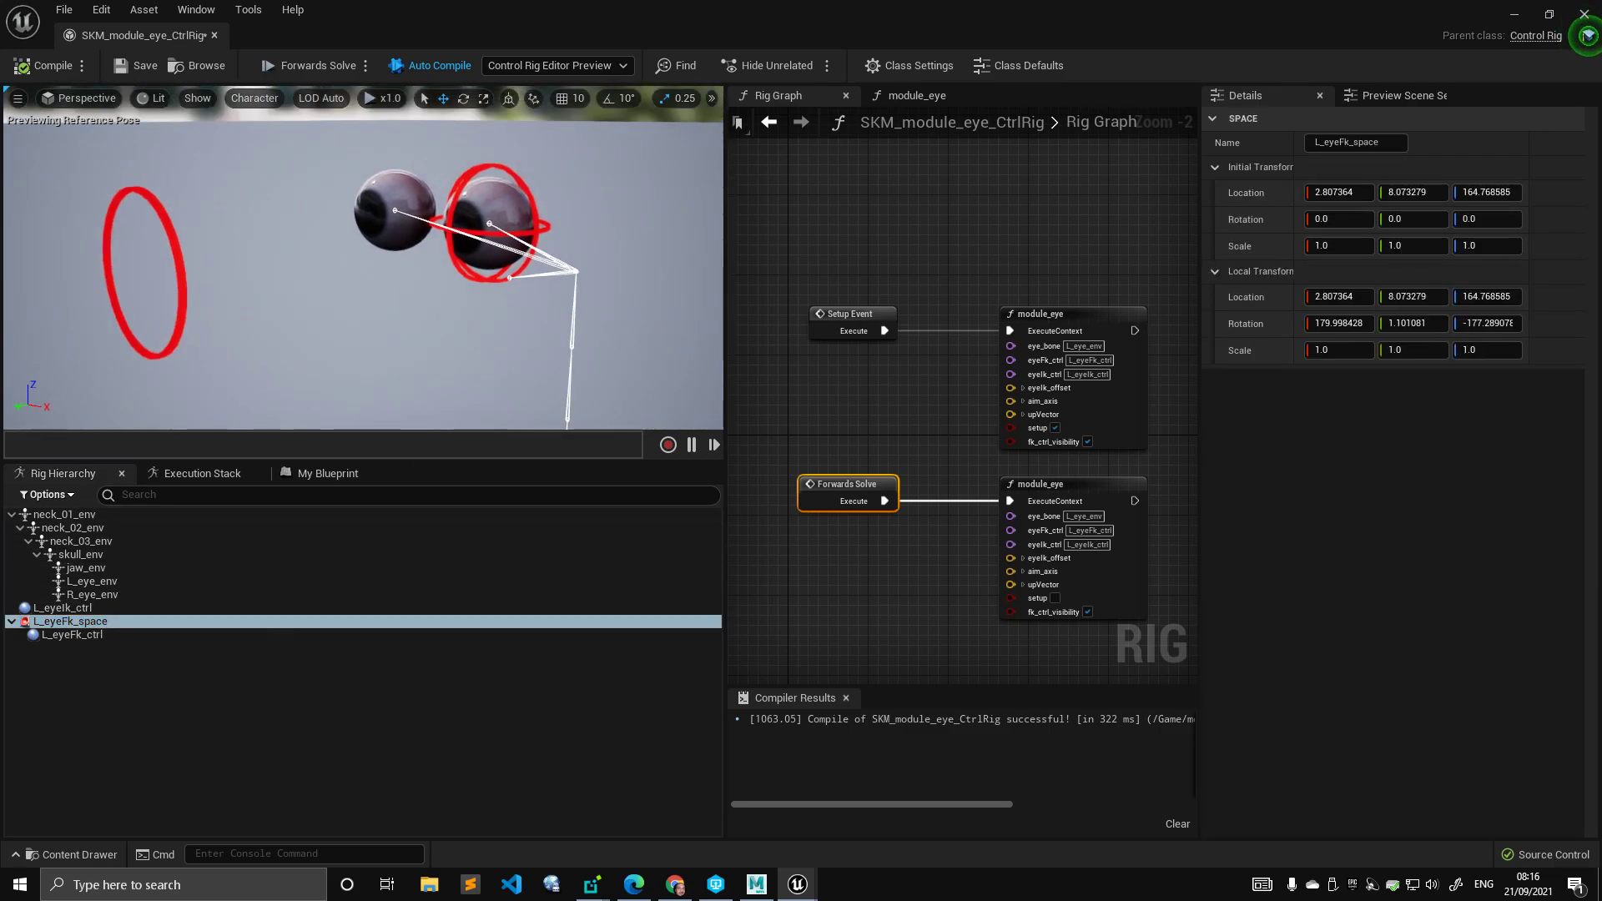
click(90, 635)
mouse_move(510, 226)
right_down()
mouse_move(575, 234)
mouse_move(538, 235)
right_up()
mouse_move(586, 234)
mouse_down()
mouse_move(534, 233)
mouse_move(605, 234)
mouse_up()
Compile the control rig and check out the SKM_module_eye_CtrlRig asset.
click(48, 66)
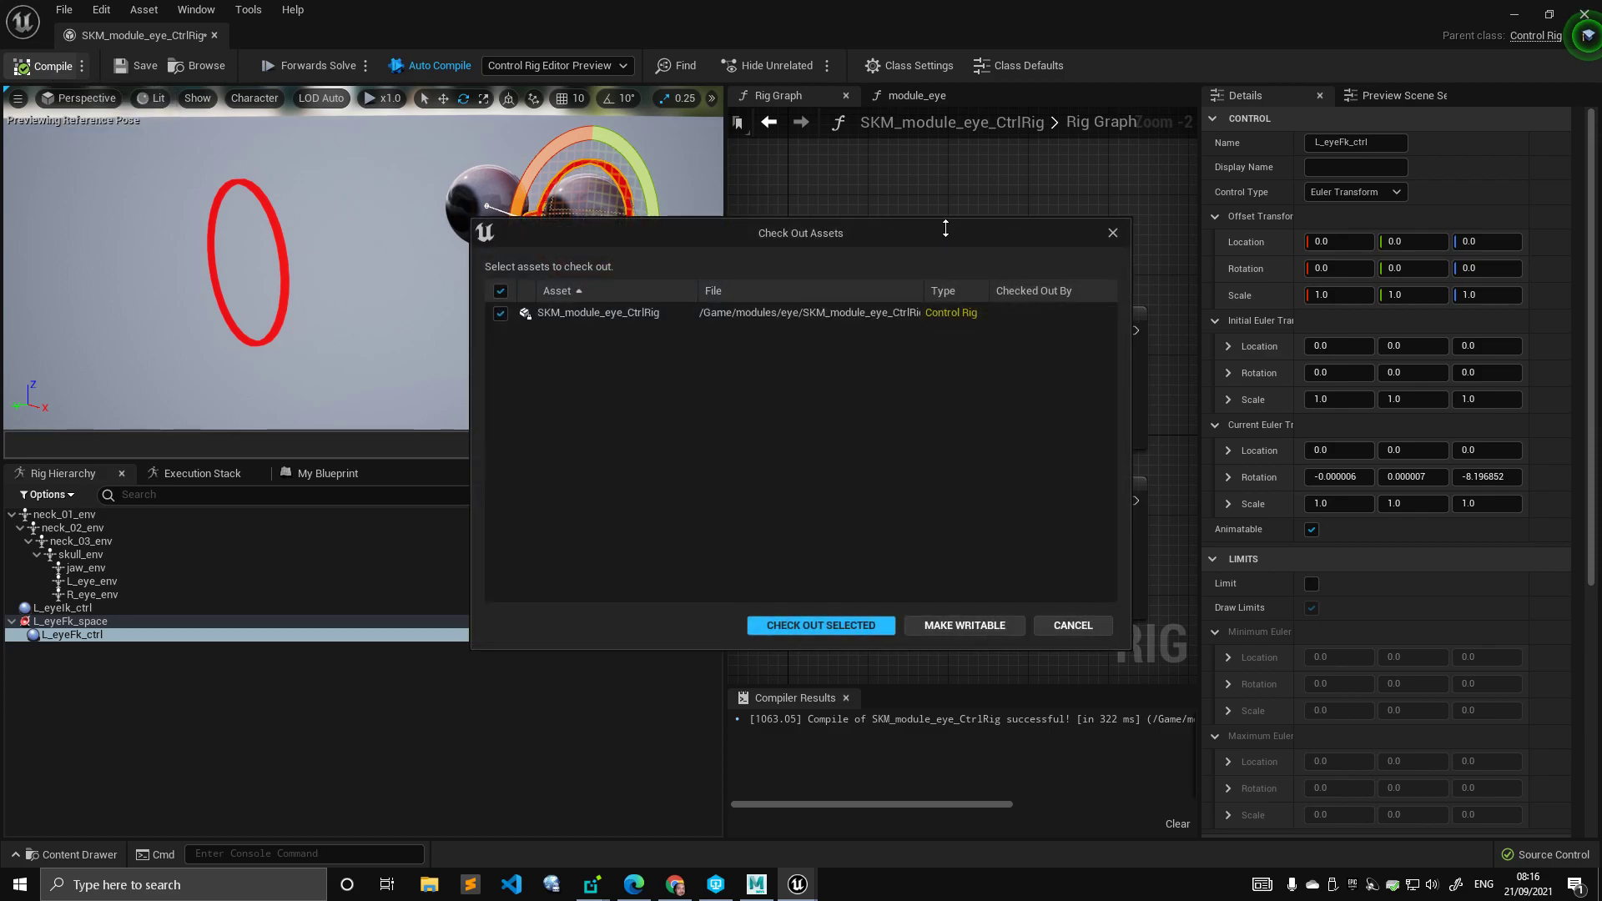
click(821, 625)
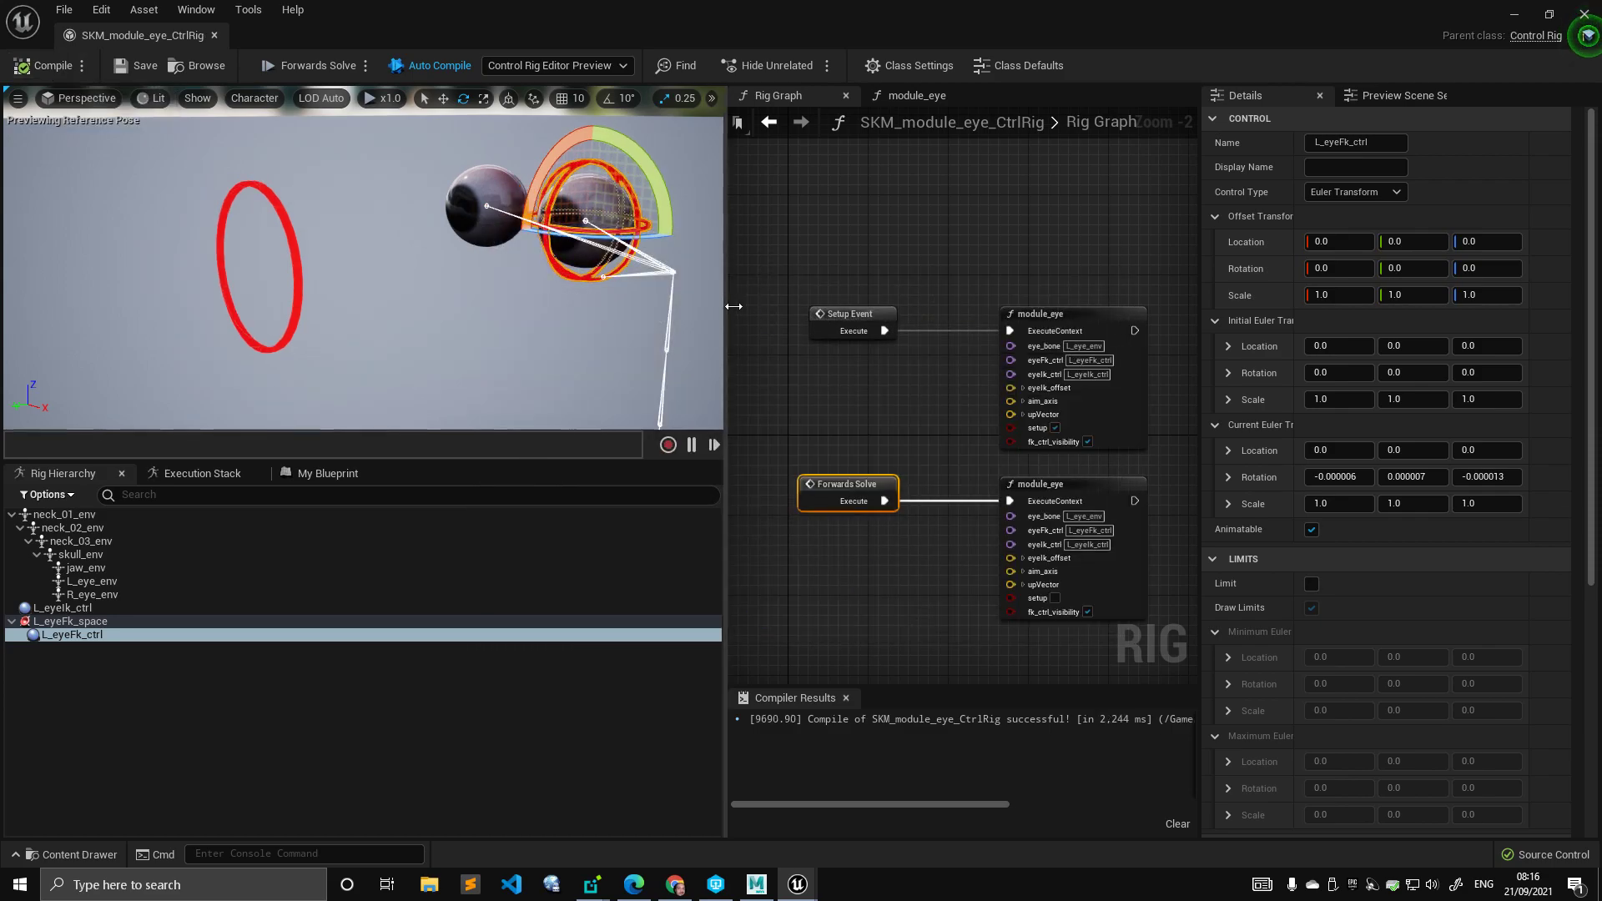
Widen the Rig Graph area and open the module_eye function from its Setup Event node.
drag(734, 306, 618, 300)
click(813, 247)
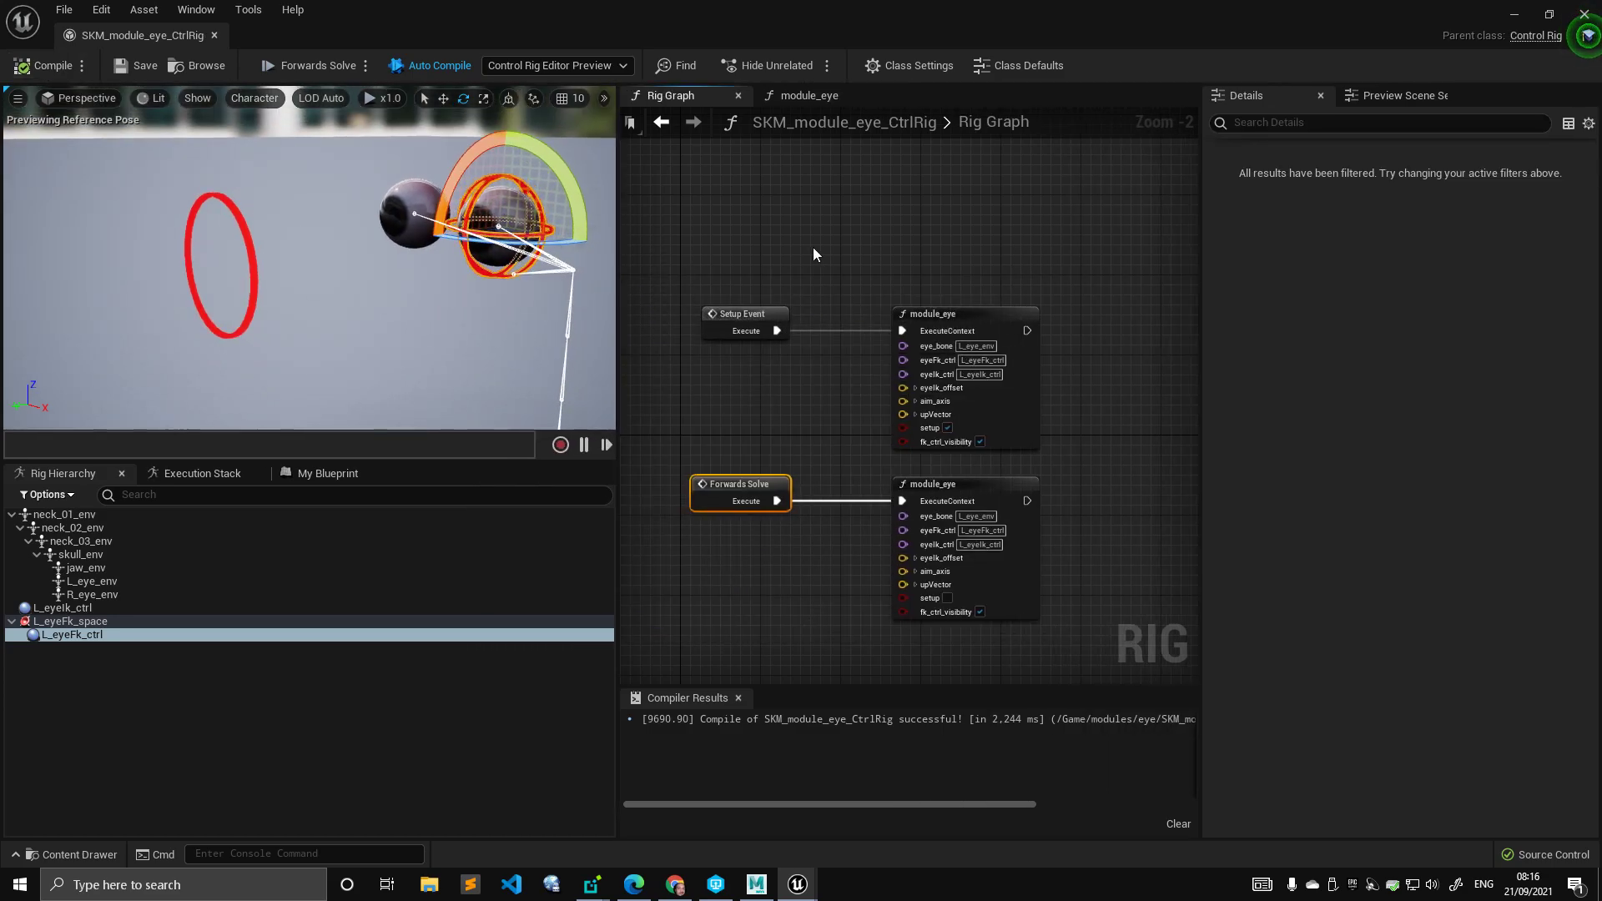
double_click(978, 312)
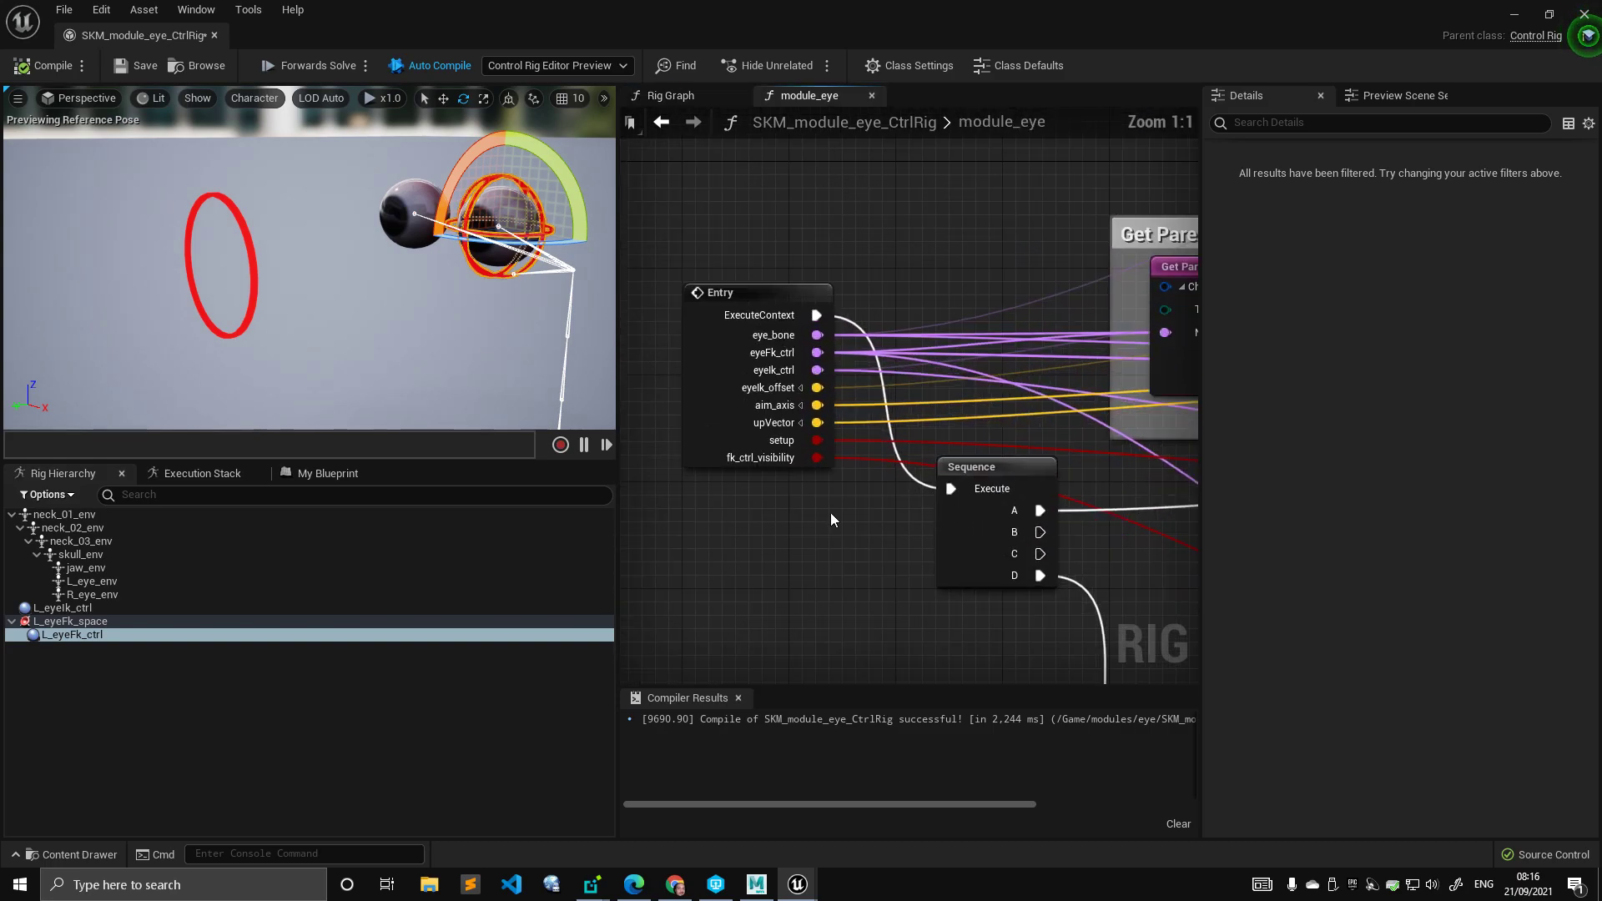
Bring the start of the module_eye graph into view and select the Entry node to examine its inputs.
scroll(830, 509, down, 3)
scroll(758, 277, down, 2)
scroll(829, 335, up, 2)
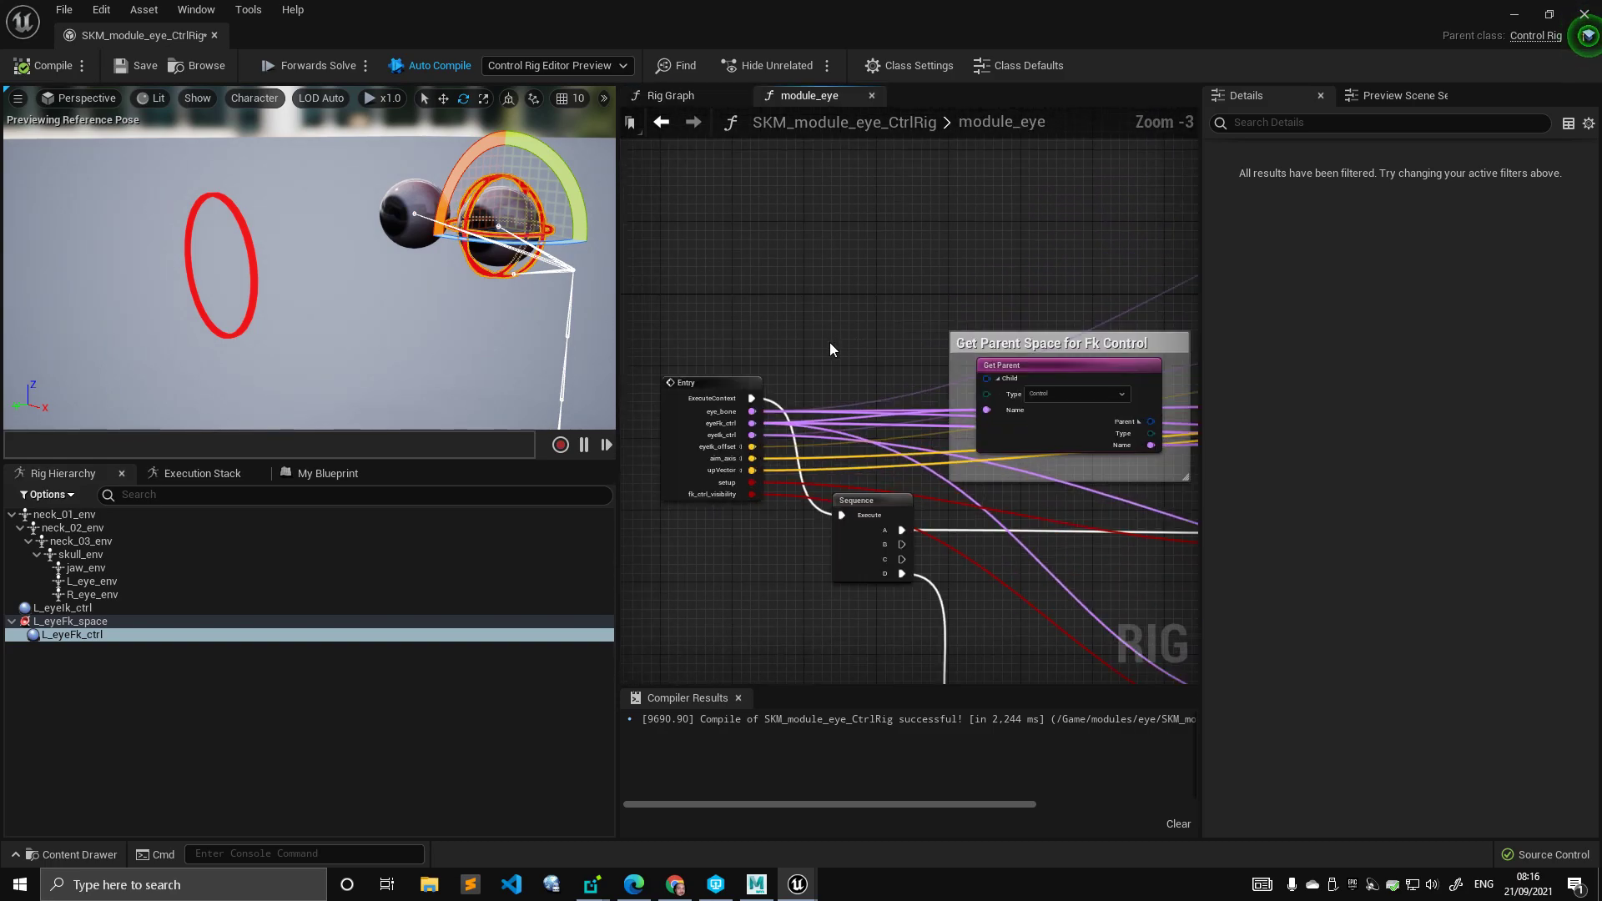
scroll(717, 359, up, 3)
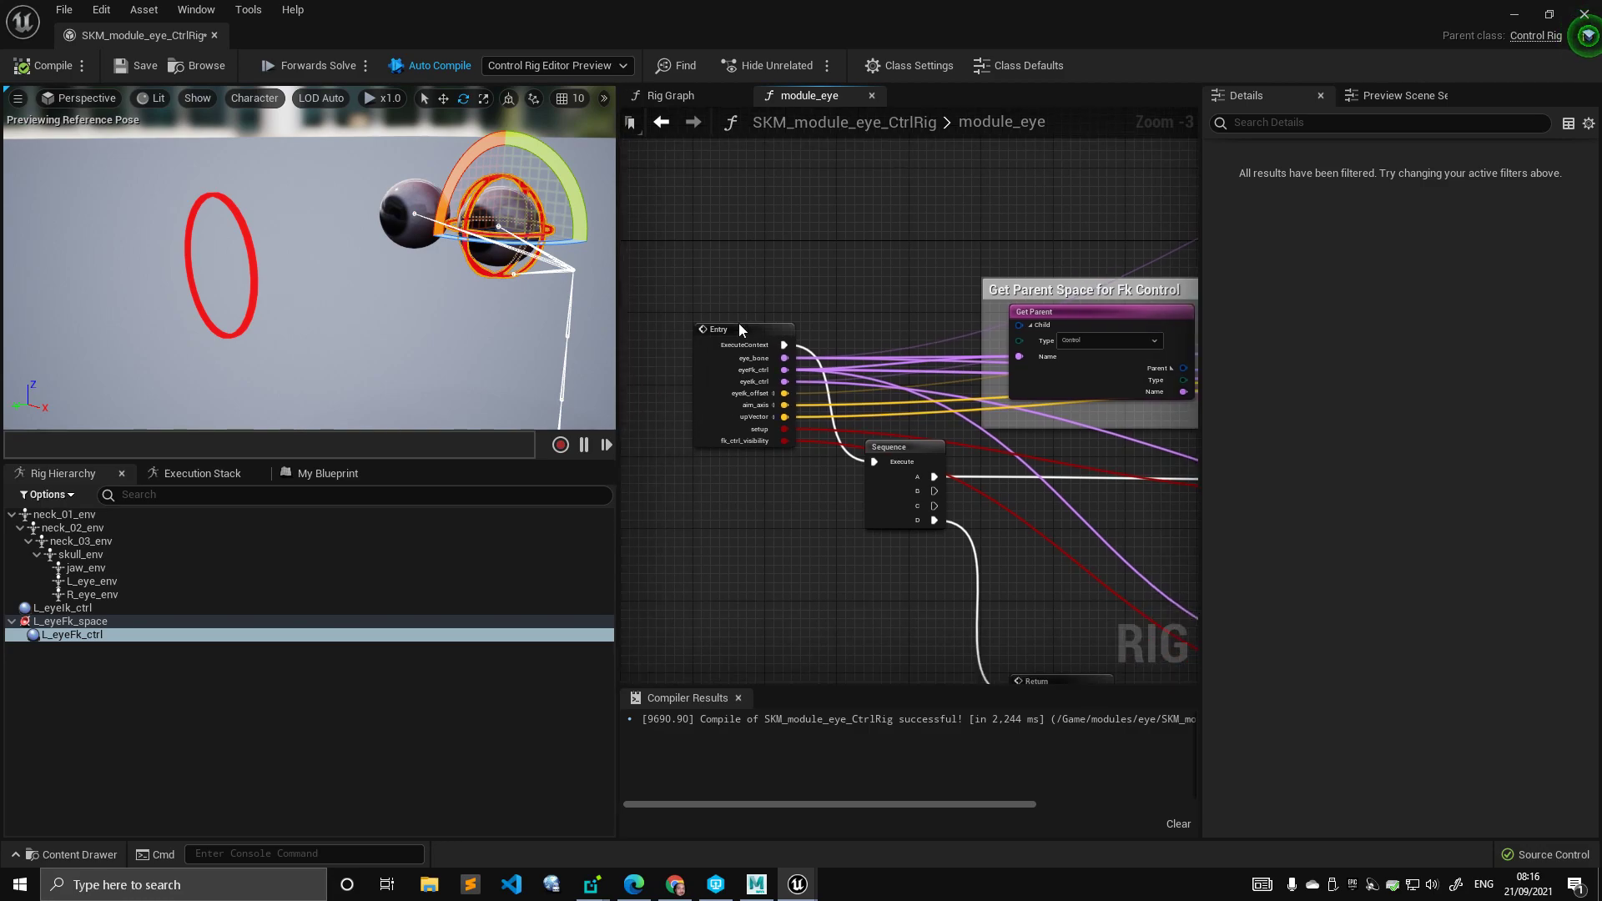
click(716, 328)
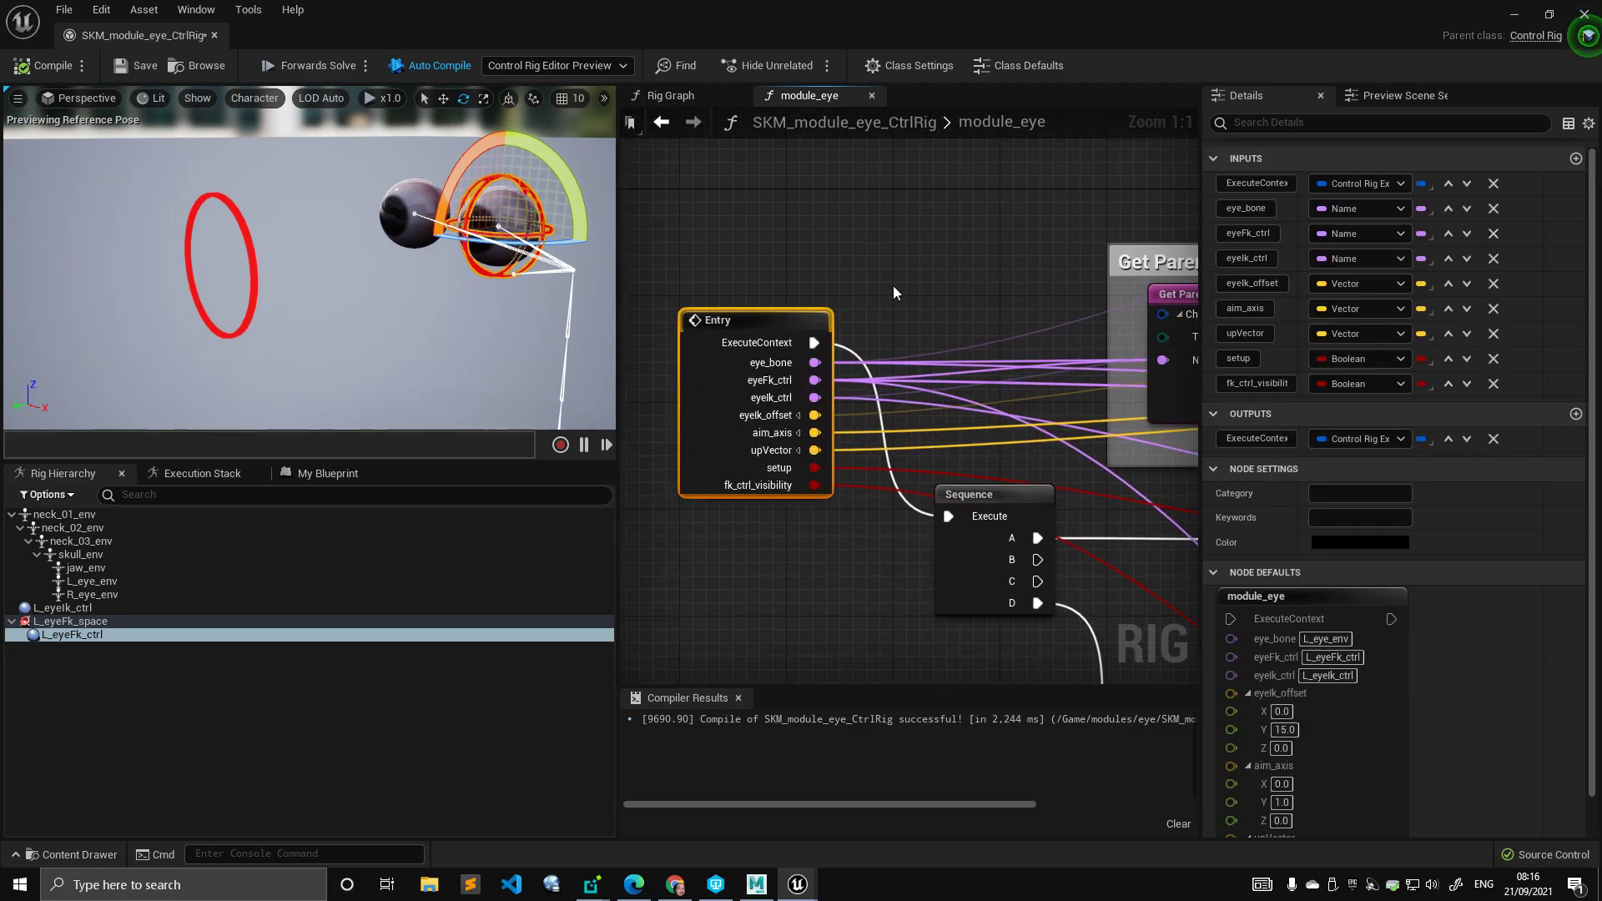
Examine the eye_bone, eyeFk_ctrl and eyeIk_ctrl inputs of the Entry node alongside the eye and L_eyeIk_ctrl in the rig.
click(1261, 209)
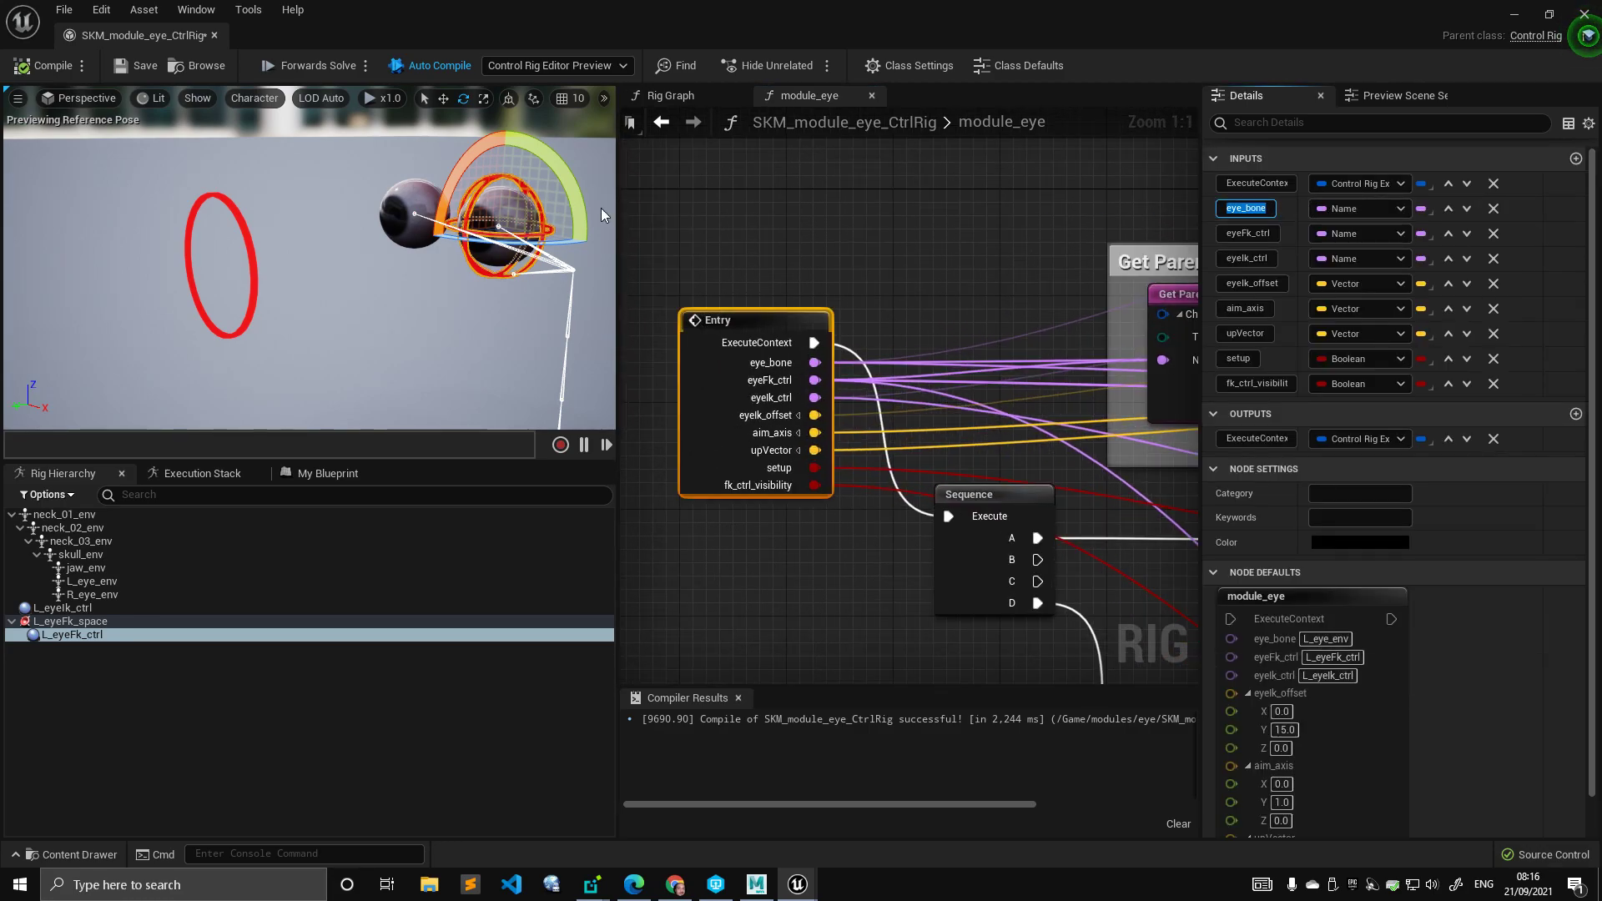
right_drag(467, 250, 492, 209)
key(w)
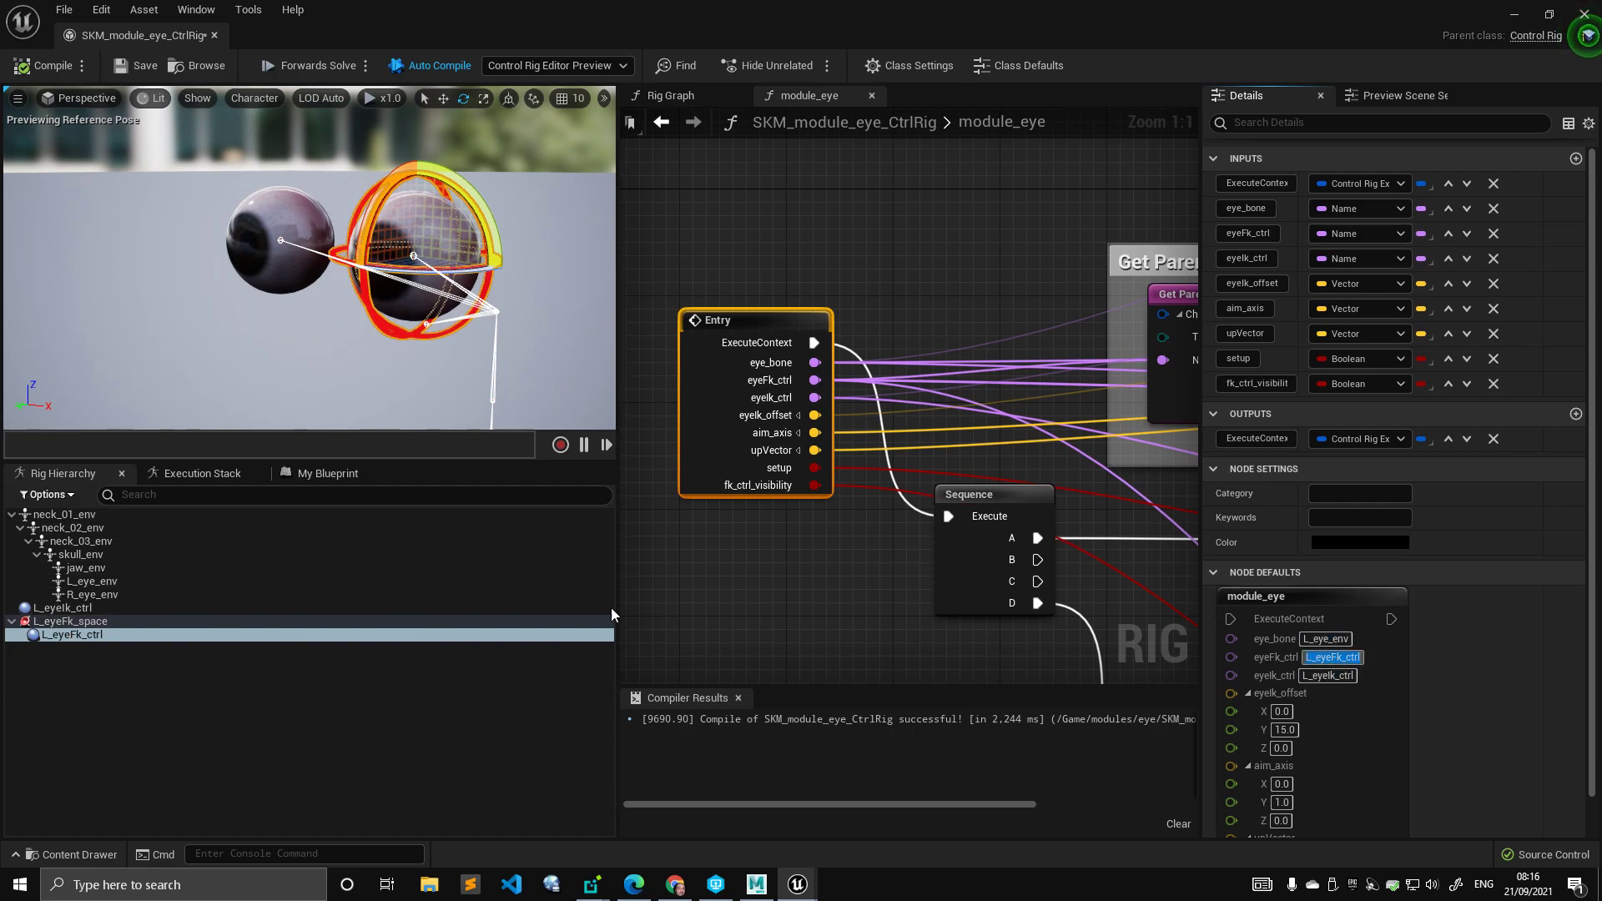
click(440, 607)
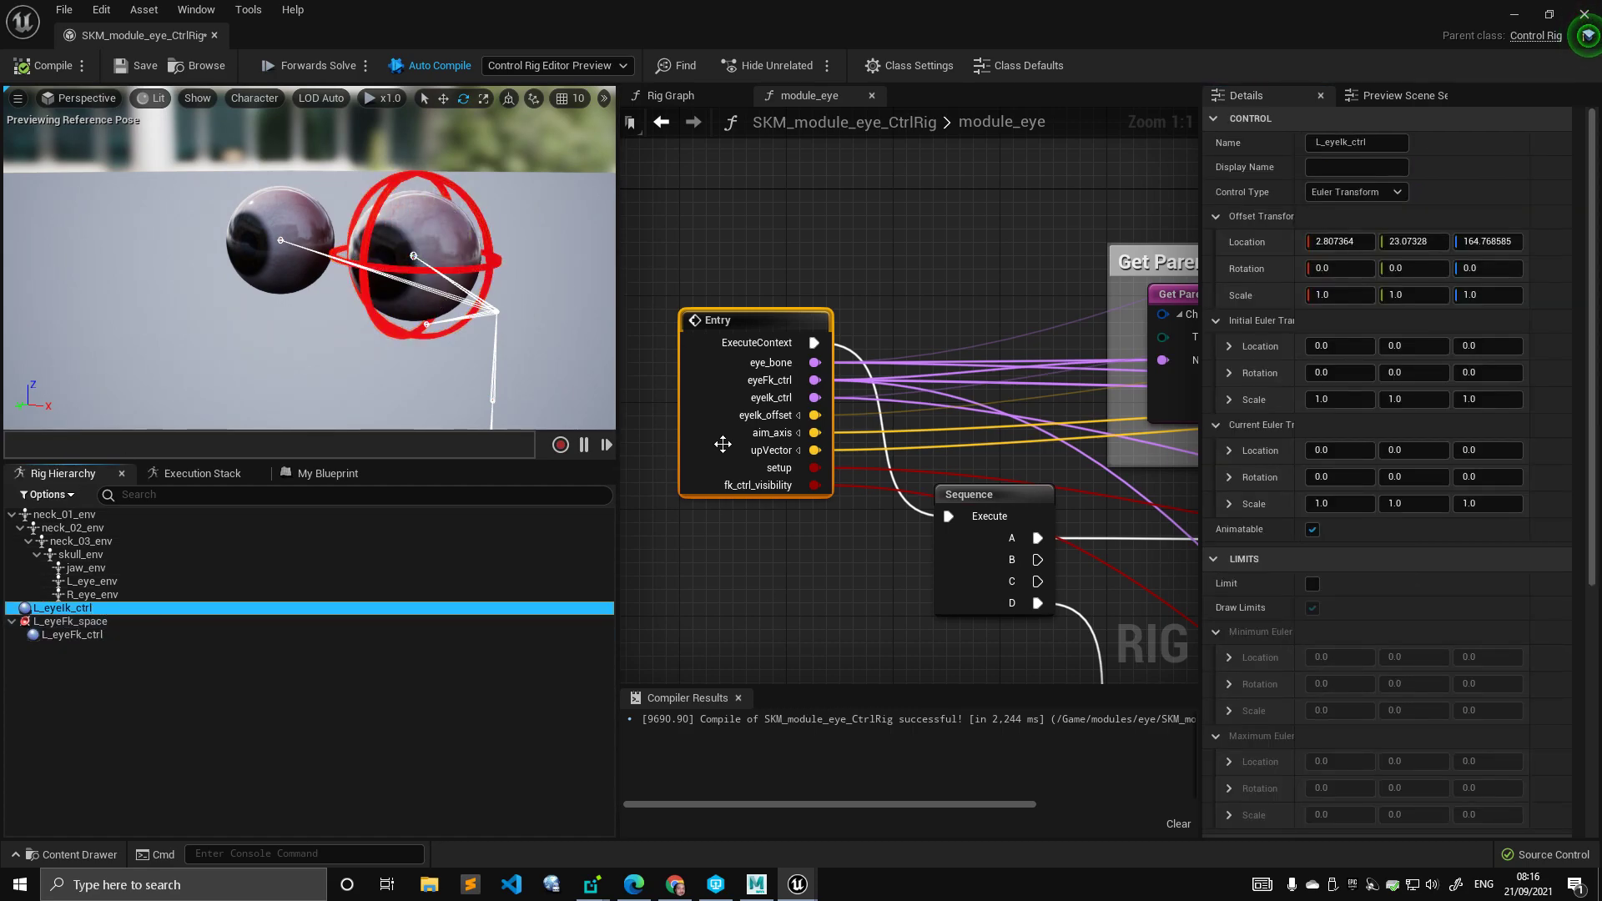
click(711, 477)
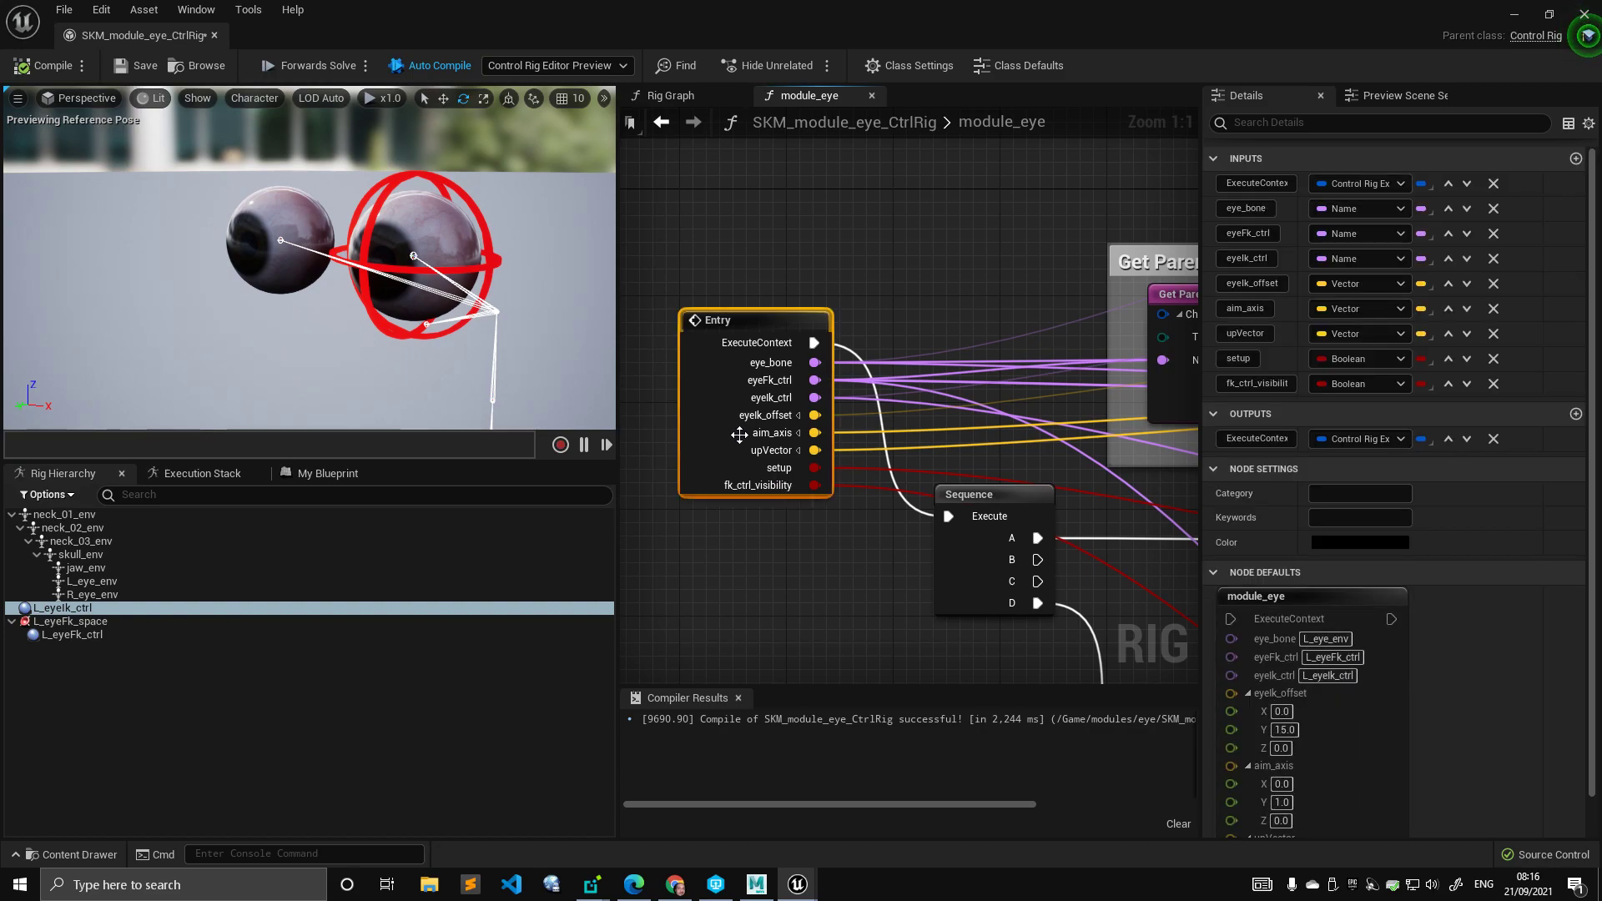
Reposition the Entry node closer to the Get Parent Space for Fk Control comment box.
right_drag(881, 320, 844, 320)
drag(717, 328, 851, 249)
right_drag(986, 243, 814, 287)
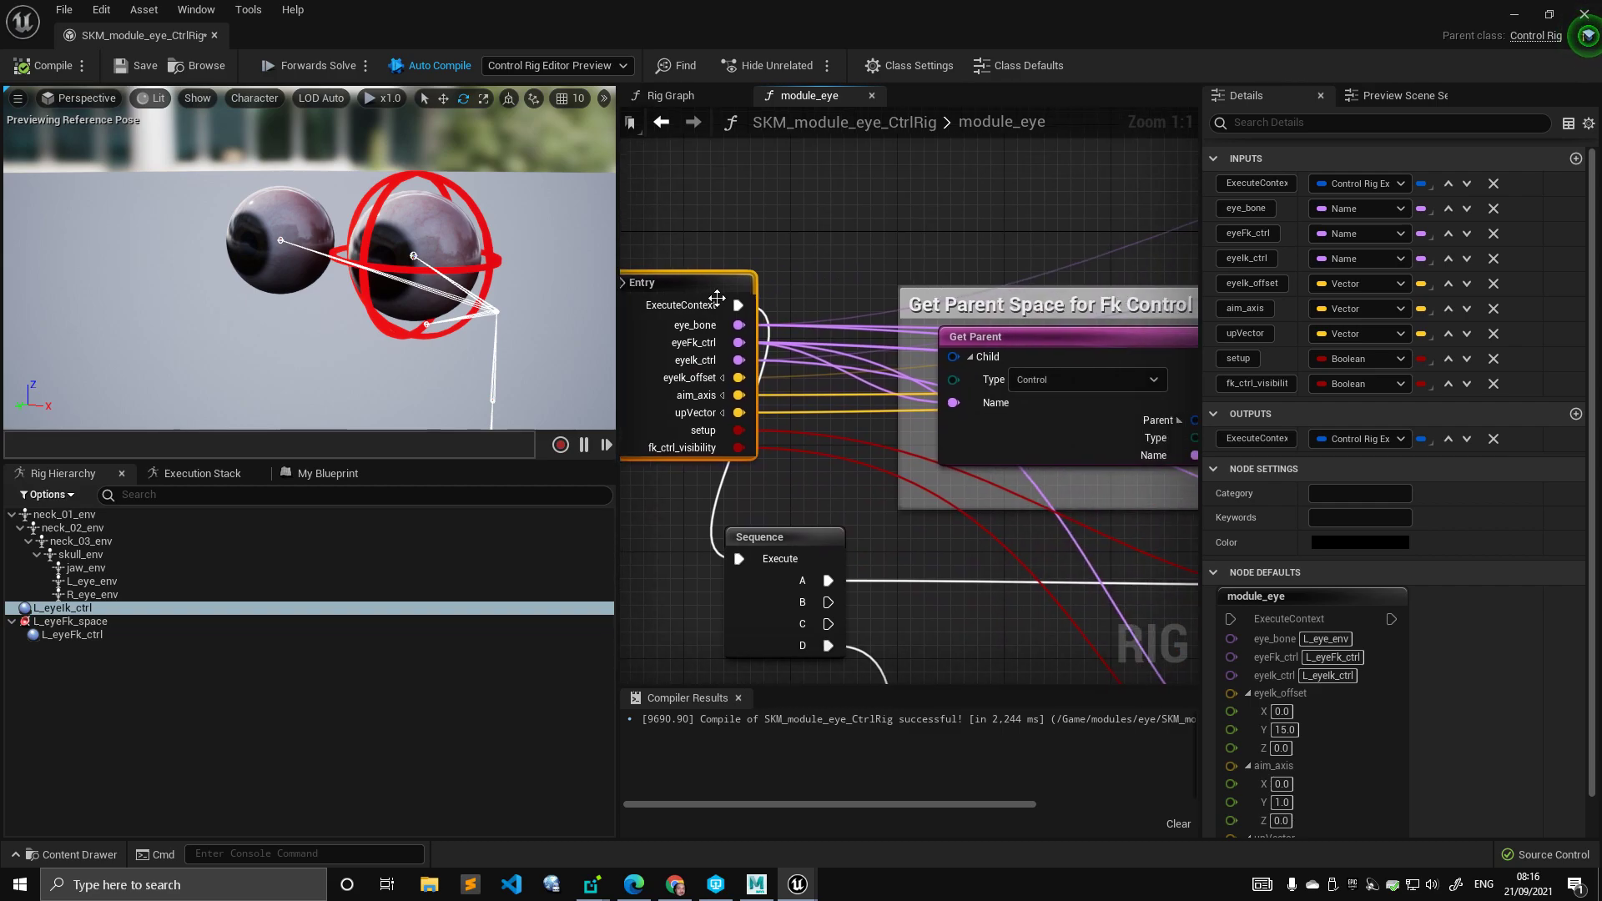
drag(717, 298, 680, 316)
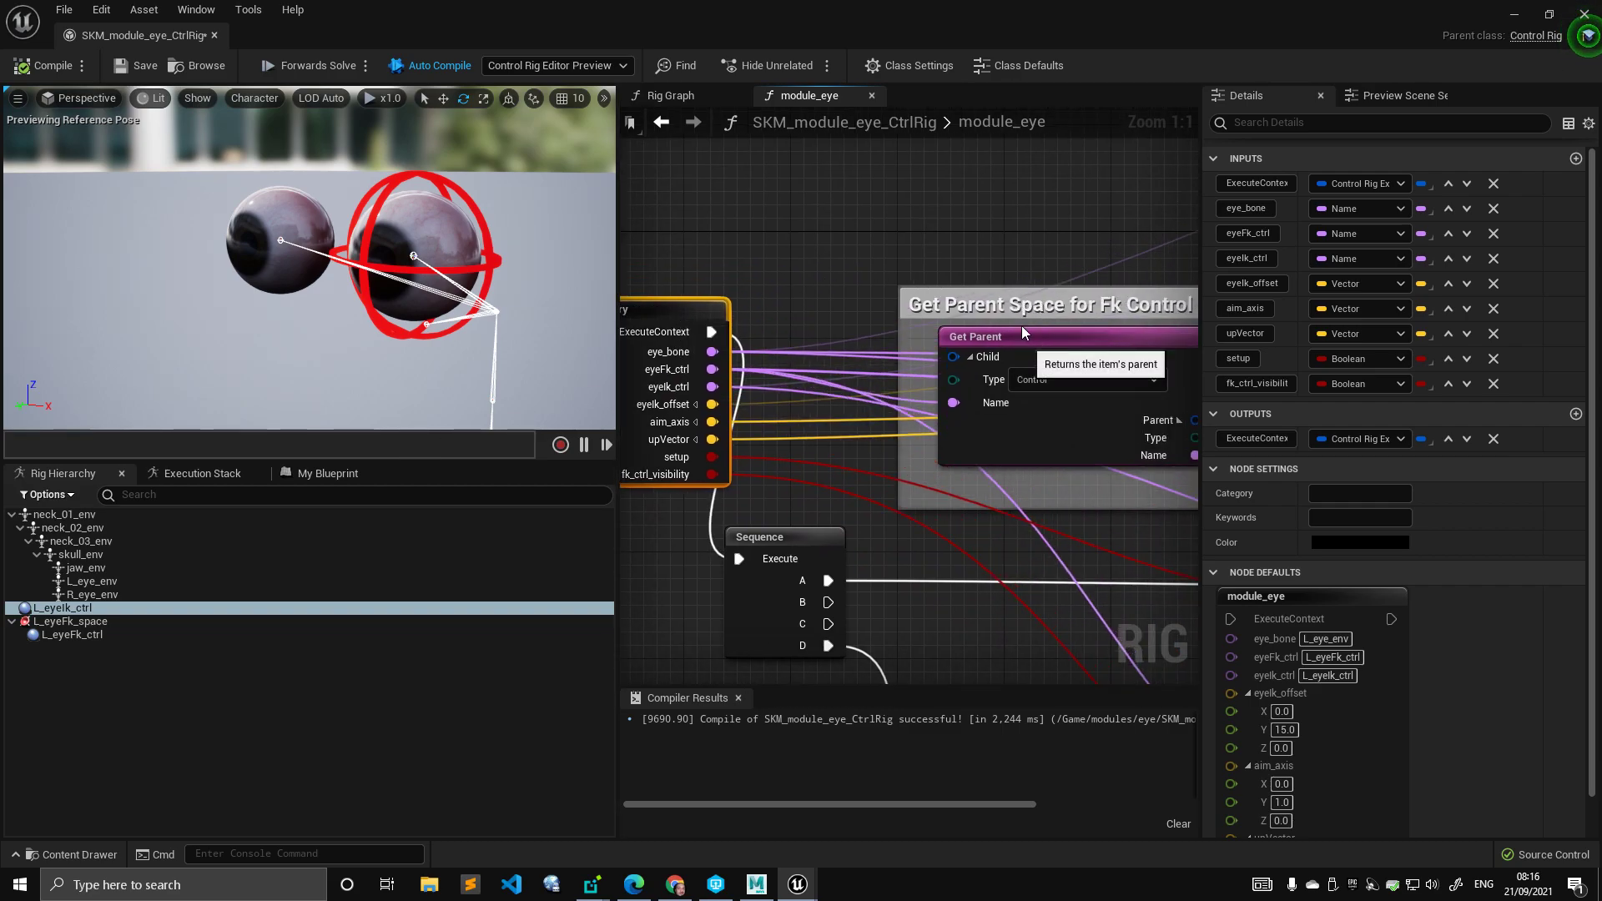
right_drag(1018, 267, 986, 253)
right_drag(716, 285, 789, 287)
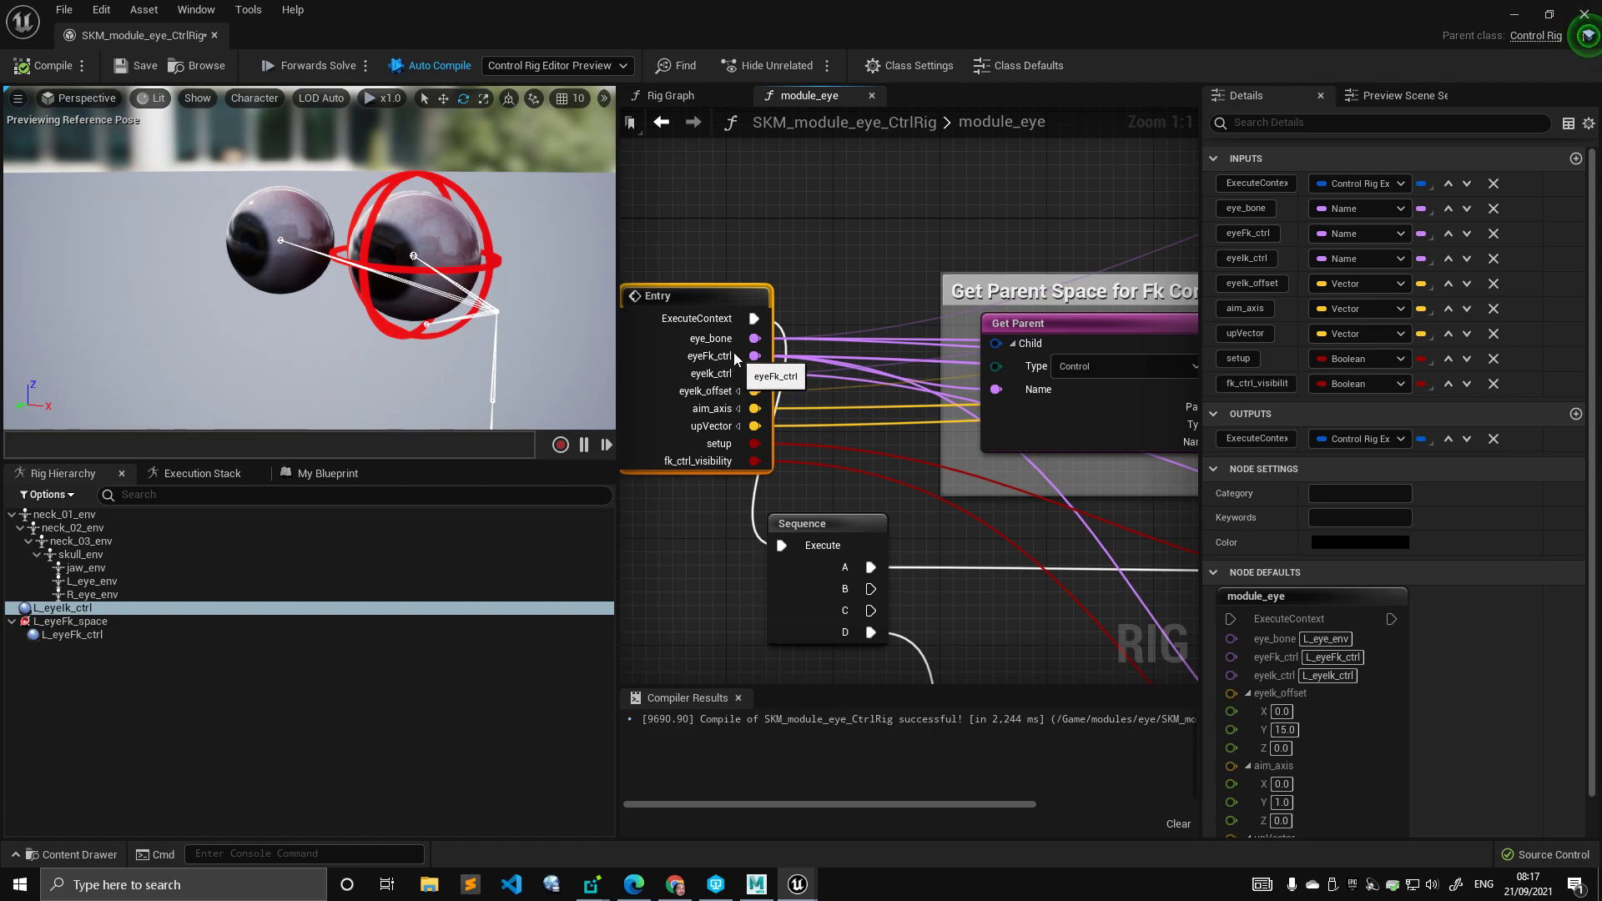
Rotate L_eyeFk_ctrl about 3.9 degrees around Z and 10.1 degrees around X to demonstrate the FK control.
click(493, 260)
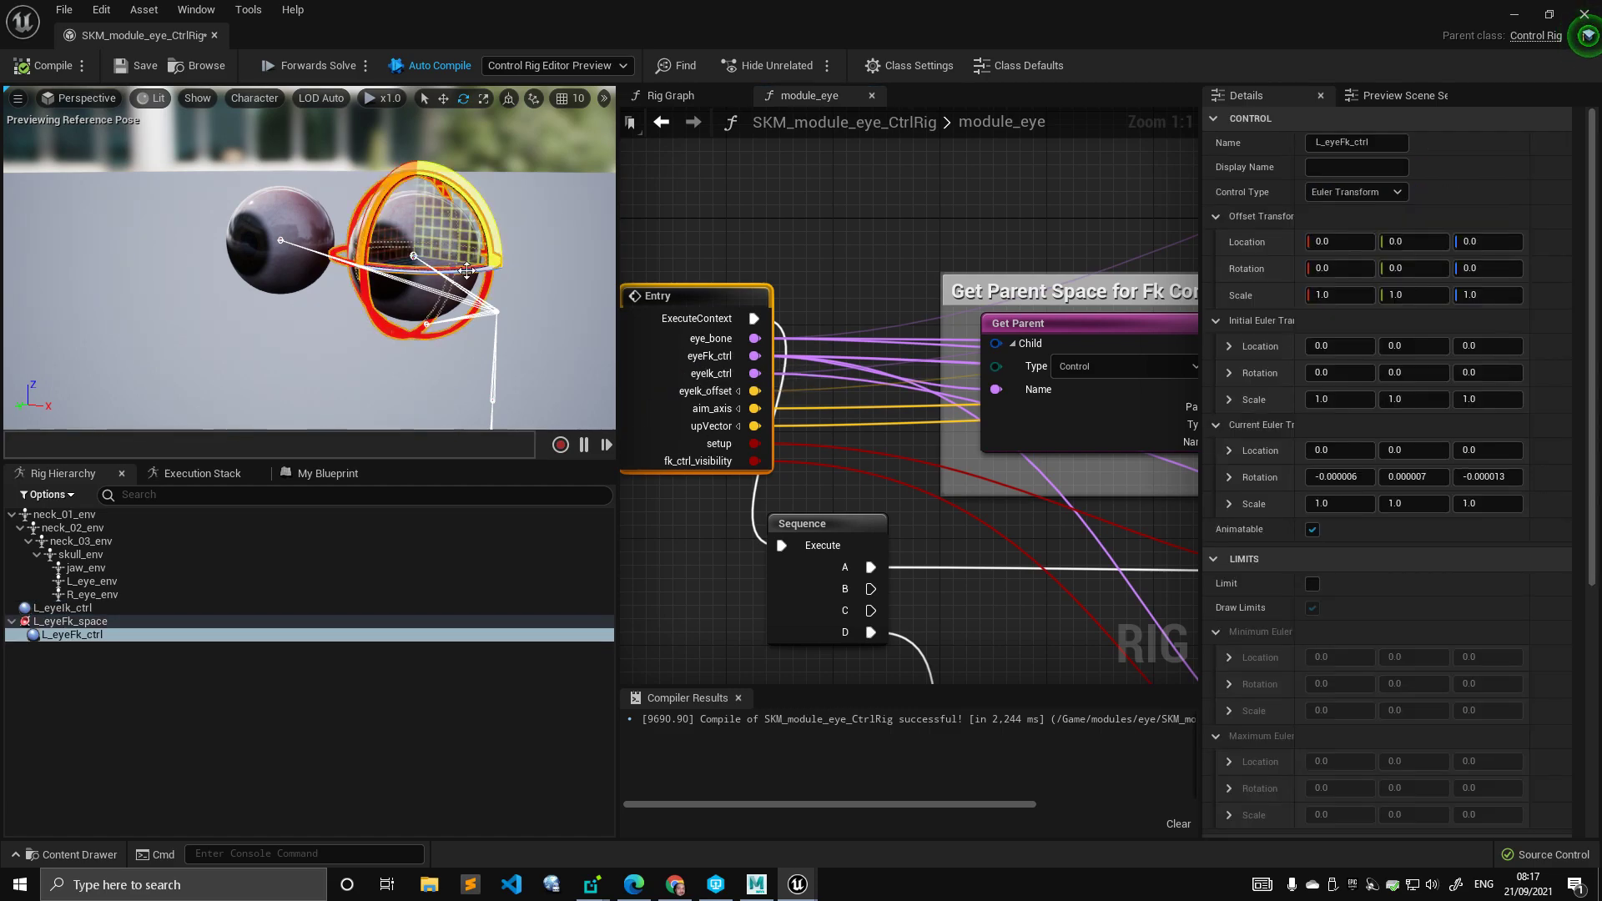
drag(501, 275, 536, 258)
mouse_move(430, 284)
mouse_down()
mouse_move(469, 279)
mouse_move(405, 285)
mouse_move(437, 283)
mouse_up()
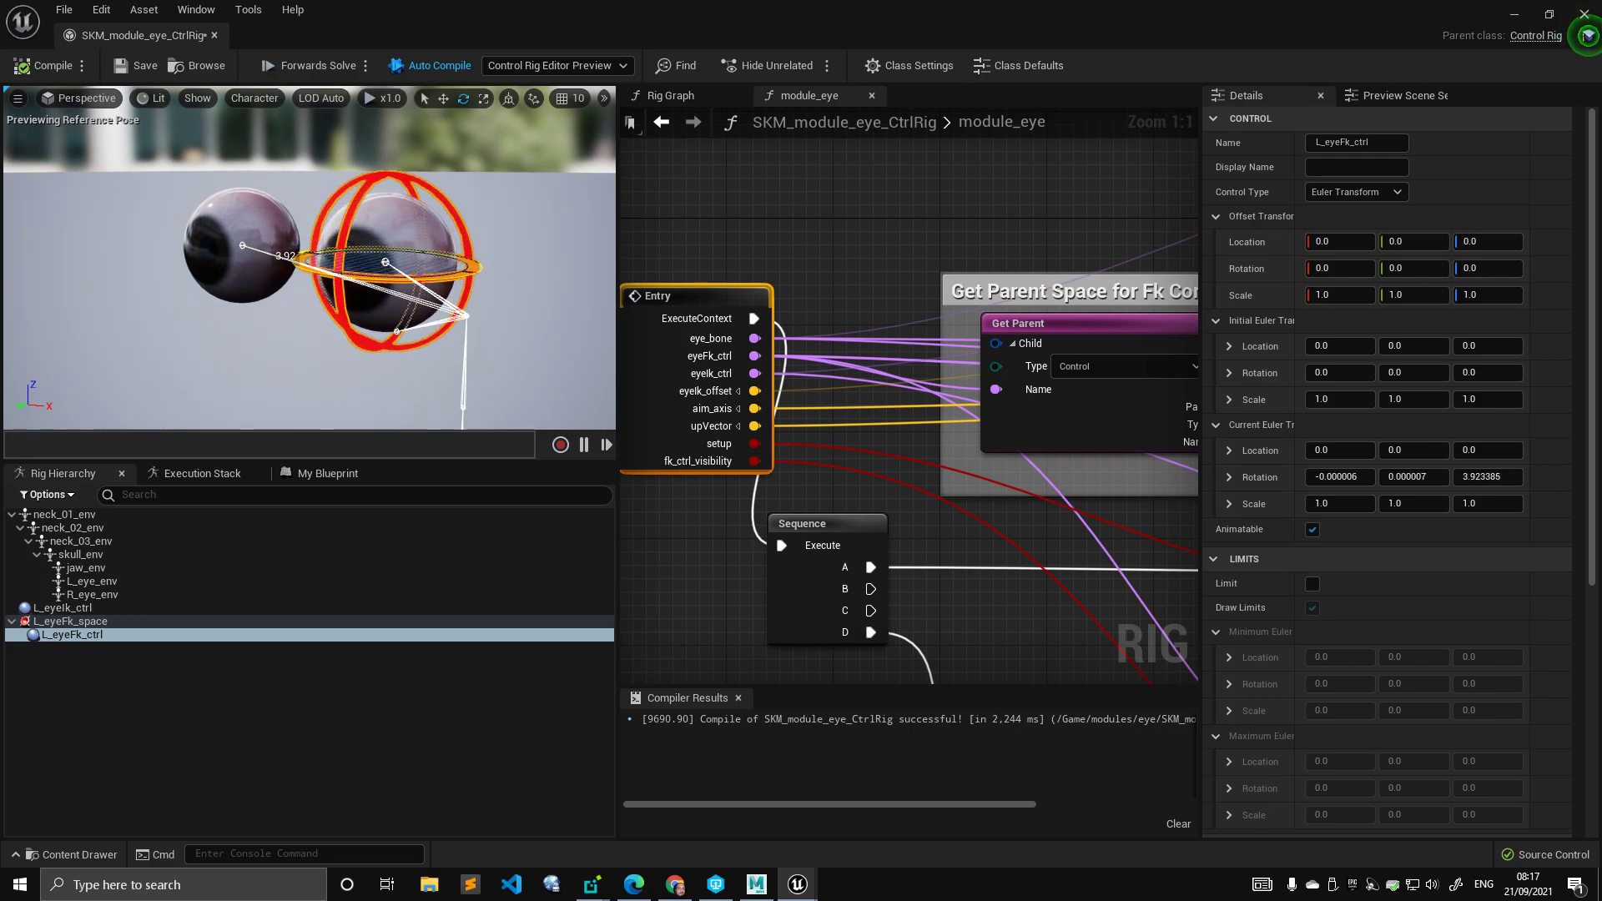
drag(353, 209, 342, 239)
drag(507, 285, 468, 334)
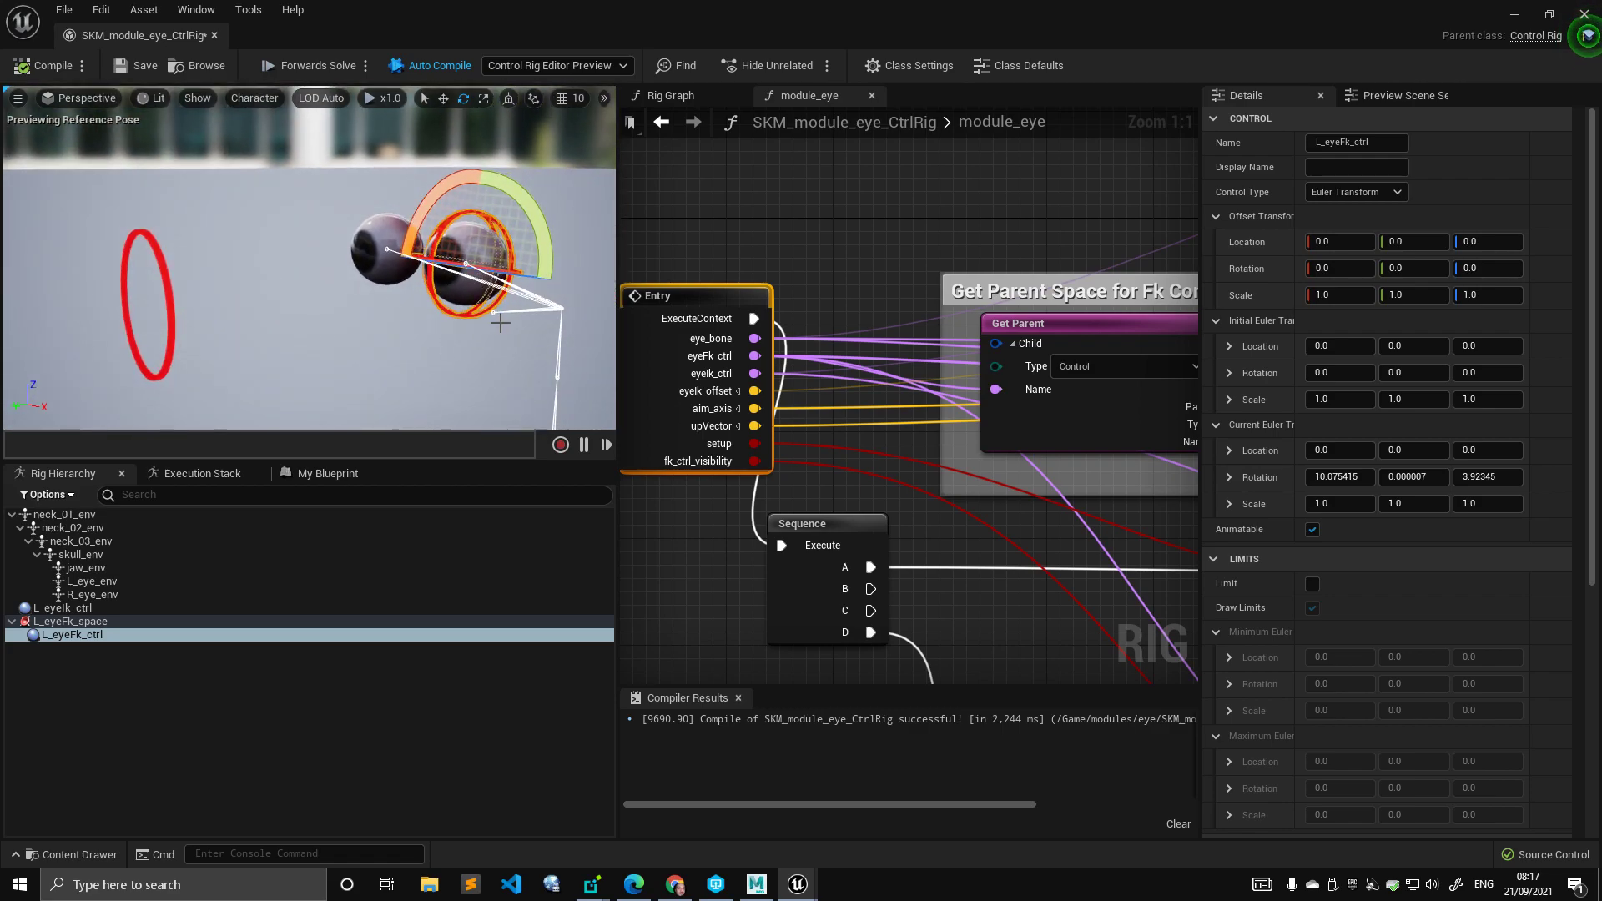
Select L_eyeFk_space, compile the control rig, and move the Entry node higher above the Sequence node.
click(70, 621)
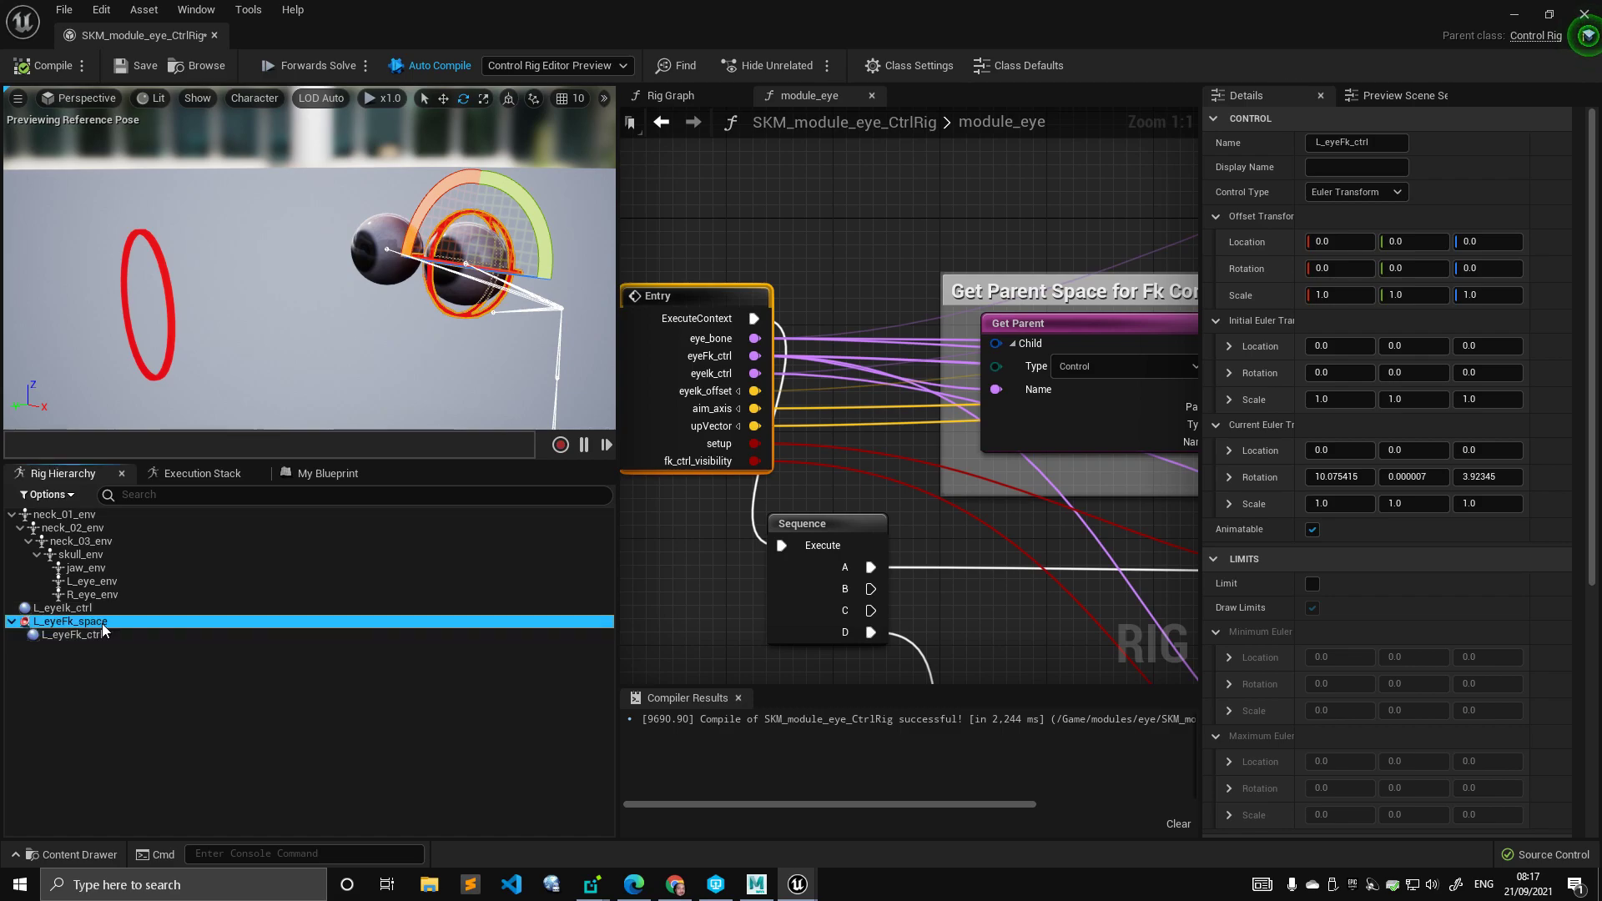
click(35, 75)
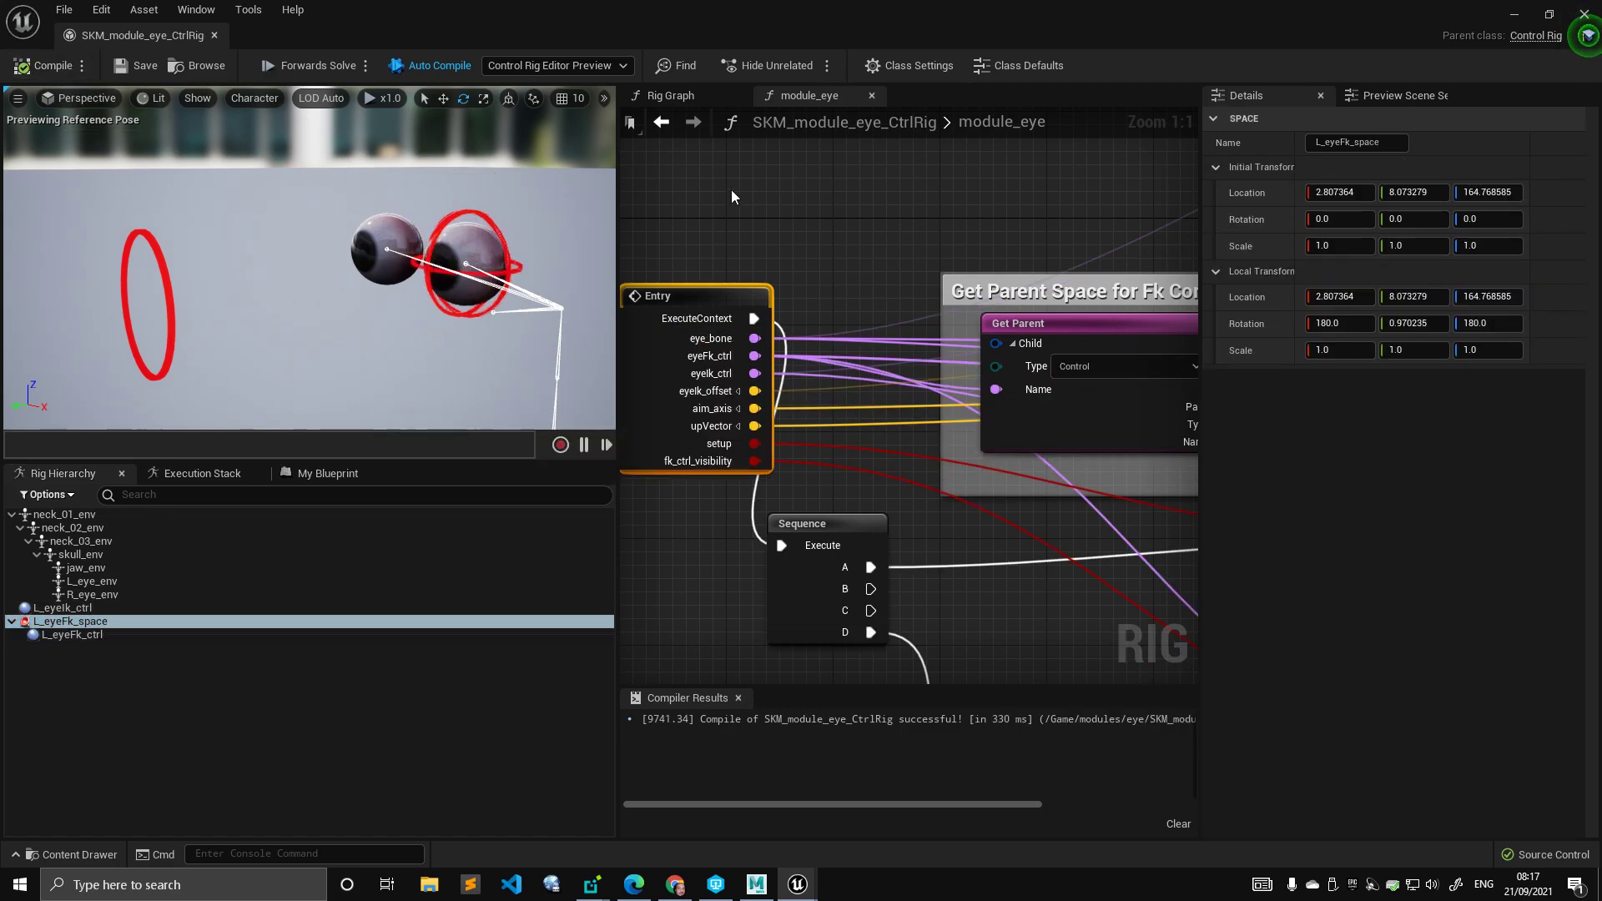
click(731, 189)
drag(726, 302, 739, 213)
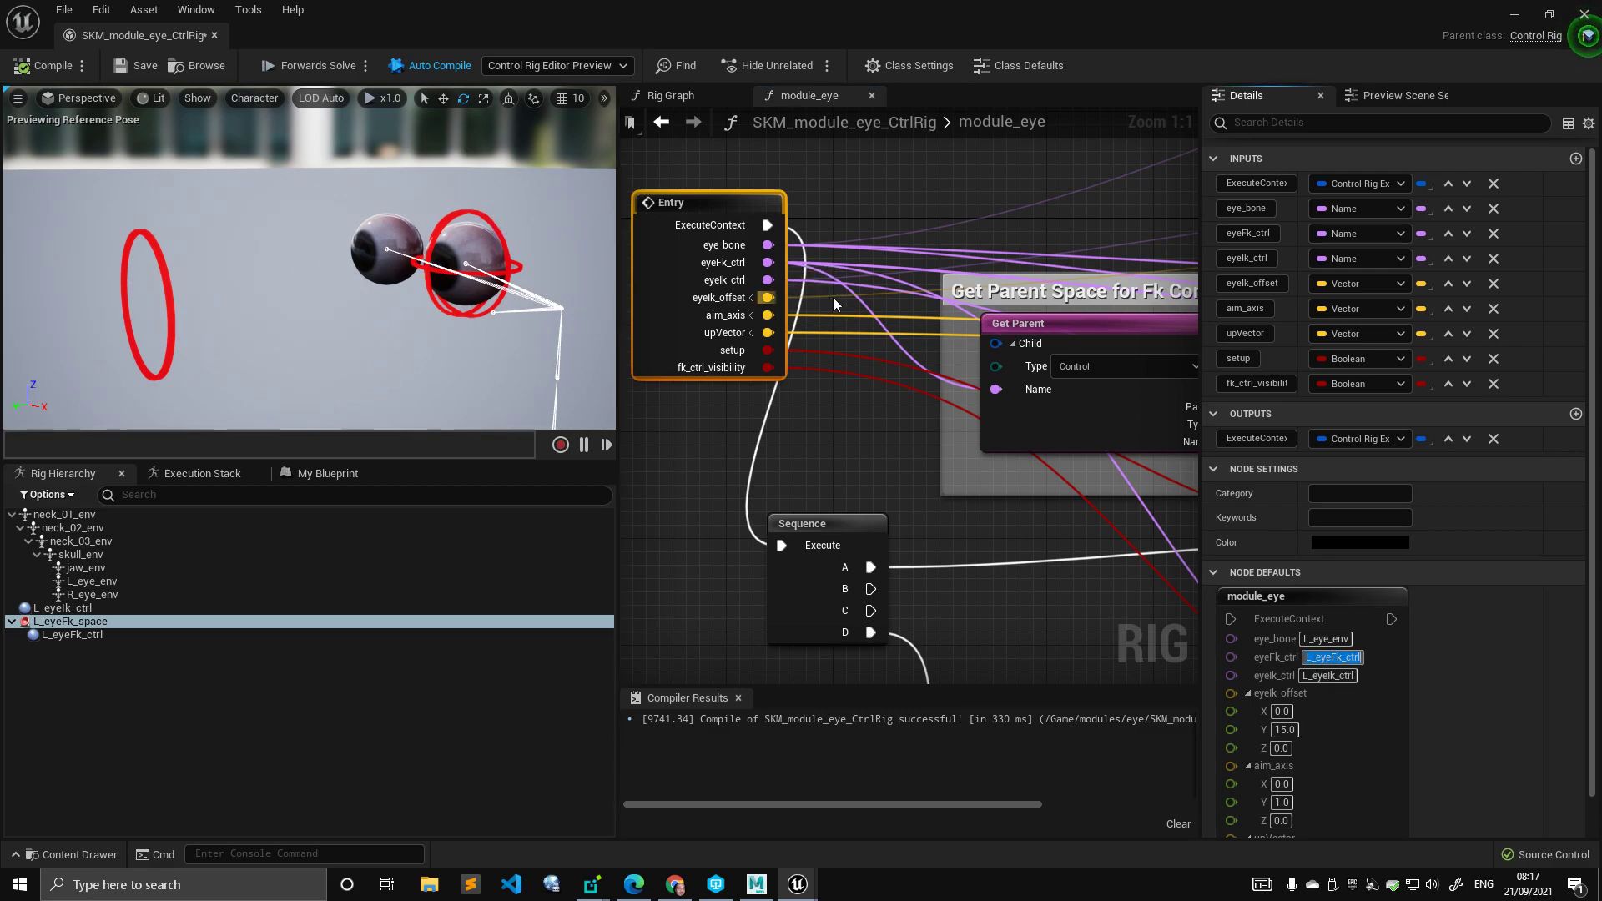
Inspect the Get Parent node and compare it with L_eyeFk_space and its child L_eyeFk_ctrl in the hierarchy.
right_drag(1005, 218, 910, 201)
click(1023, 319)
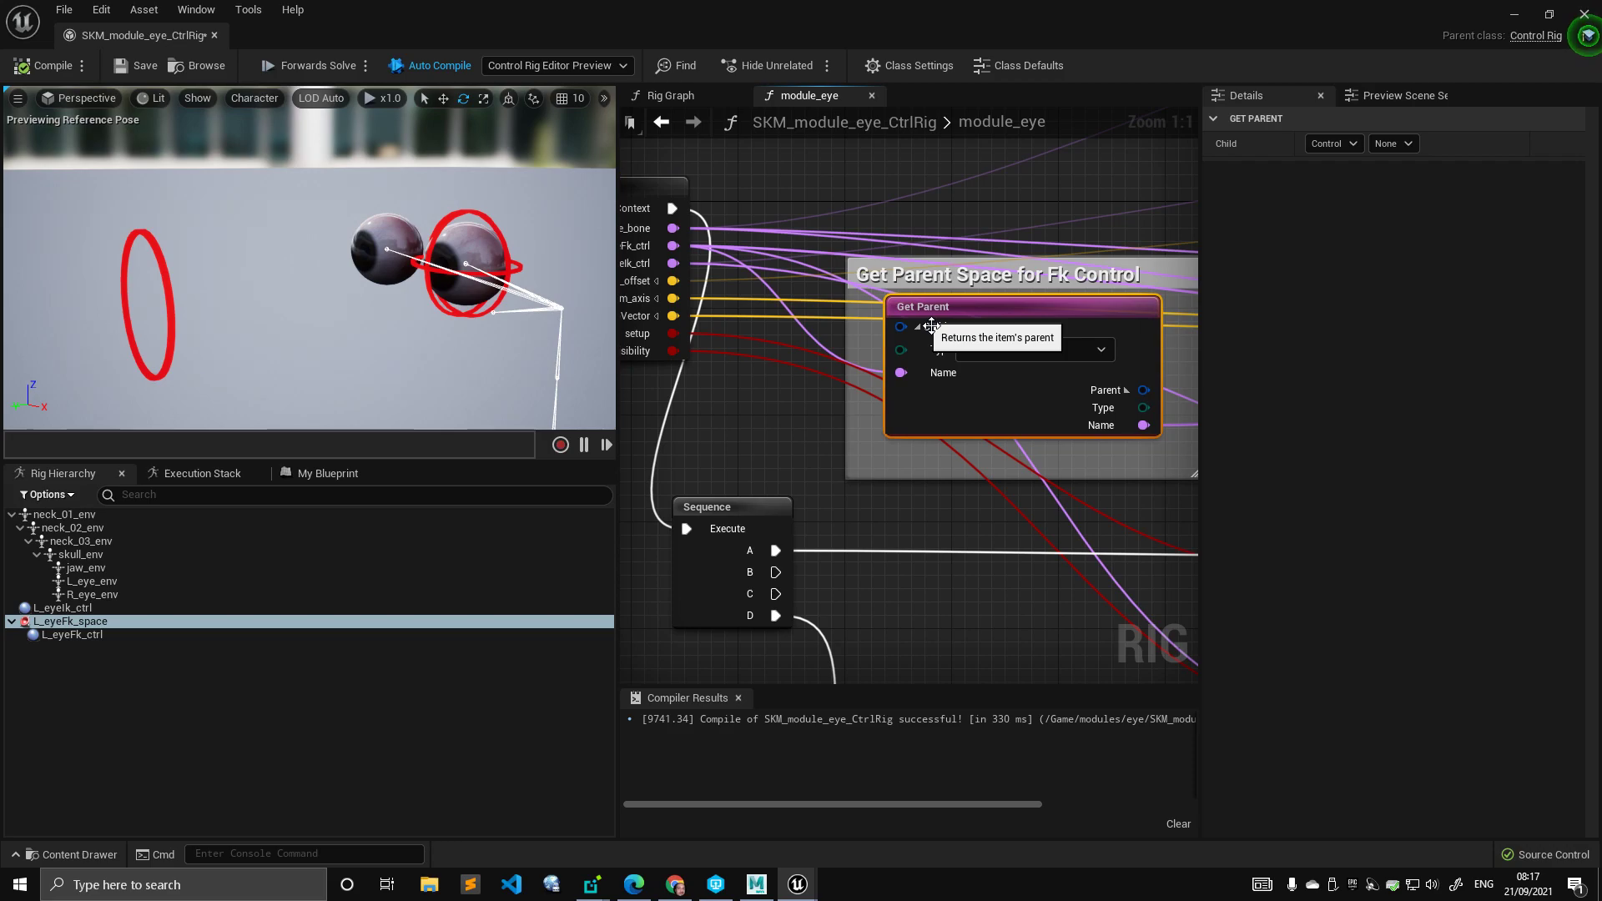
click(83, 621)
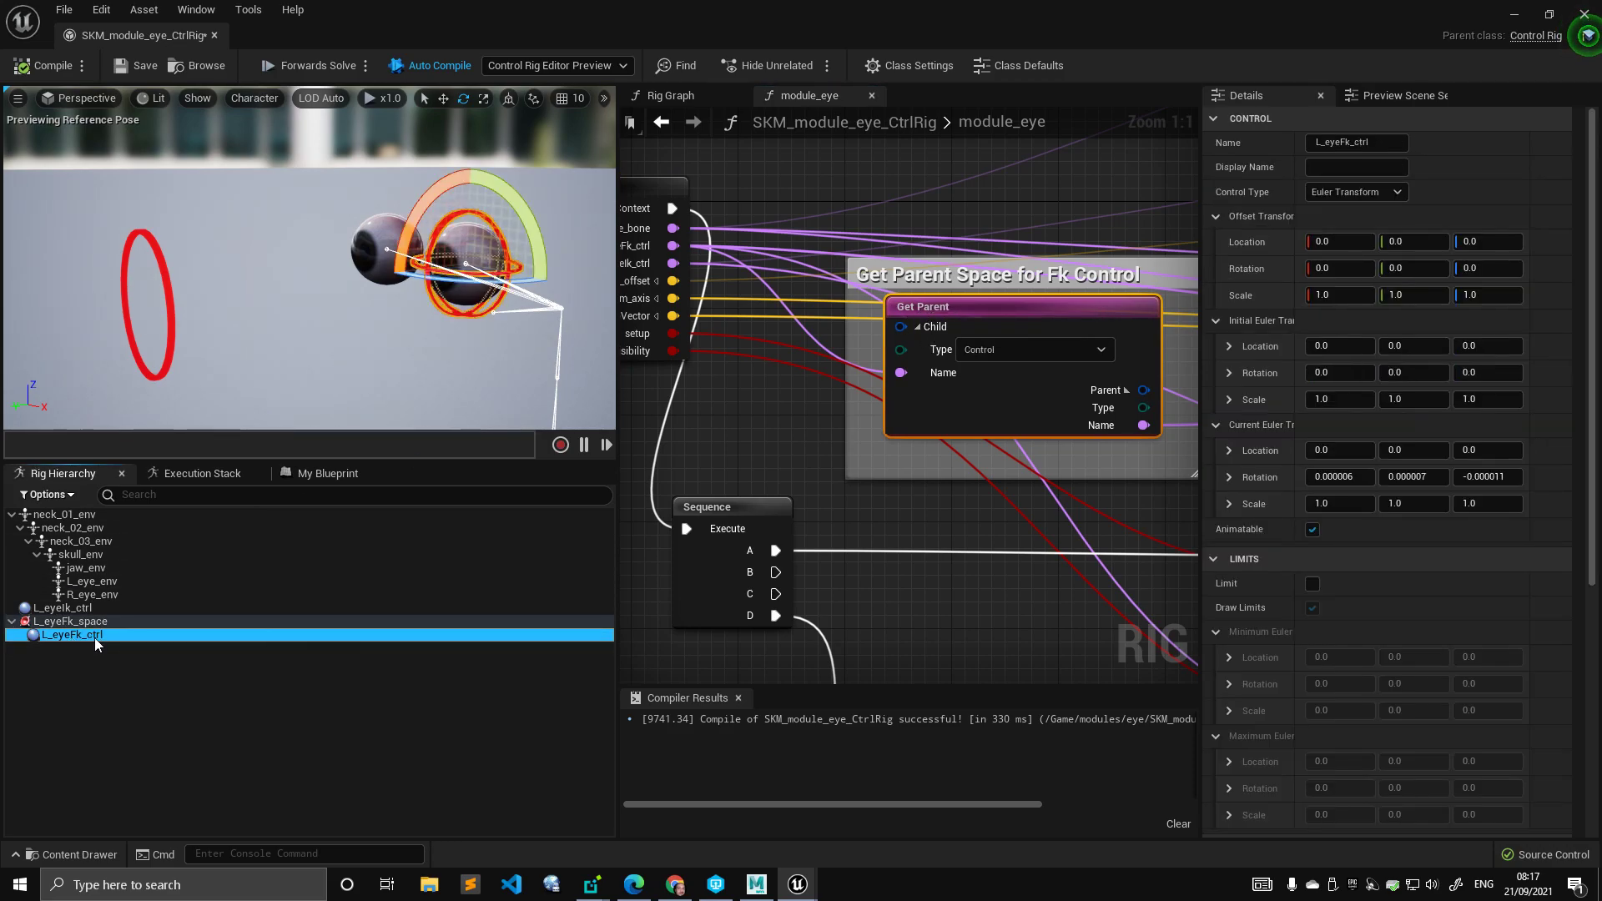
click(73, 622)
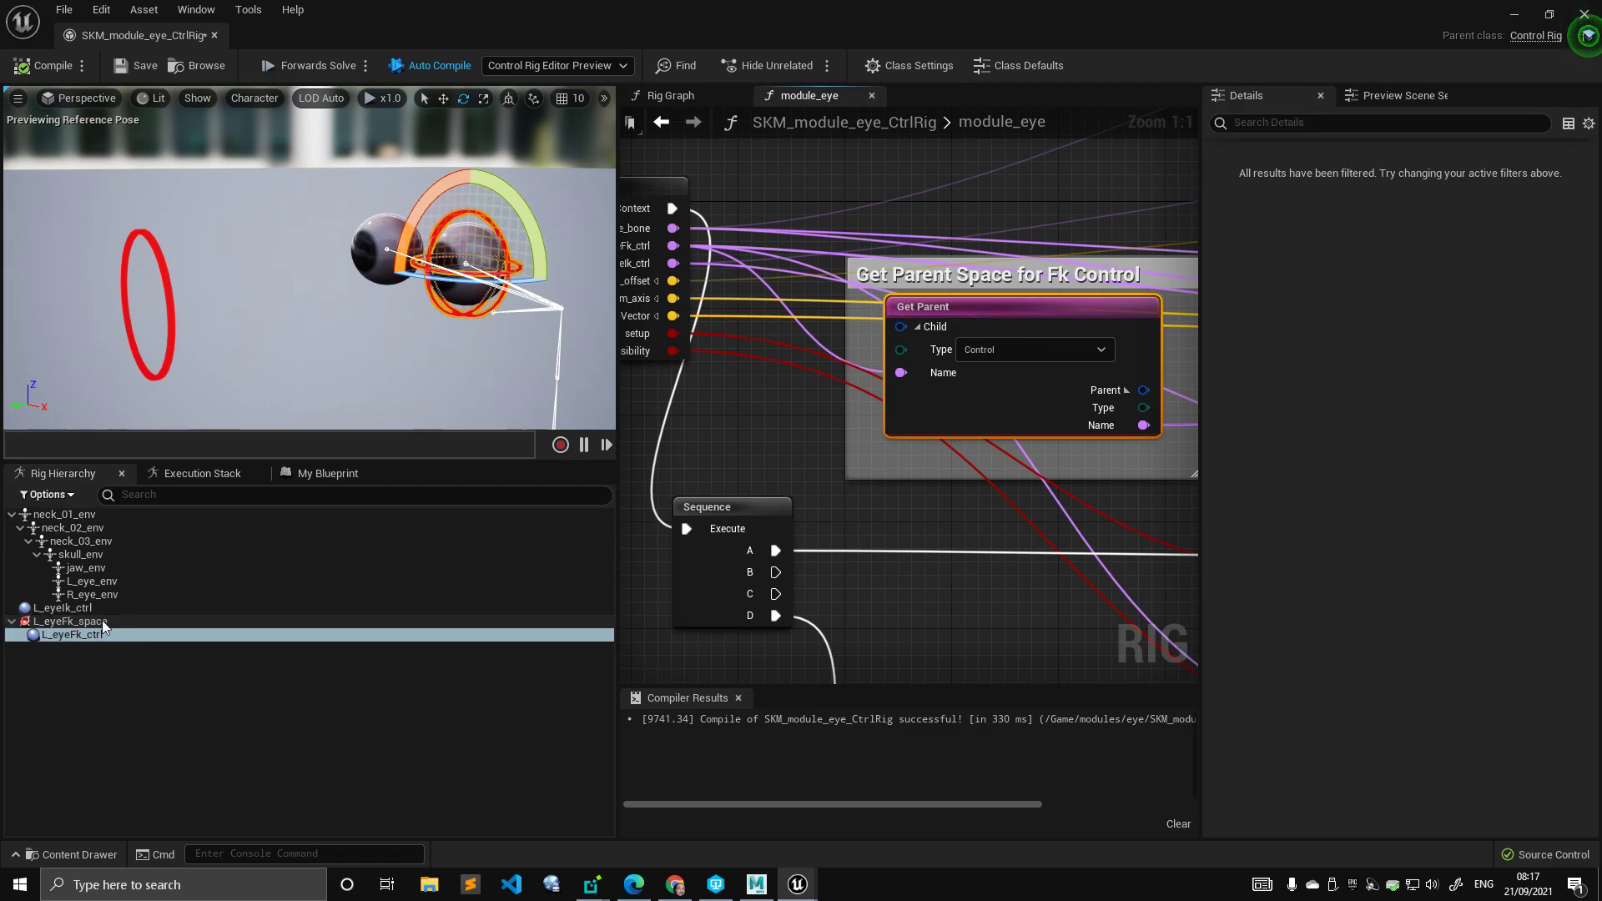
Inspect the Get Transform - Bone node in the Fk space position section and frame its L_eye_env bone in the viewport.
click(1040, 498)
scroll(834, 447, down, 5)
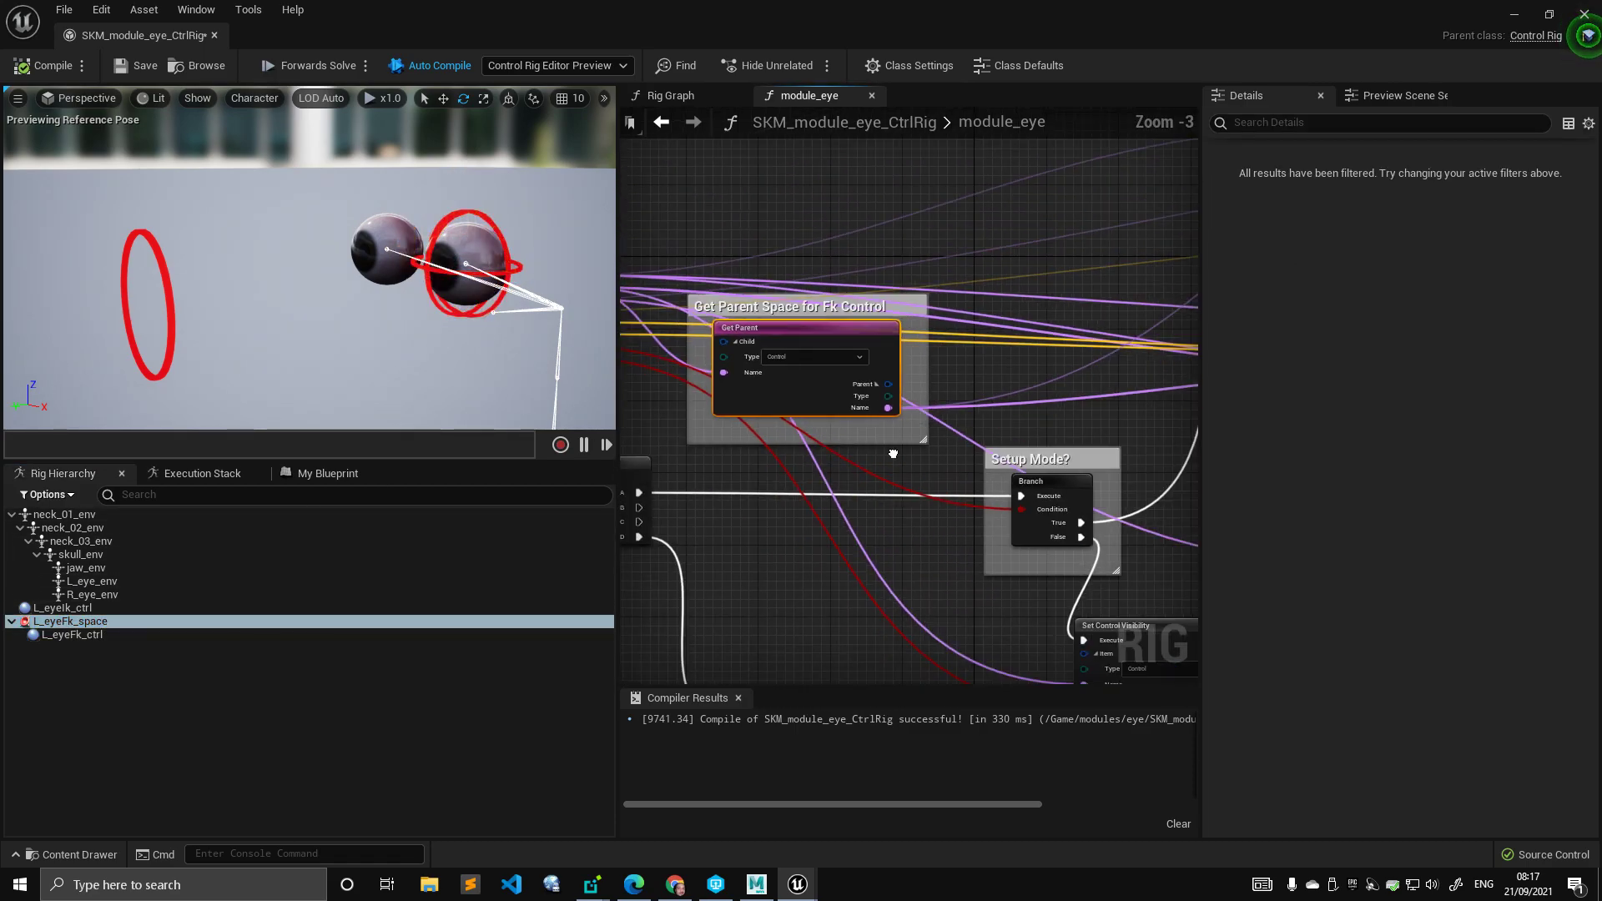
click(647, 362)
scroll(908, 453, up, 2)
right_drag(933, 452, 718, 377)
scroll(719, 377, down, 4)
right_drag(797, 321, 712, 432)
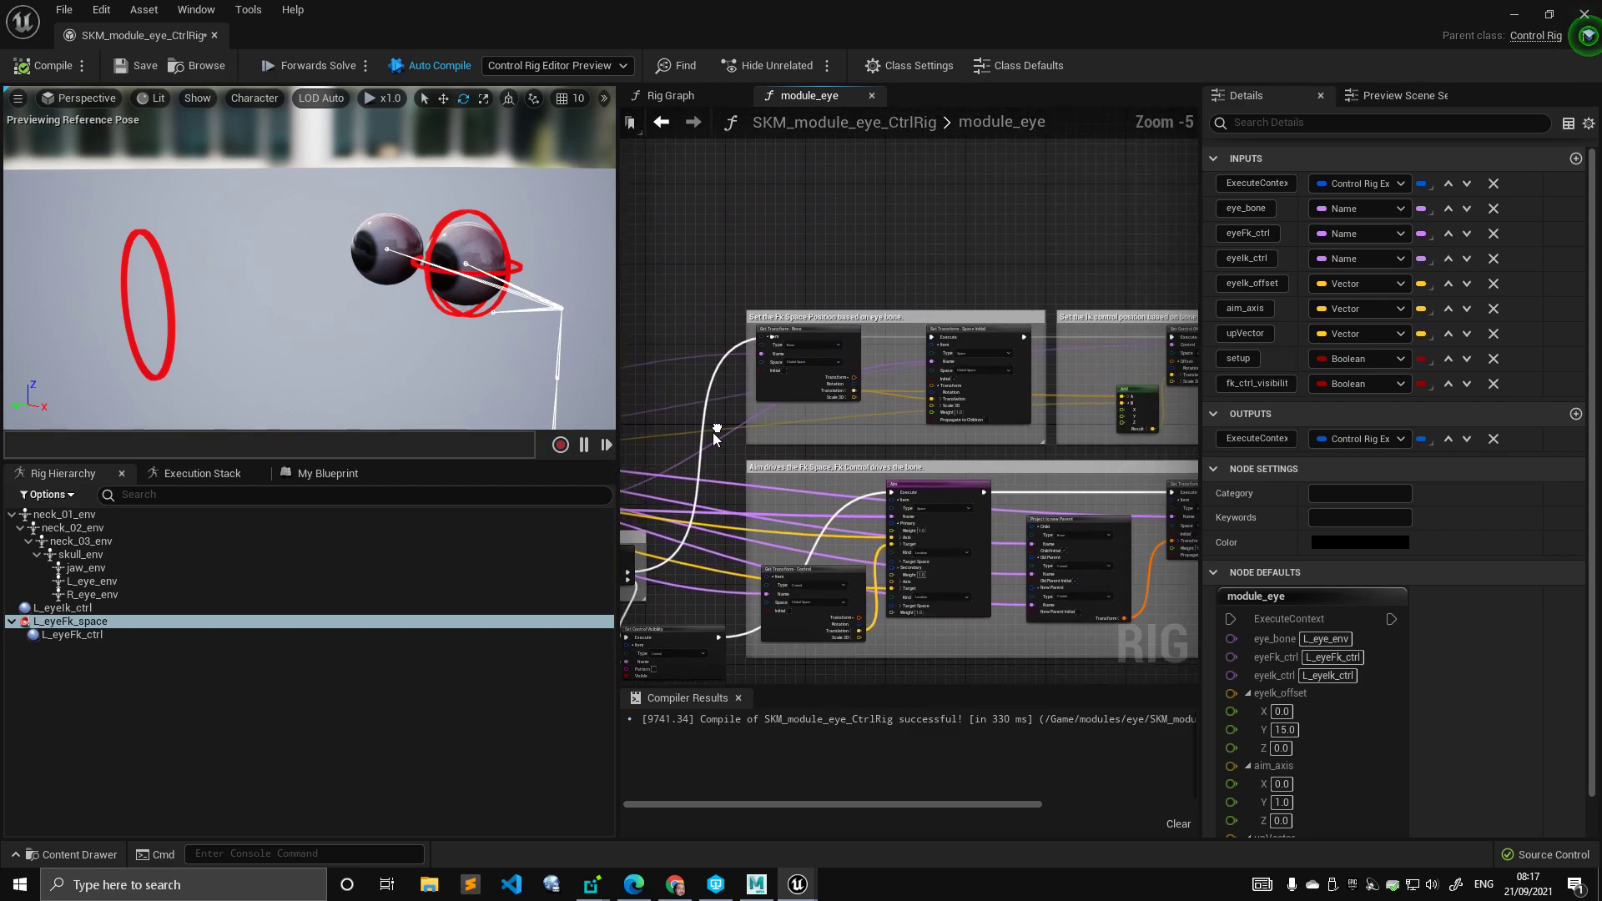
scroll(713, 432, up, 4)
right_drag(840, 415, 784, 467)
scroll(784, 467, up, 1)
click(777, 403)
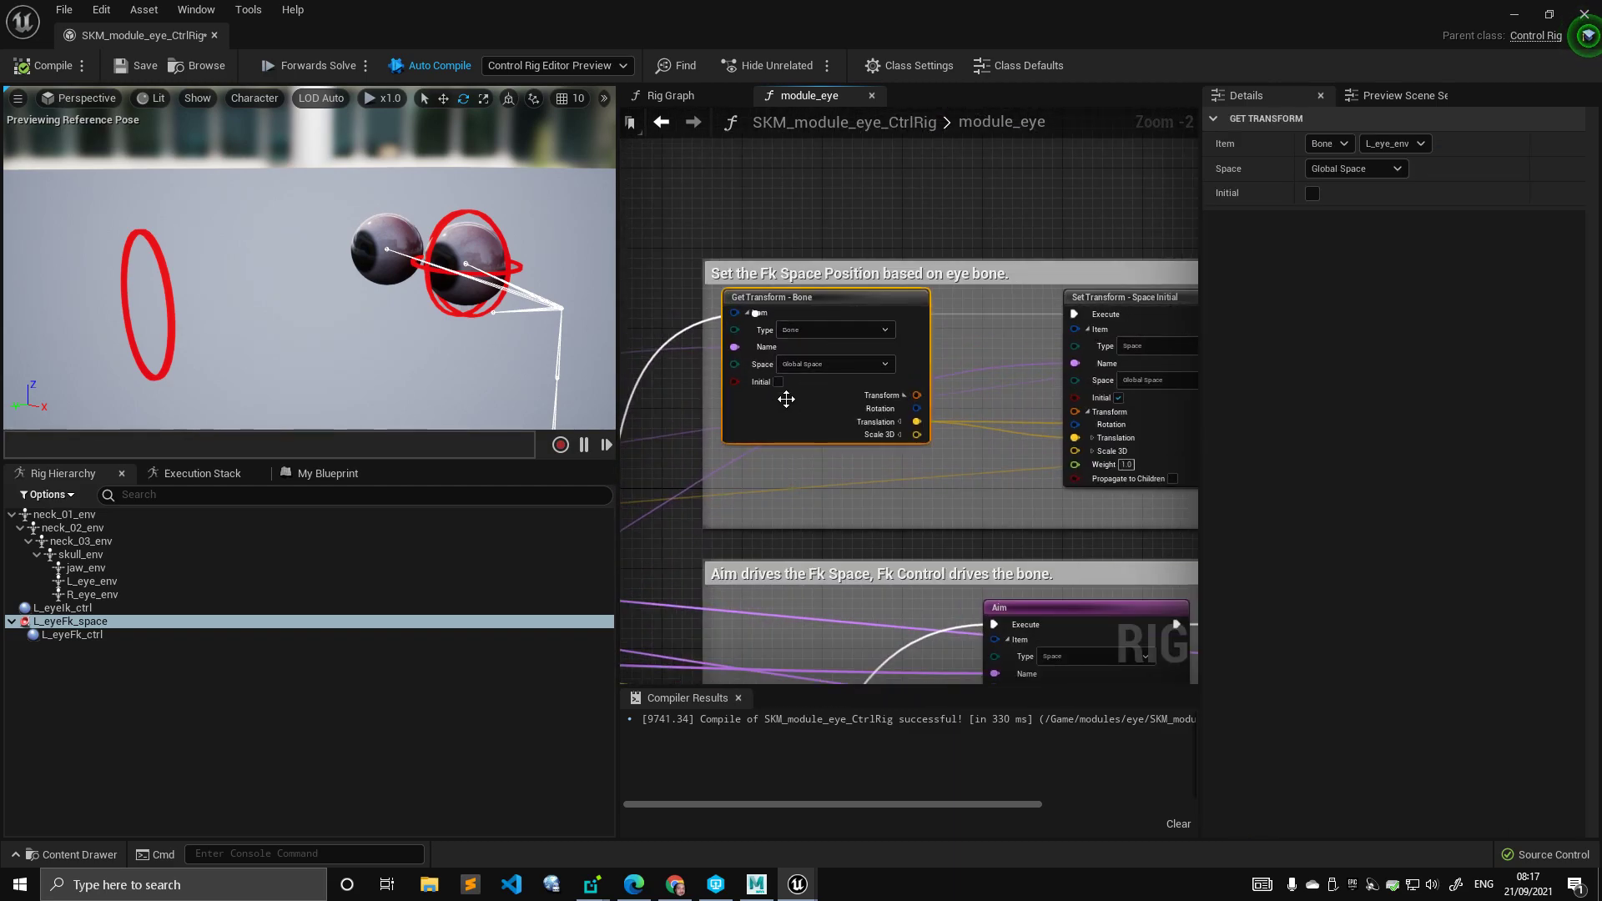
click(92, 582)
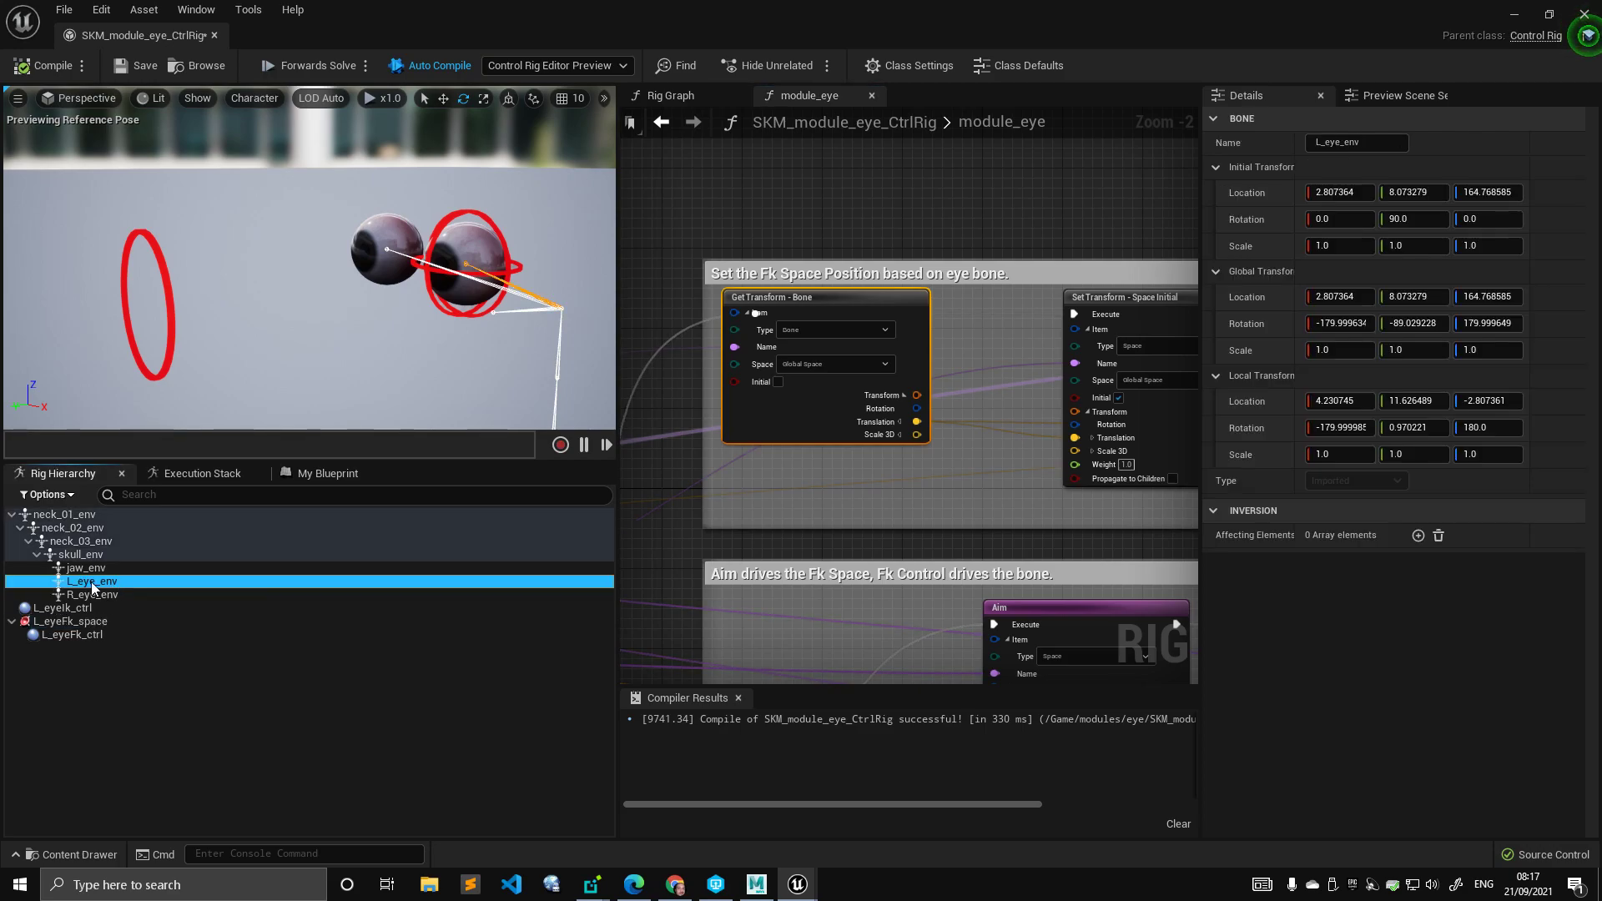
key(f)
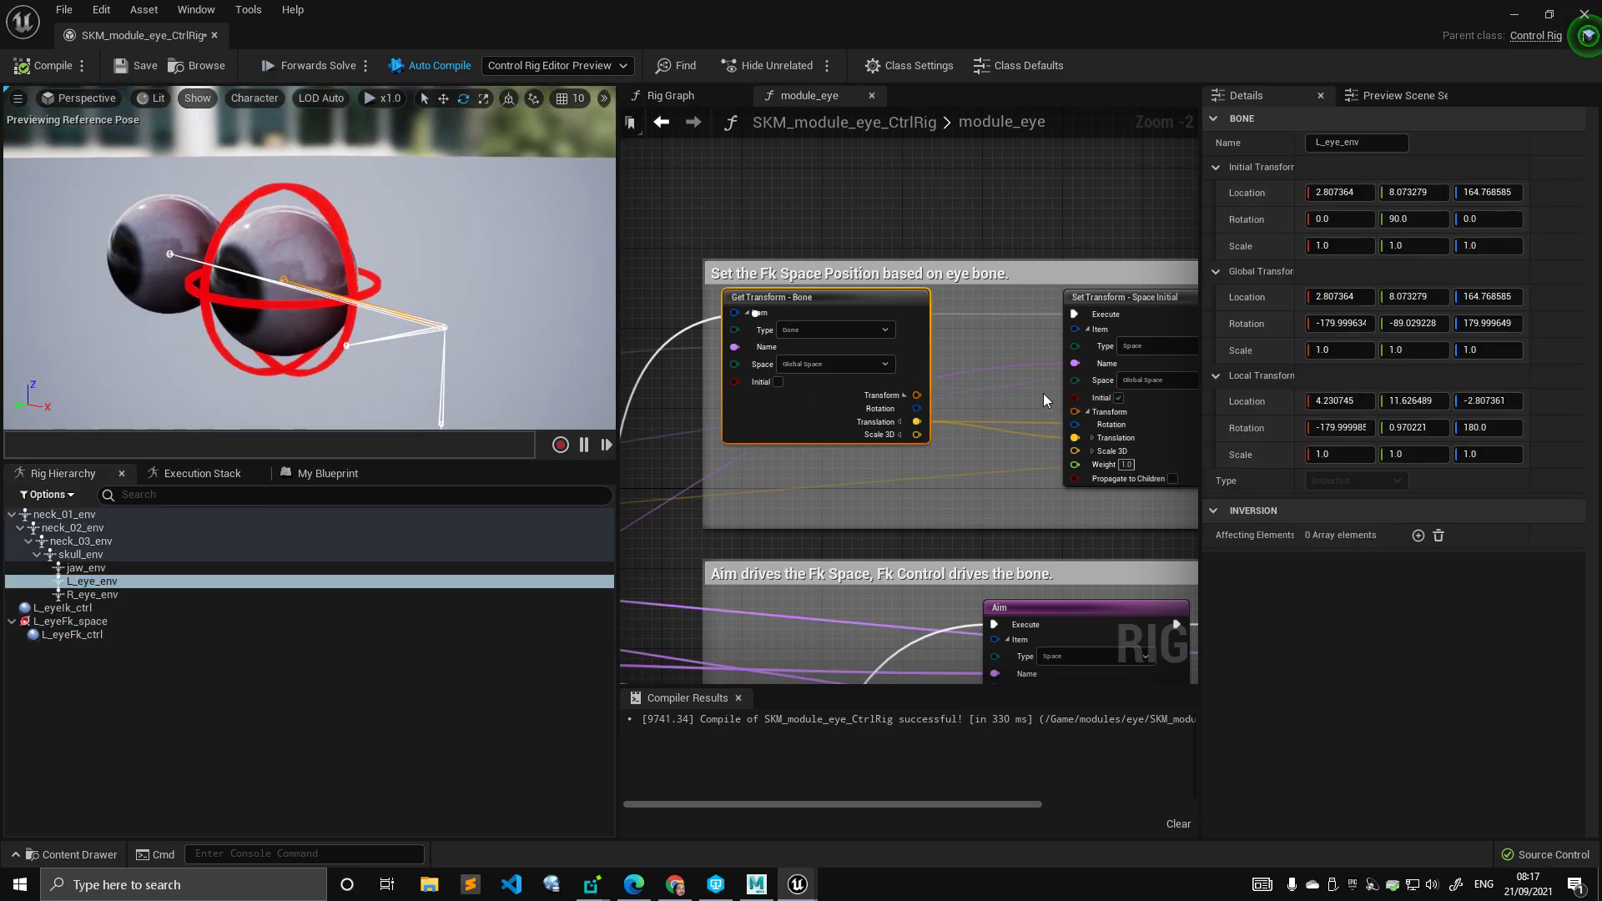
Inspect Set Transform - Space Initial and the Get Parent node, comparing the transforms of L_eyeFk_space and L_eye_env.
click(1114, 302)
scroll(978, 237, down, 2)
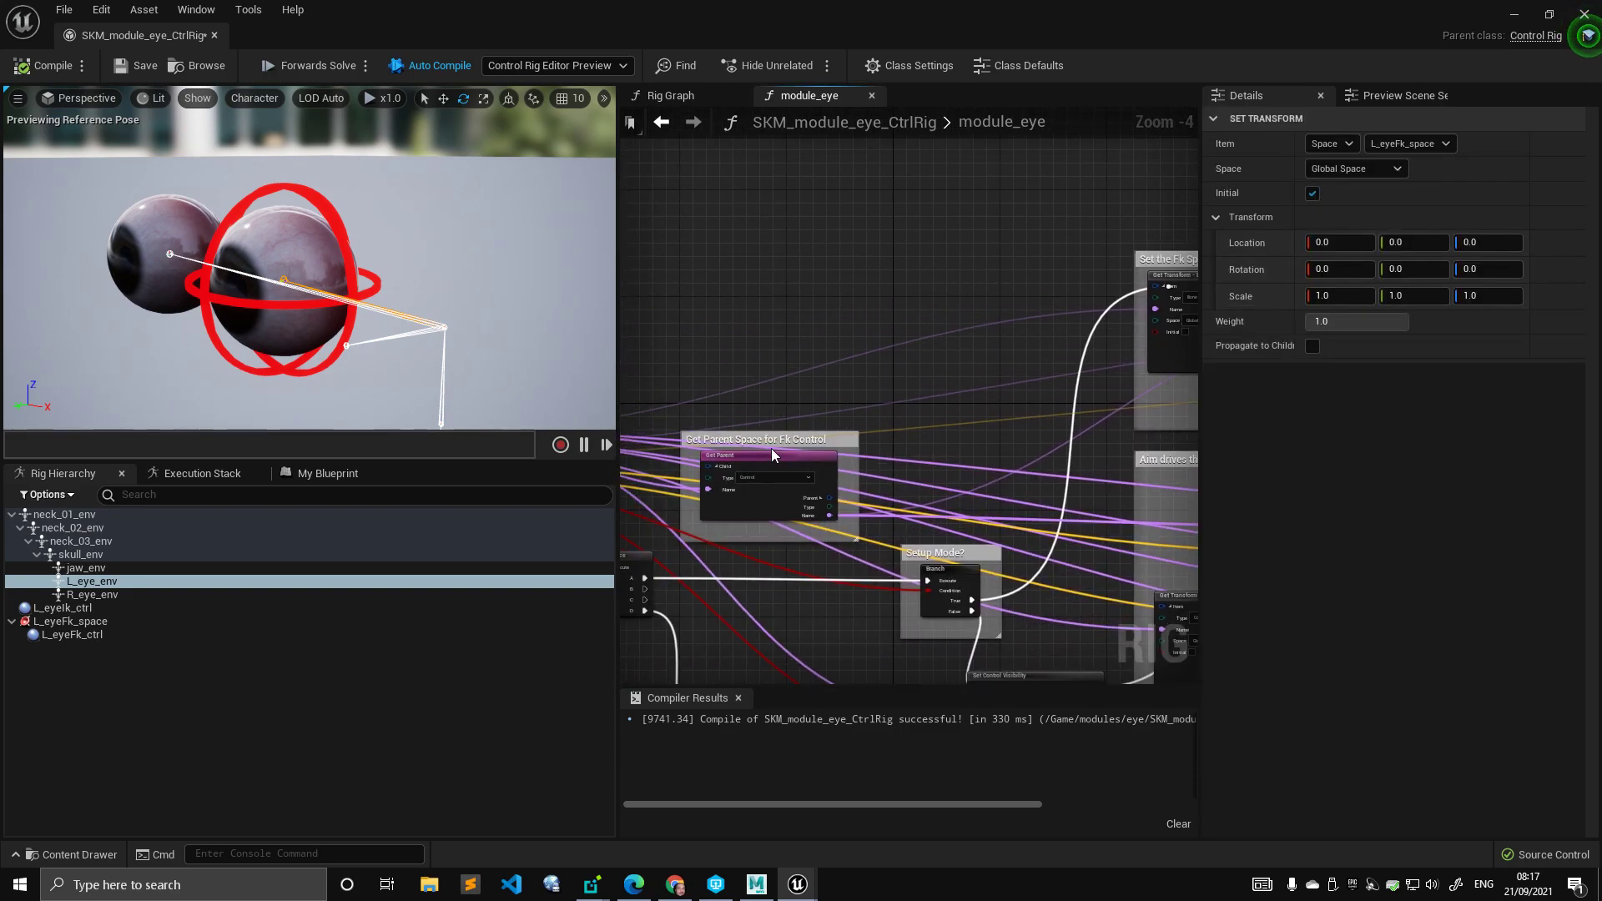
click(771, 455)
scroll(771, 454, up, 2)
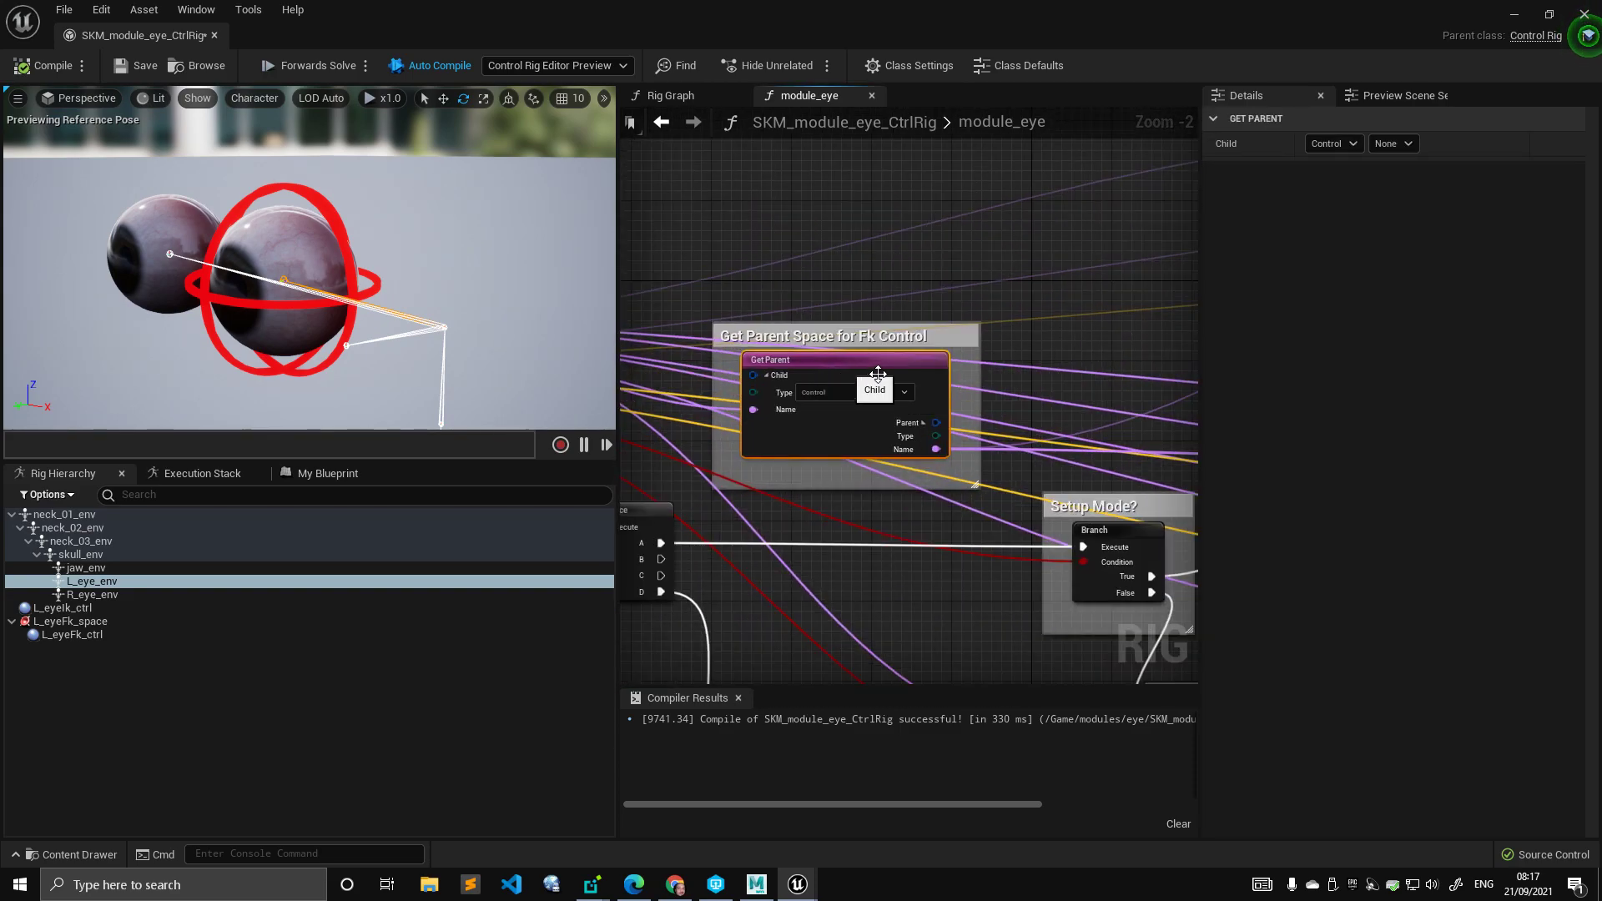
click(79, 621)
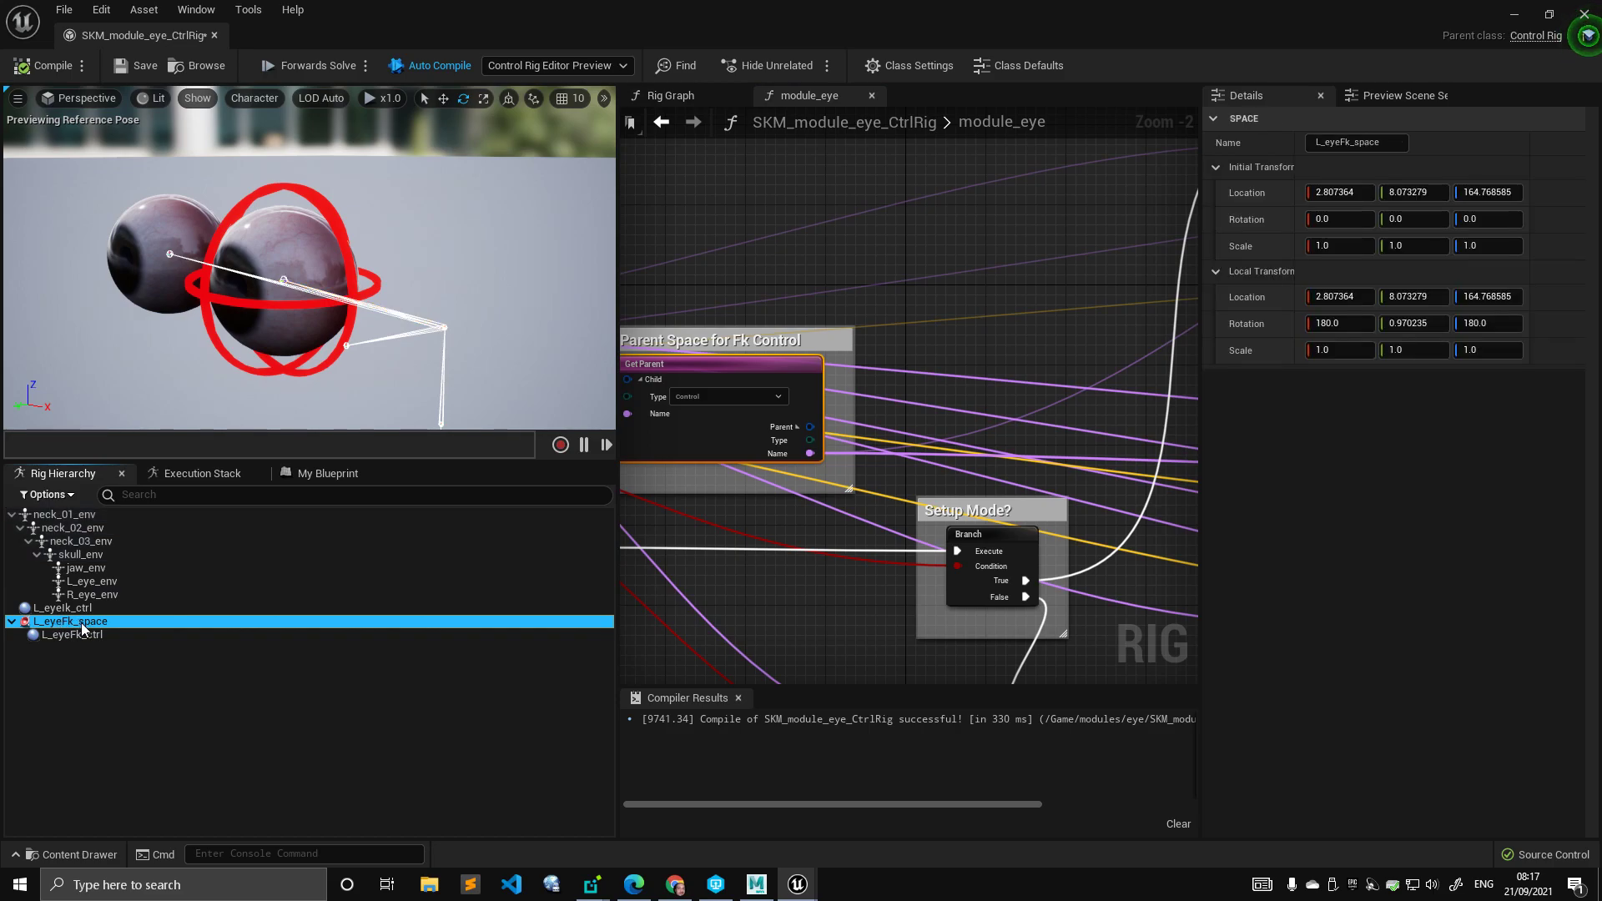
click(82, 583)
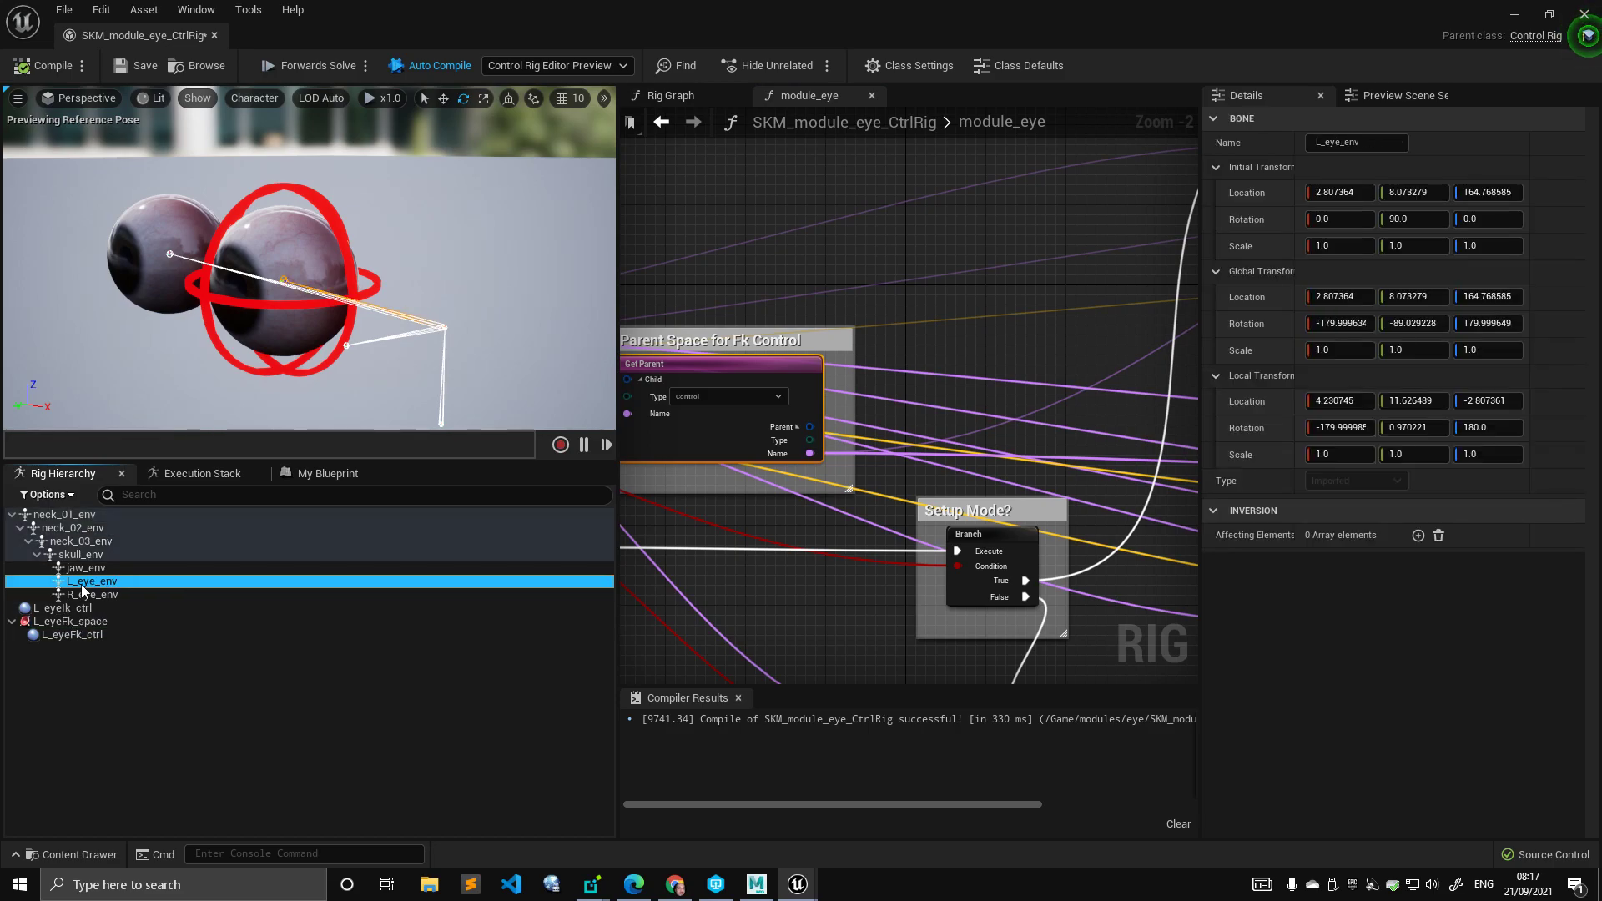
Examine the Ik control position section based on bone + offset and select L_eyeIk_ctrl in front of the eye, using the move gizmo.
right_drag(937, 338, 723, 328)
scroll(835, 321, down, 3)
right_drag(1129, 346, 851, 397)
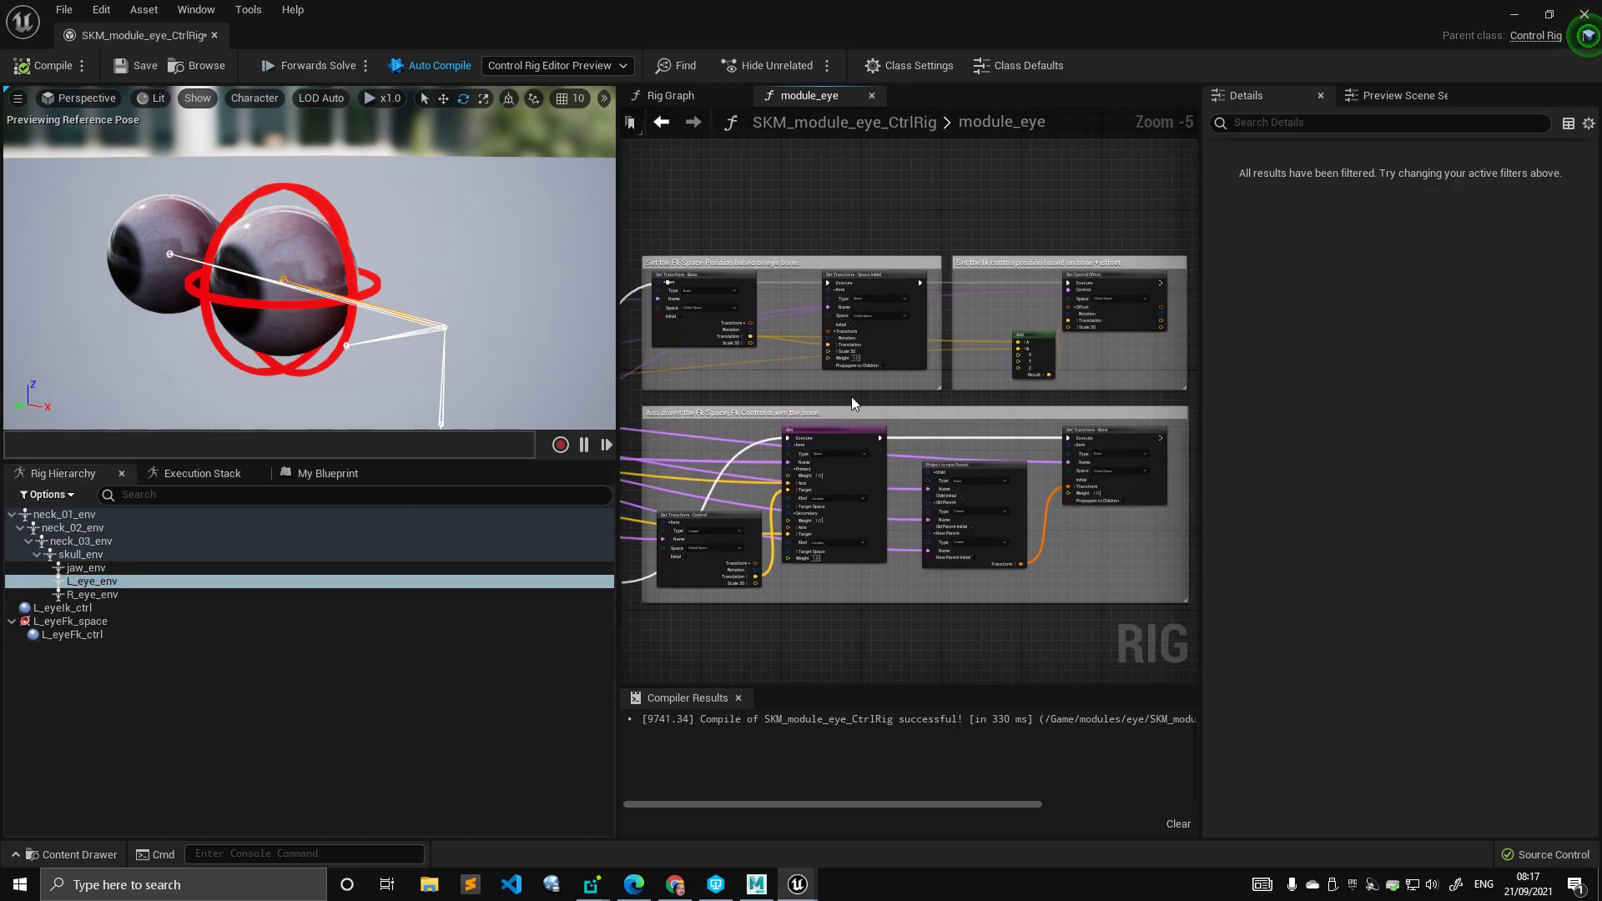
scroll(851, 397, up, 2)
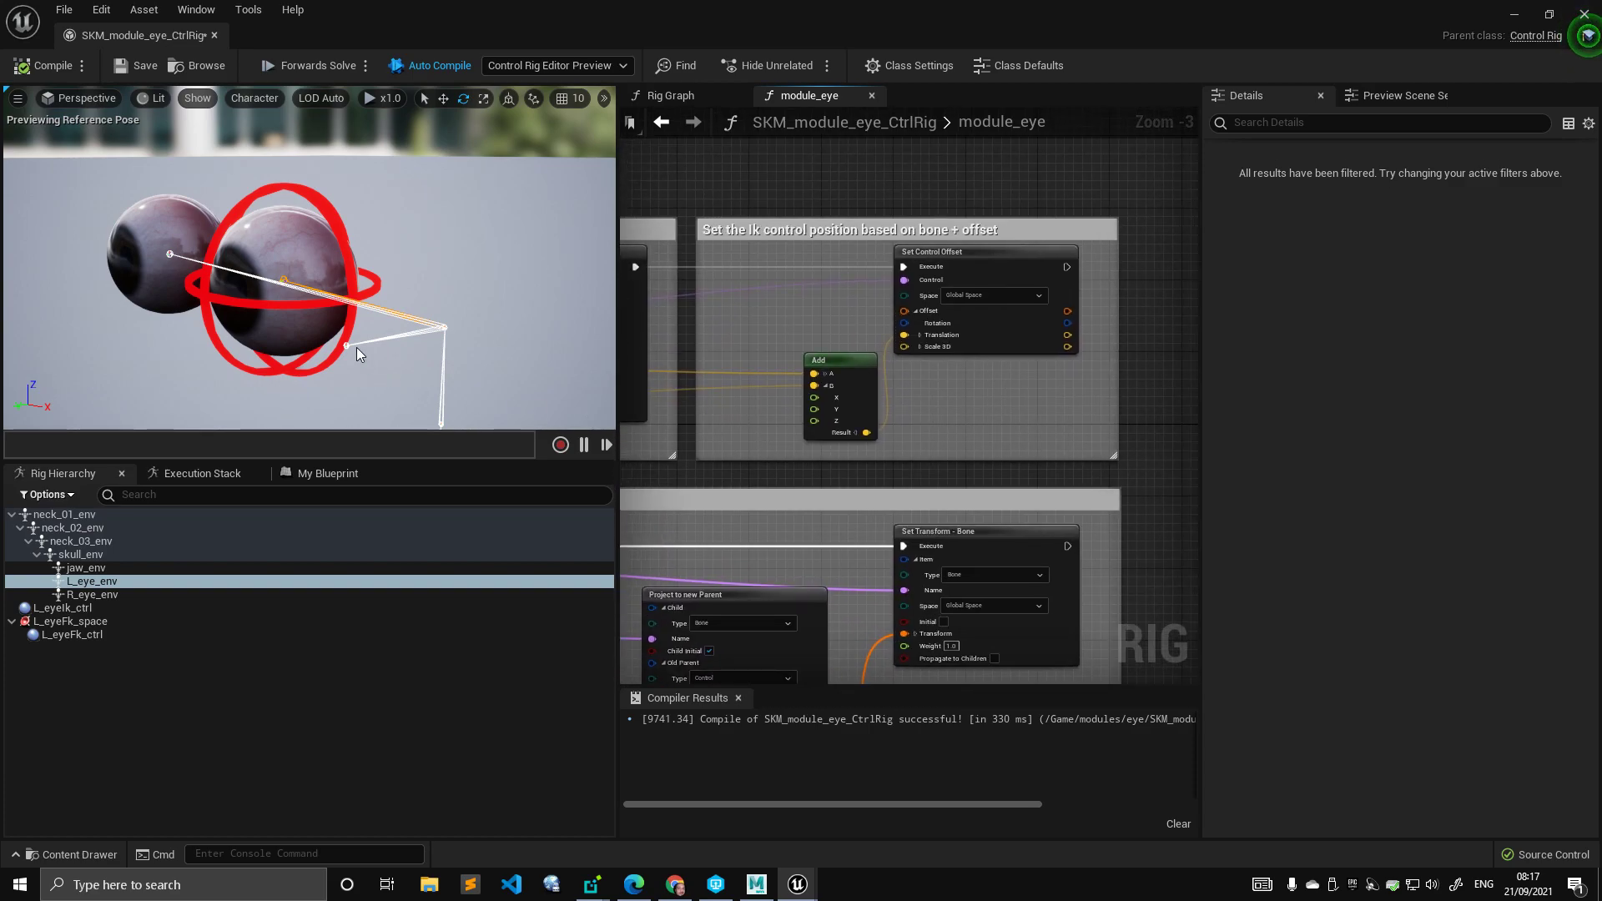
alt+drag(424, 332, 276, 321)
click(382, 225)
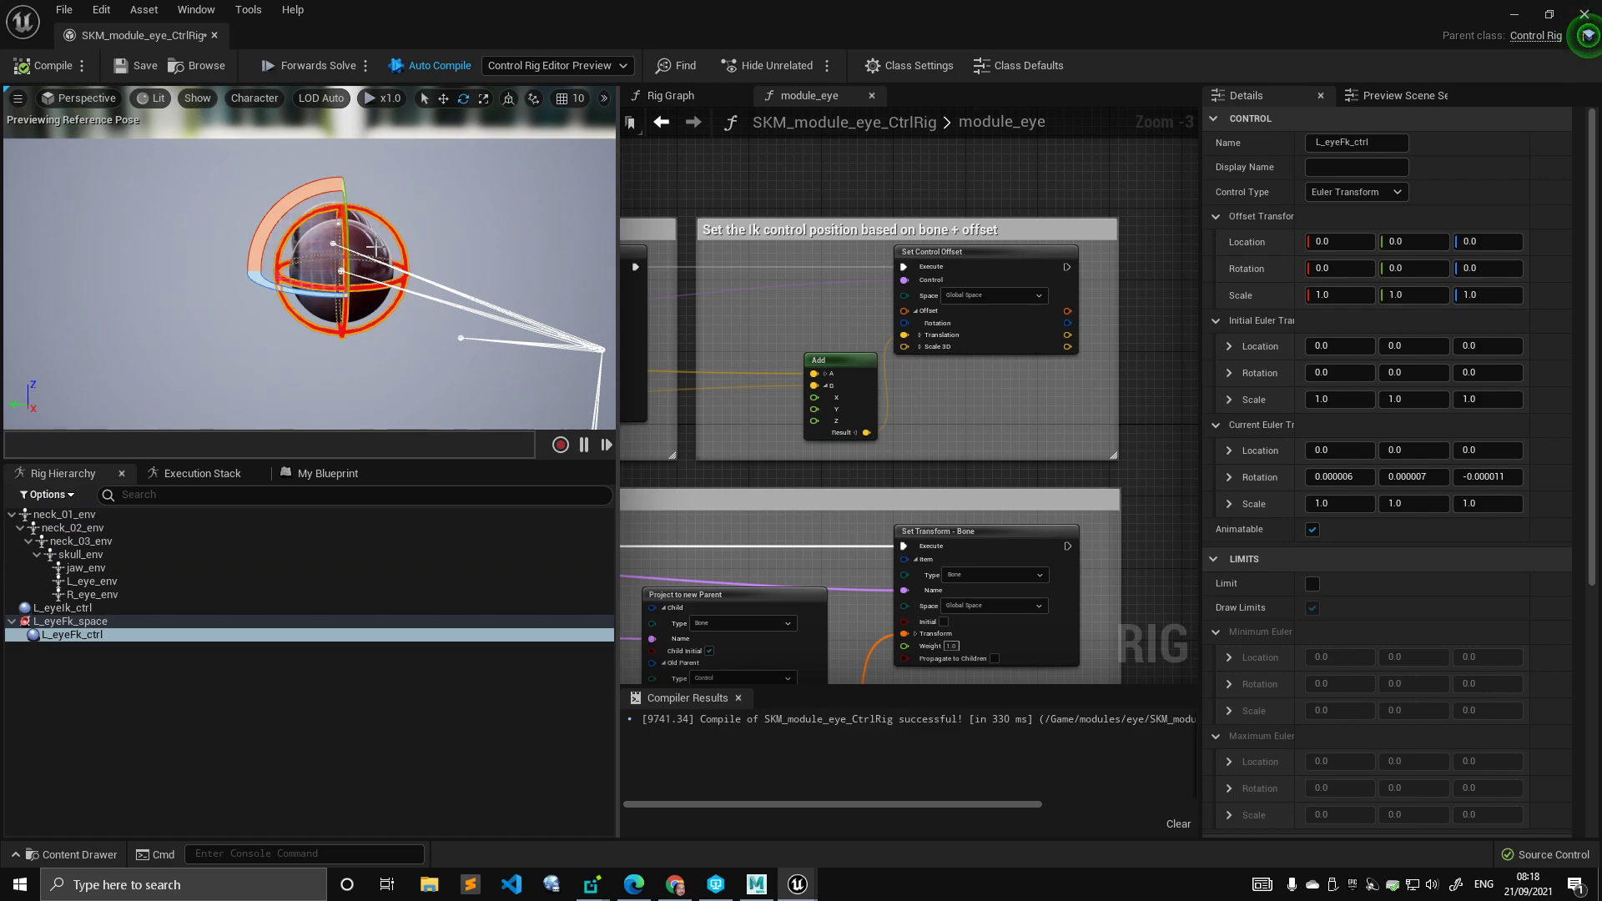
key(w)
right_drag(366, 283, 220, 239)
click(69, 220)
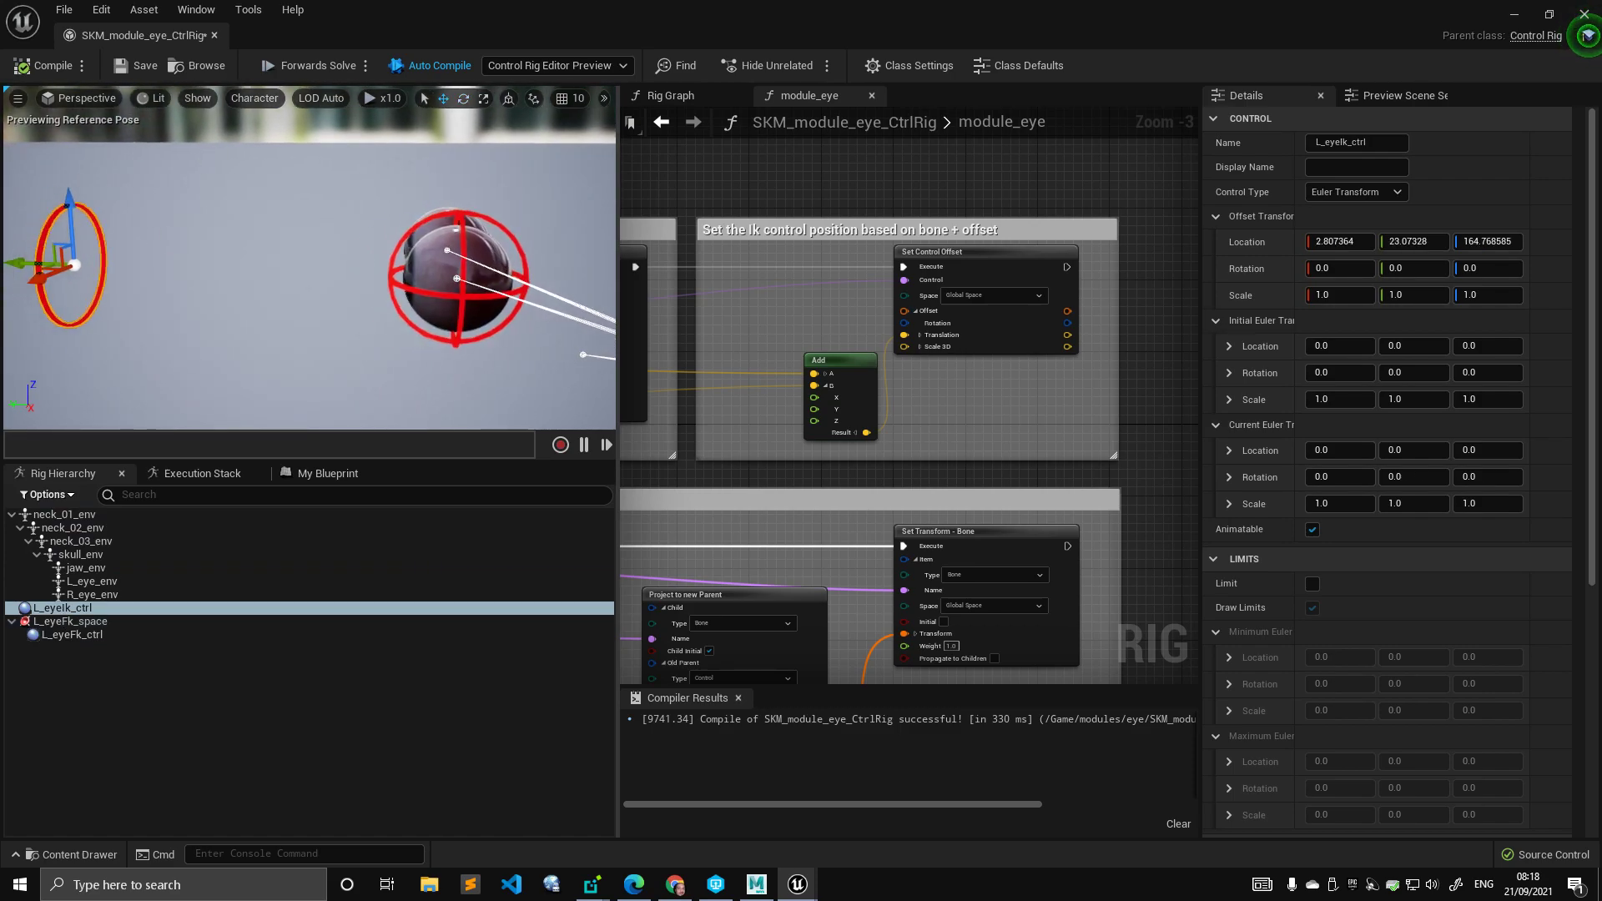
key(a)
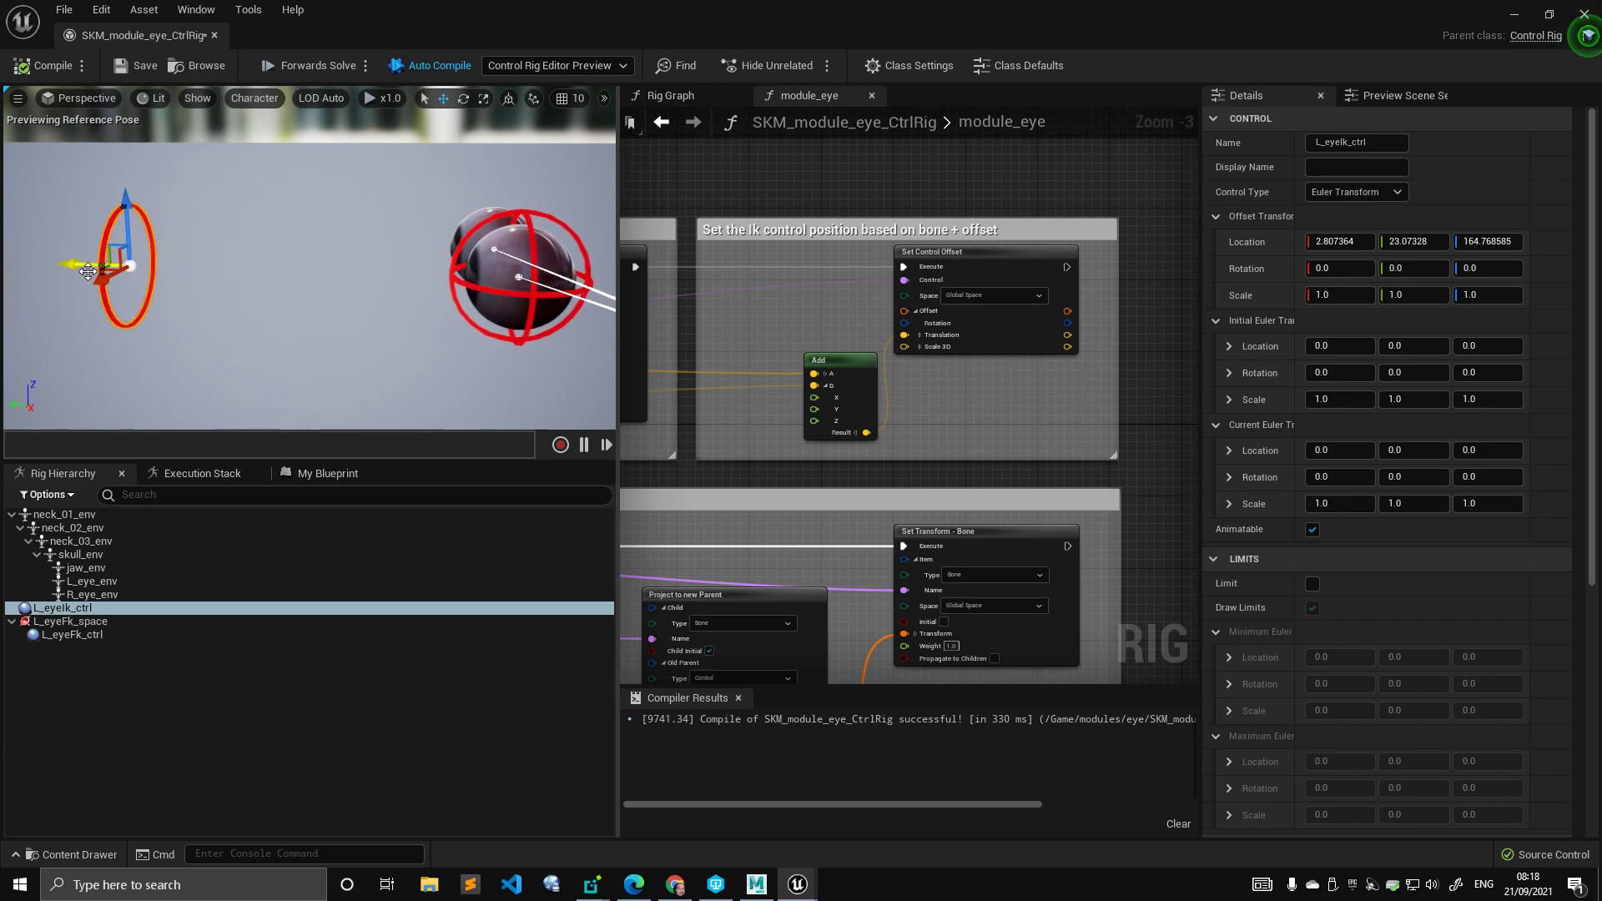
Trace the eyeIk_offset input from the Entry node to the Add node in the Ik control position section.
right_drag(680, 326, 1195, 326)
right_drag(853, 326, 1197, 319)
right_drag(804, 369, 1198, 200)
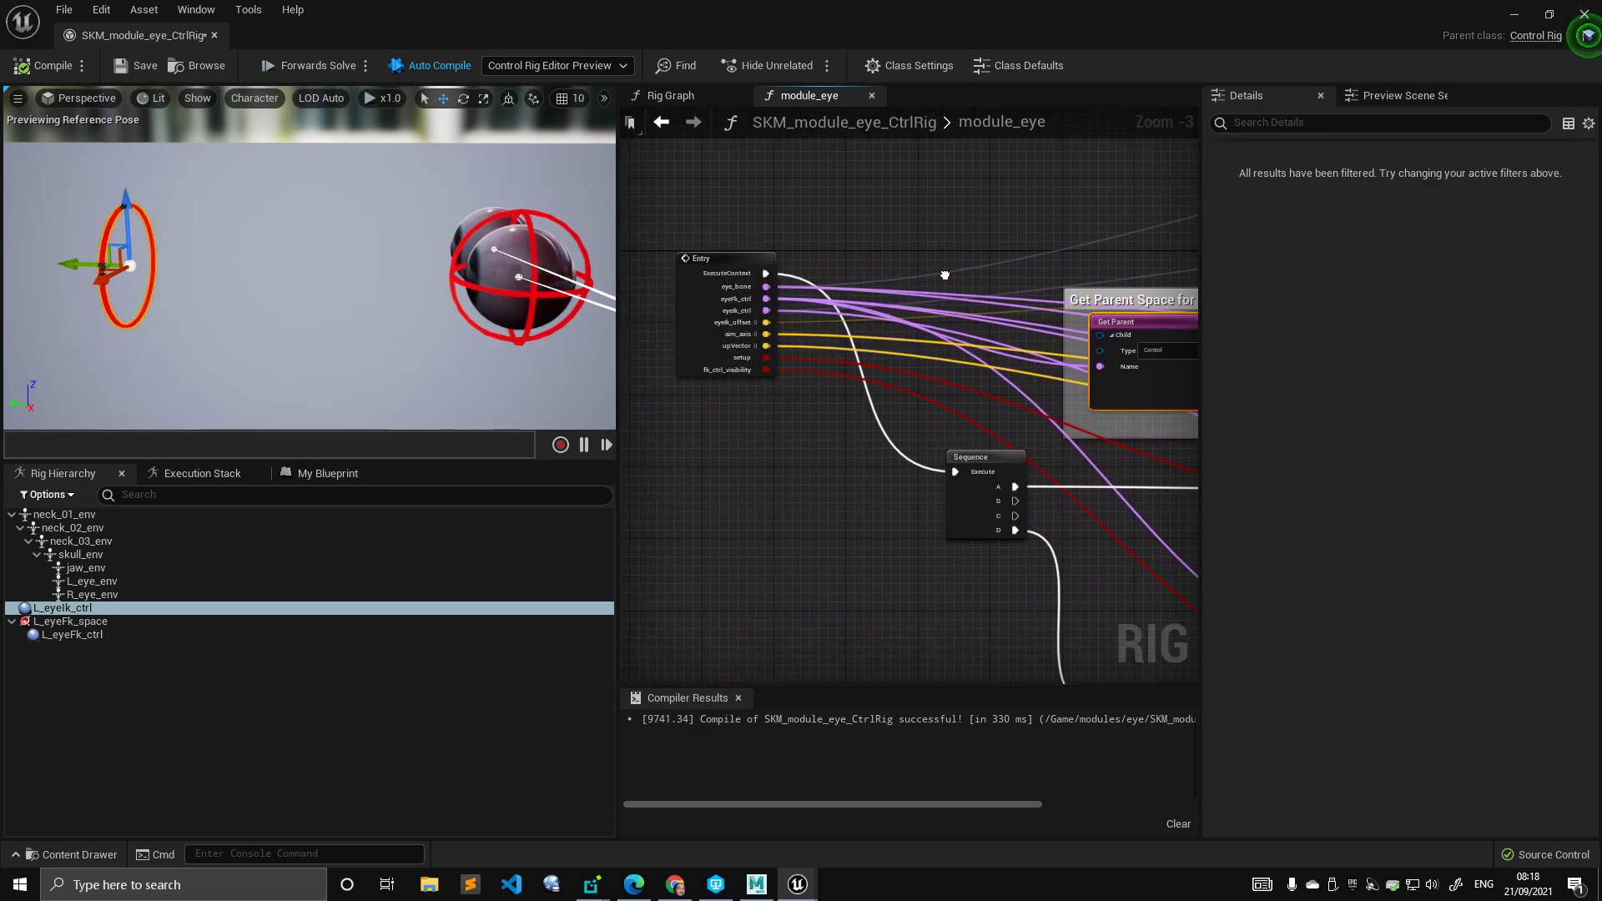
scroll(954, 328, up, 3)
right_drag(810, 331, 859, 369)
scroll(859, 369, down, 4)
scroll(913, 410, up, 4)
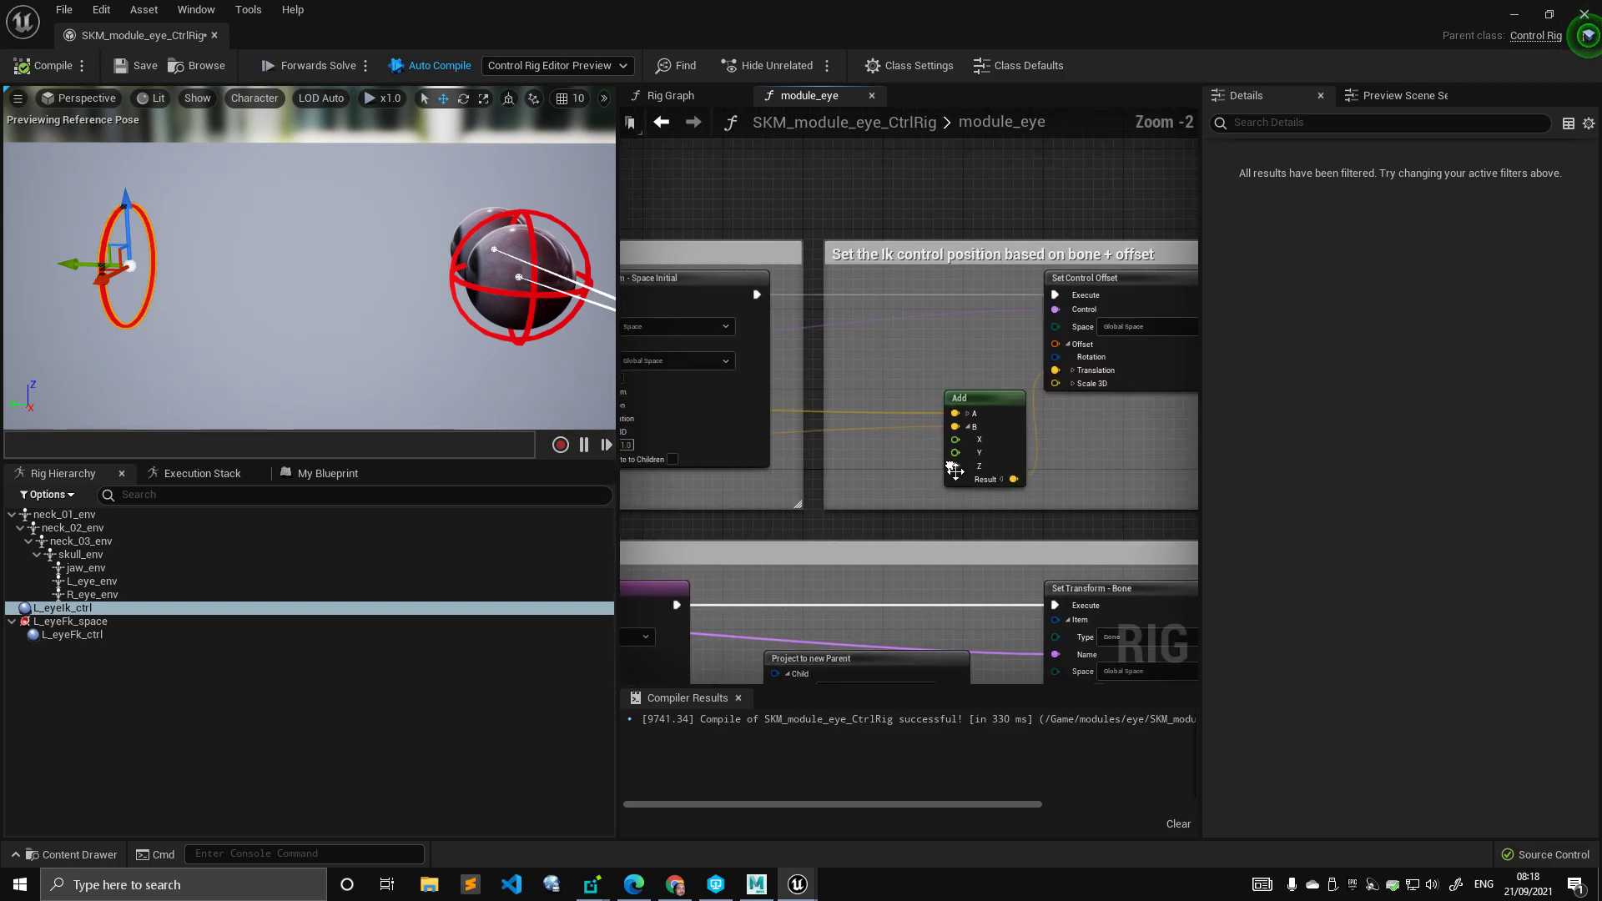
right_drag(937, 458, 868, 470)
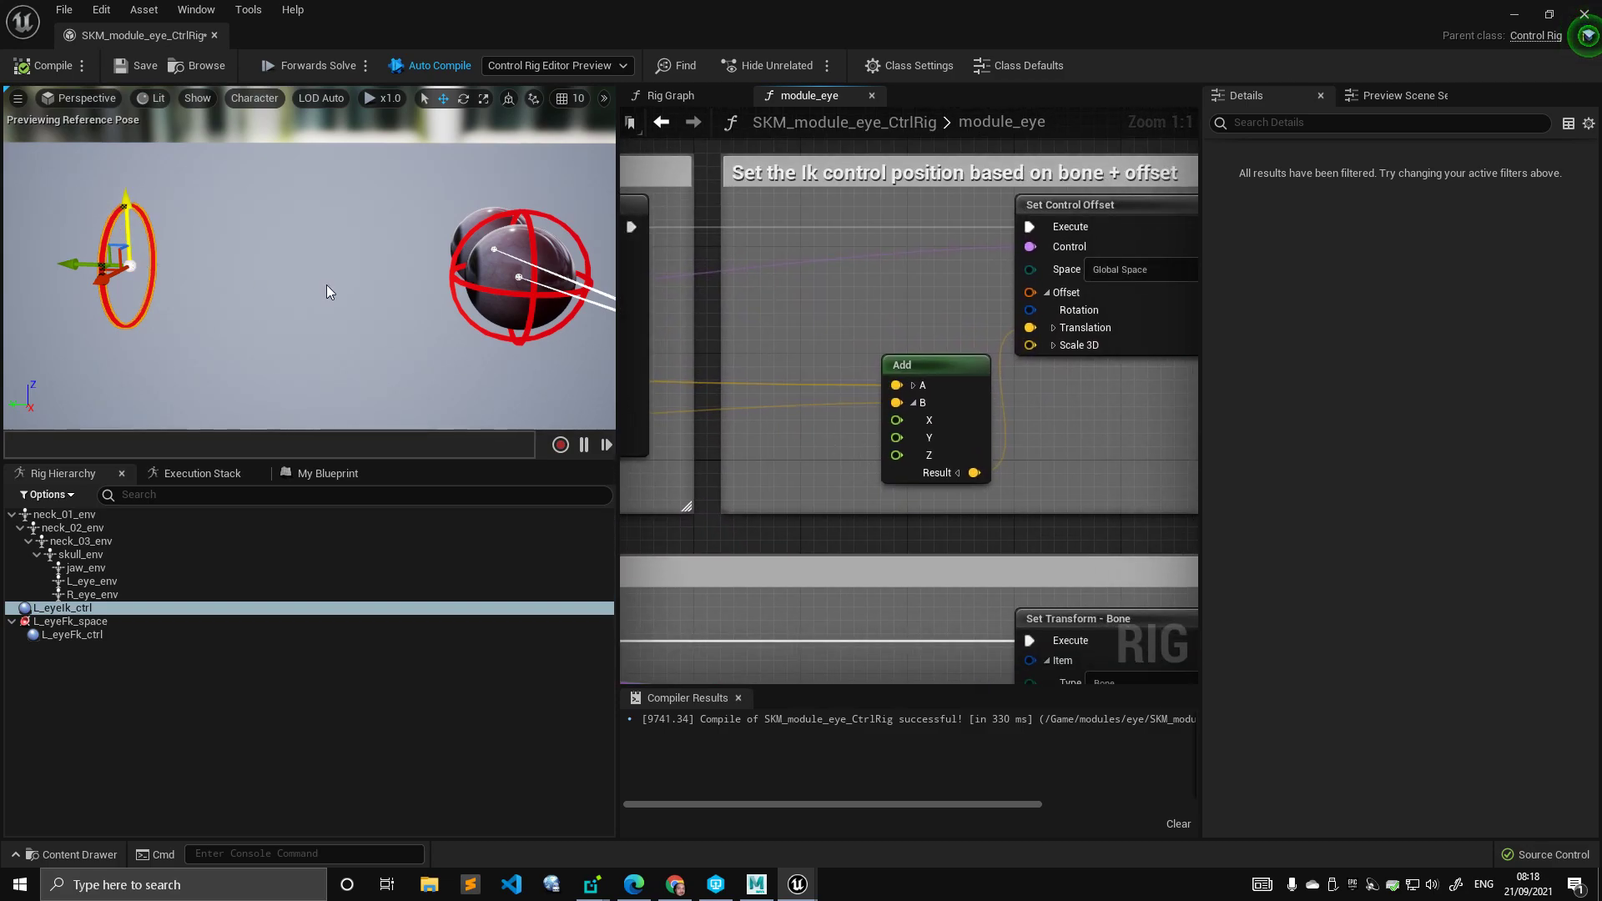
Inspect the Set Control Offset node, its Add node, and the Get Transform - Bone node that supplies the eye bone's translation.
click(1154, 228)
right_drag(1155, 229, 1220, 234)
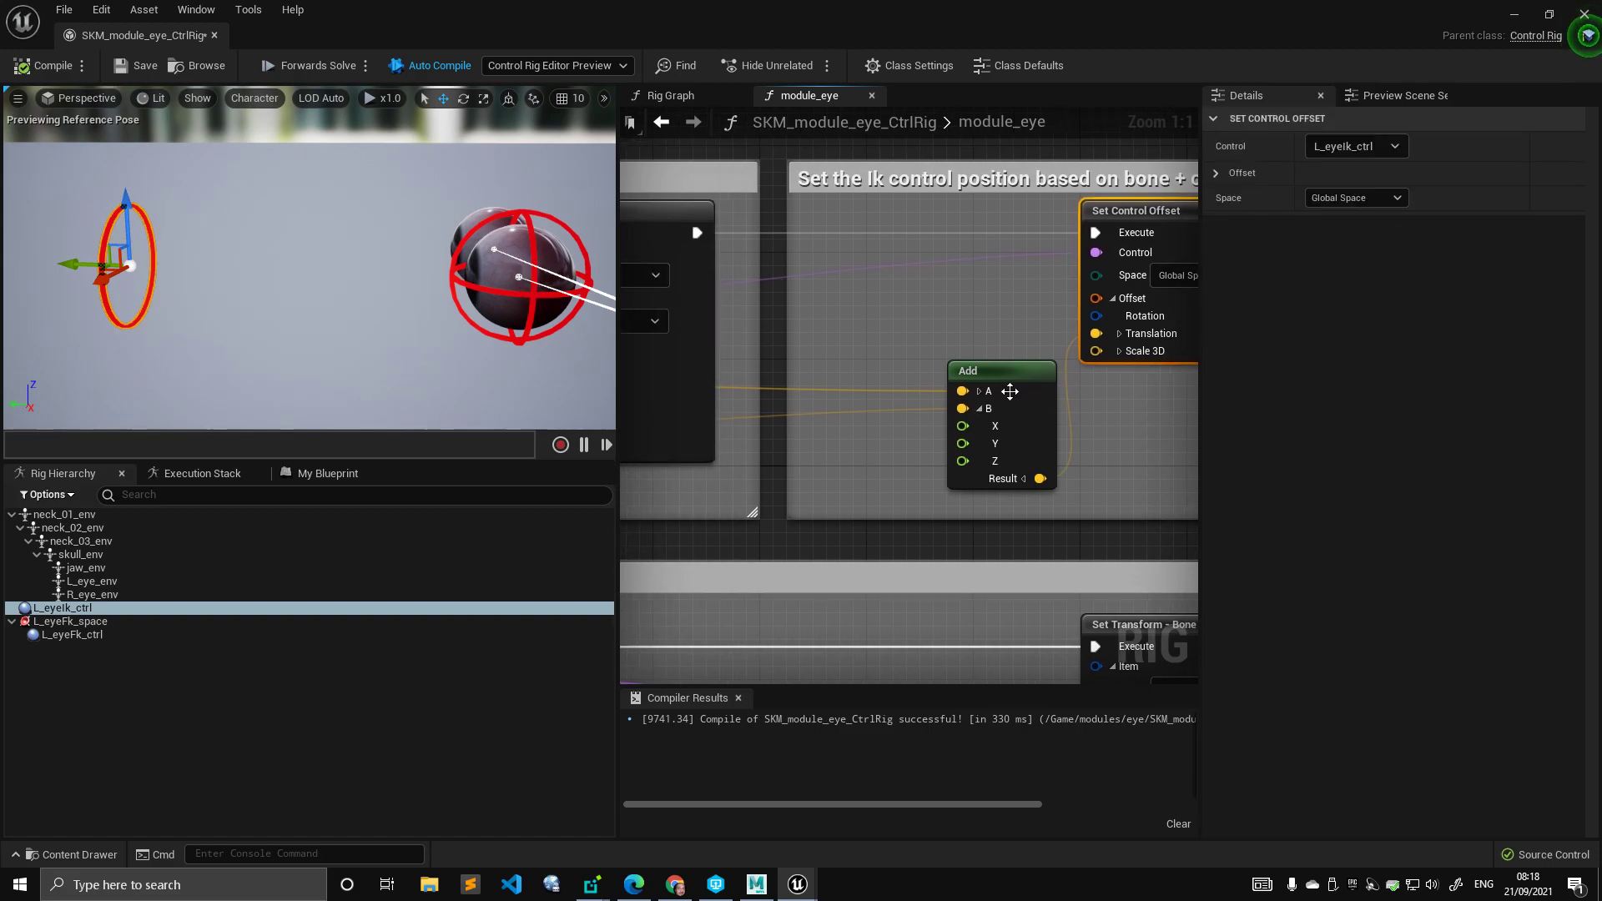
drag(1012, 390, 977, 387)
right_drag(626, 354, 1053, 347)
scroll(804, 358, down, 2)
scroll(883, 343, down, 1)
click(792, 352)
right_drag(1081, 252, 957, 244)
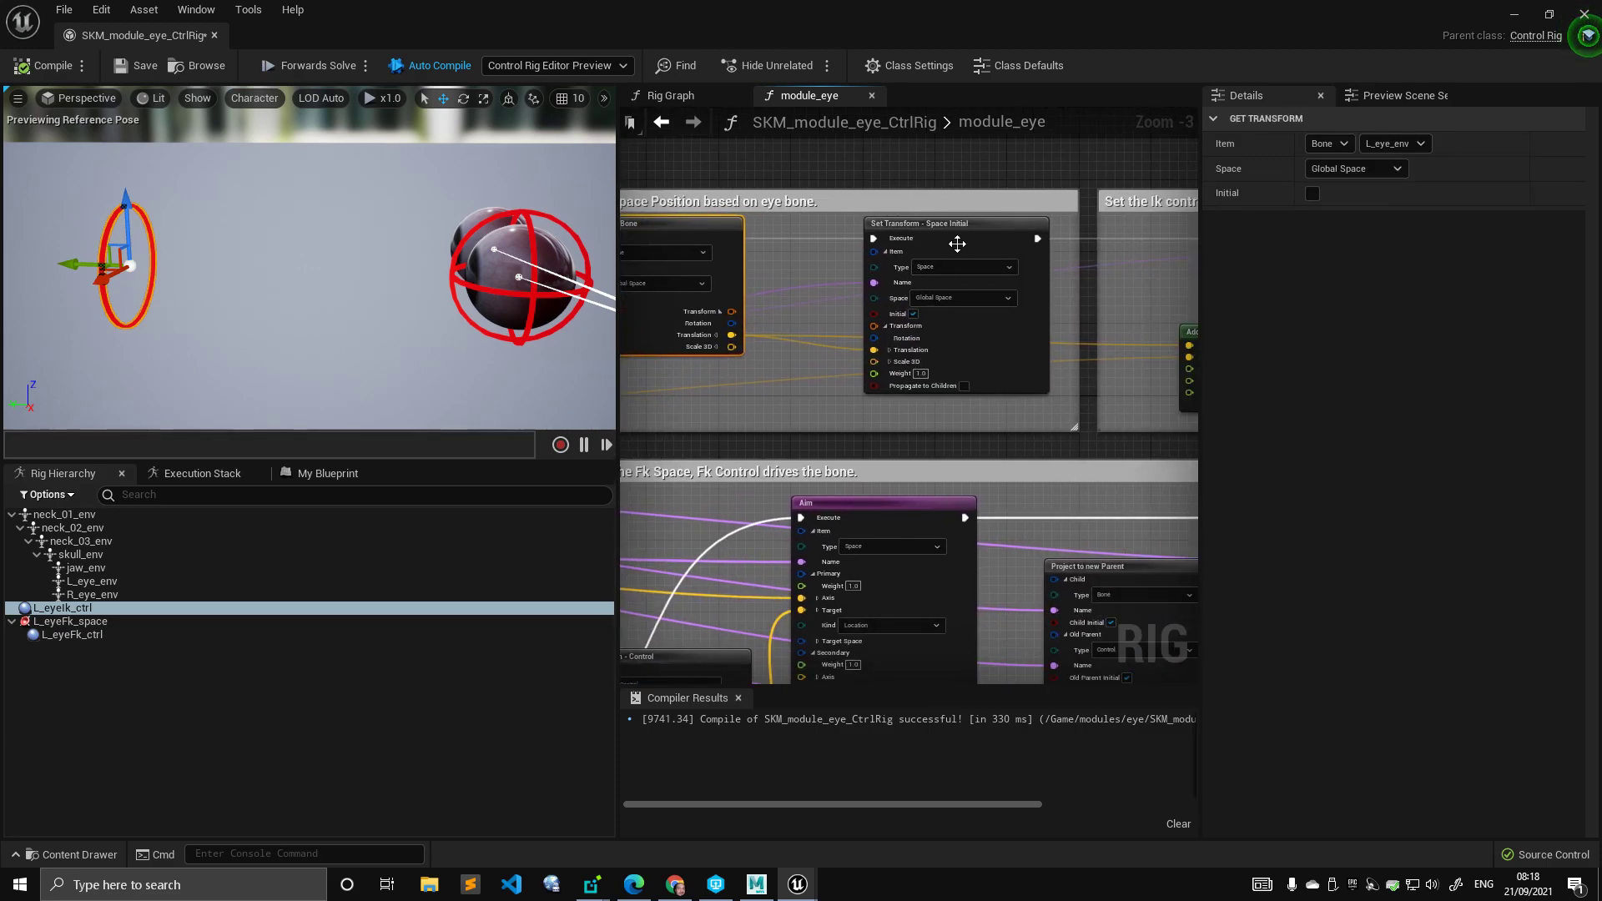
Examine how the eye bone's translation feeds the Add node in the Ik control position section, comparing it with L_eyeIk_ctrl in the viewport.
click(957, 244)
click(662, 327)
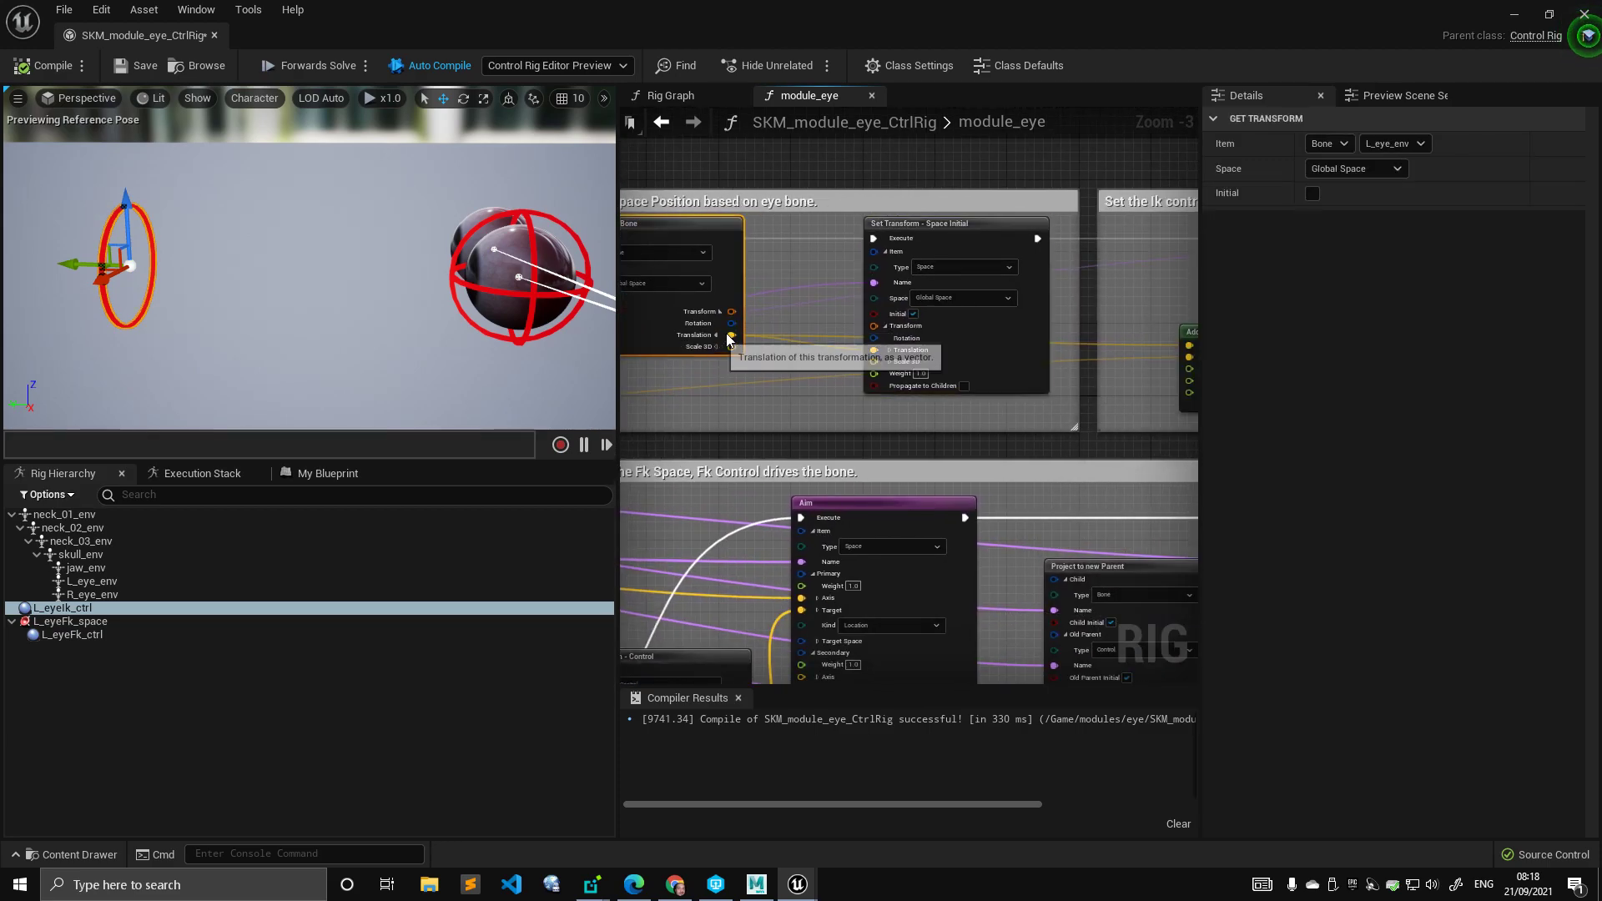
right_drag(1129, 338, 810, 295)
scroll(907, 305, up, 3)
click(907, 304)
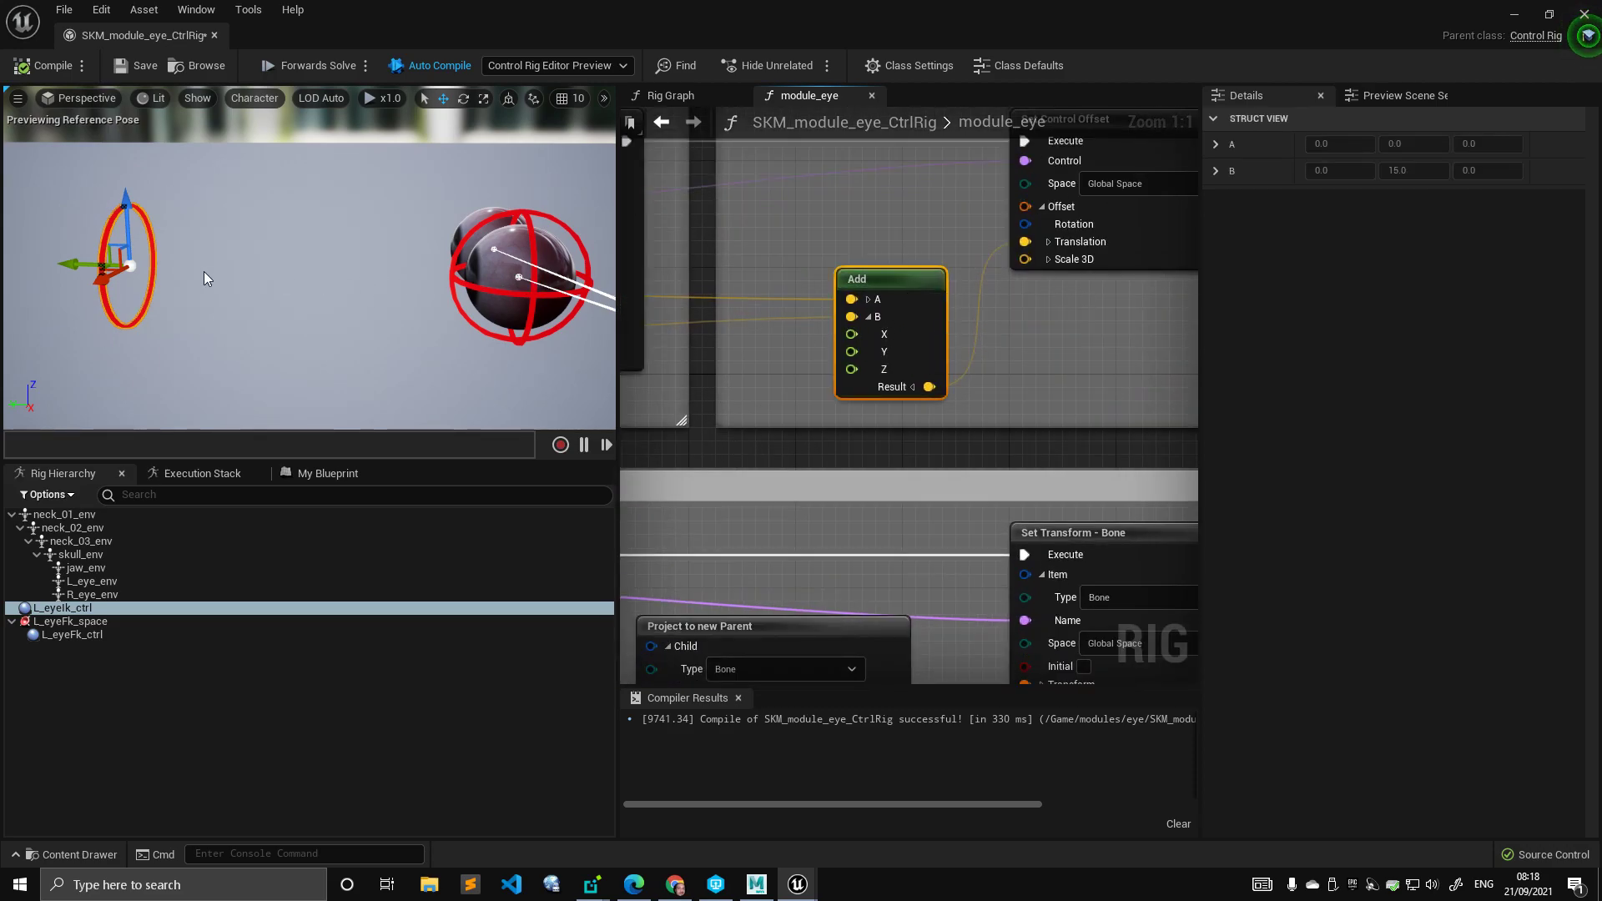
alt+drag(146, 271, 401, 267)
right_drag(400, 268, 321, 294)
right_drag(209, 273, 200, 275)
scroll(842, 227, down, 4)
Try eyeIk_offset Y values of 20, 0 and 4 on the Setup Event's module_eye node in the Rig Graph, and restore 15.
click(664, 98)
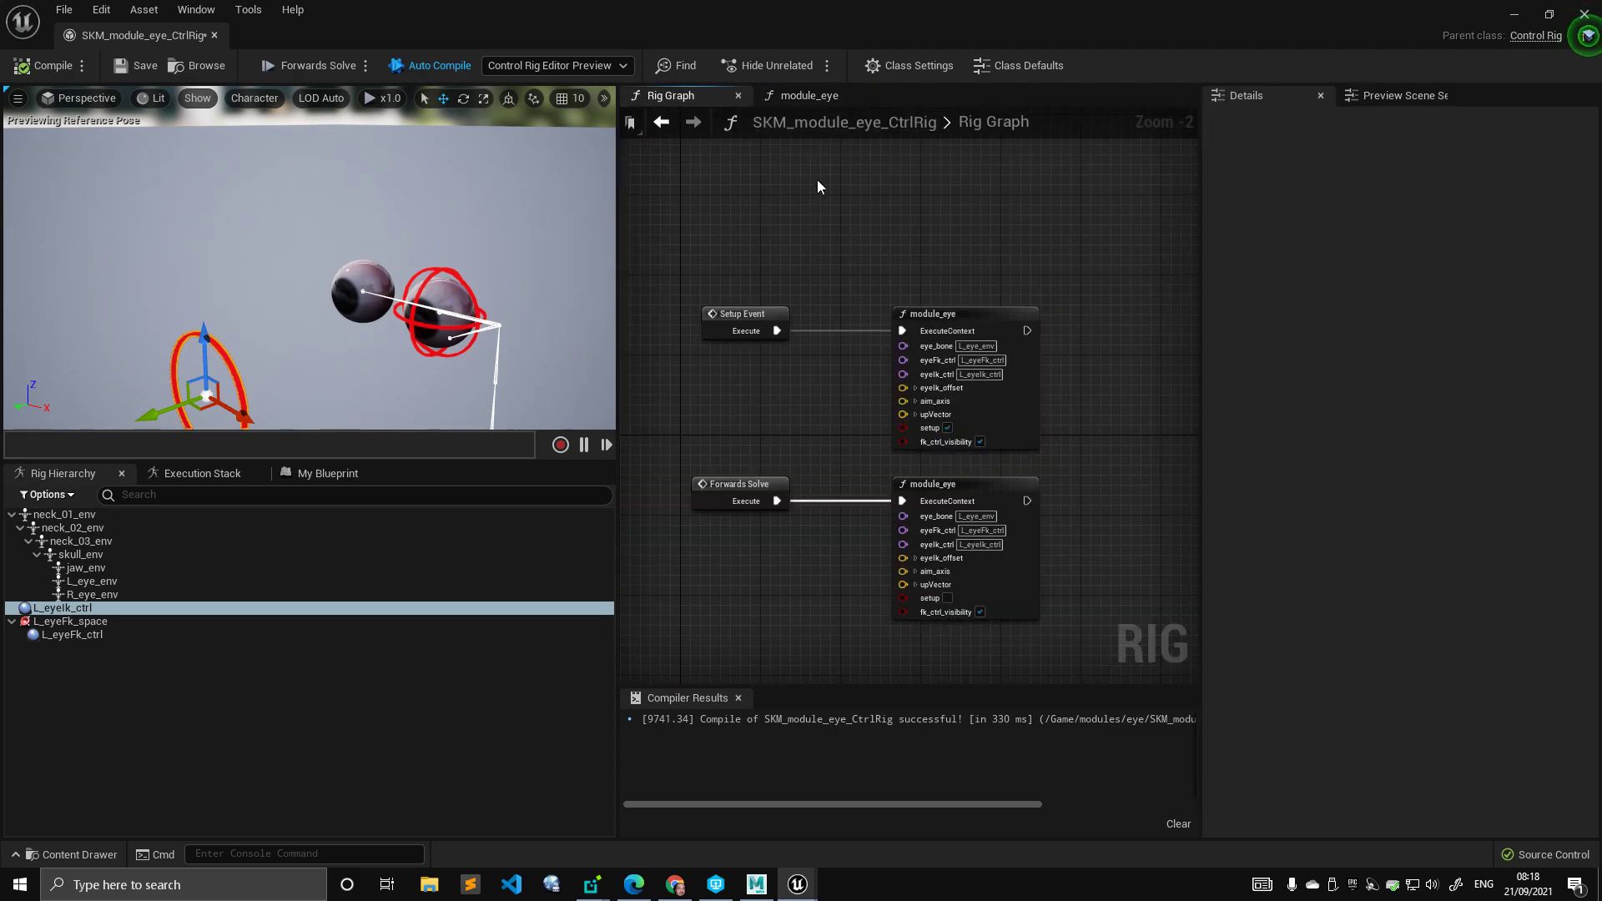
click(915, 388)
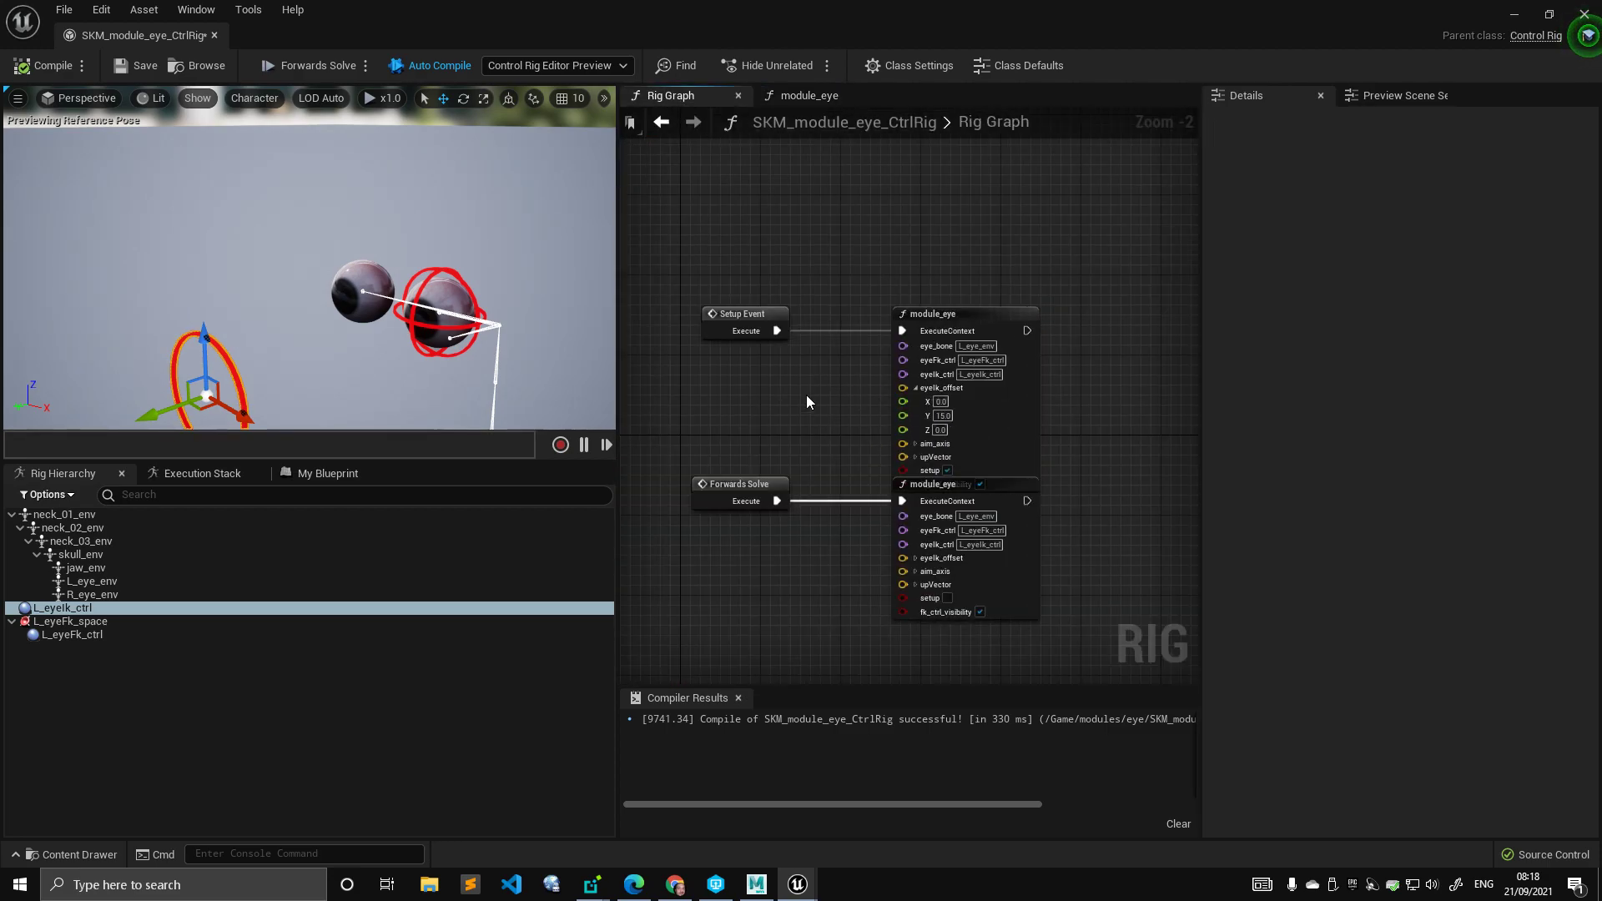
scroll(806, 394, up, 2)
click(960, 354)
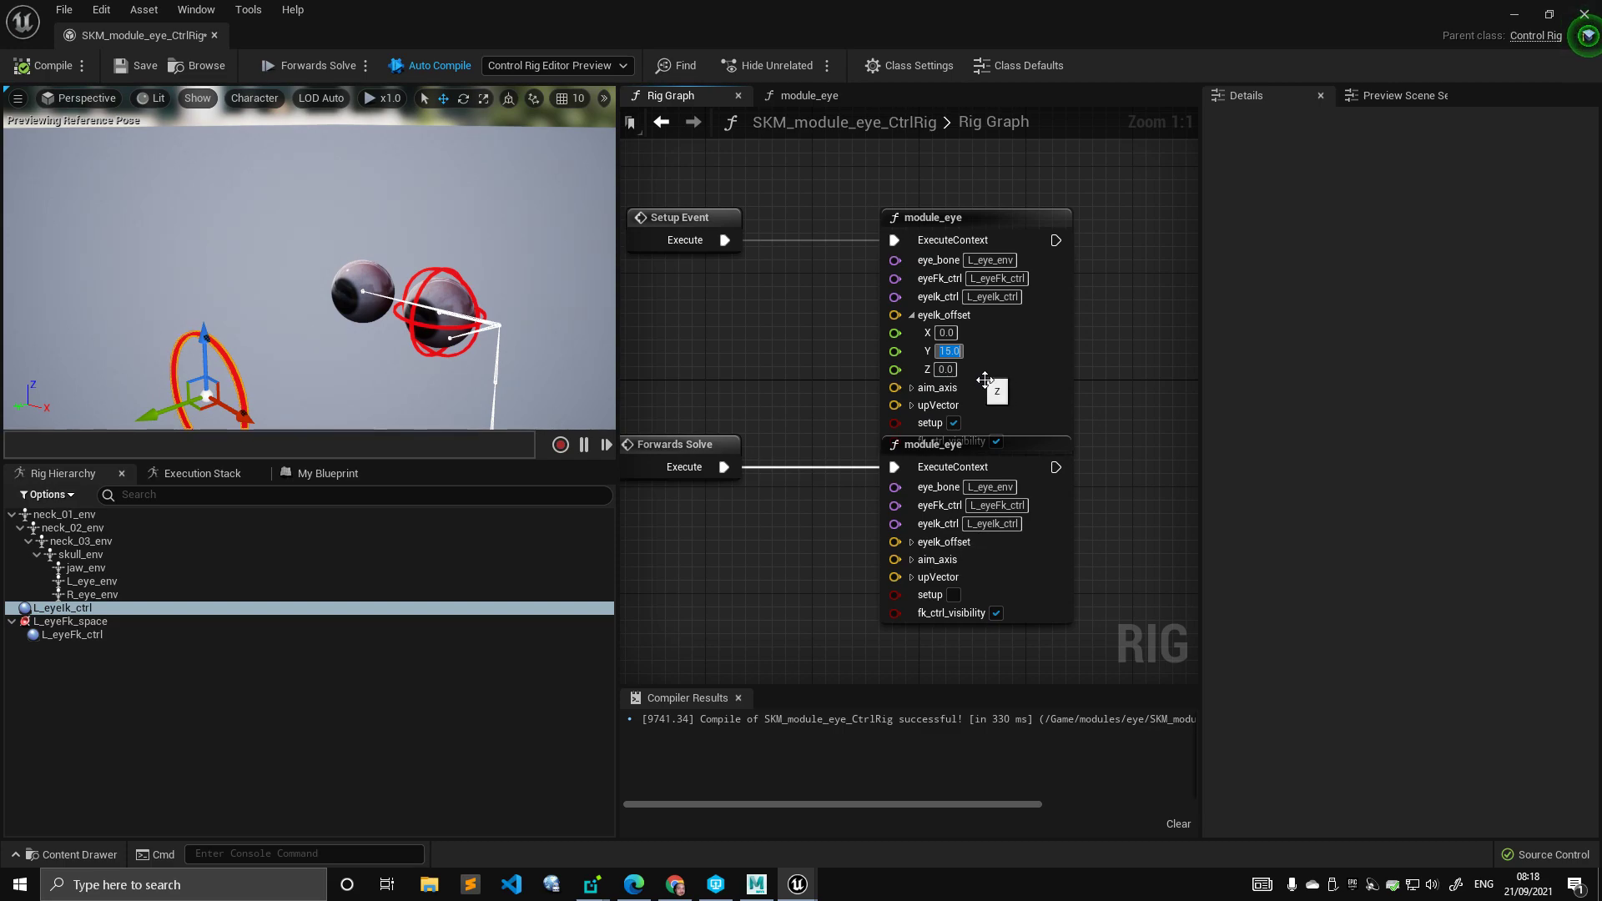
text(20)
key(Return)
text(0)
key(Return)
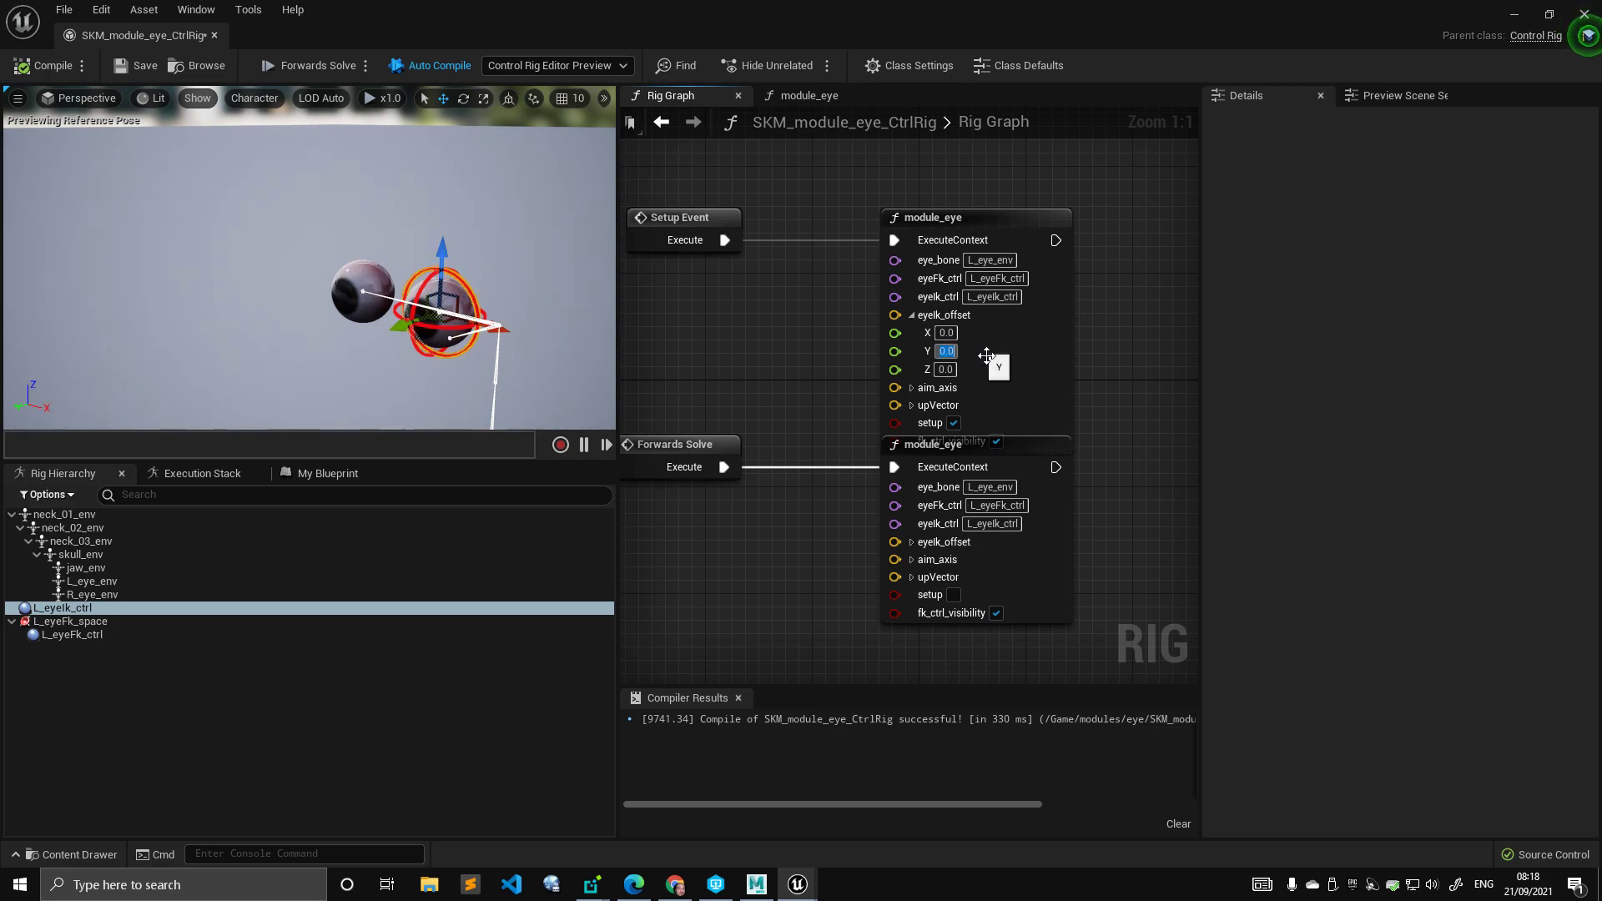
text(4)
key(Return)
text(15)
key(Return)
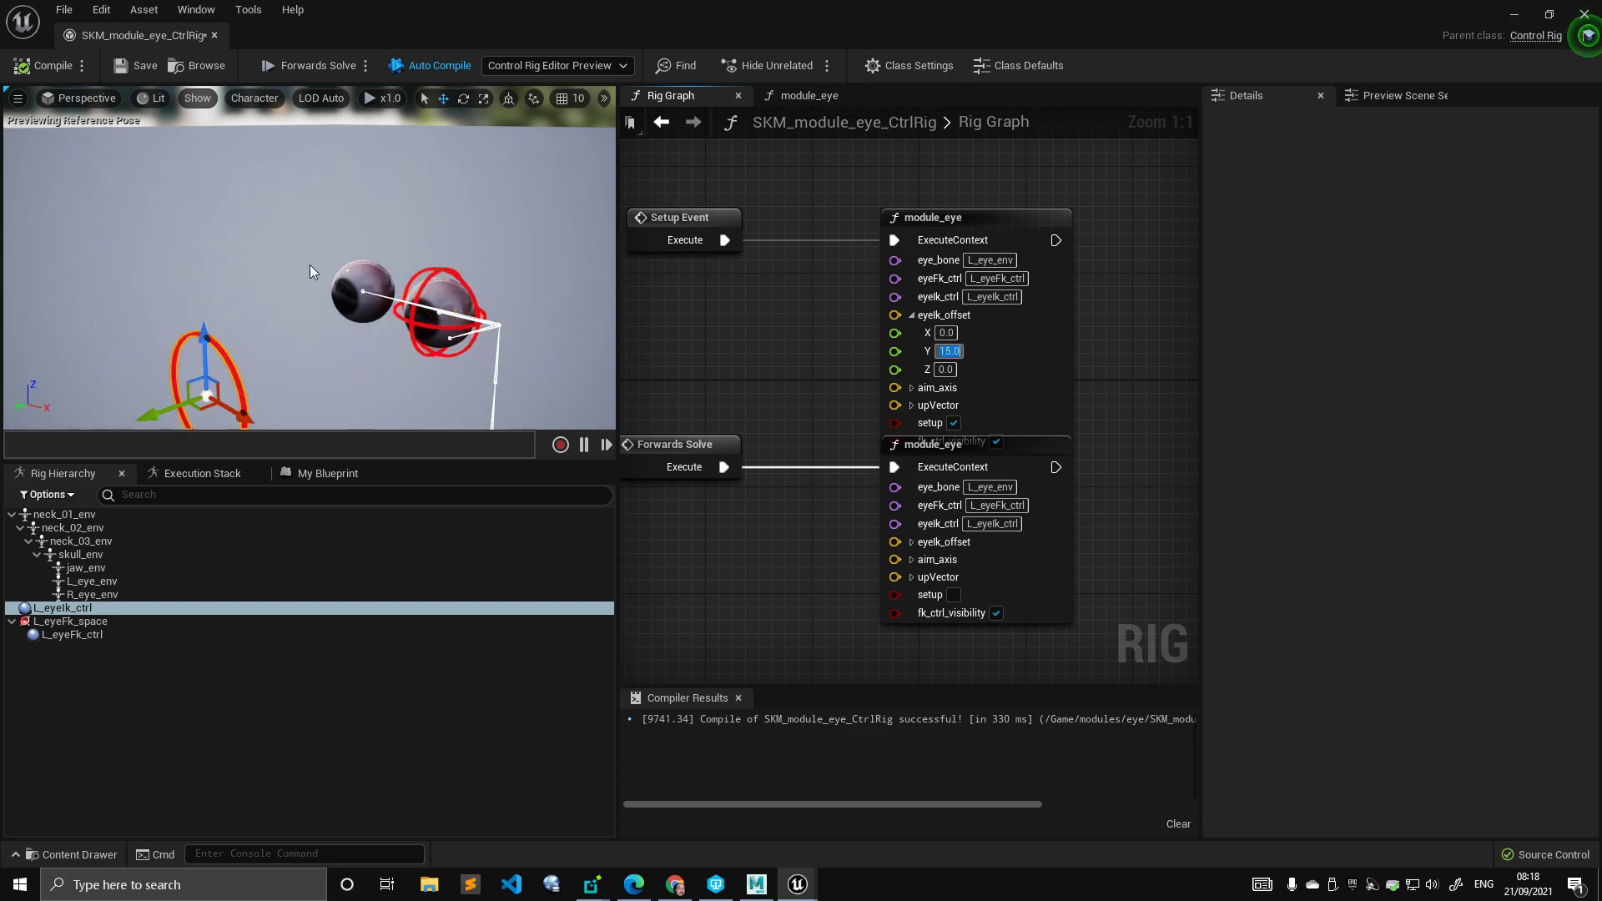
drag(317, 275, 297, 310)
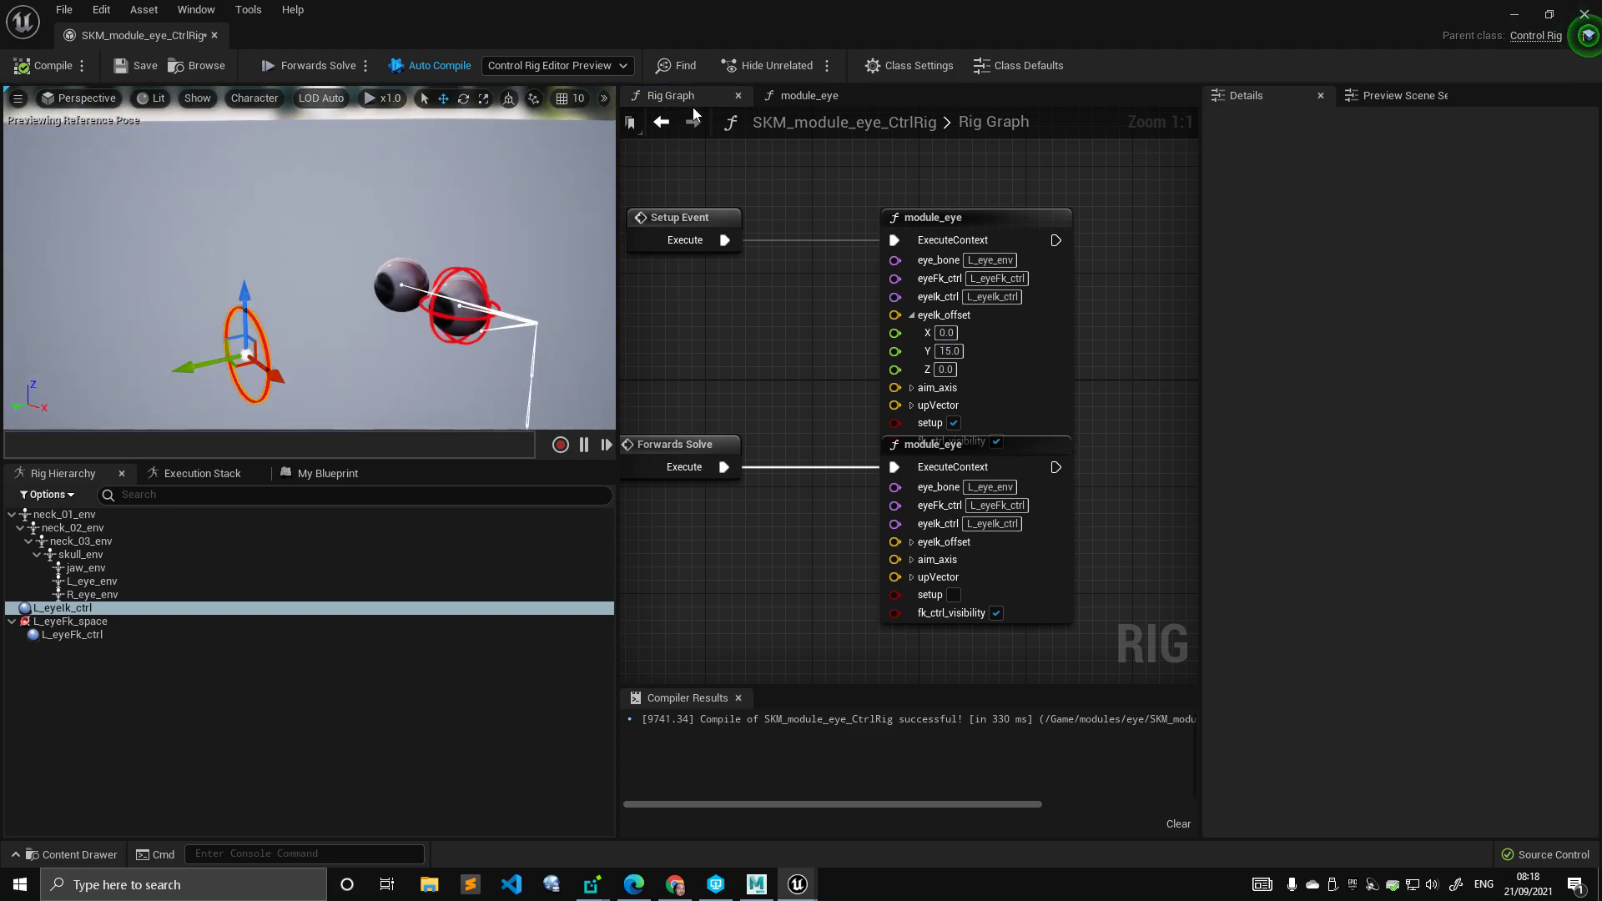
Review the setup sections of the module_eye graph and select L_eyeFk_ctrl and L_eyeIk_ctrl to relate them to those nodes.
click(801, 95)
scroll(838, 185, down, 5)
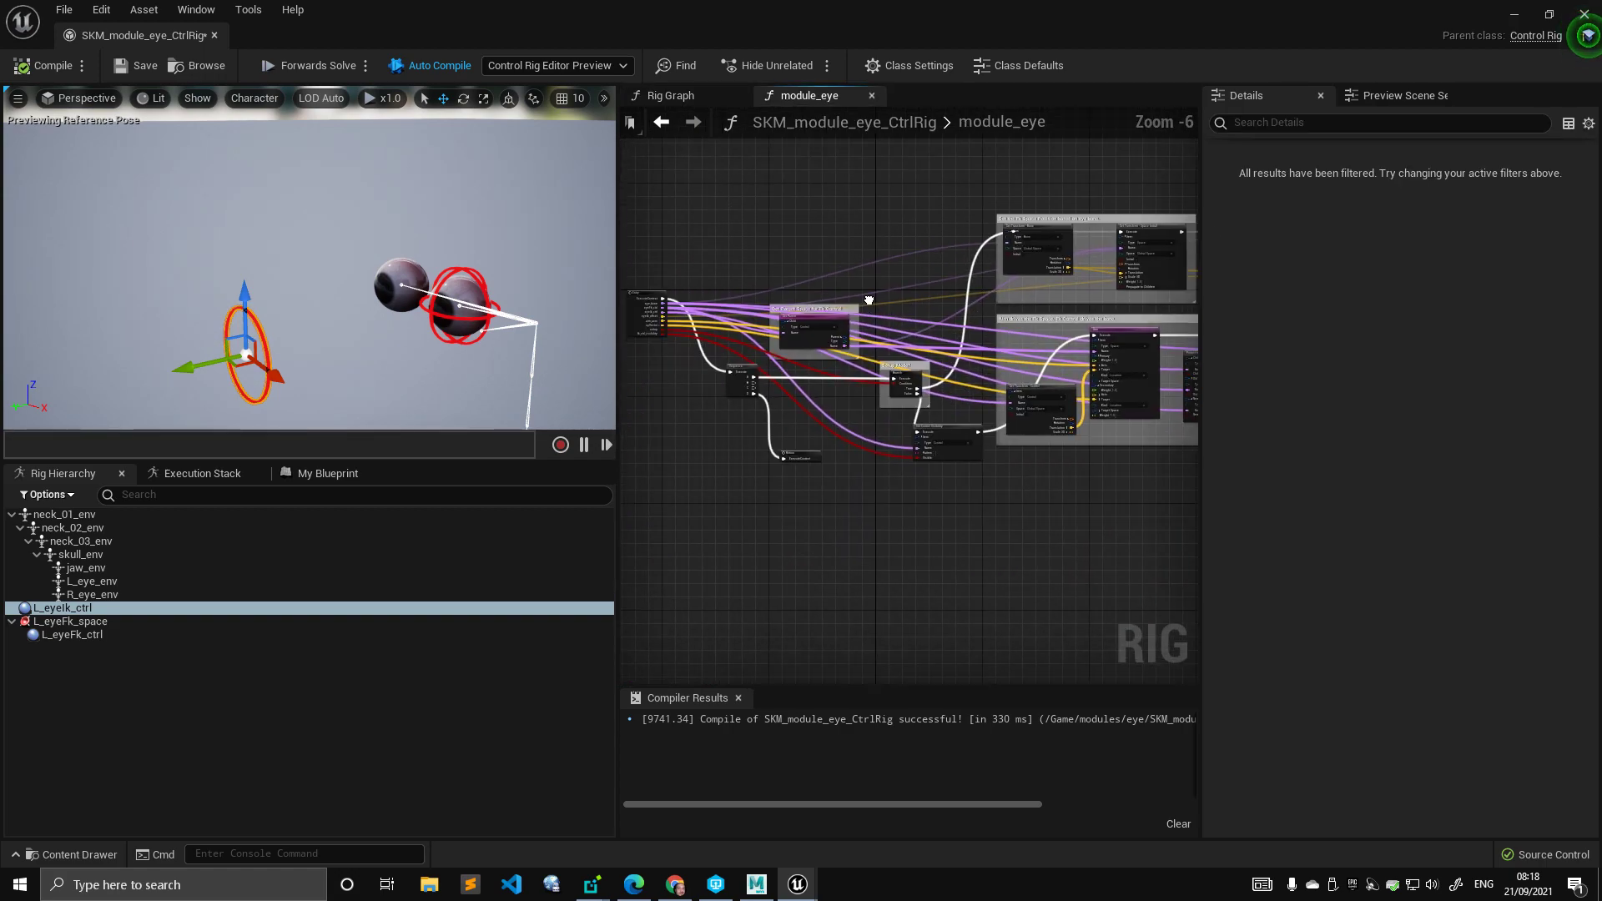
scroll(761, 289, up, 2)
right_drag(889, 235, 802, 234)
scroll(803, 235, down, 2)
right_drag(899, 205, 670, 262)
right_drag(1103, 280, 1071, 253)
scroll(871, 302, up, 3)
scroll(977, 262, down, 3)
drag(823, 197, 1178, 287)
click(486, 277)
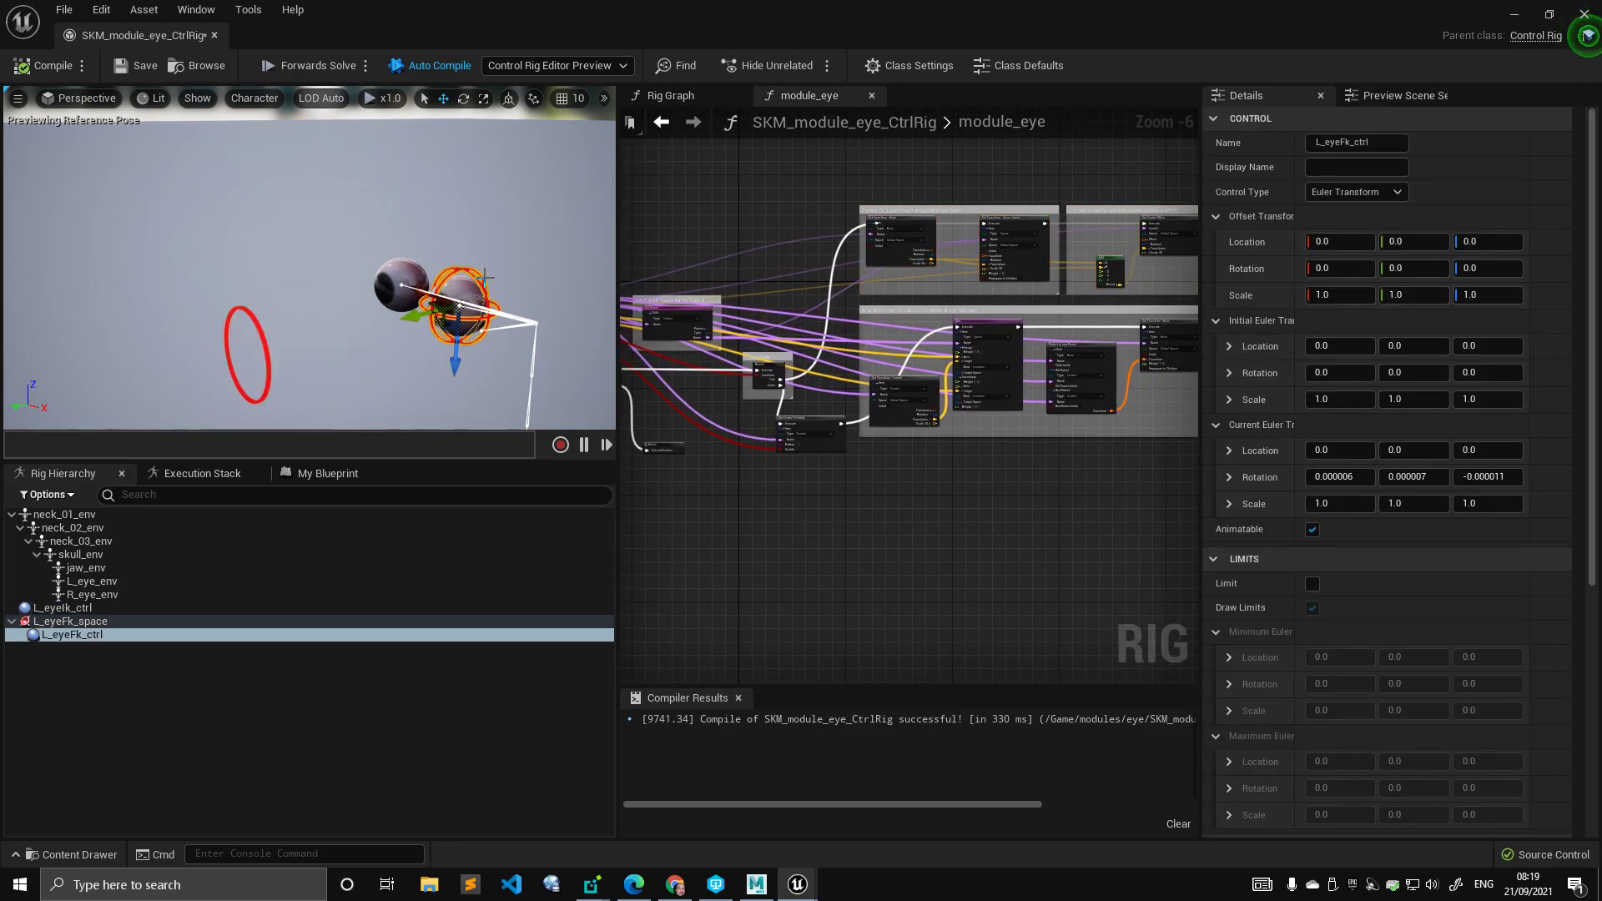
click(271, 351)
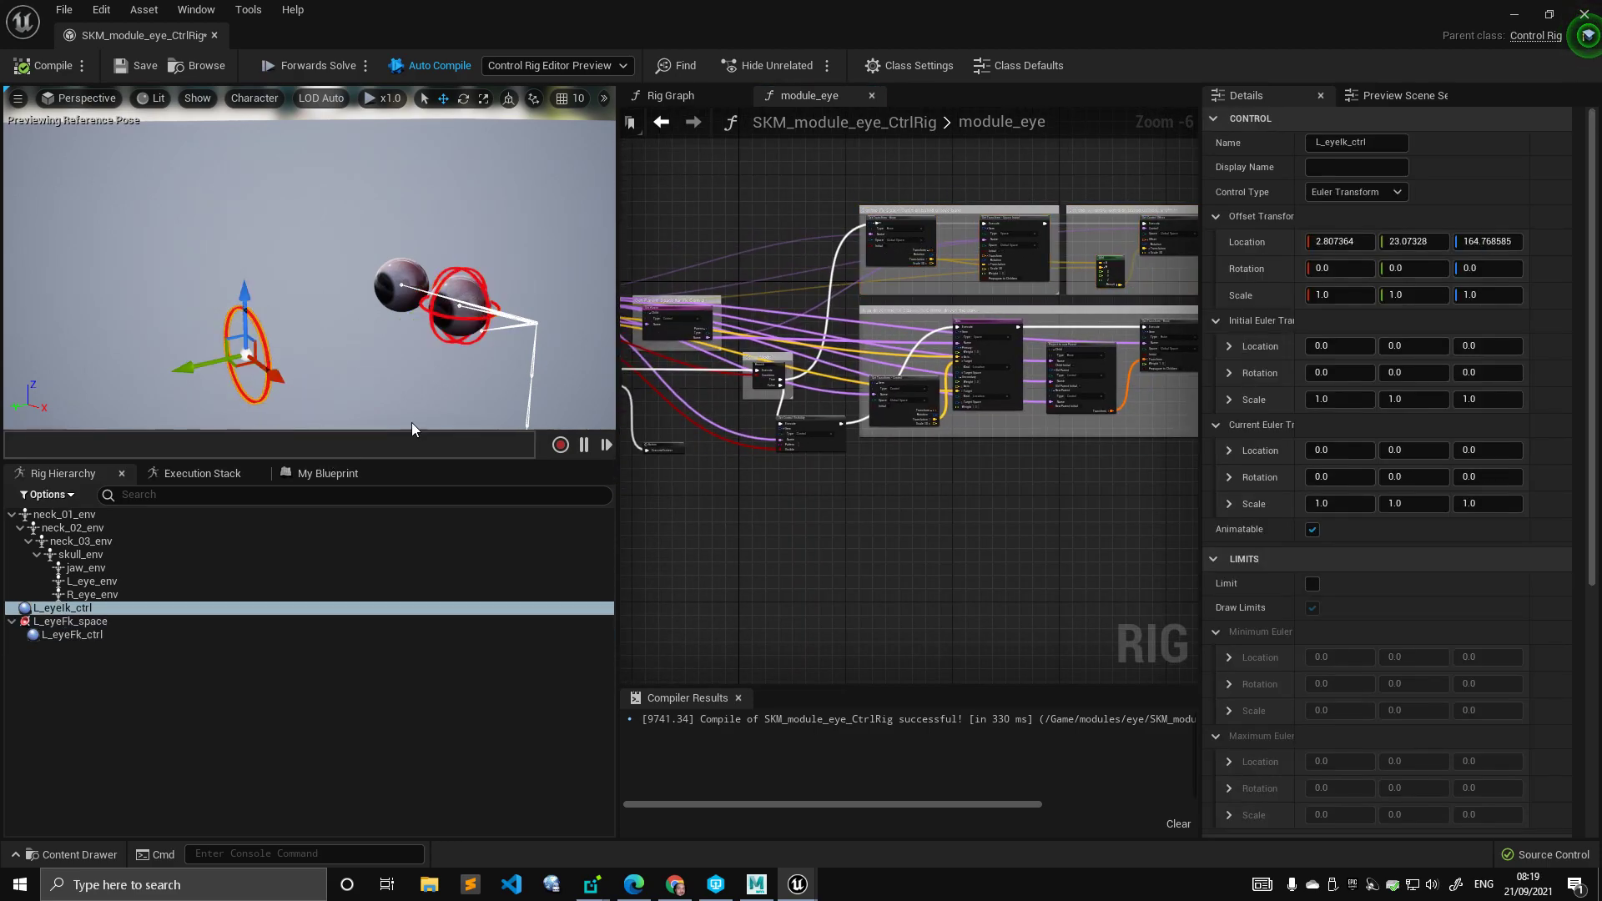
Trace module_eye's execution flow between the Setup Mode? branch, the Sequence node and the Entry node's inputs.
scroll(818, 198, up, 2)
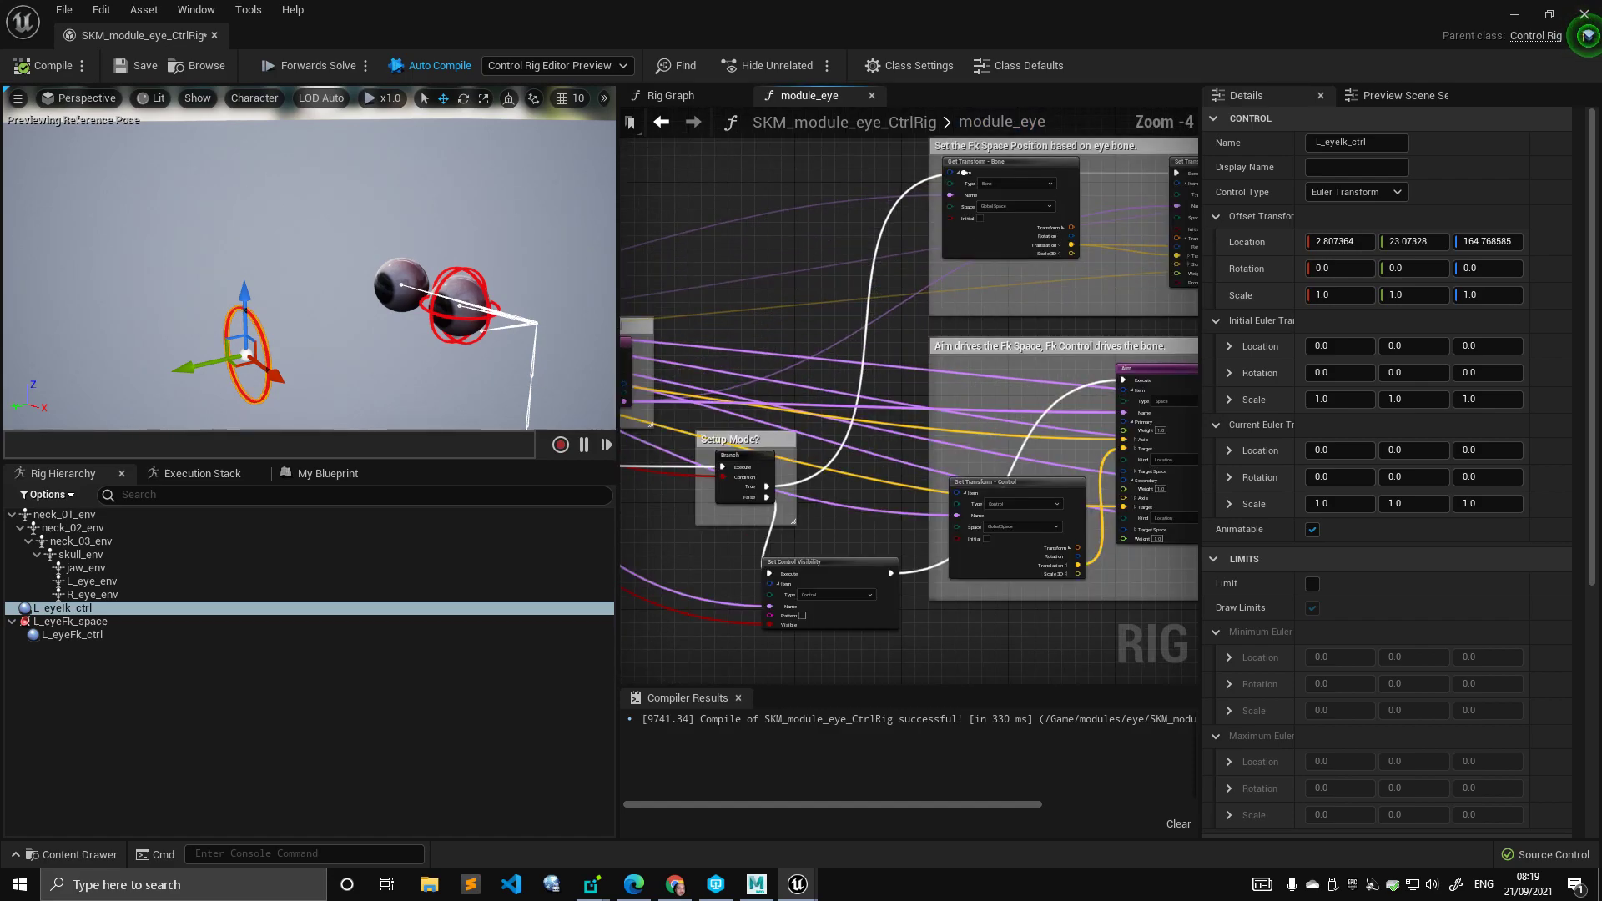
right_drag(884, 272, 979, 227)
right_drag(968, 293, 749, 227)
scroll(839, 267, up, 1)
right_drag(943, 354, 1094, 398)
scroll(976, 342, down, 3)
scroll(996, 377, up, 2)
right_drag(953, 383, 1044, 415)
scroll(953, 394, up, 1)
right_drag(743, 329, 864, 403)
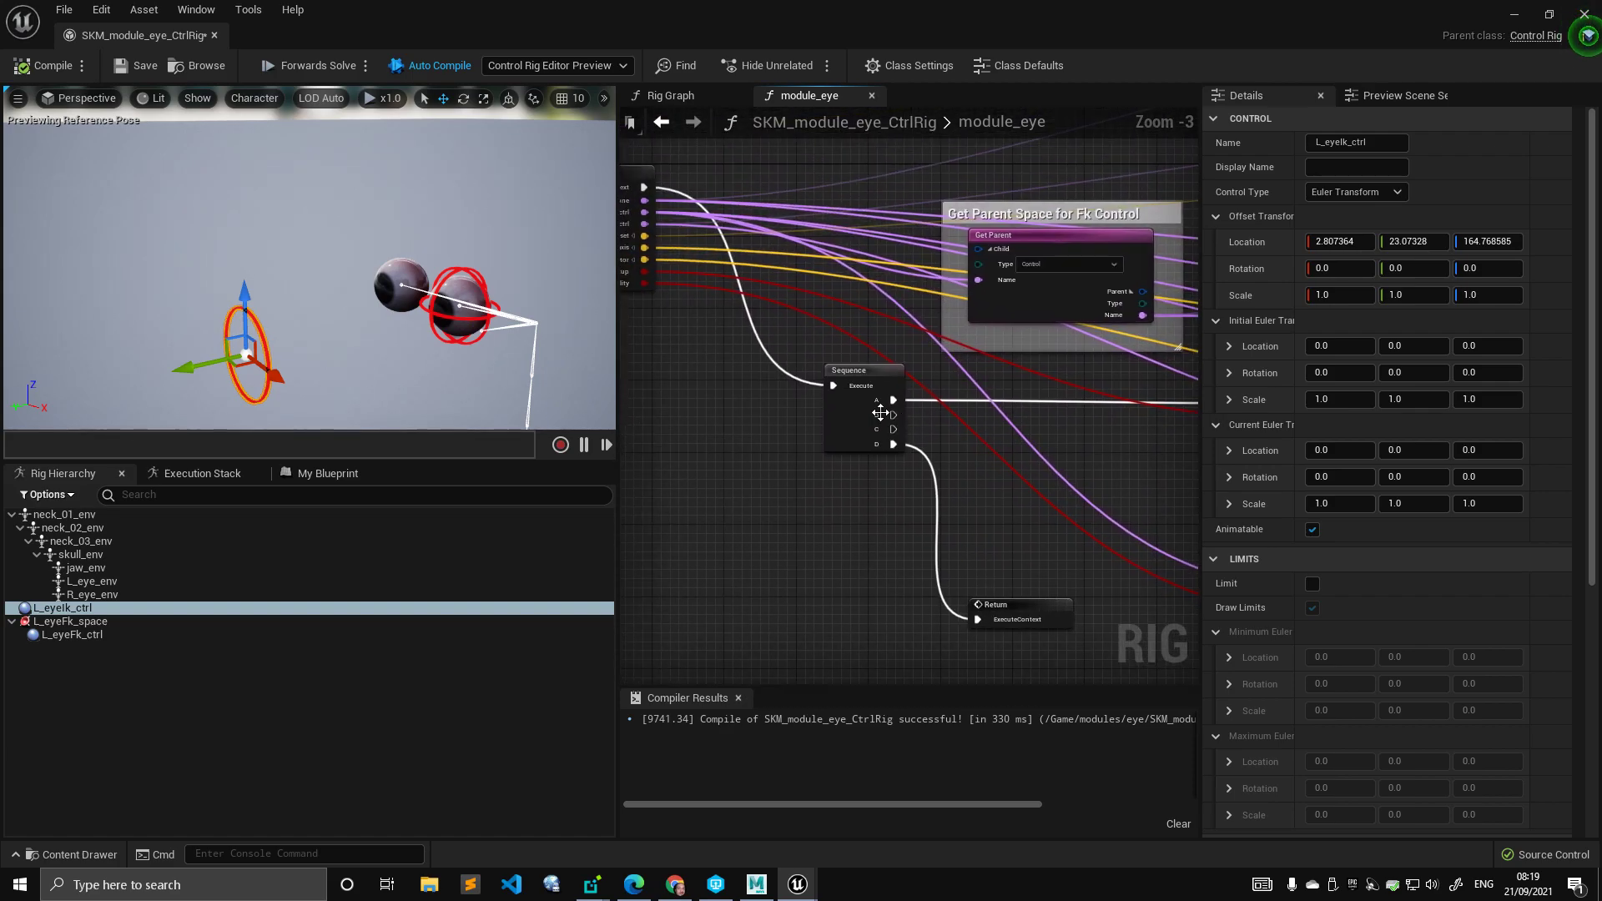
right_drag(632, 328, 712, 336)
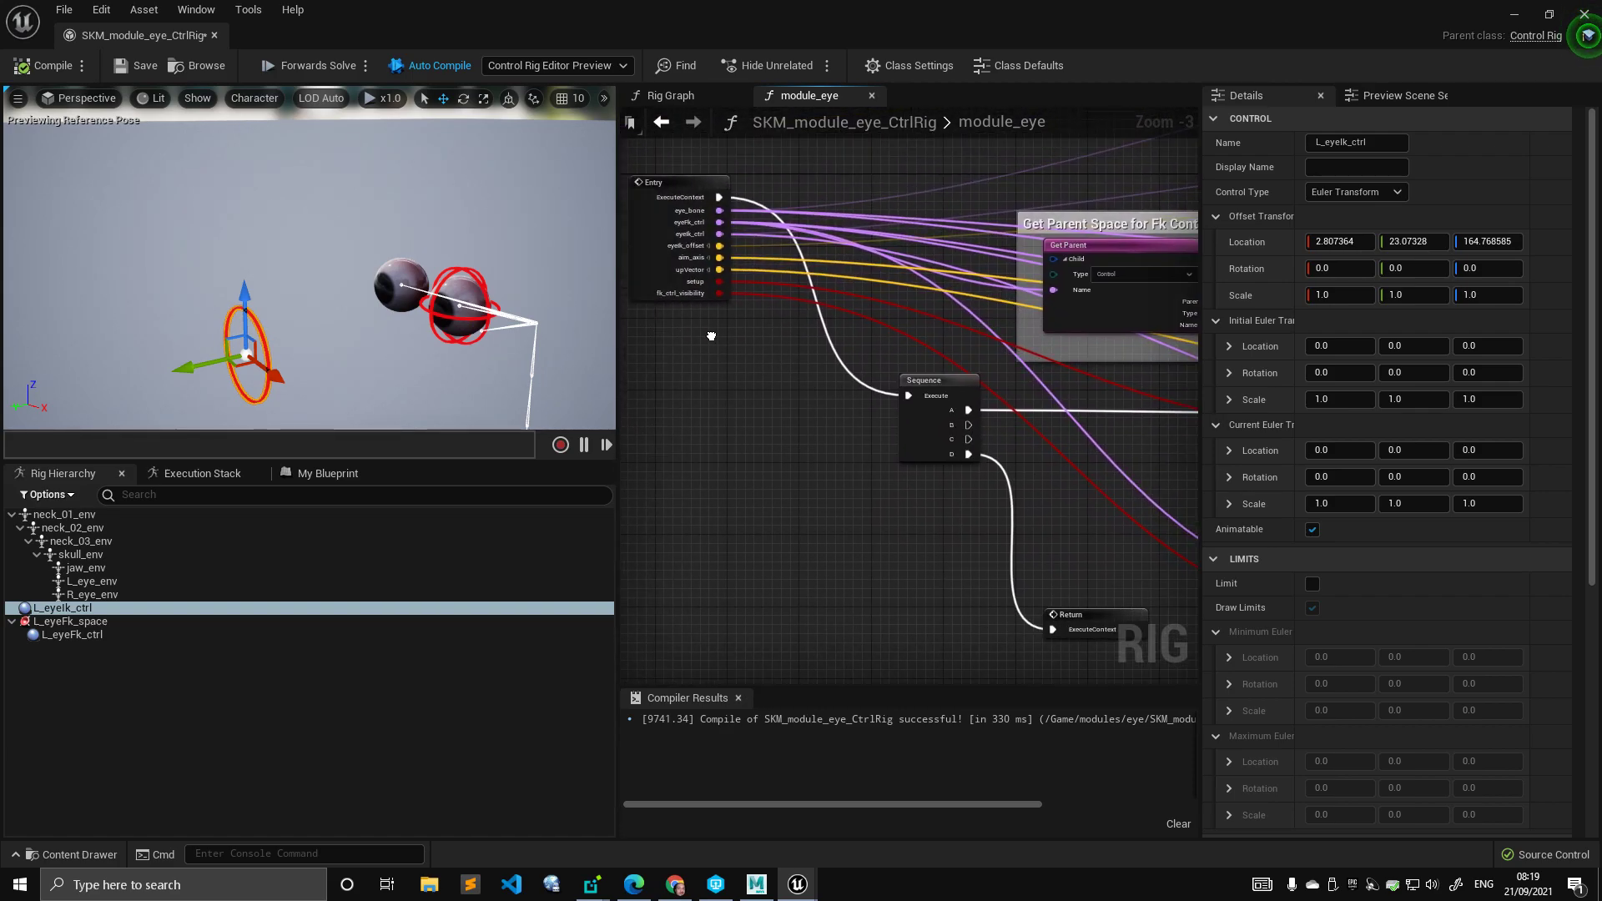
Disable fk_ctrl_visibility on the Forwards Solve module_eye node and move L_eyeIk_ctrl about 8 units along X.
click(689, 97)
click(996, 614)
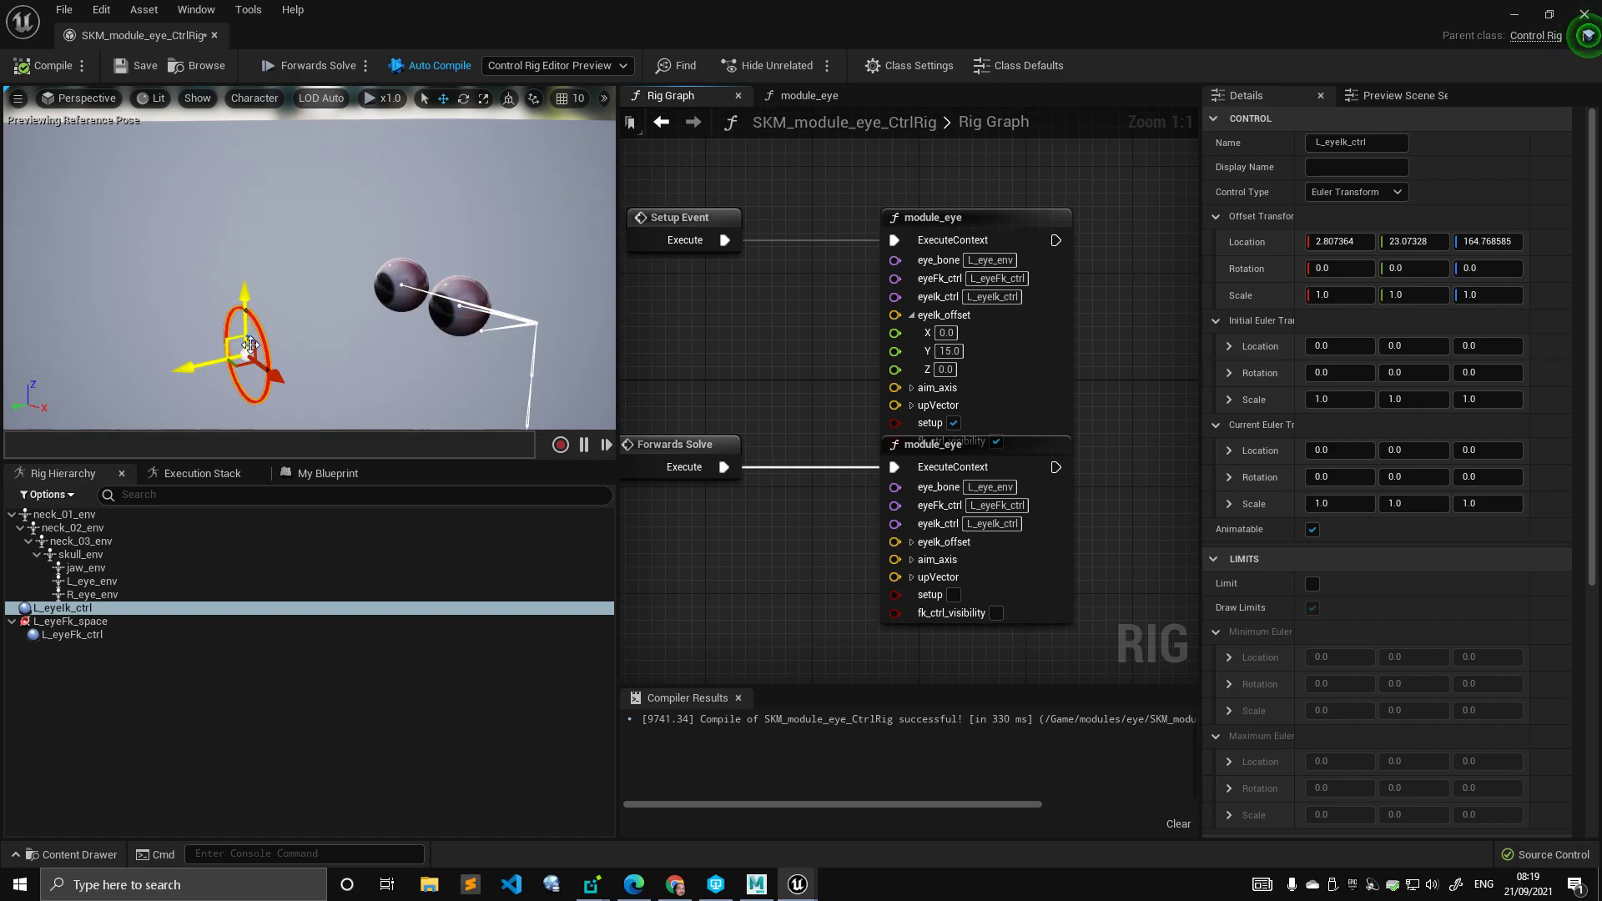
alt+drag(441, 342, 534, 275)
right_drag(342, 267, 292, 239)
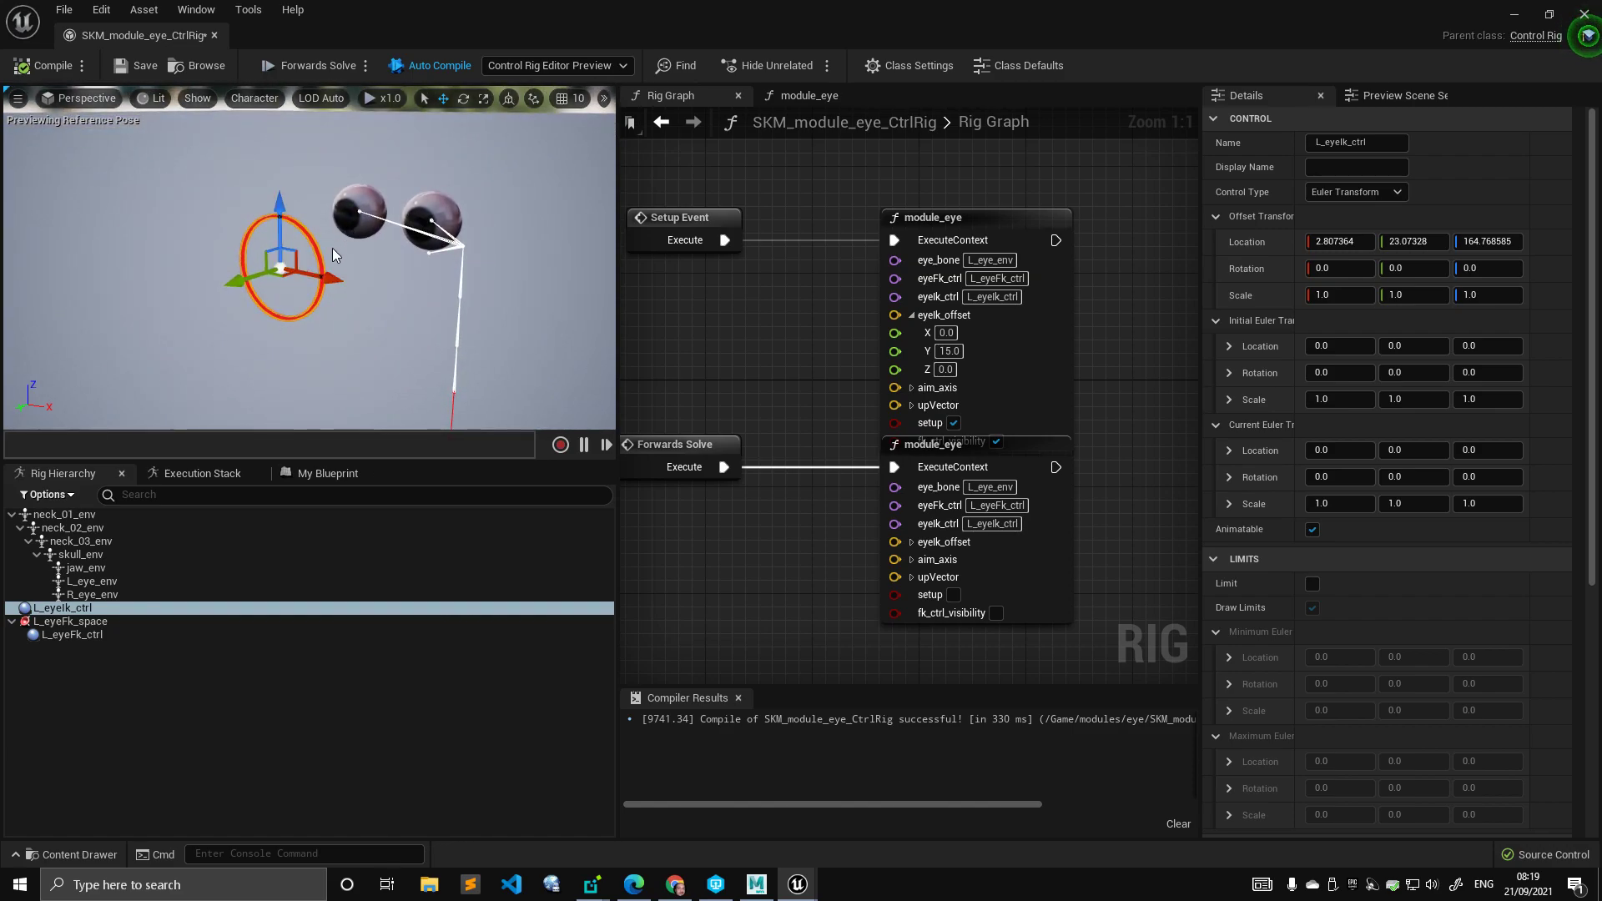
drag(288, 258, 464, 285)
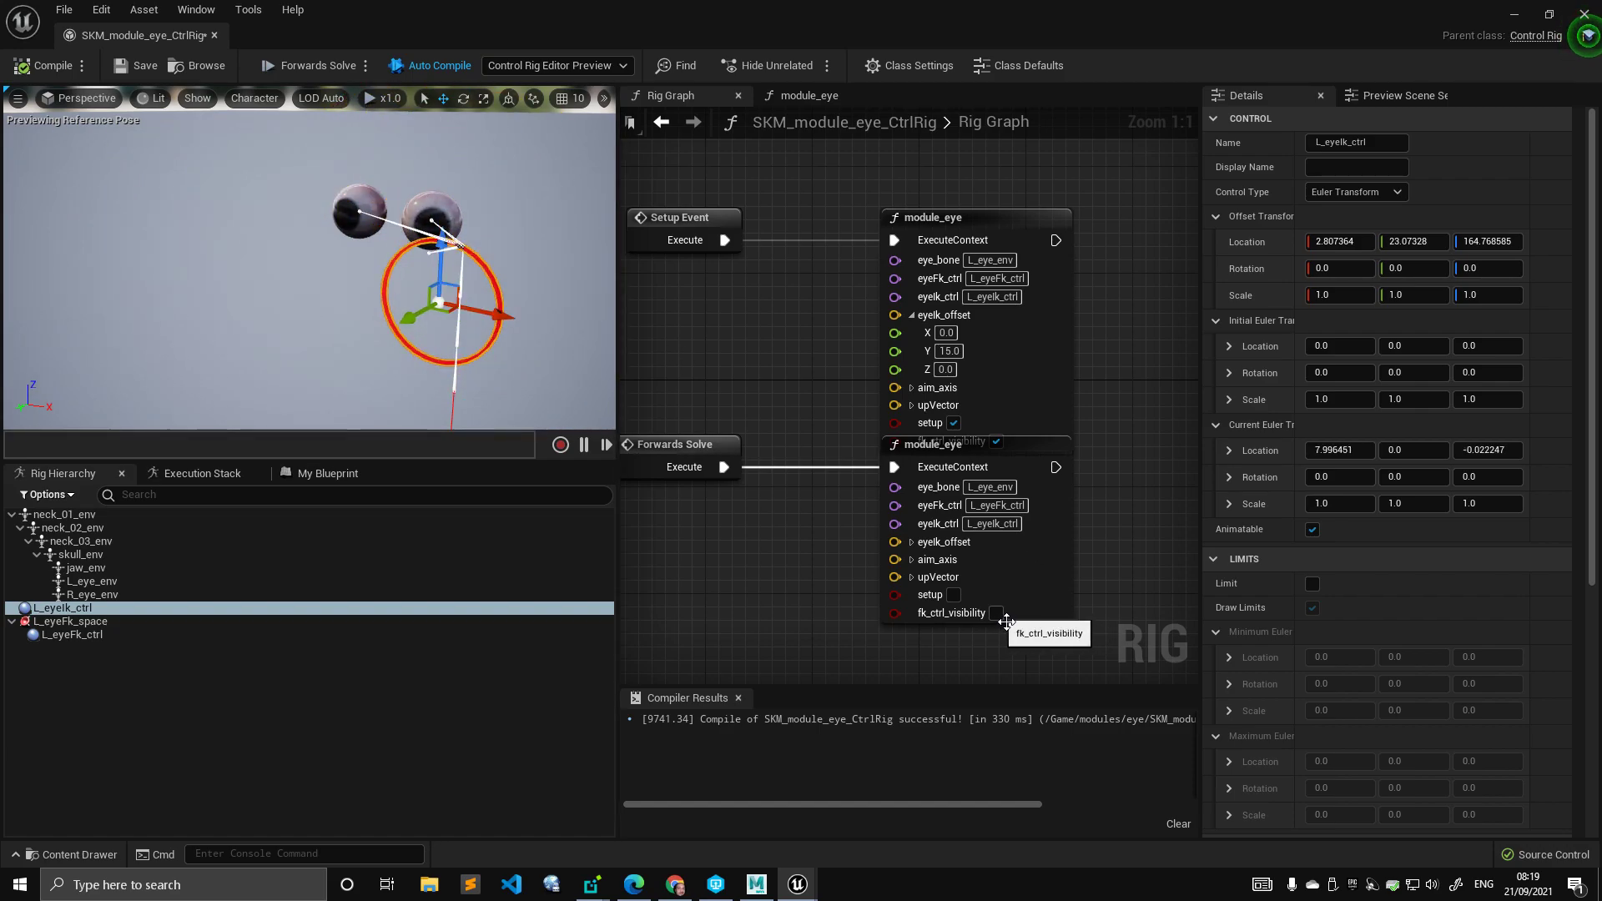
Enable fk_ctrl_visibility on the Forwards Solve module_eye node and save the Control Rig.
click(997, 615)
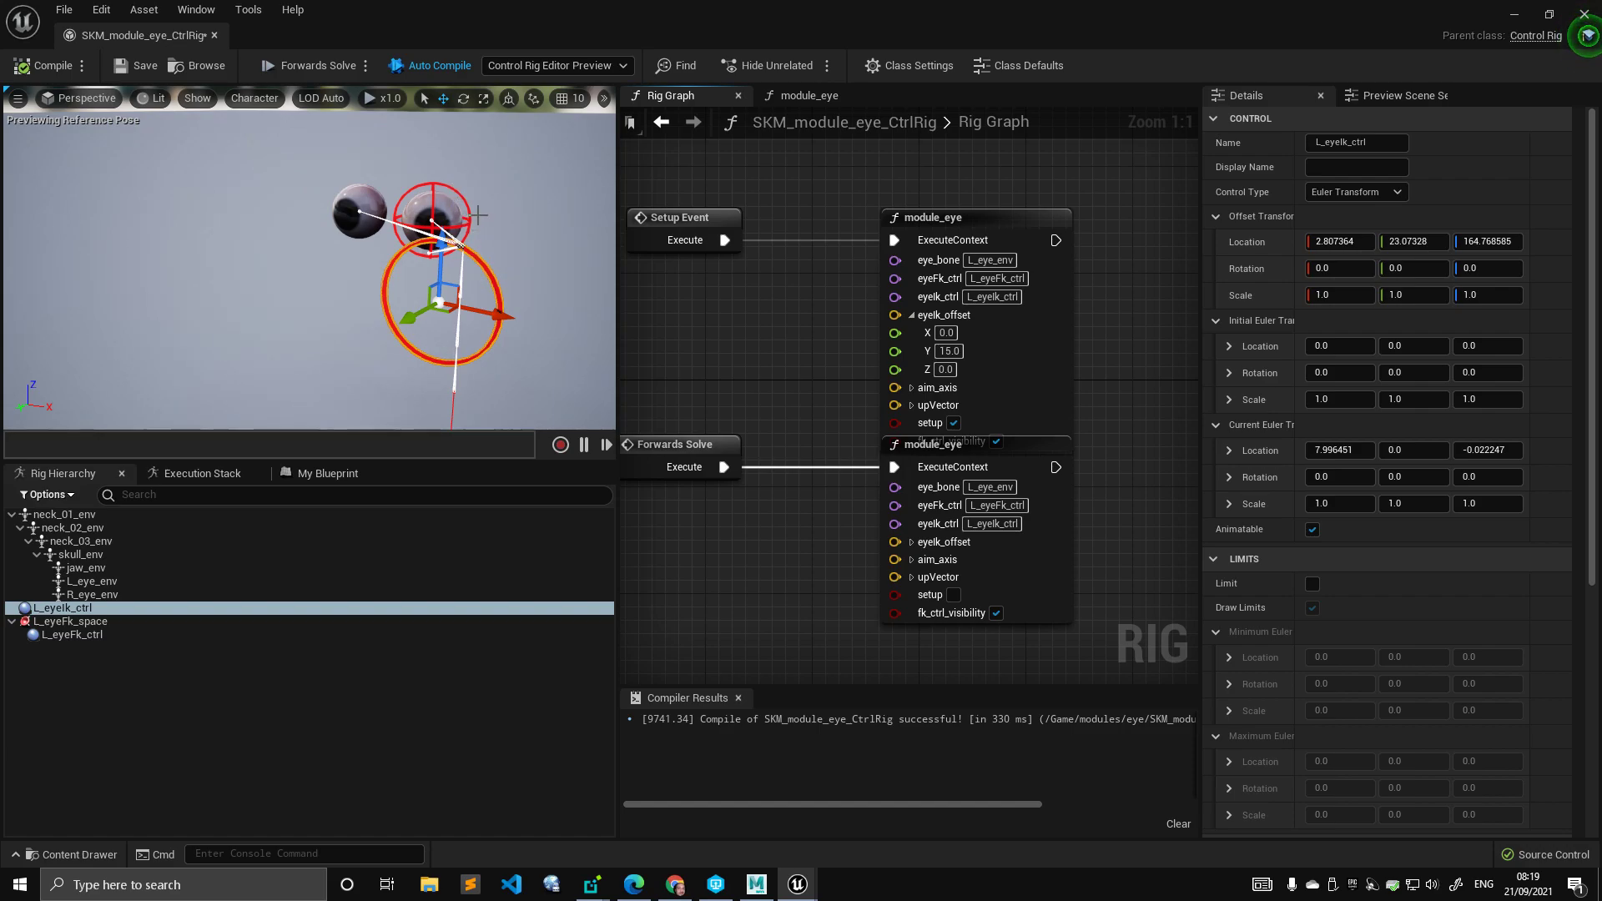
key(ctrl+s)
Inspect the Set Control Visibility node and the Entry node's fk_ctrl_visibility input in module_eye, selecting L_eyeFk_ctrl in the viewport.
click(797, 97)
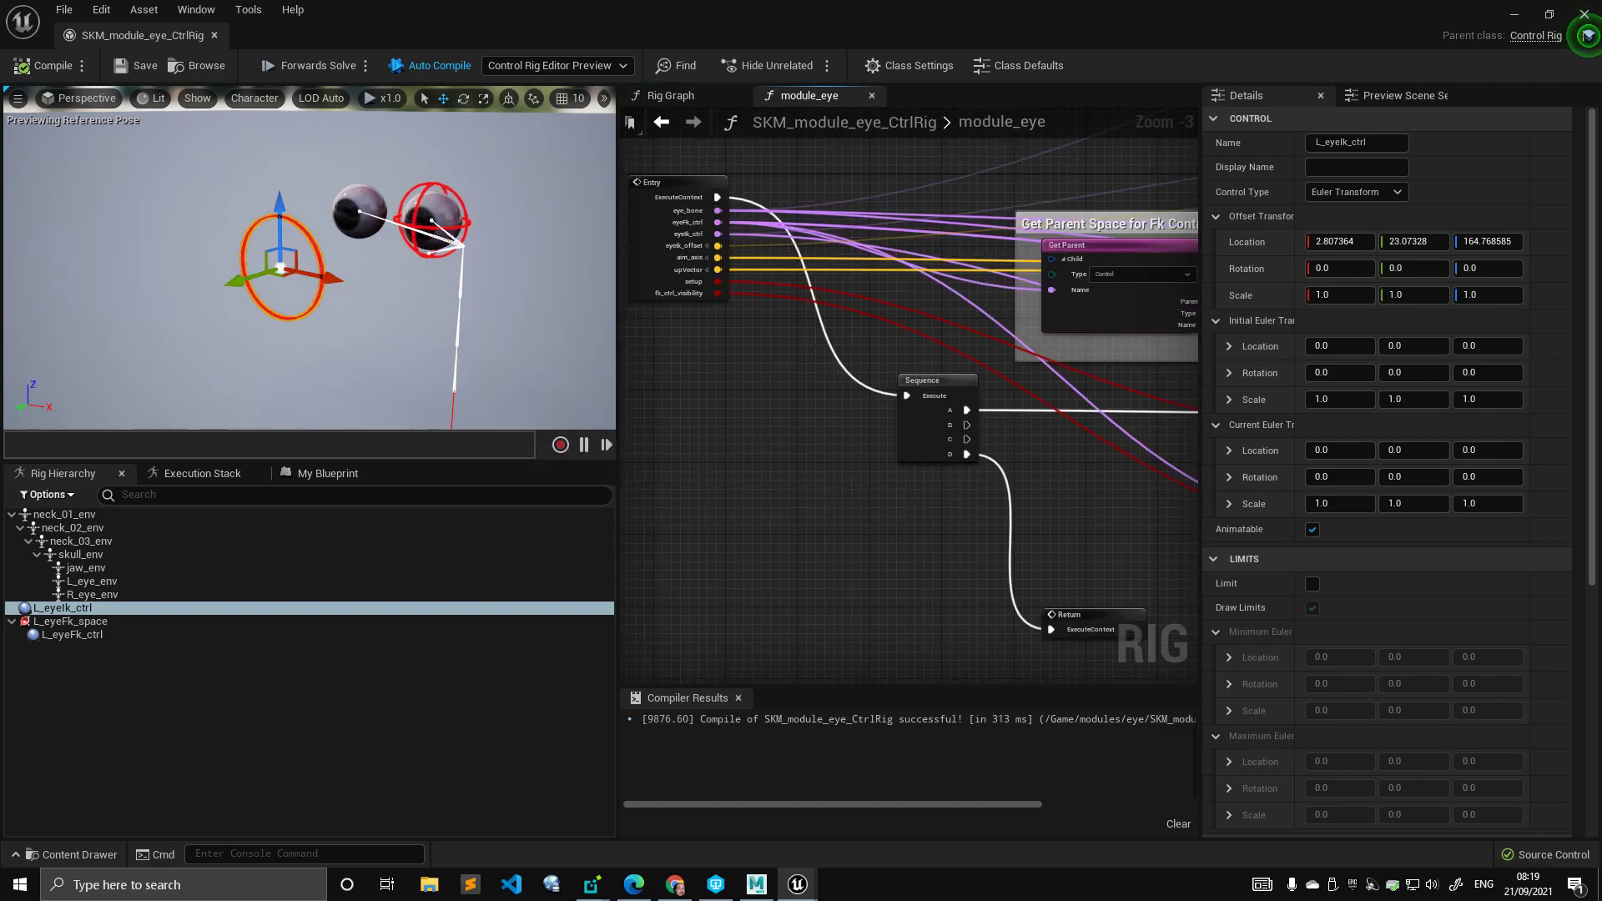
scroll(841, 449, up, 2)
right_drag(972, 422, 1196, 678)
click(880, 449)
right_drag(944, 550, 669, 479)
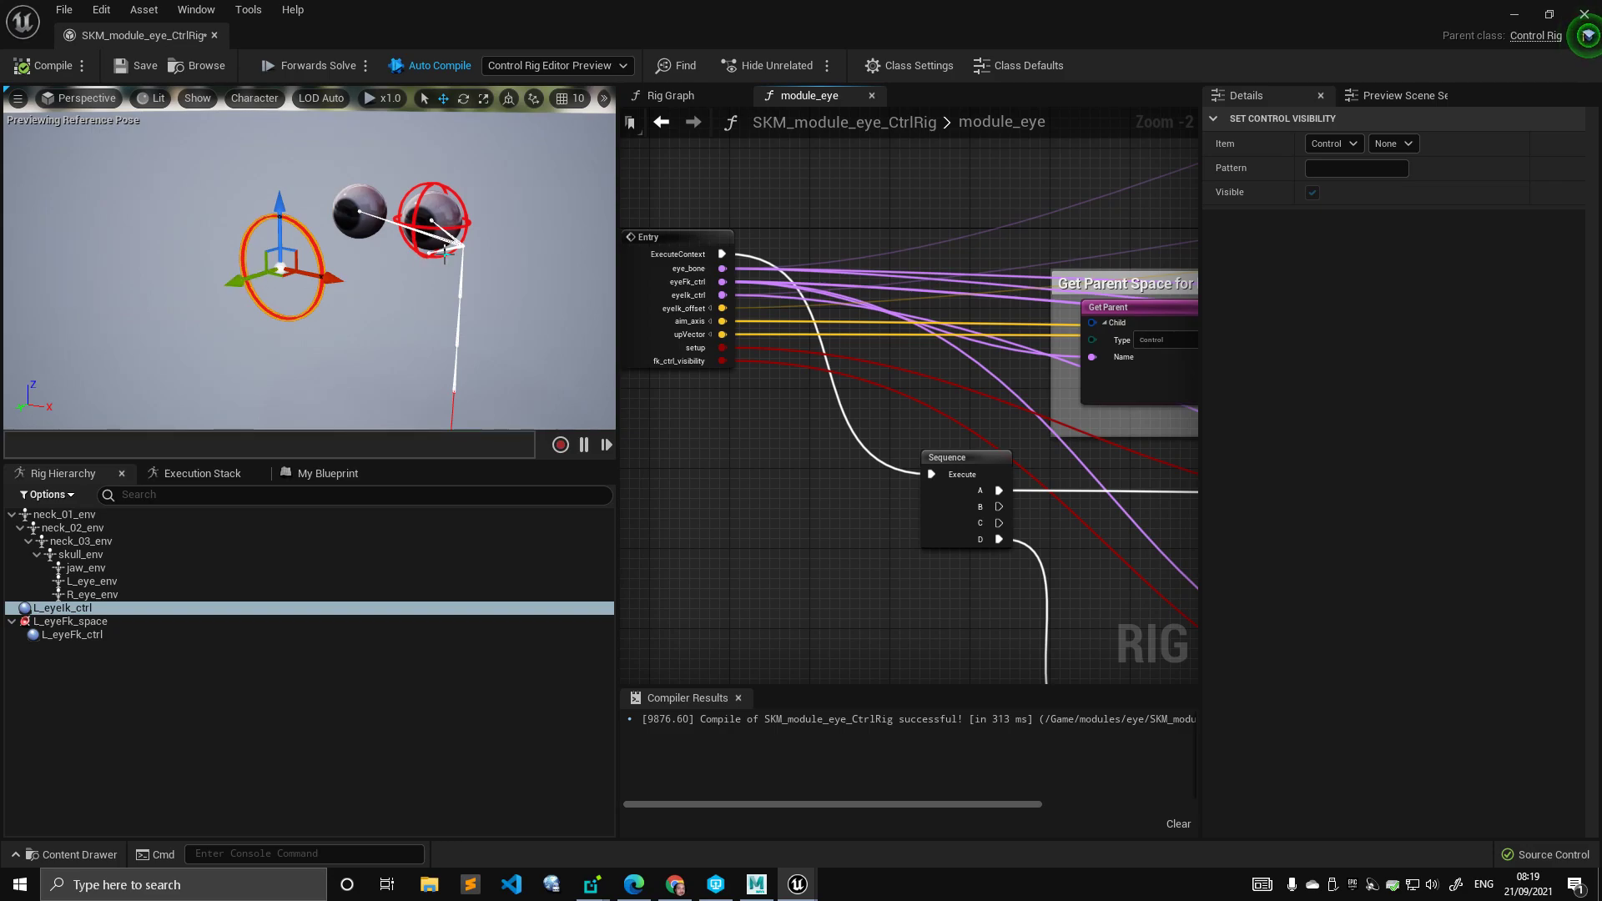
click(470, 206)
Examine the Aim node in the section where Aim drives the Fk Space, comparing it with the eye's FK and IK controls.
right_drag(784, 459, 722, 408)
right_drag(1099, 468, 598, 333)
right_drag(1110, 390, 679, 349)
scroll(826, 350, down, 2)
right_drag(826, 350, 753, 474)
scroll(753, 412, up, 1)
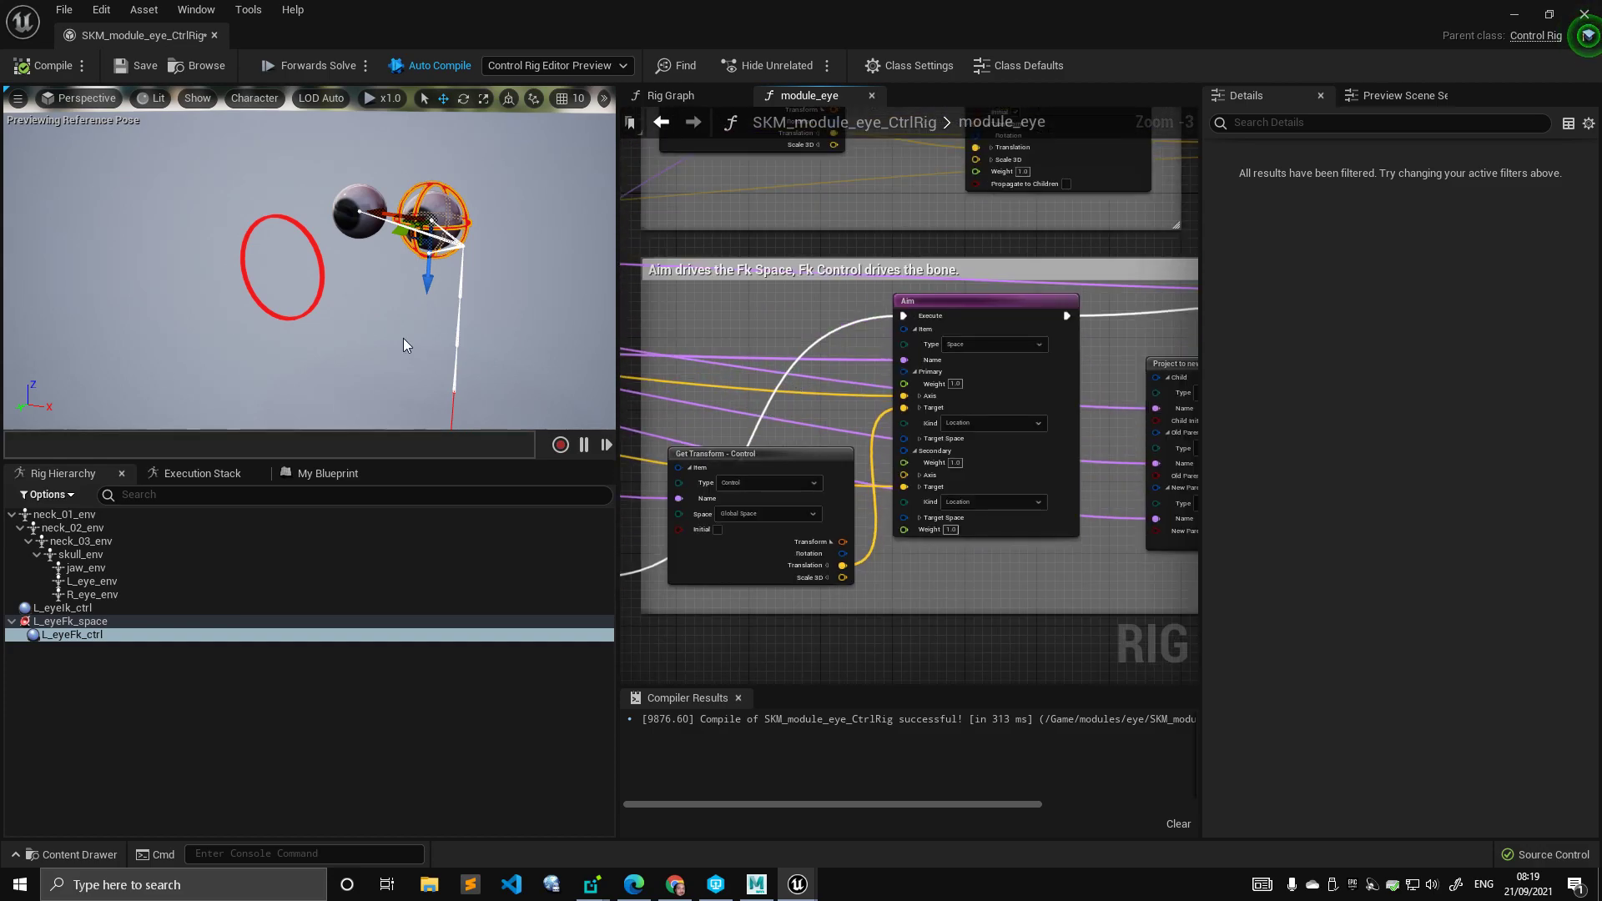
click(548, 287)
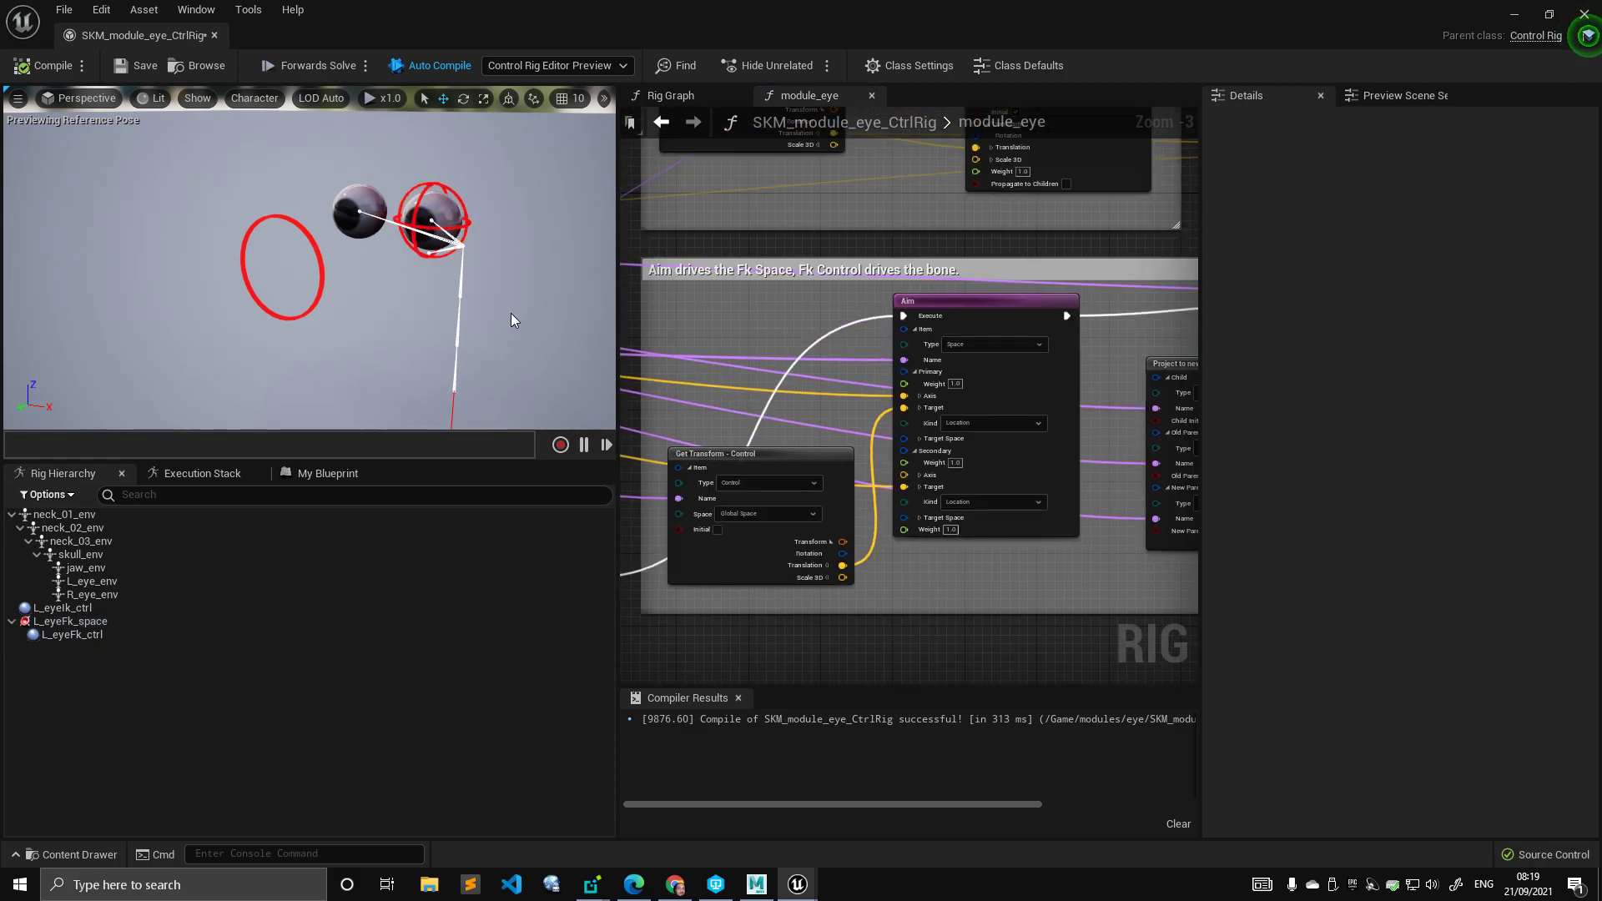
alt+drag(510, 312, 342, 284)
right_drag(467, 288, 523, 321)
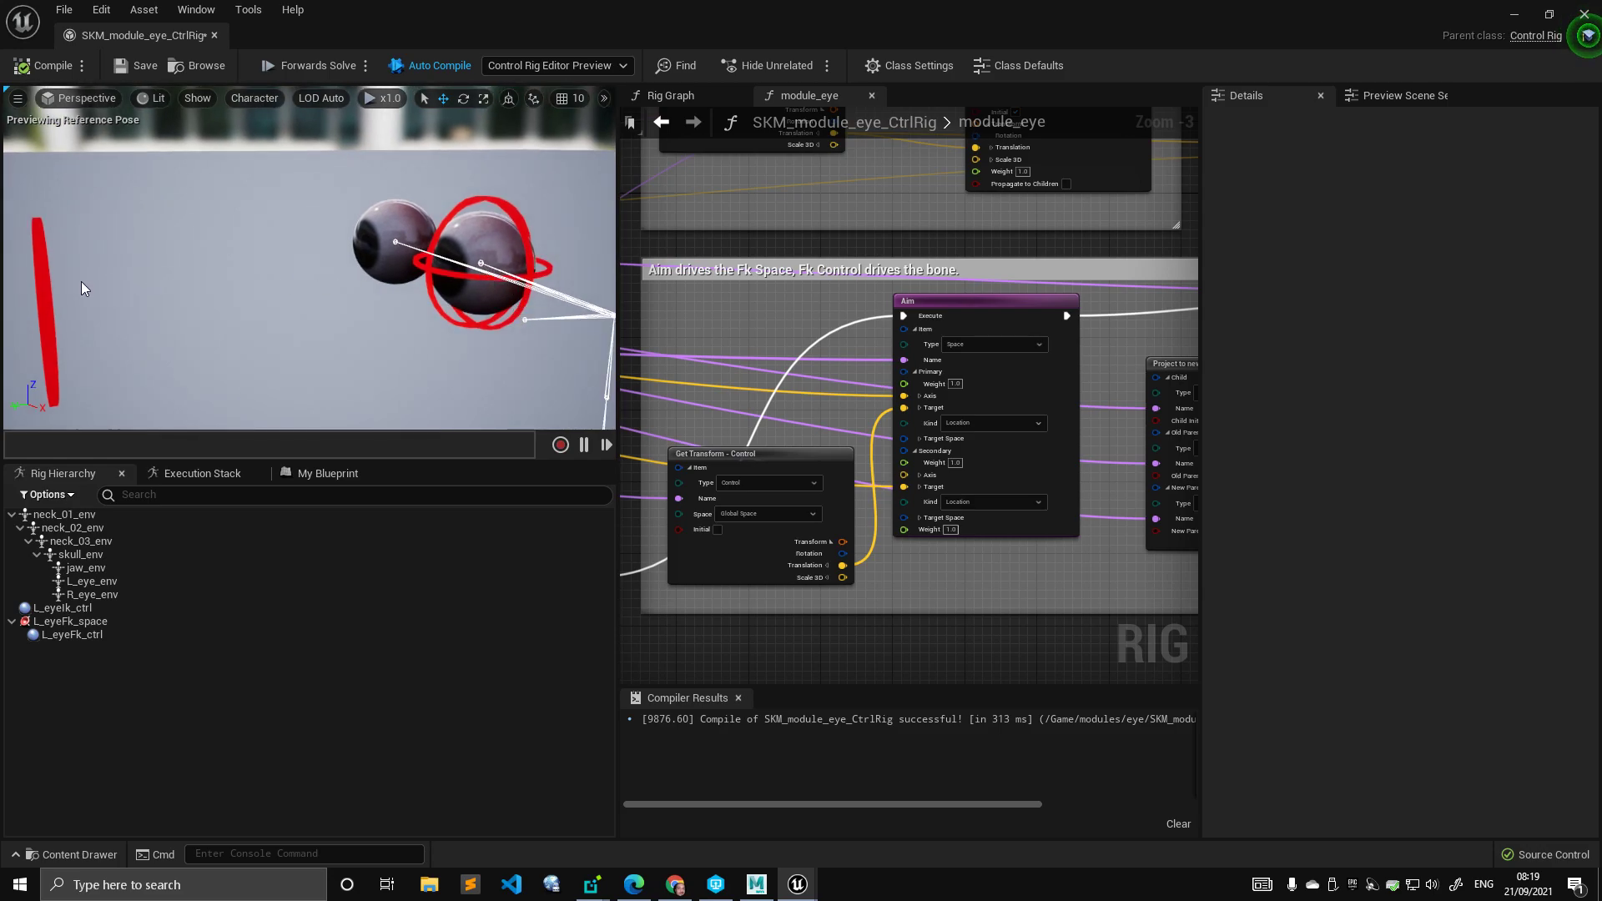
click(949, 316)
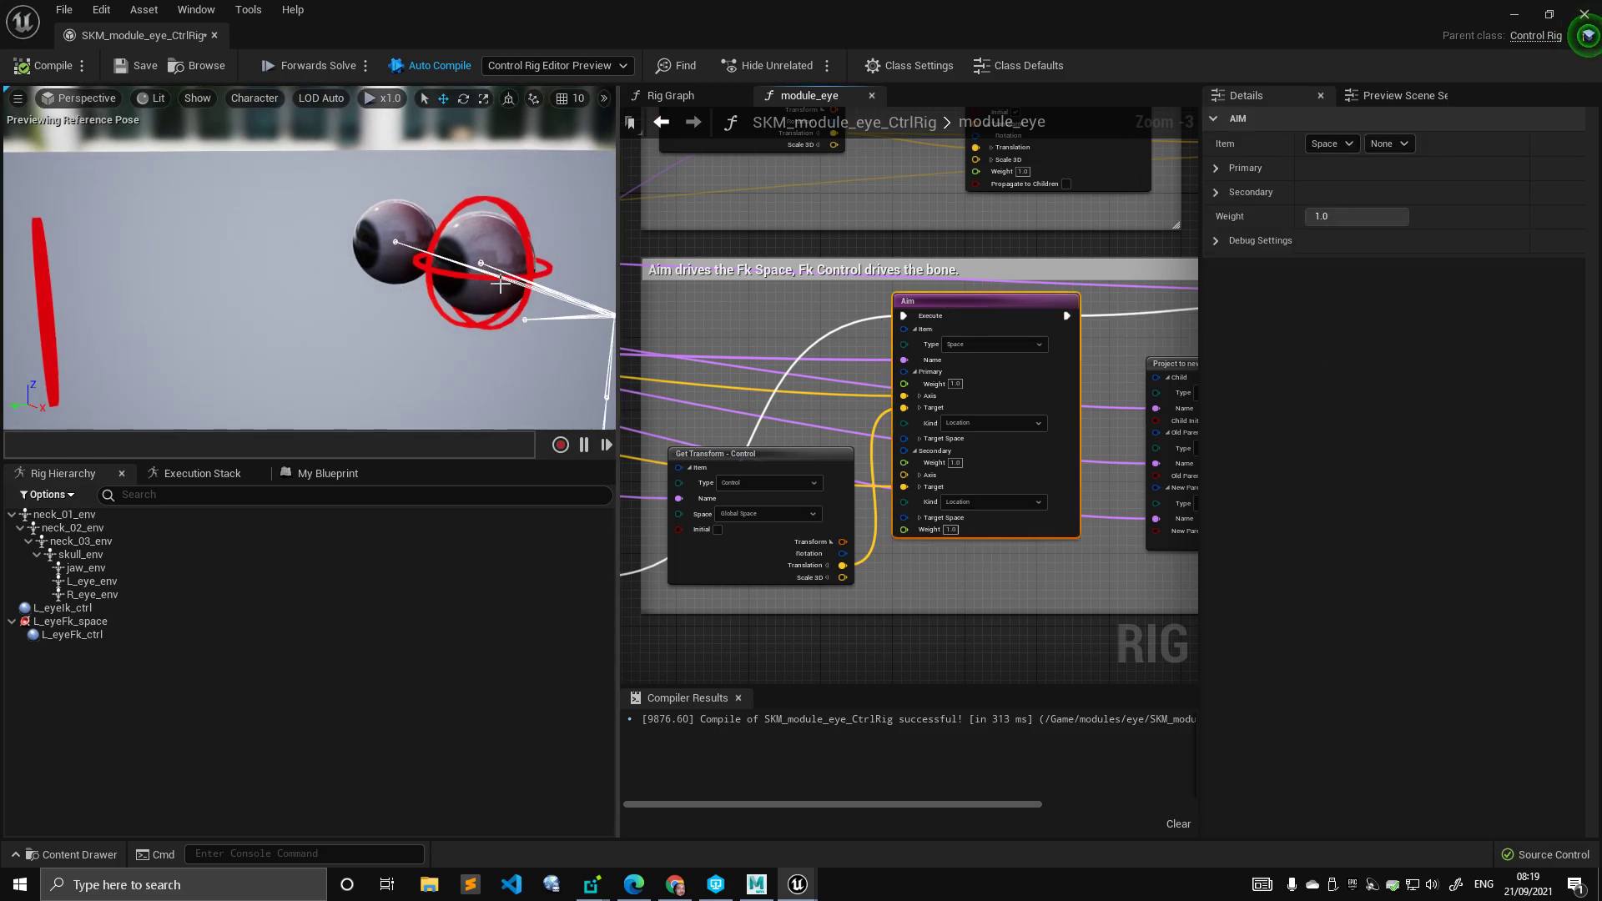
alt+drag(309, 259, 426, 251)
alt+right_drag(220, 303, 275, 321)
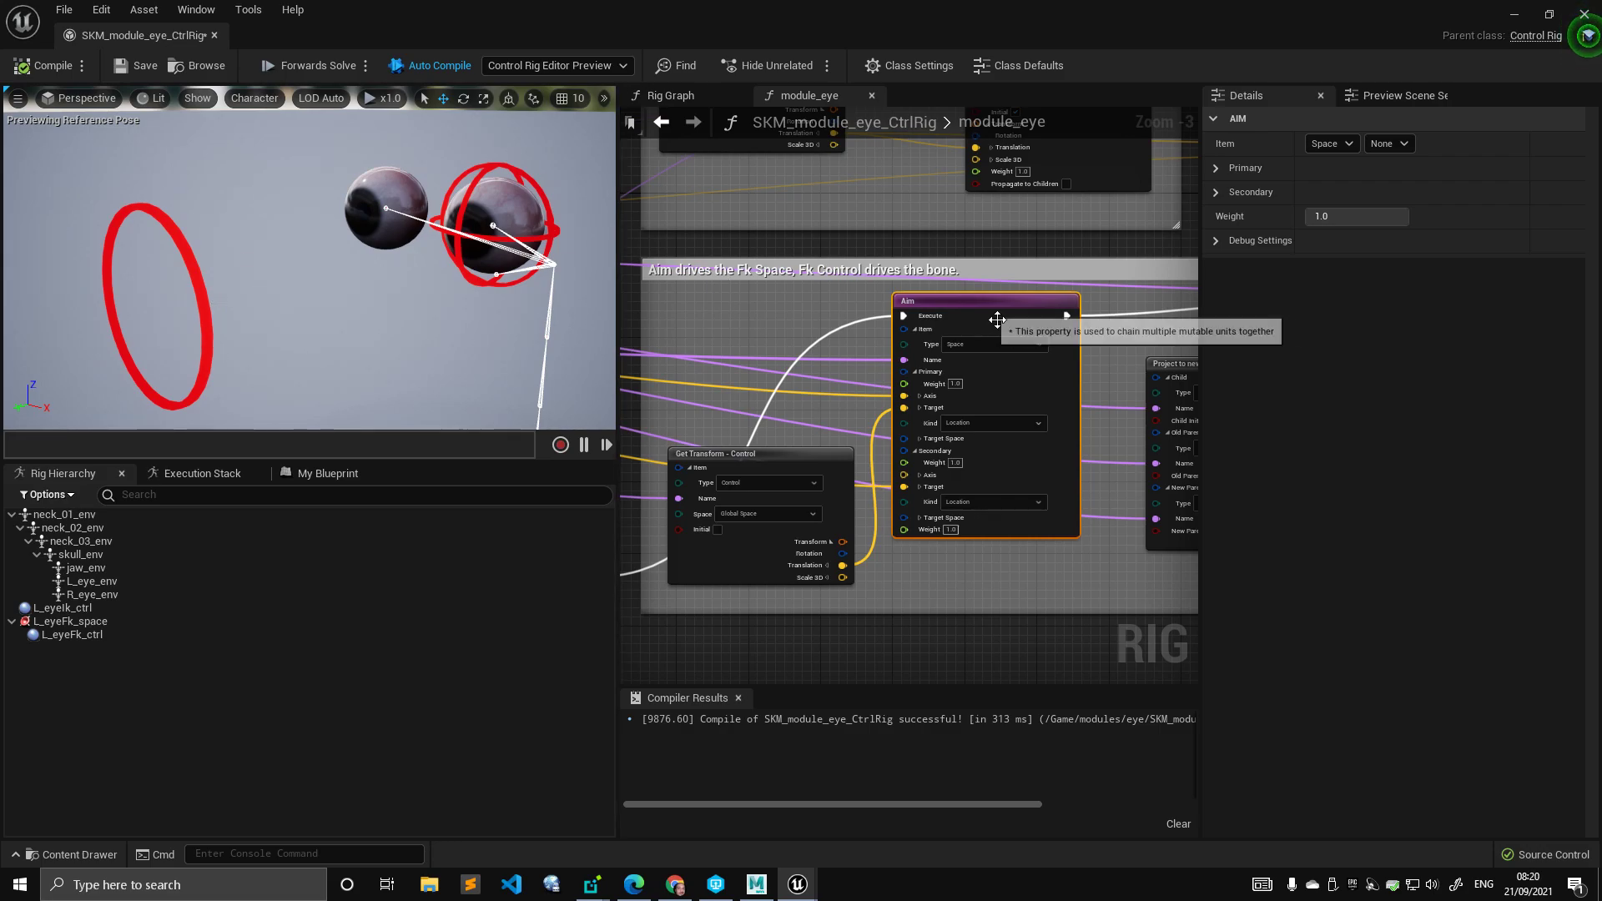
Trace the Aim node's Name input back through the graph and select L_eyeFk_space in the rig hierarchy.
click(764, 313)
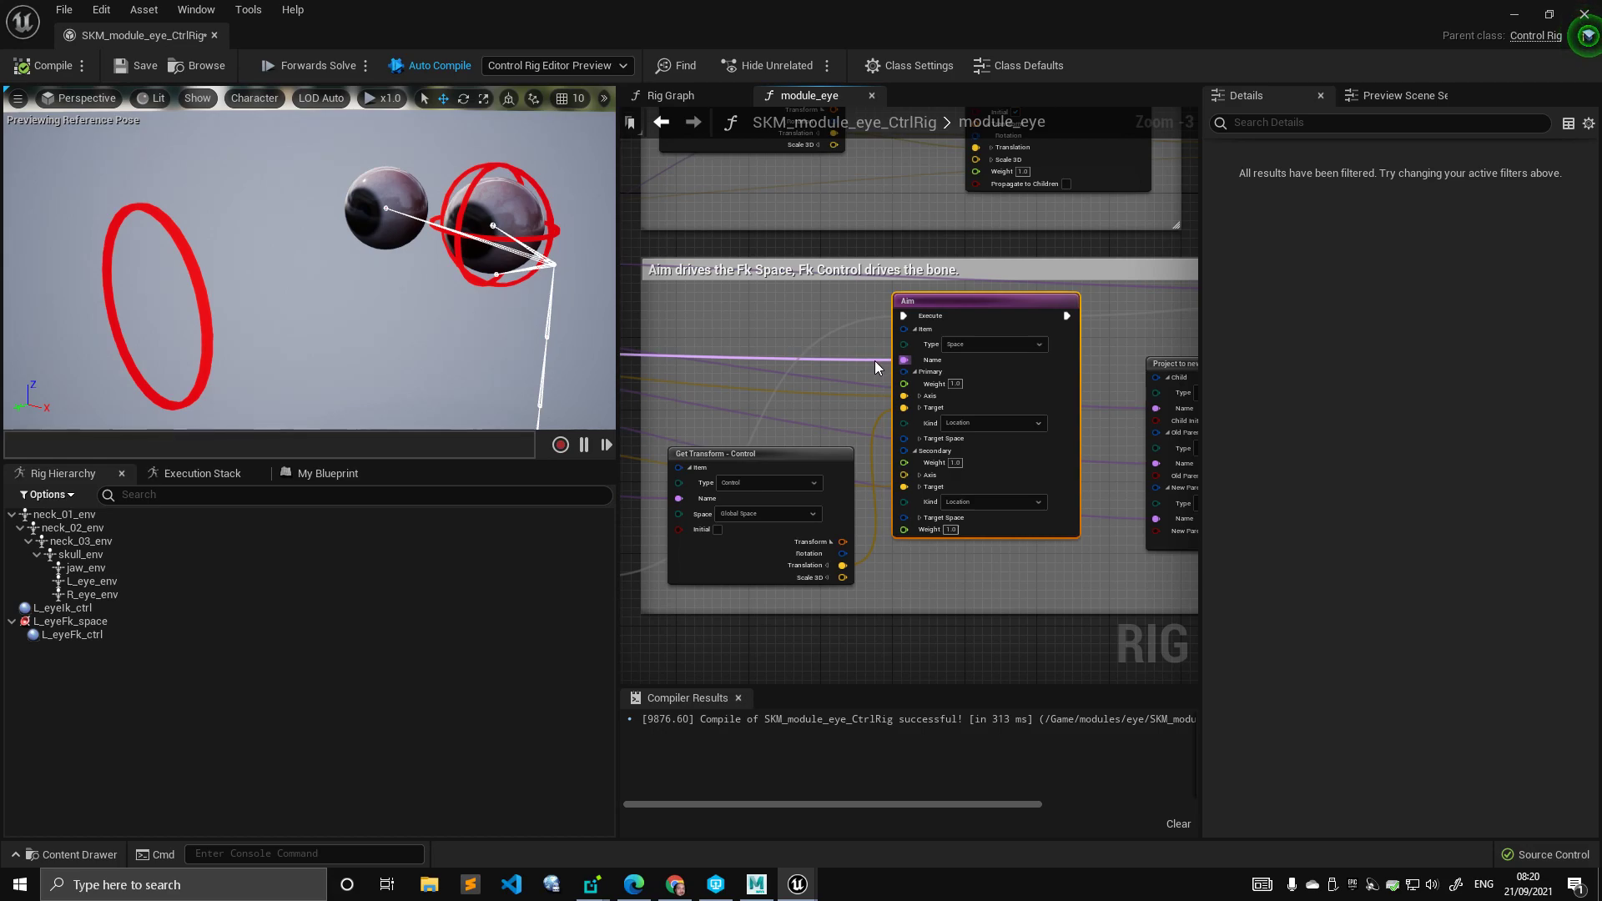
right_drag(875, 358, 1185, 400)
right_drag(781, 354, 622, 385)
scroll(851, 347, down, 2)
scroll(621, 385, up, 2)
click(67, 621)
right_drag(1095, 340, 778, 316)
scroll(826, 355, down, 1)
scroll(893, 340, up, 2)
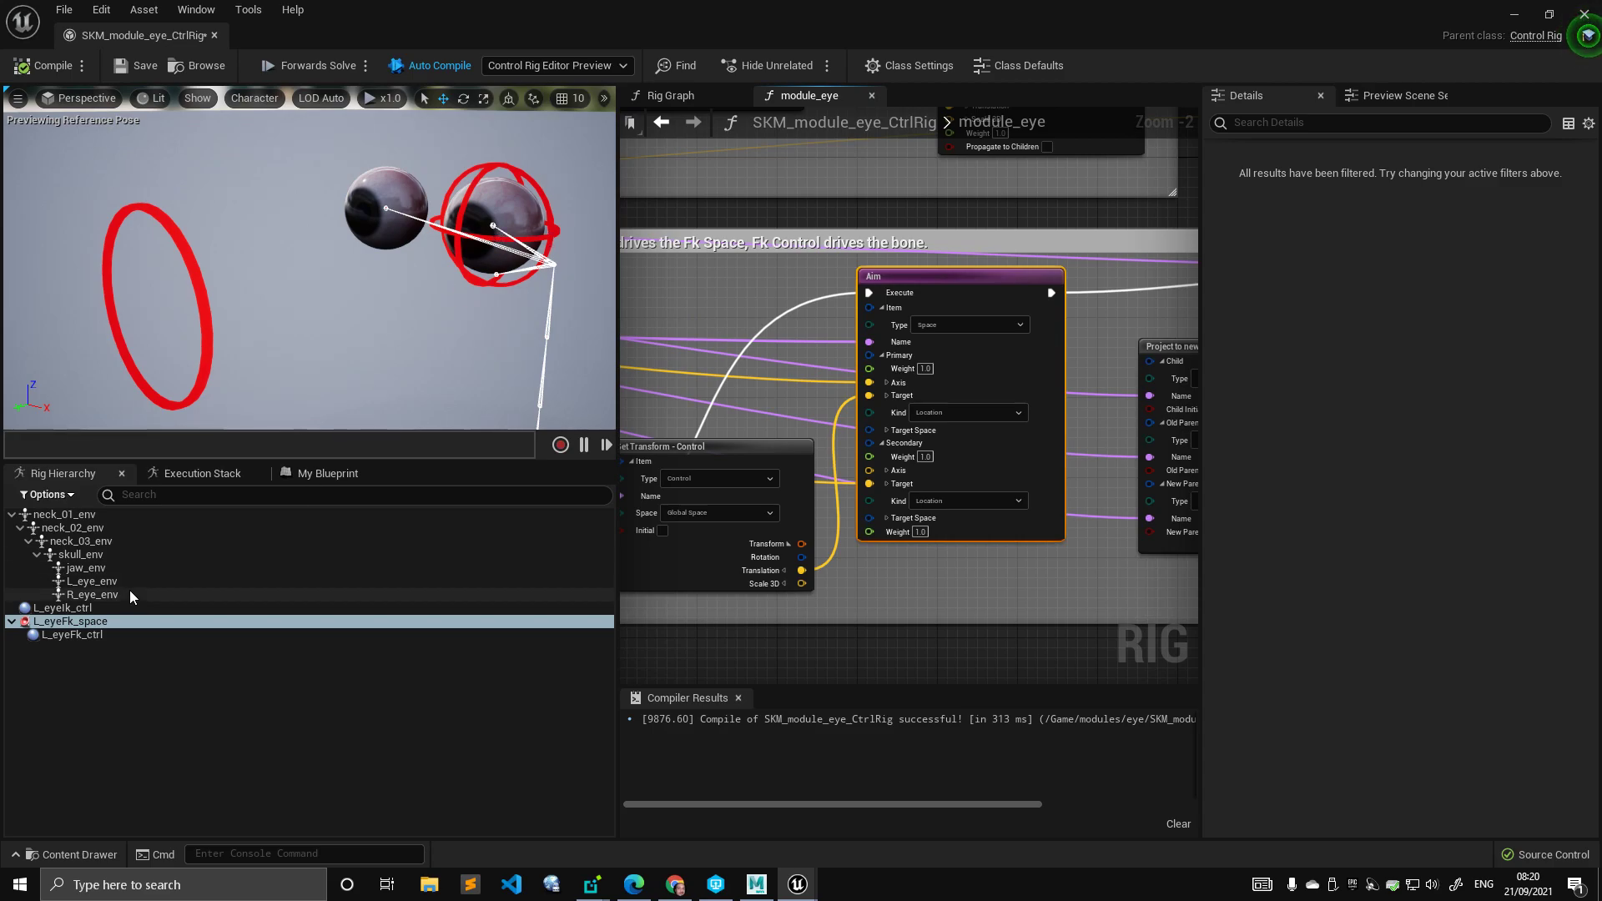
Rotate L_eyeFk_ctrl about -8.5 degrees around Z to test the eye, and recompile the rig to reset it.
click(98, 626)
click(107, 636)
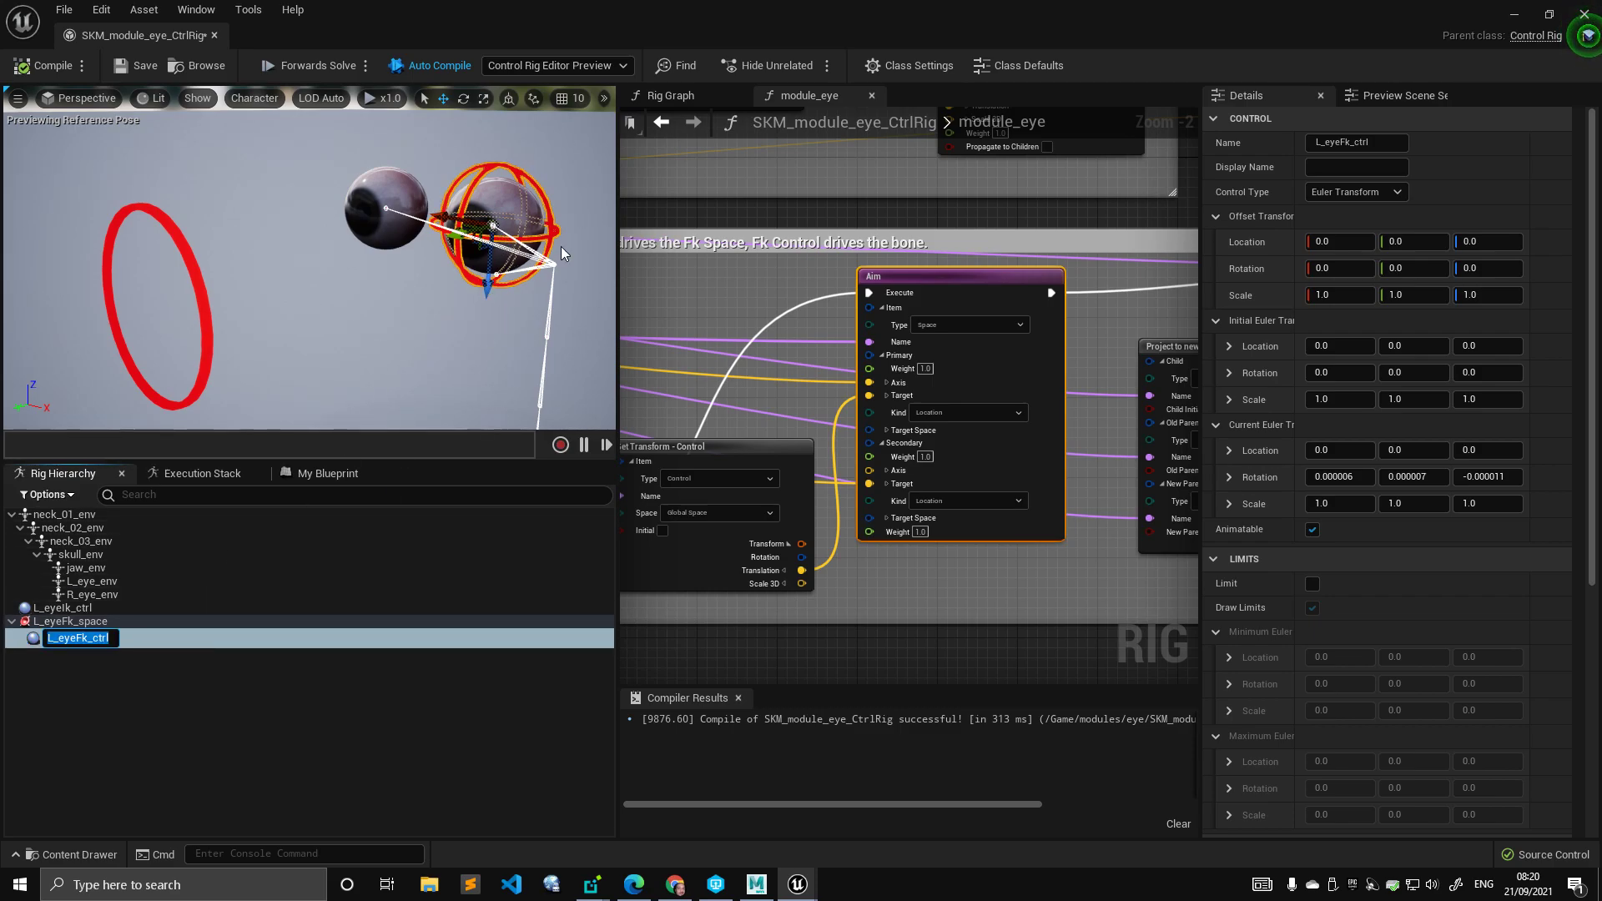
right_drag(524, 251, 576, 224)
key(e)
drag(459, 286, 422, 282)
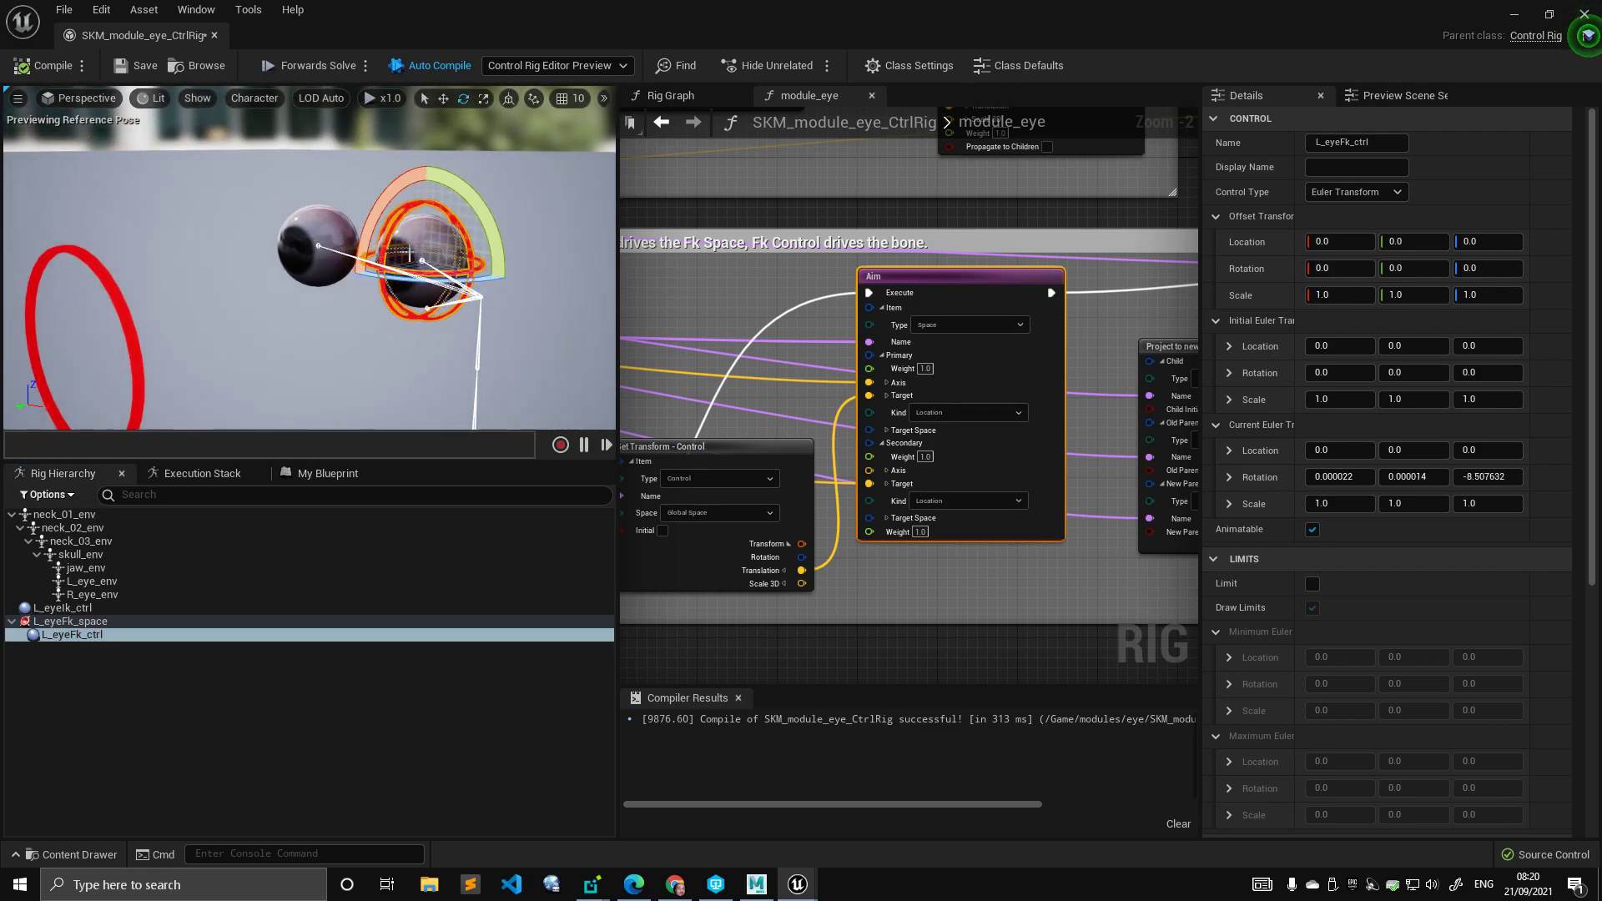
click(40, 68)
click(39, 72)
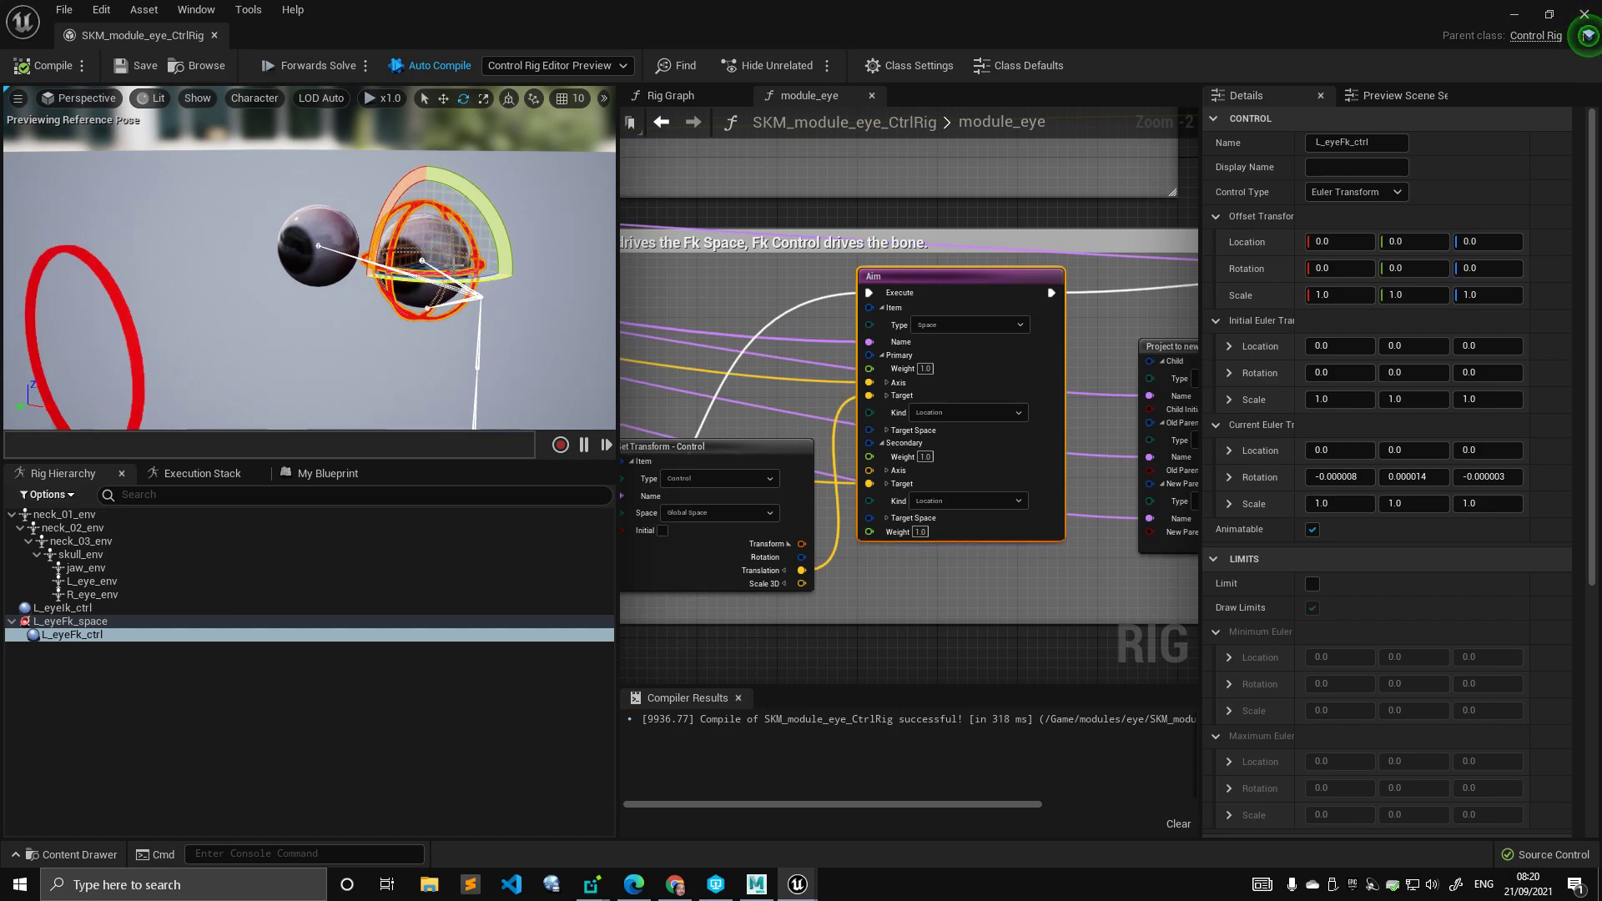
Inspect L_eyeFk_space's transforms and L_eyeIk_ctrl, and expand the primary Axis input of the Aim node.
click(106, 624)
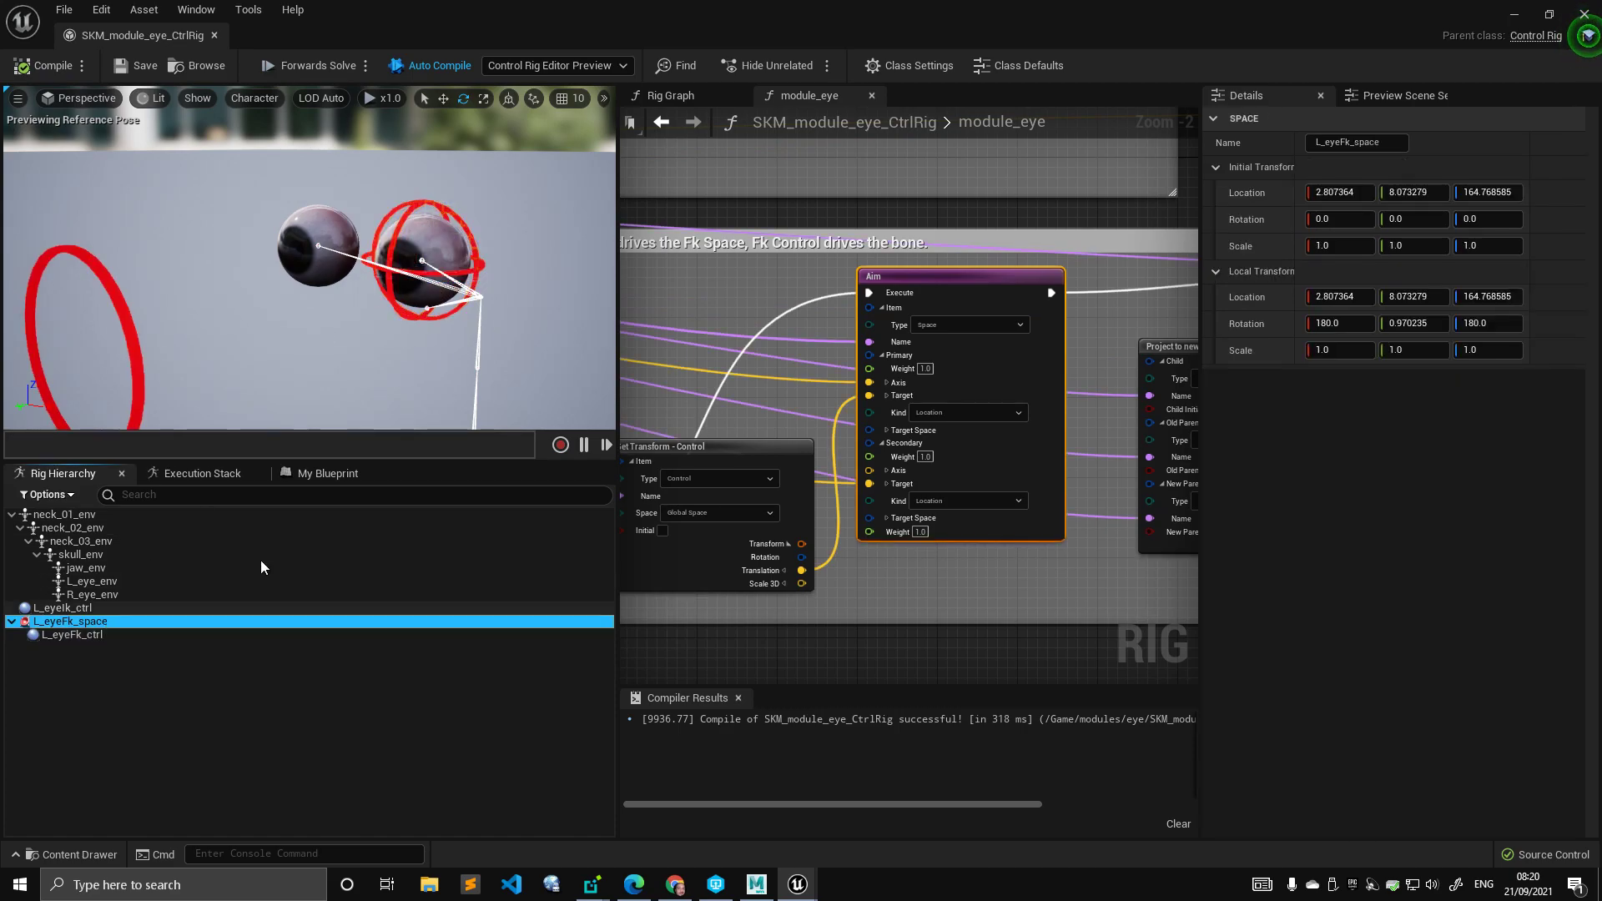
click(137, 309)
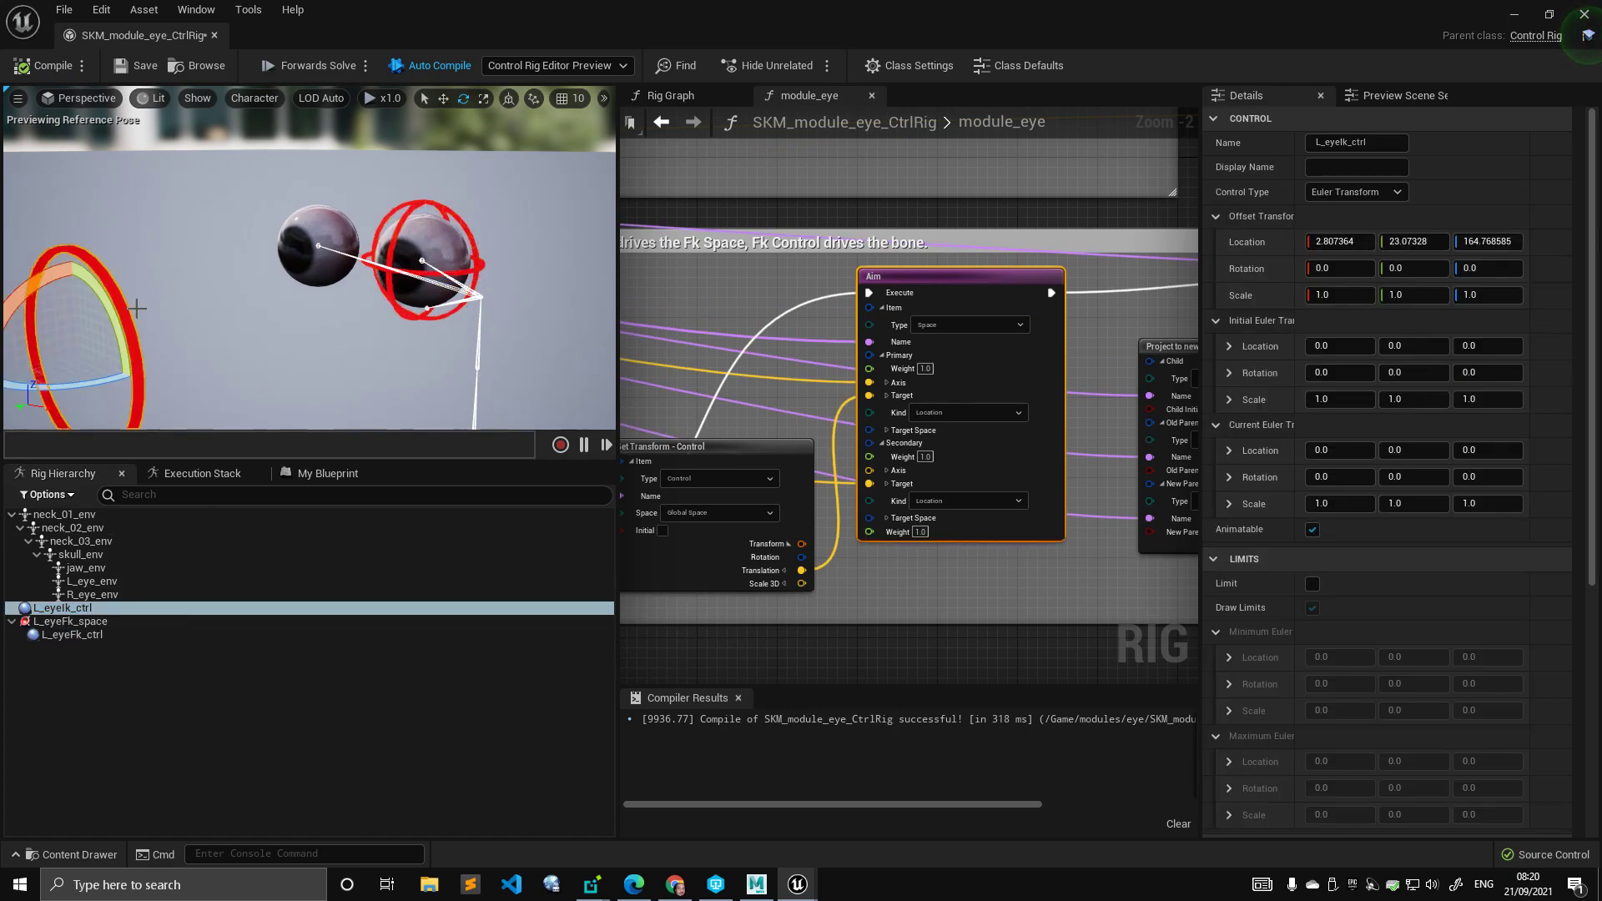
click(963, 297)
right_drag(737, 300, 798, 256)
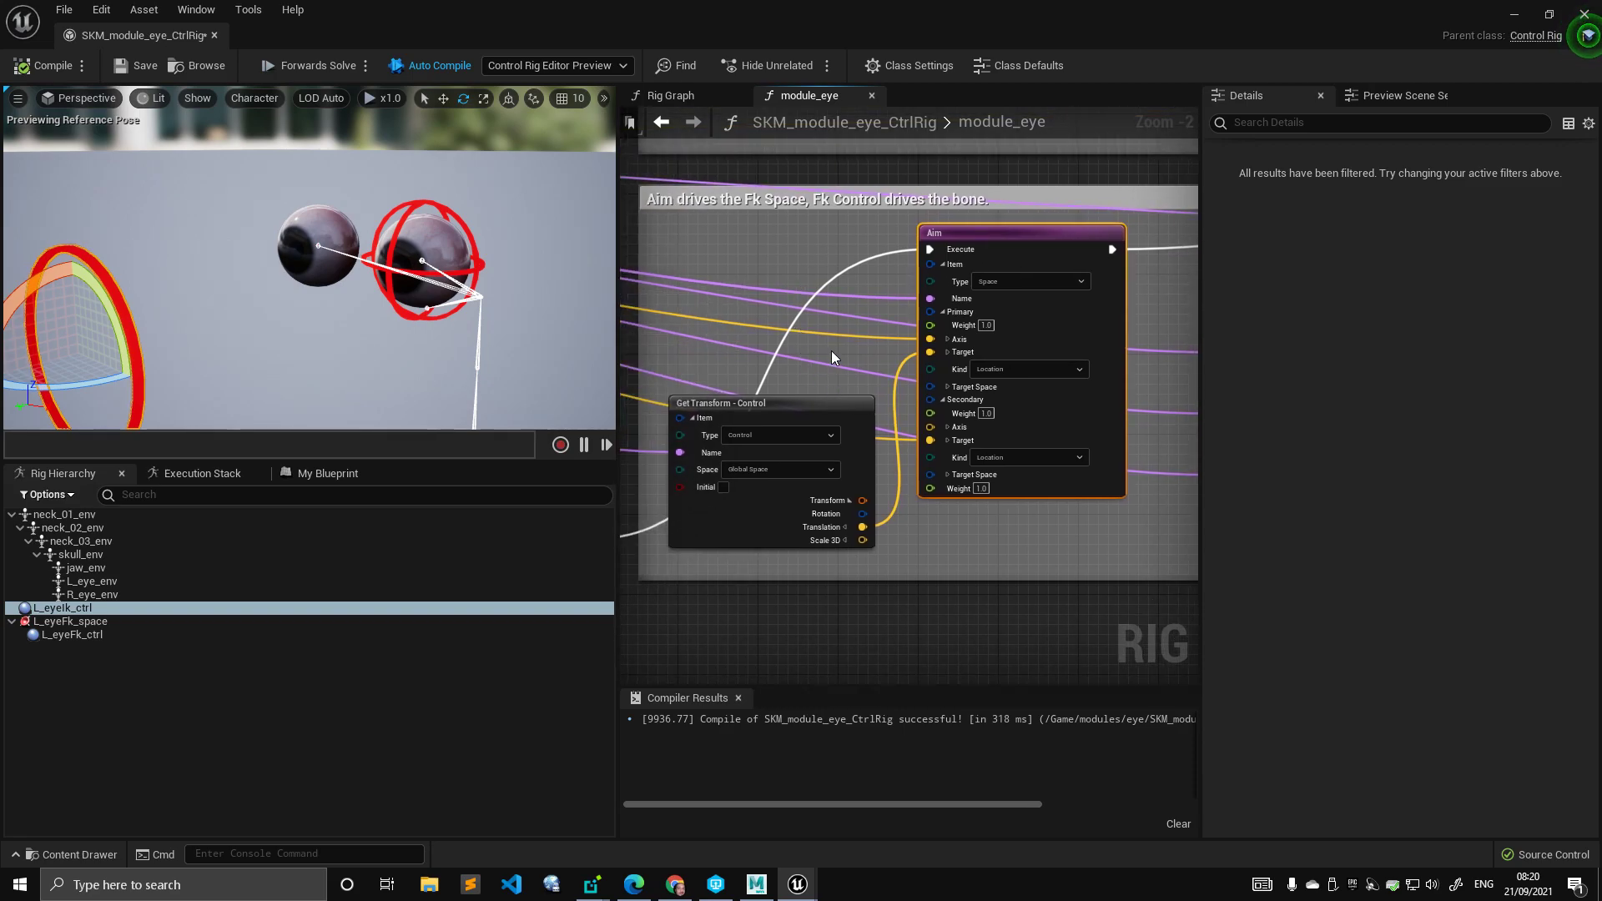
right_drag(830, 349, 874, 359)
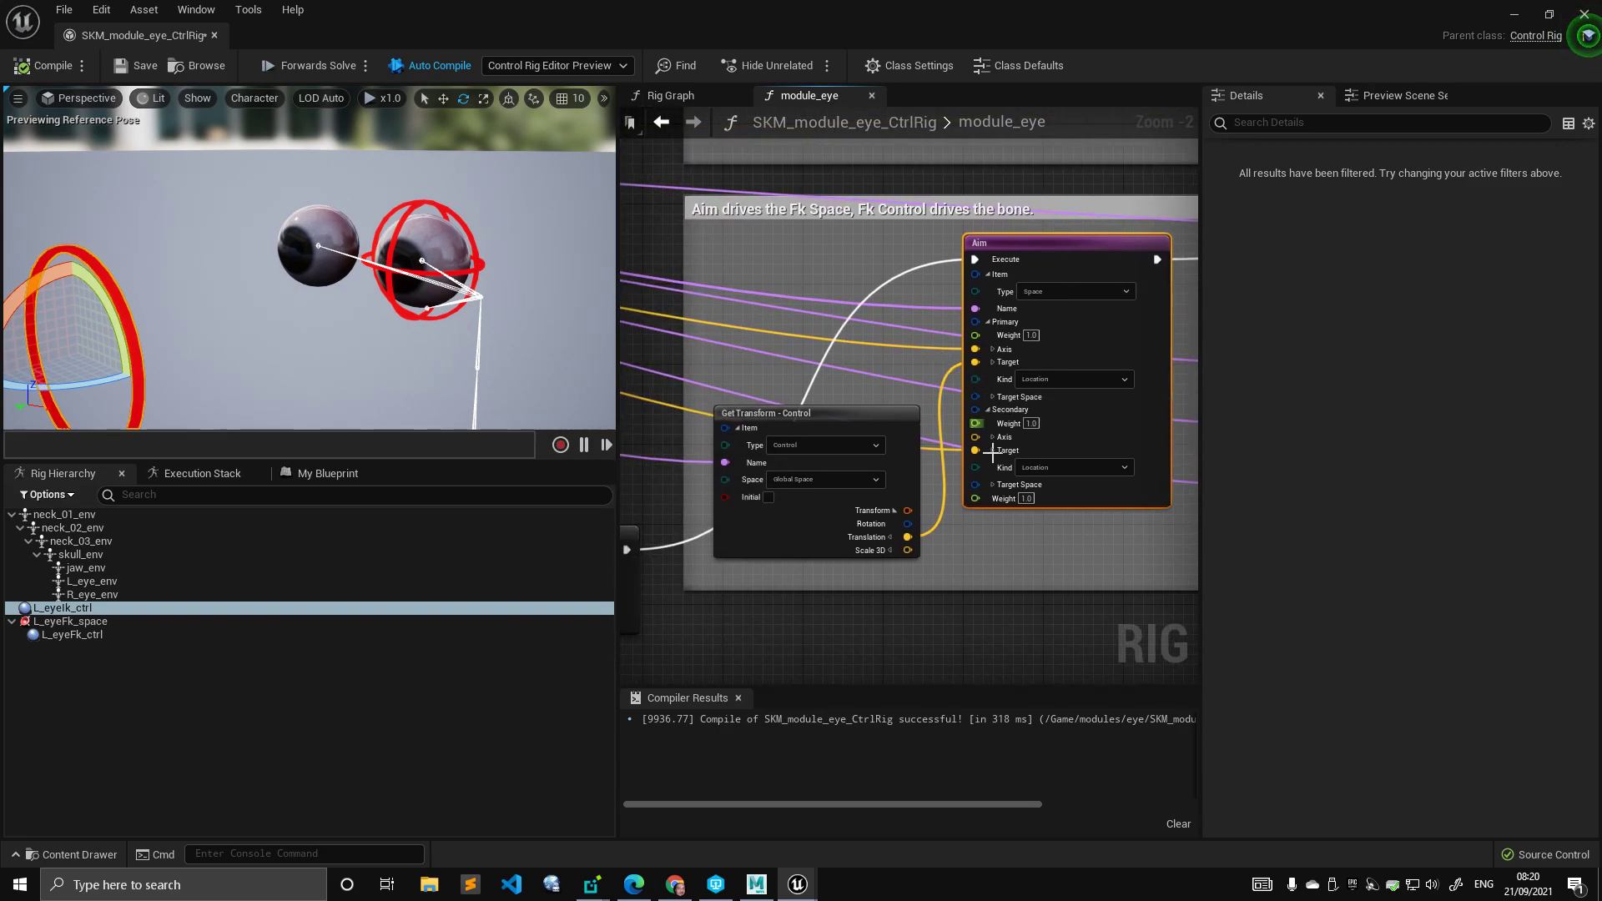
click(993, 350)
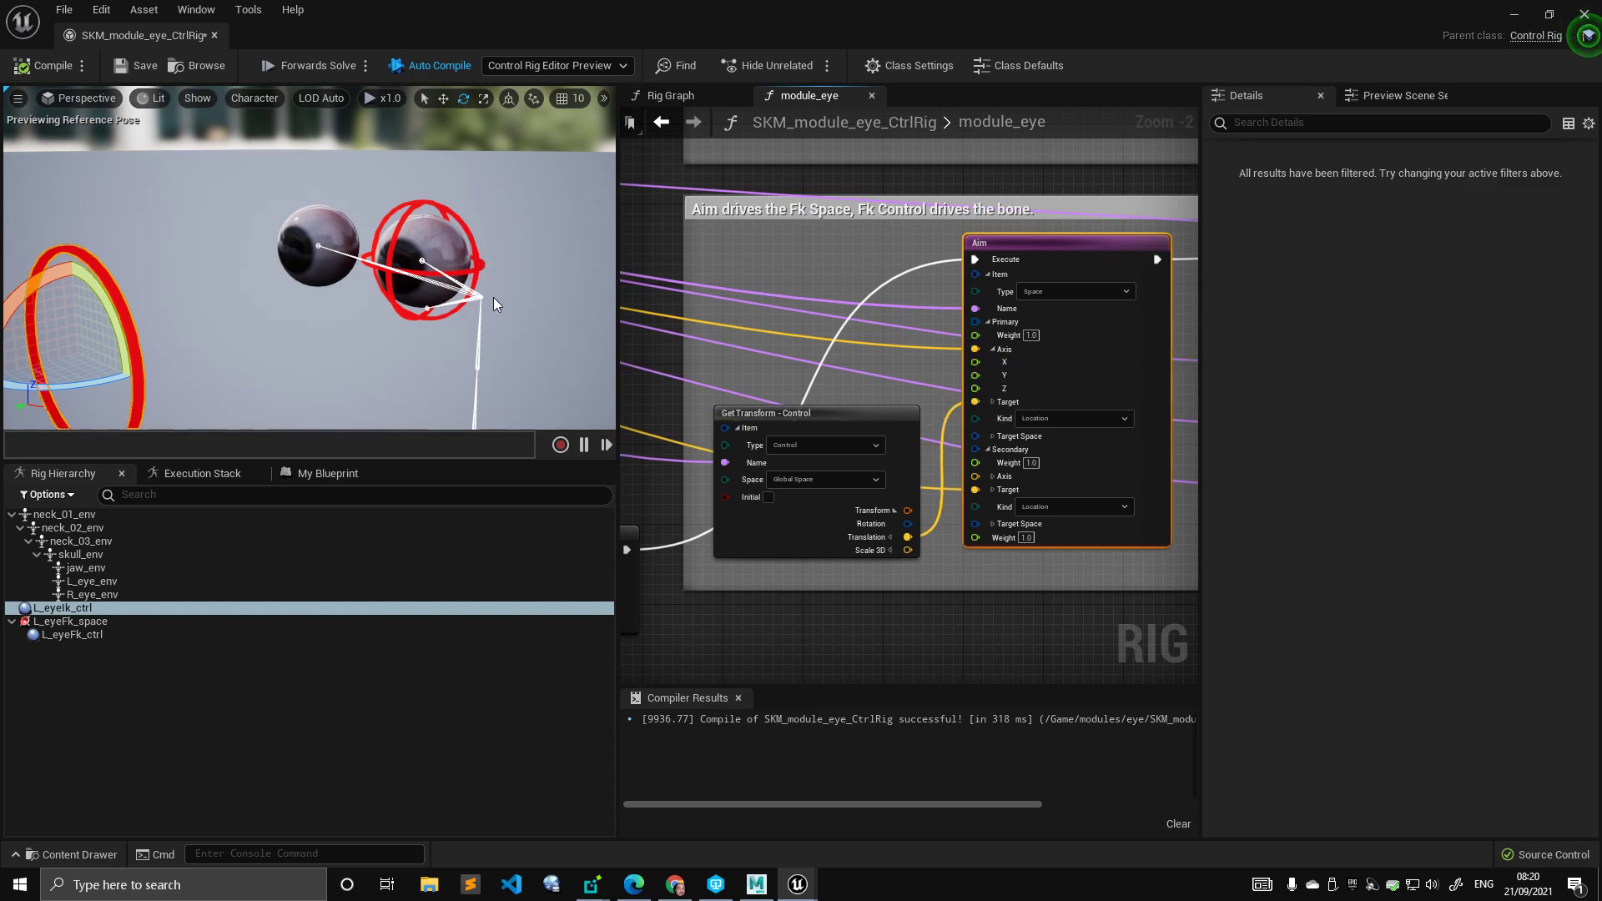
Widen the viewport and select L_eyeFk_space to inspect its orientation at the left eye.
alt+drag(494, 298, 367, 288)
drag(617, 427, 751, 424)
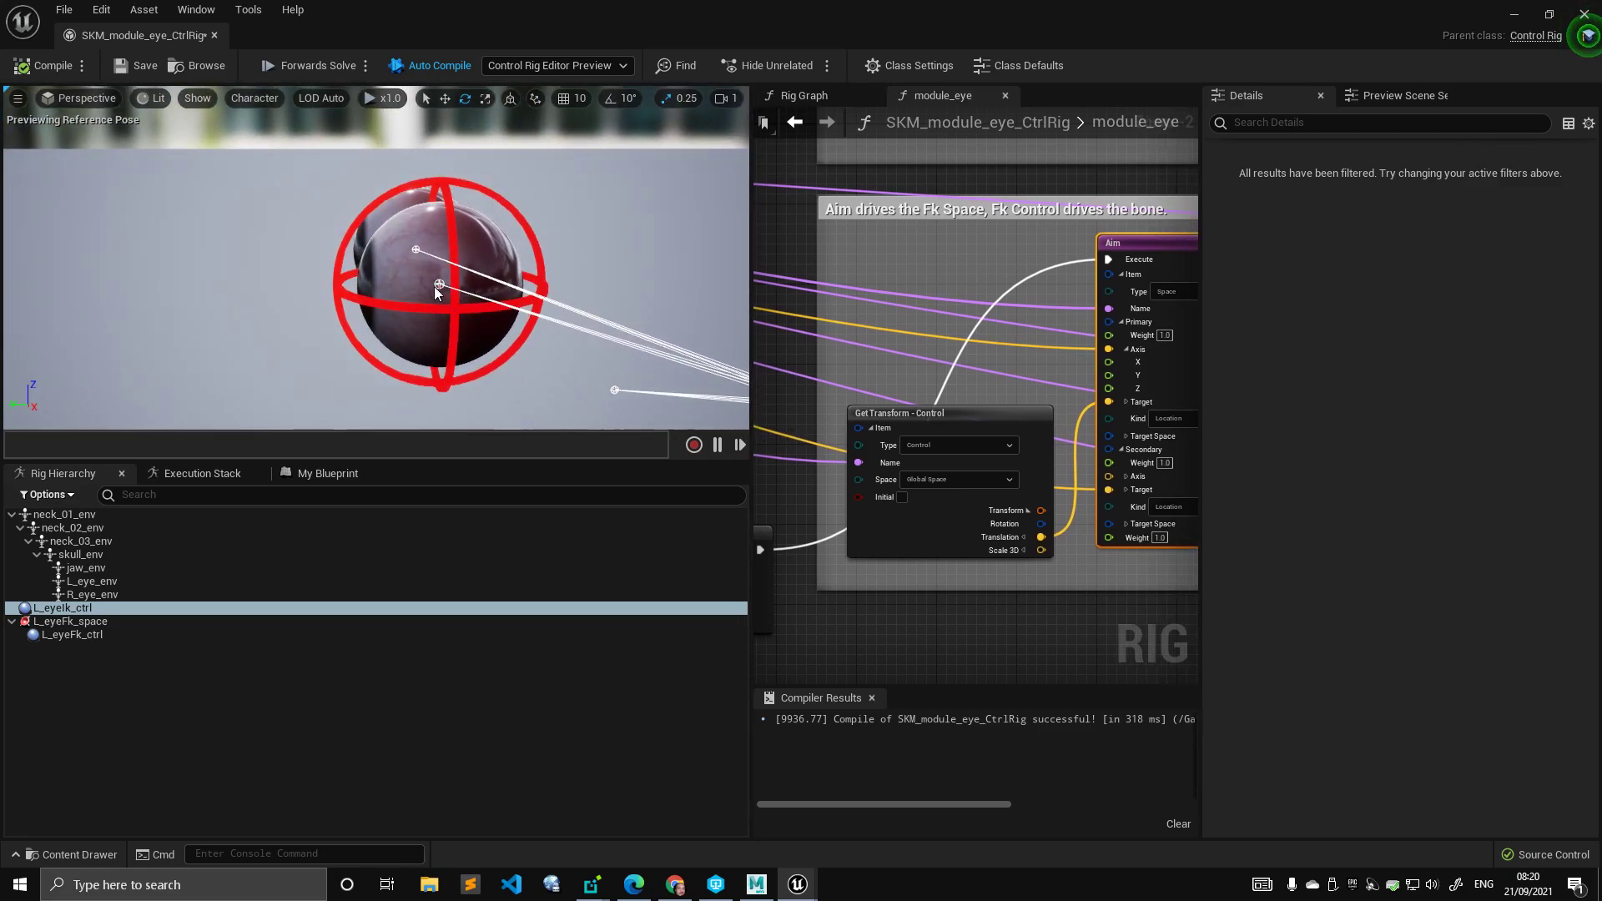
click(88, 621)
key(s)
right_drag(560, 319, 517, 319)
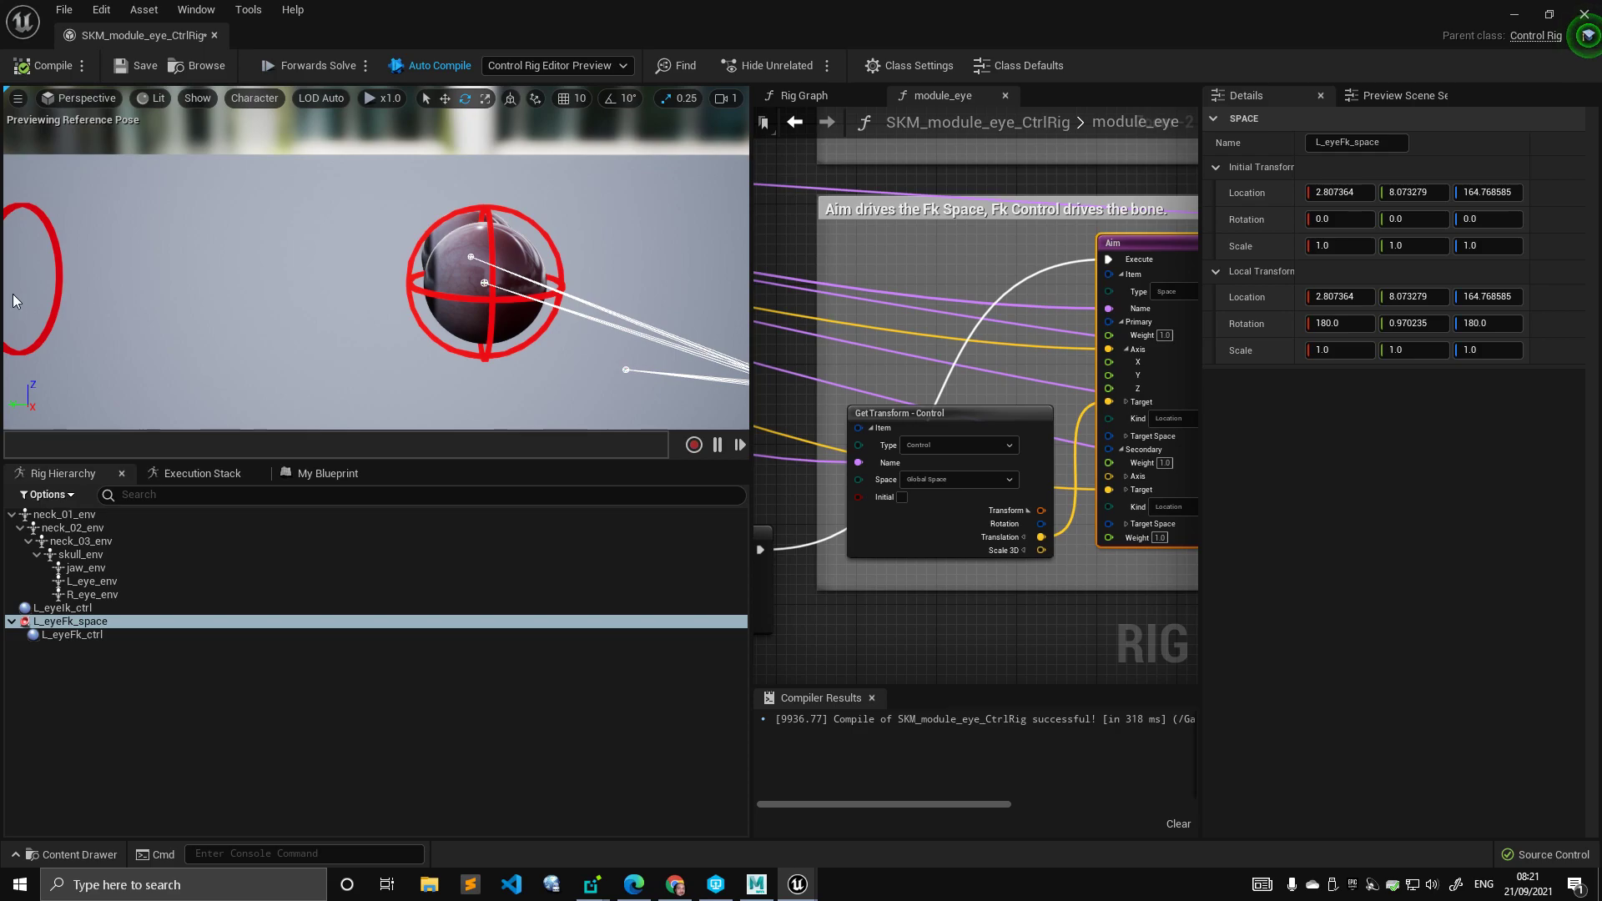
Return to the Rig Graph and expand aim_axis on the module_eye node connected to Forwards Solve, comparing it with the eye.
right_drag(872, 307, 1185, 329)
right_drag(860, 325, 1189, 338)
click(865, 102)
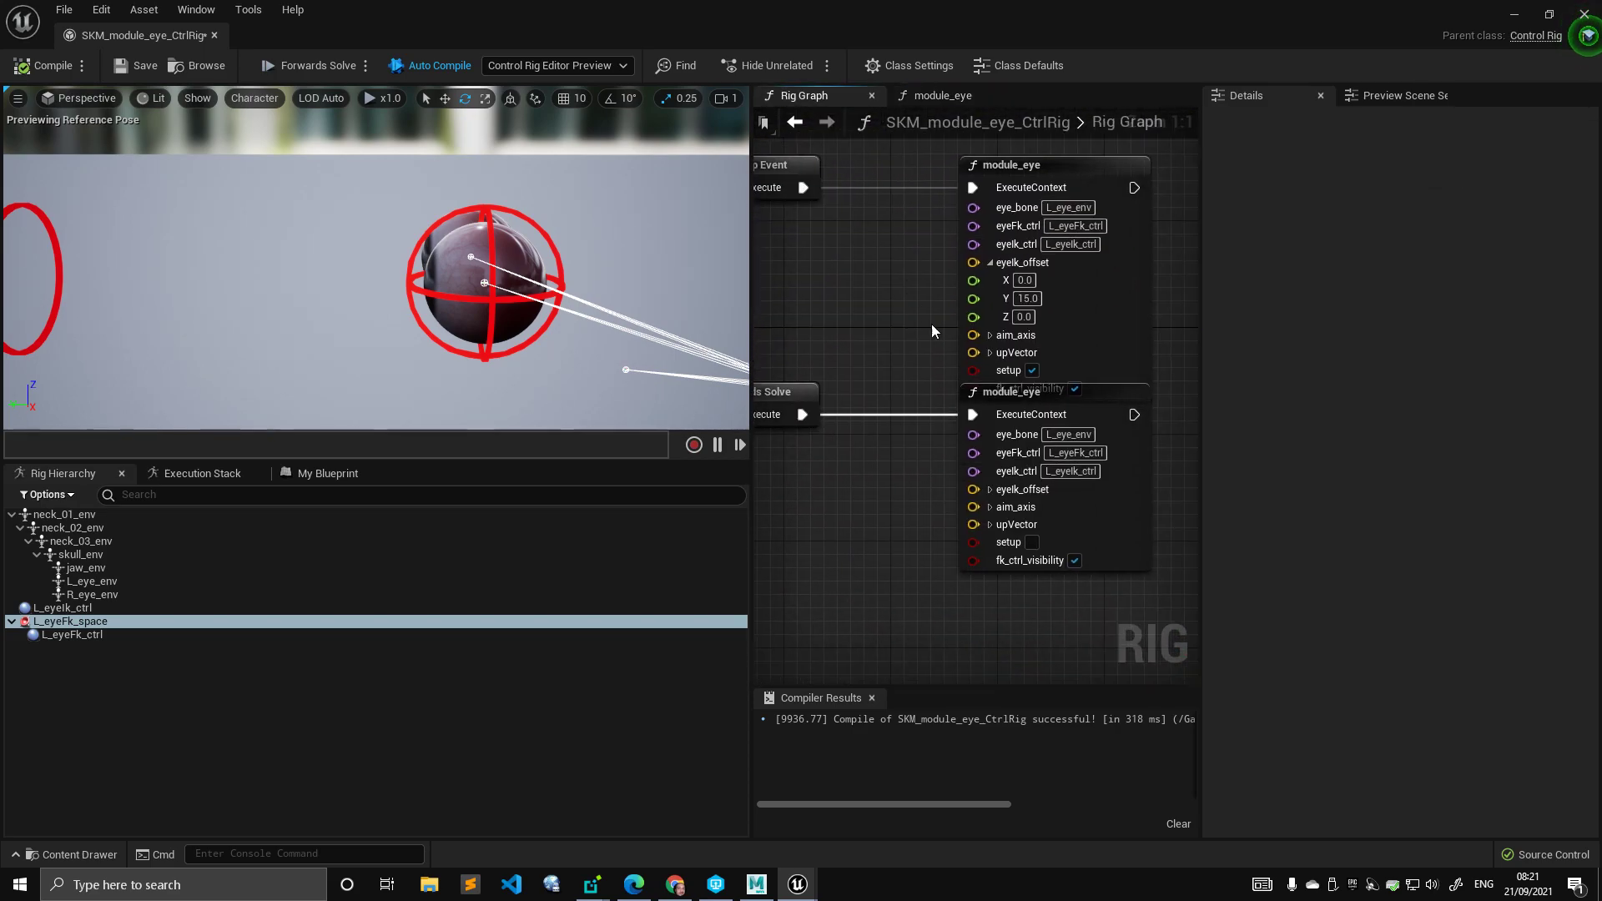
click(990, 507)
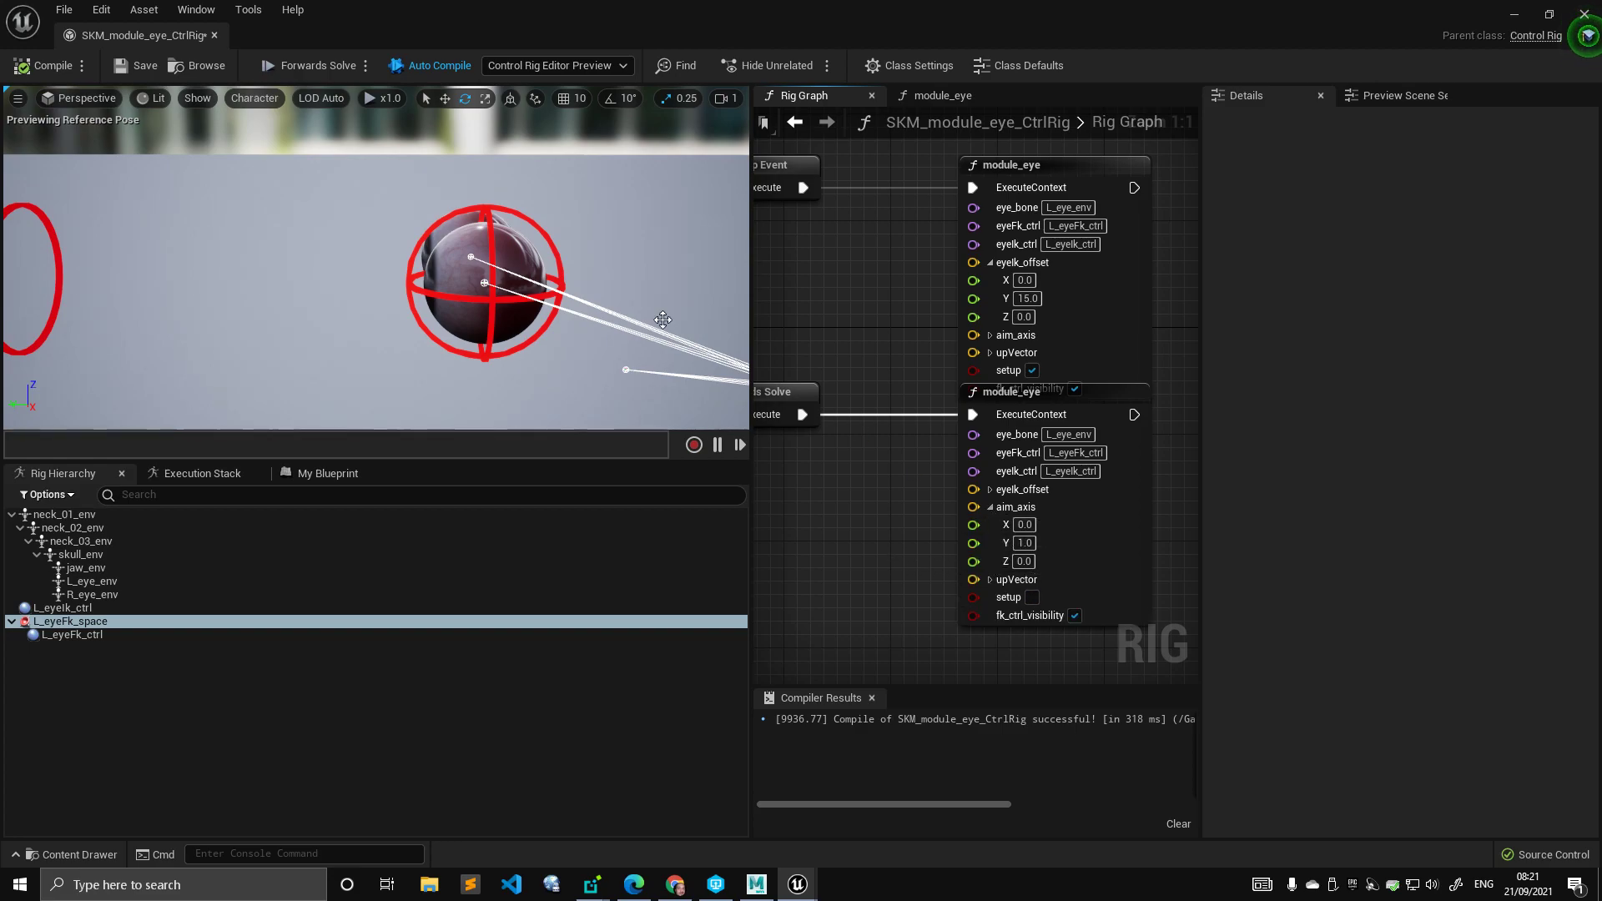
key(f)
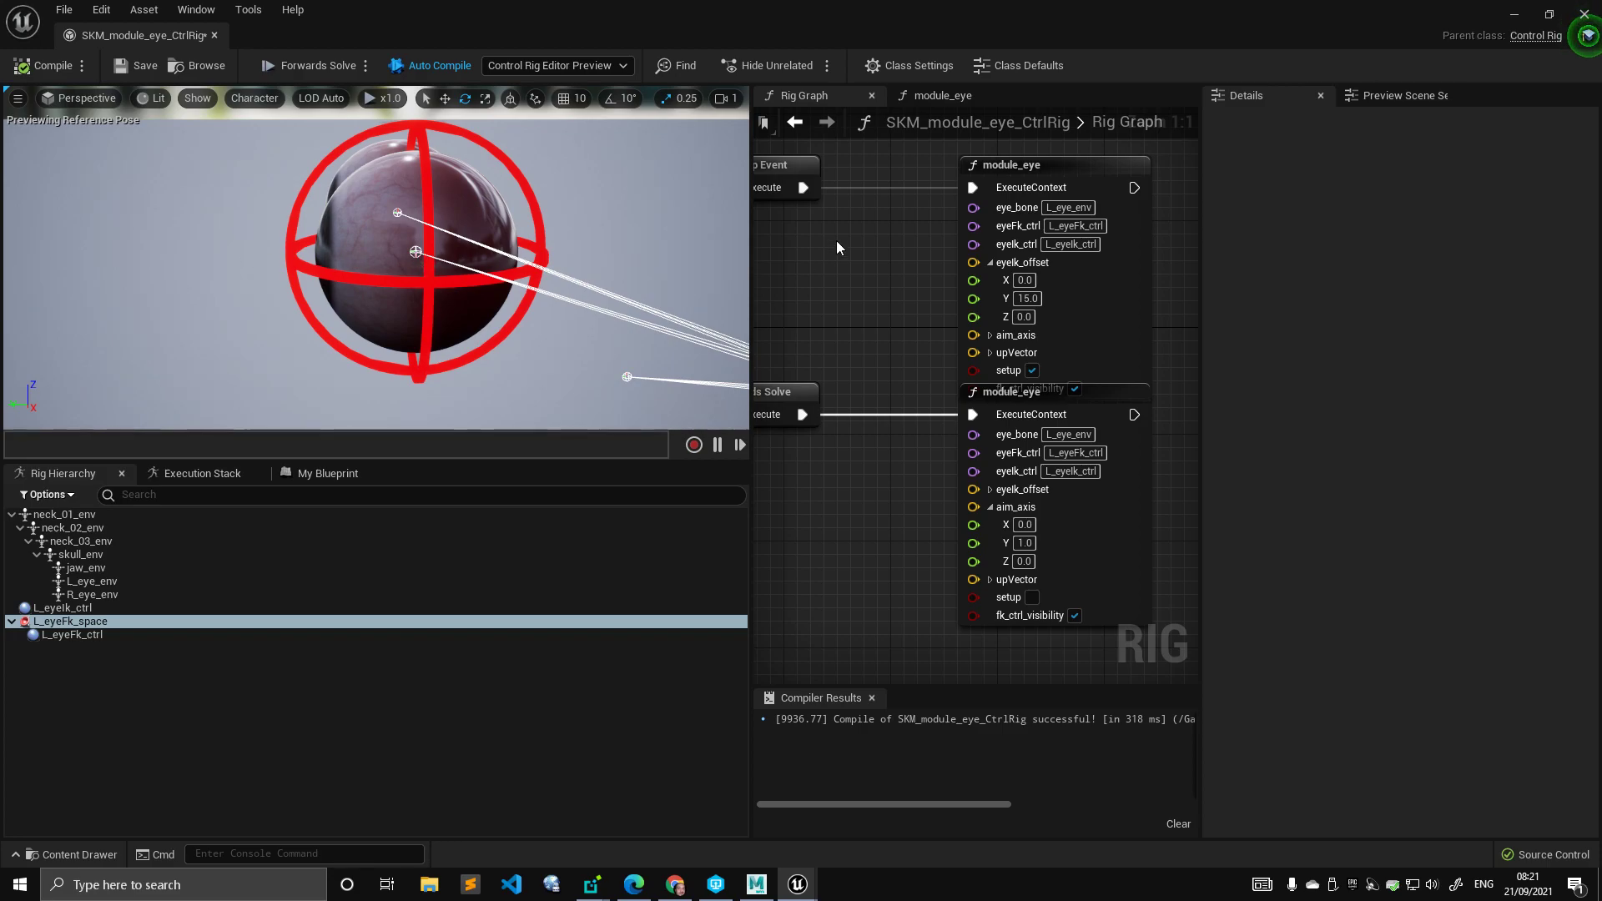
Reopen the module_eye function and examine the Aim node's primary Axis and Target inputs and their connections.
right_drag(837, 240, 760, 236)
double_click(927, 160)
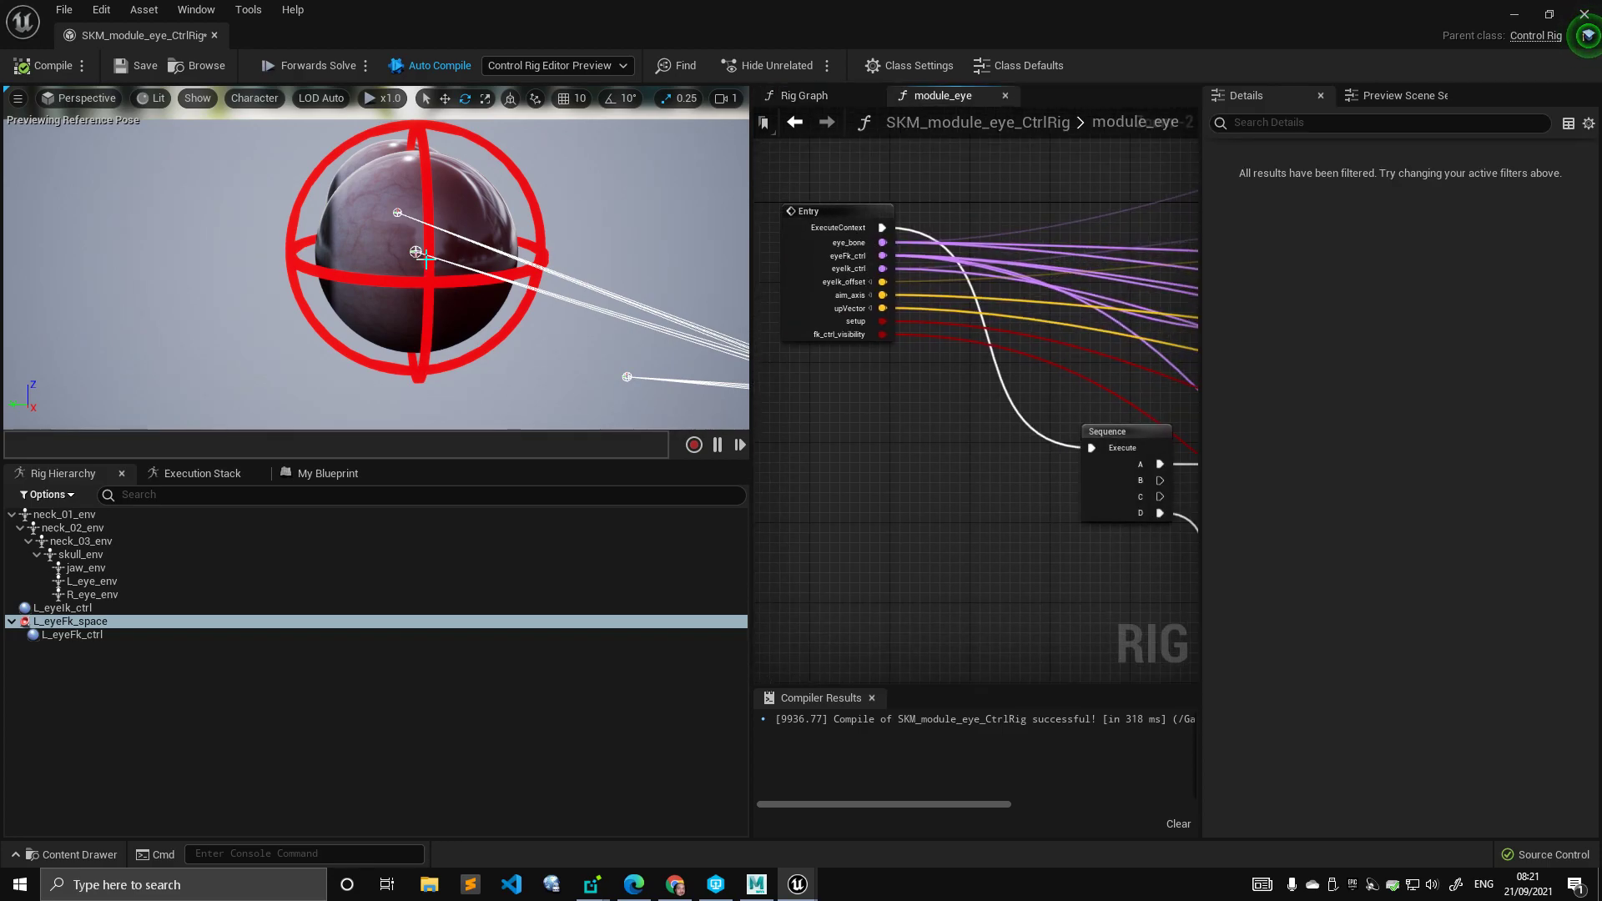
right_drag(1101, 468, 933, 354)
scroll(933, 353, down, 2)
scroll(978, 371, up, 2)
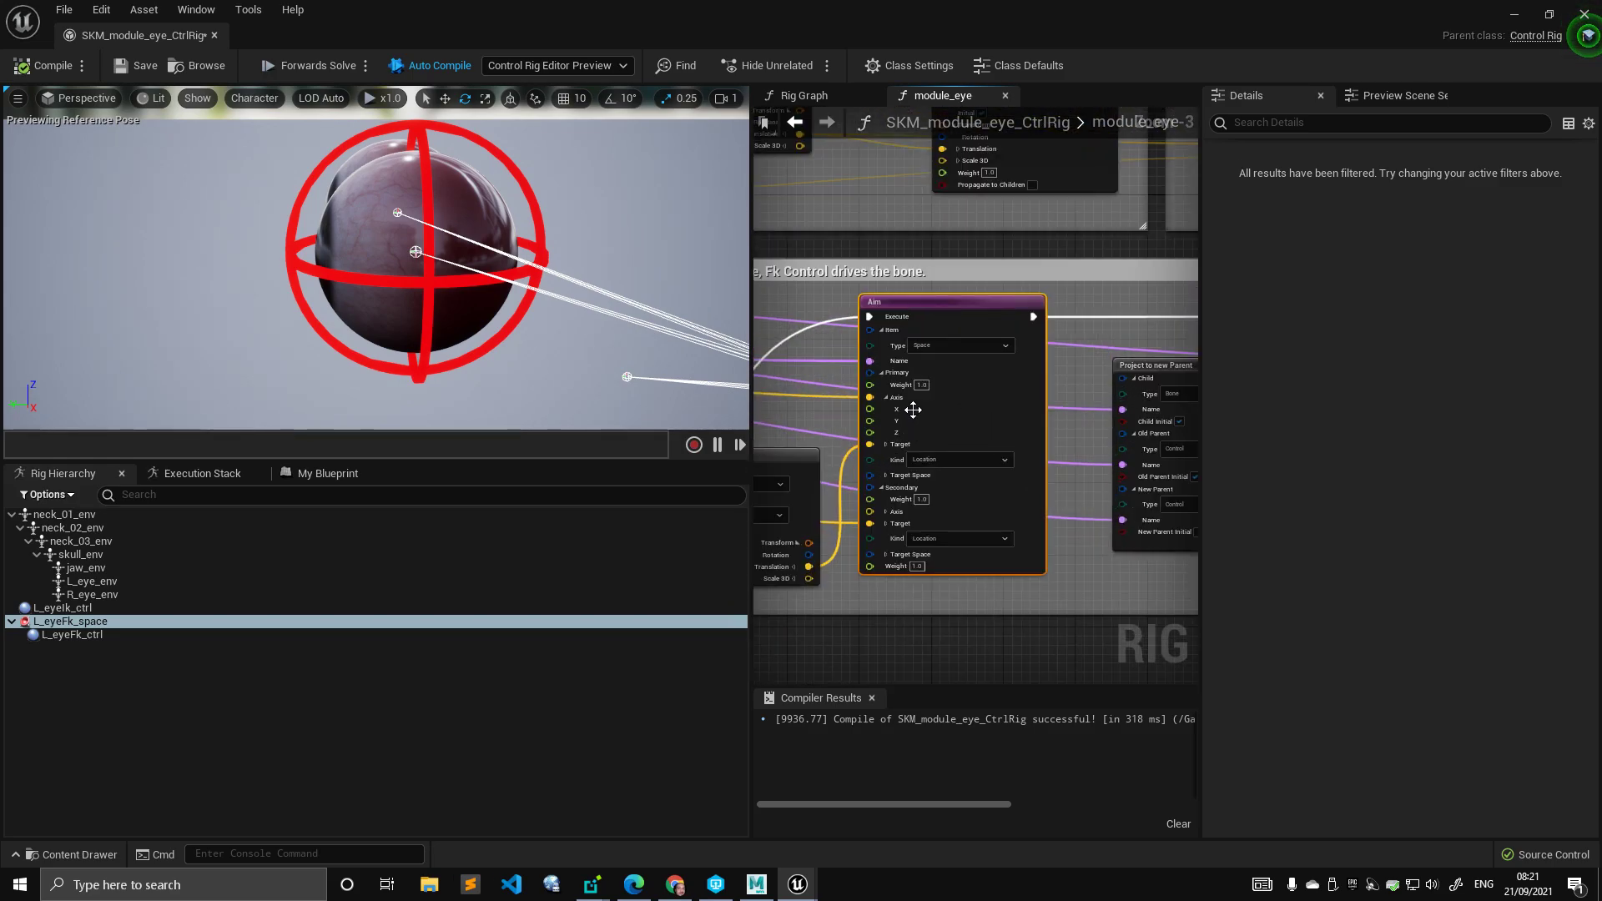
scroll(885, 334, up, 2)
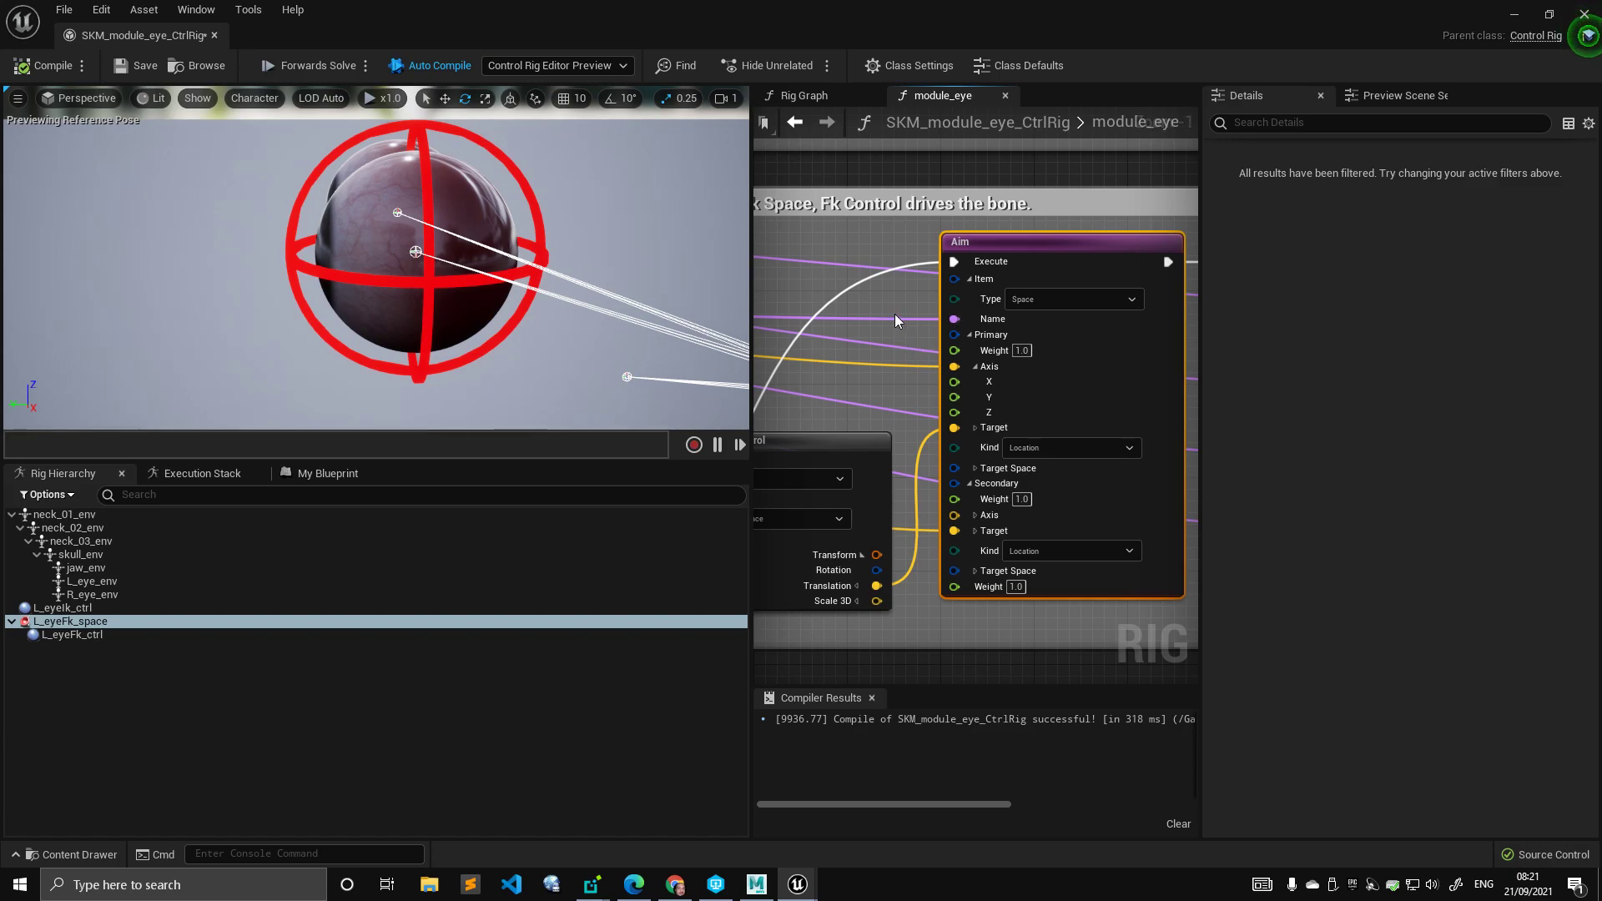
right_drag(900, 427, 956, 299)
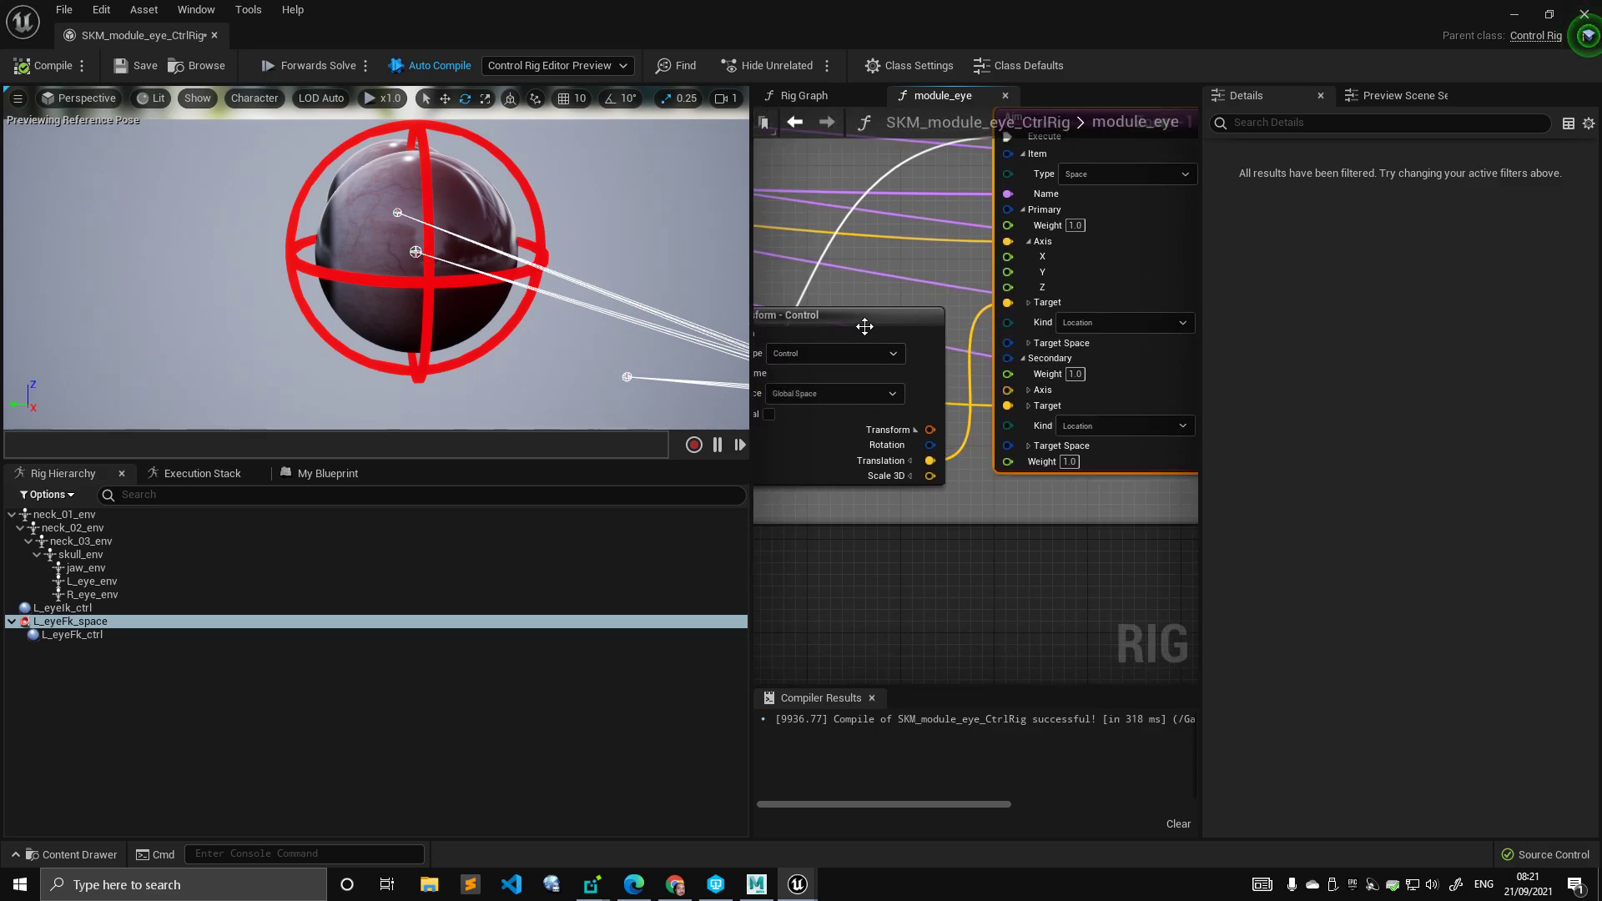
Trace the execution flow from the Sequence node through Set Control Visibility to the Aim node.
scroll(883, 293, down, 7)
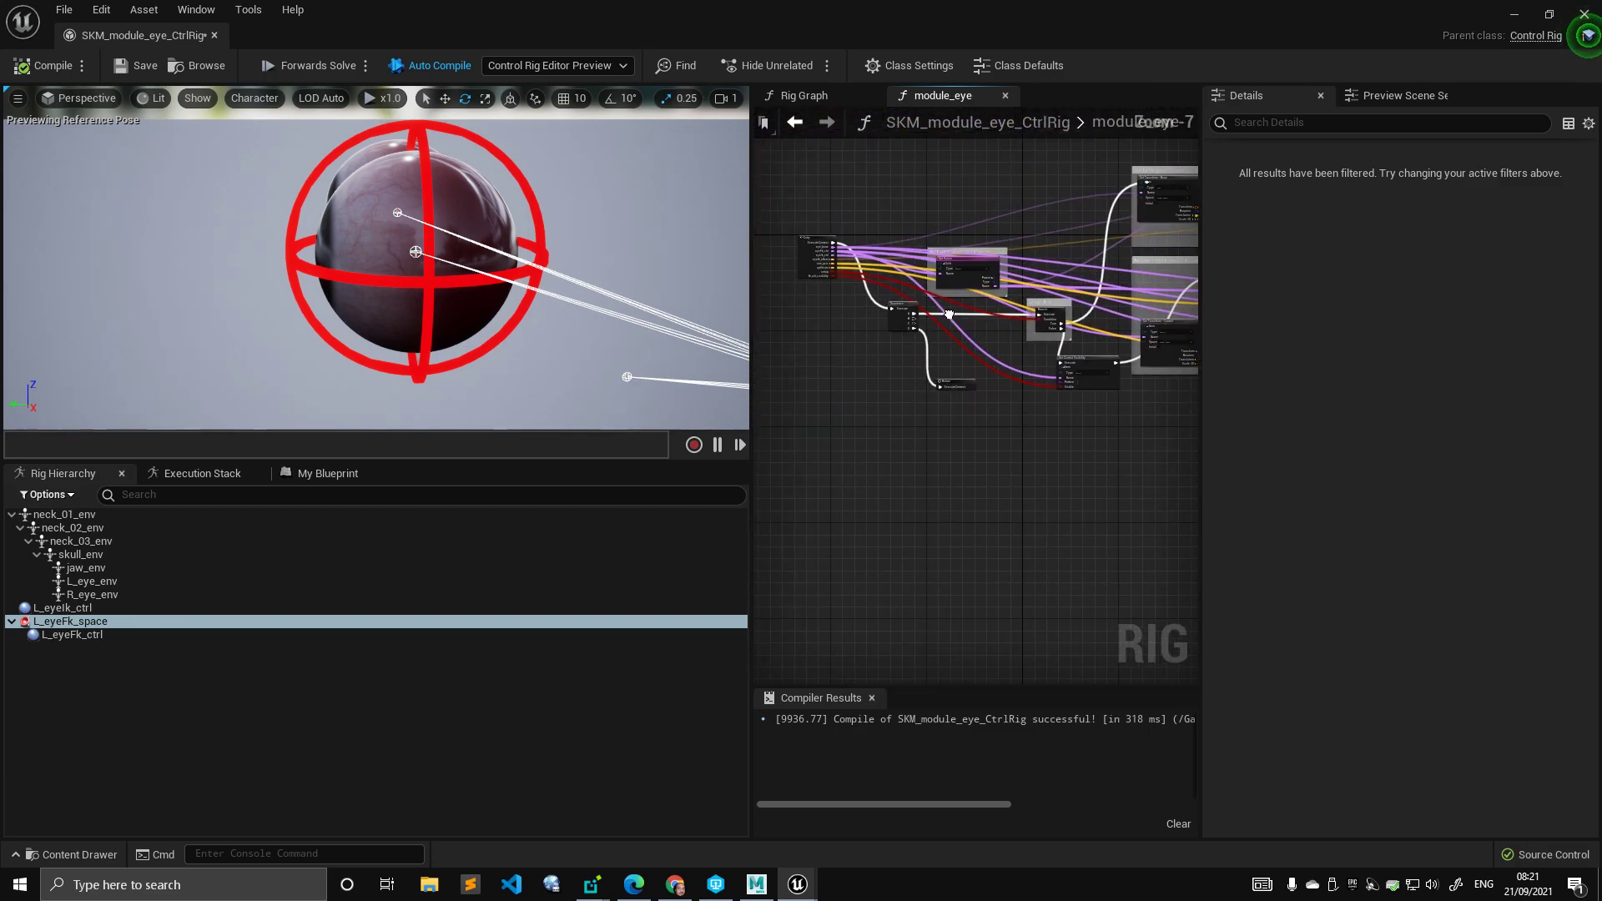
scroll(958, 318, up, 2)
scroll(883, 342, up, 1)
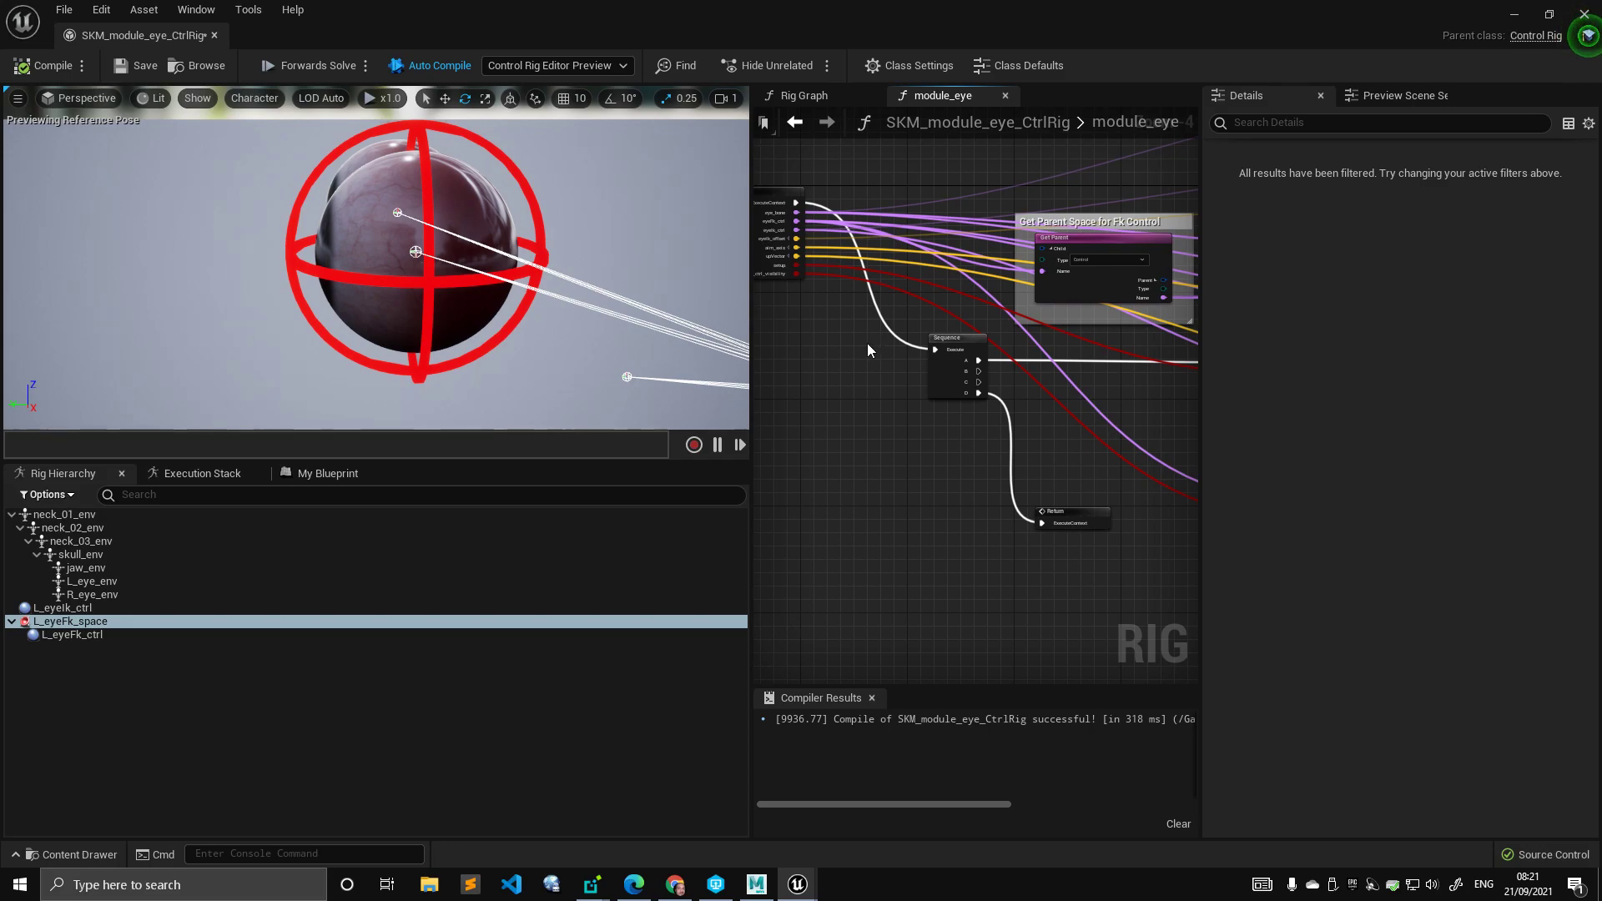
right_drag(829, 361, 810, 384)
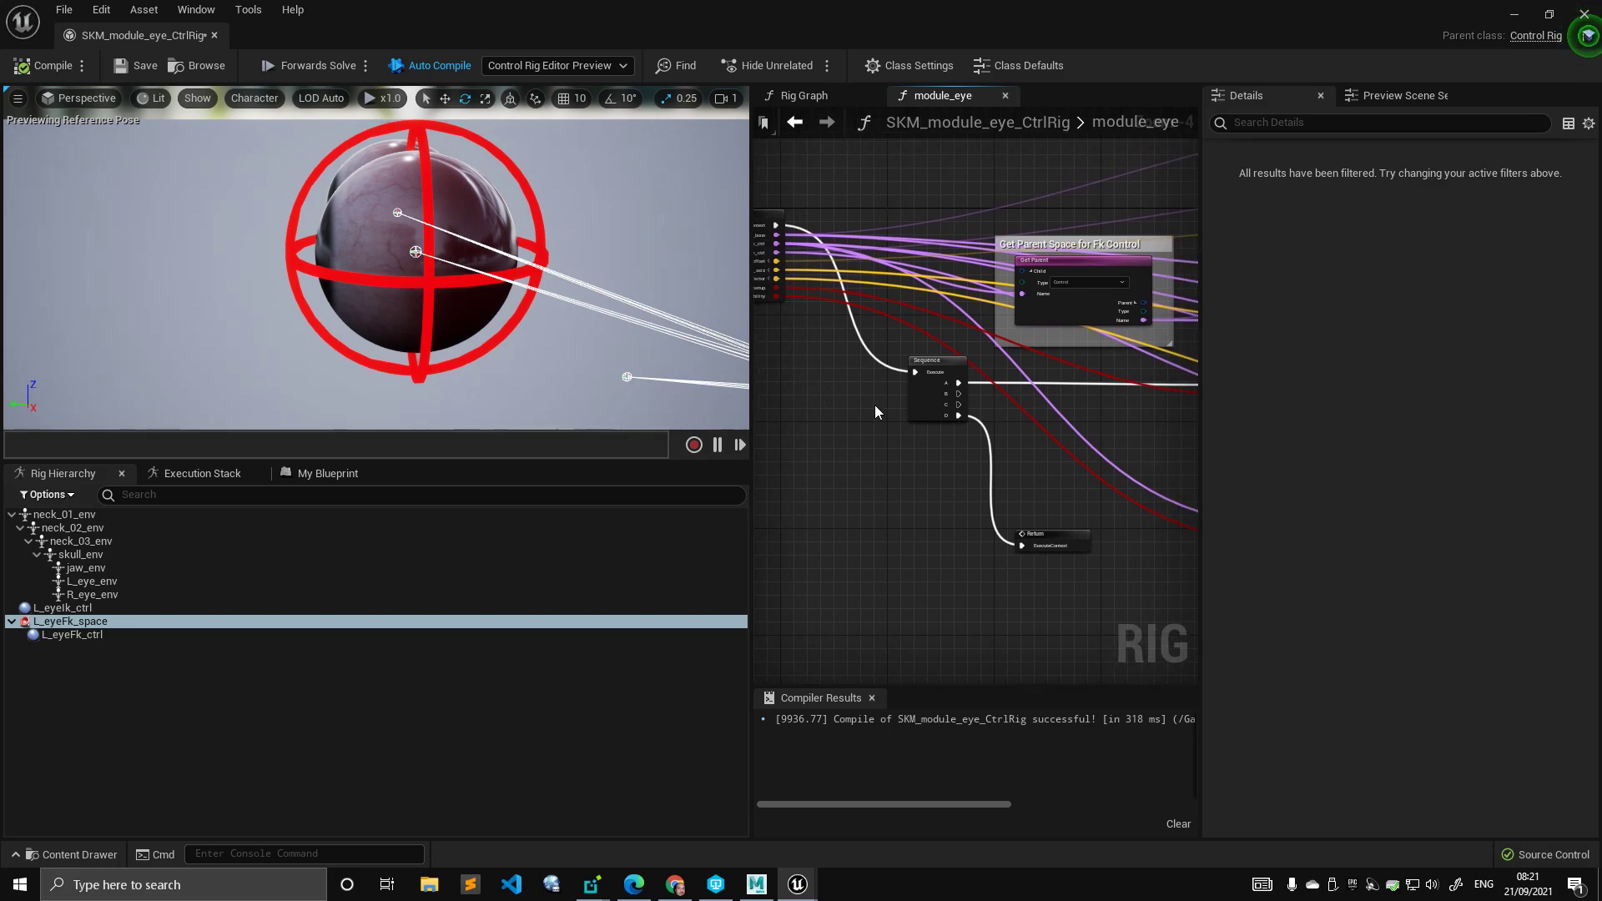
right_drag(1070, 416, 787, 365)
right_drag(1051, 407, 905, 448)
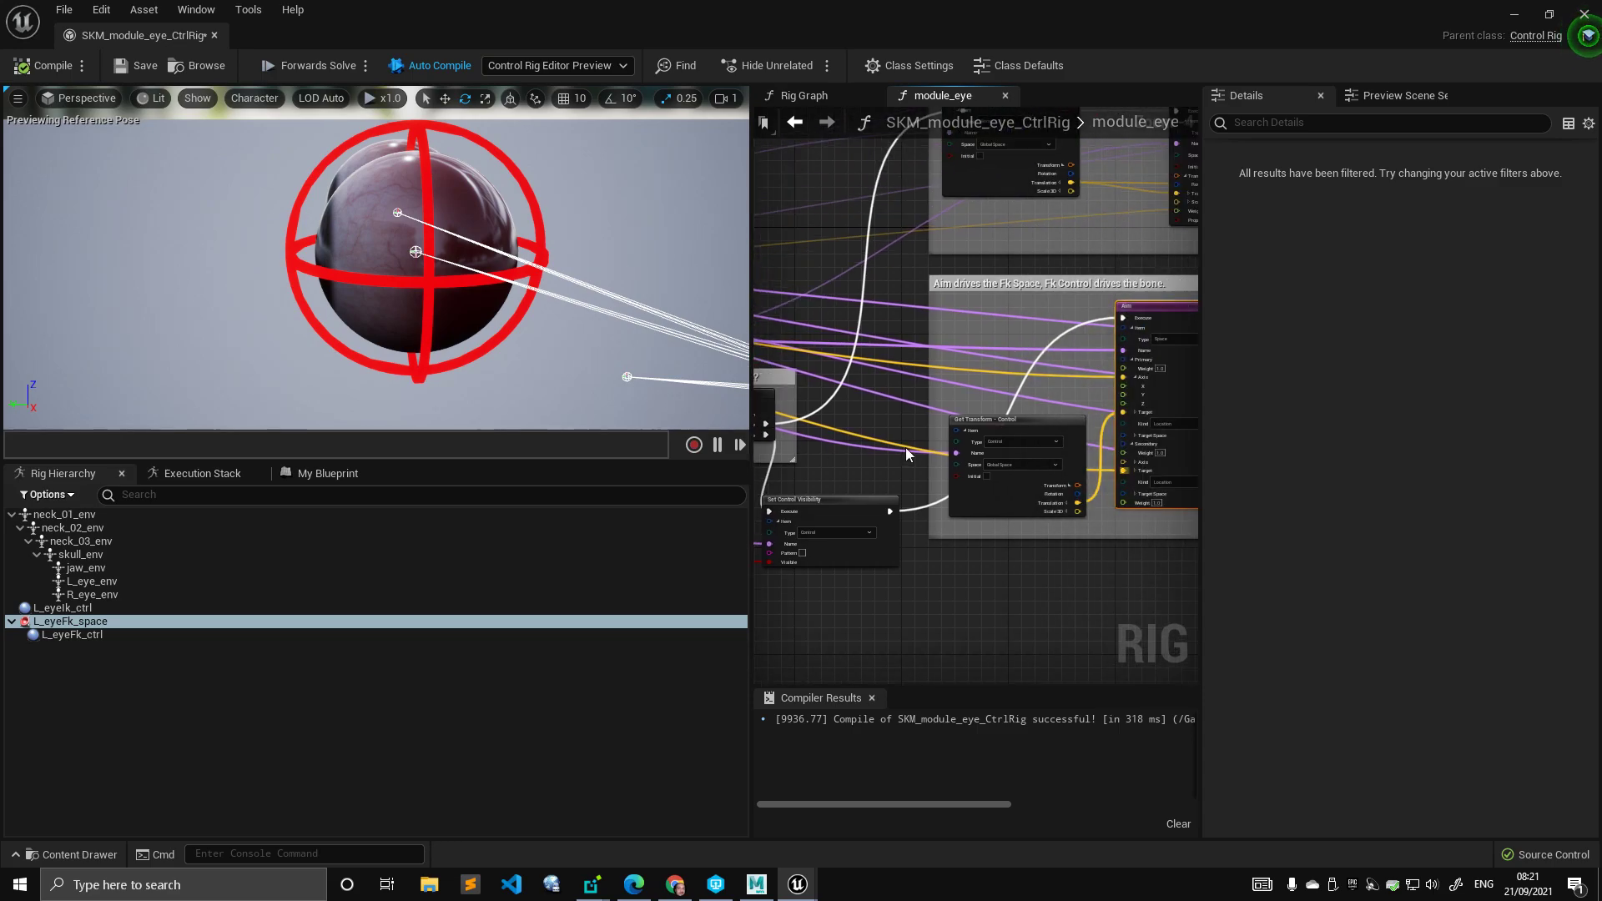
right_drag(1069, 493, 1007, 546)
scroll(1005, 547, down, 2)
scroll(989, 539, up, 3)
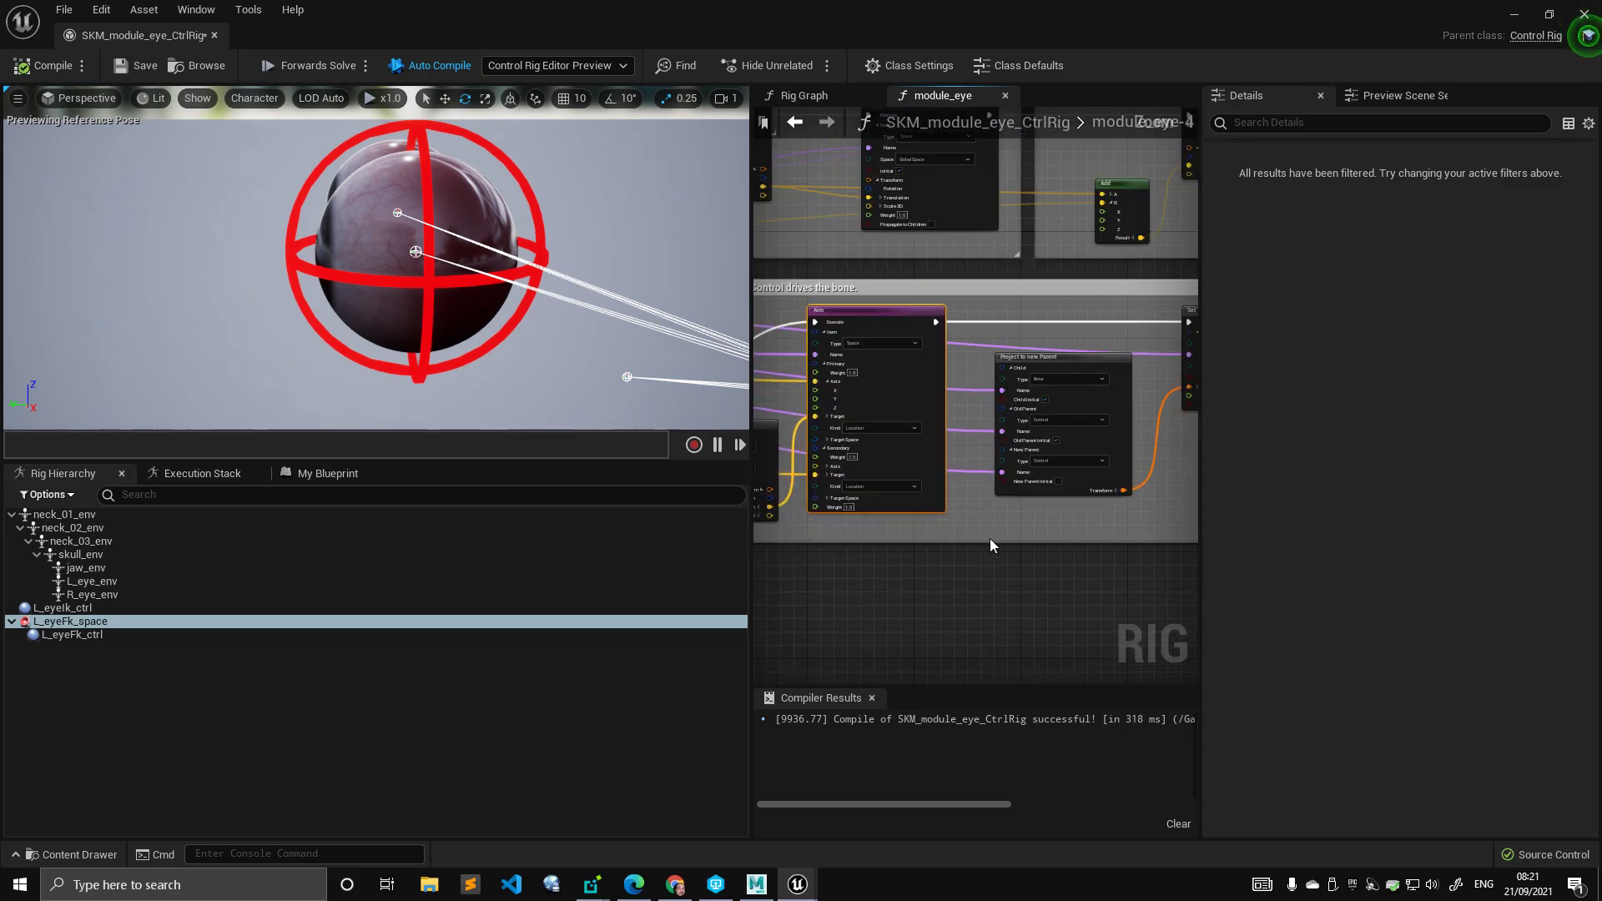
scroll(955, 514, up, 2)
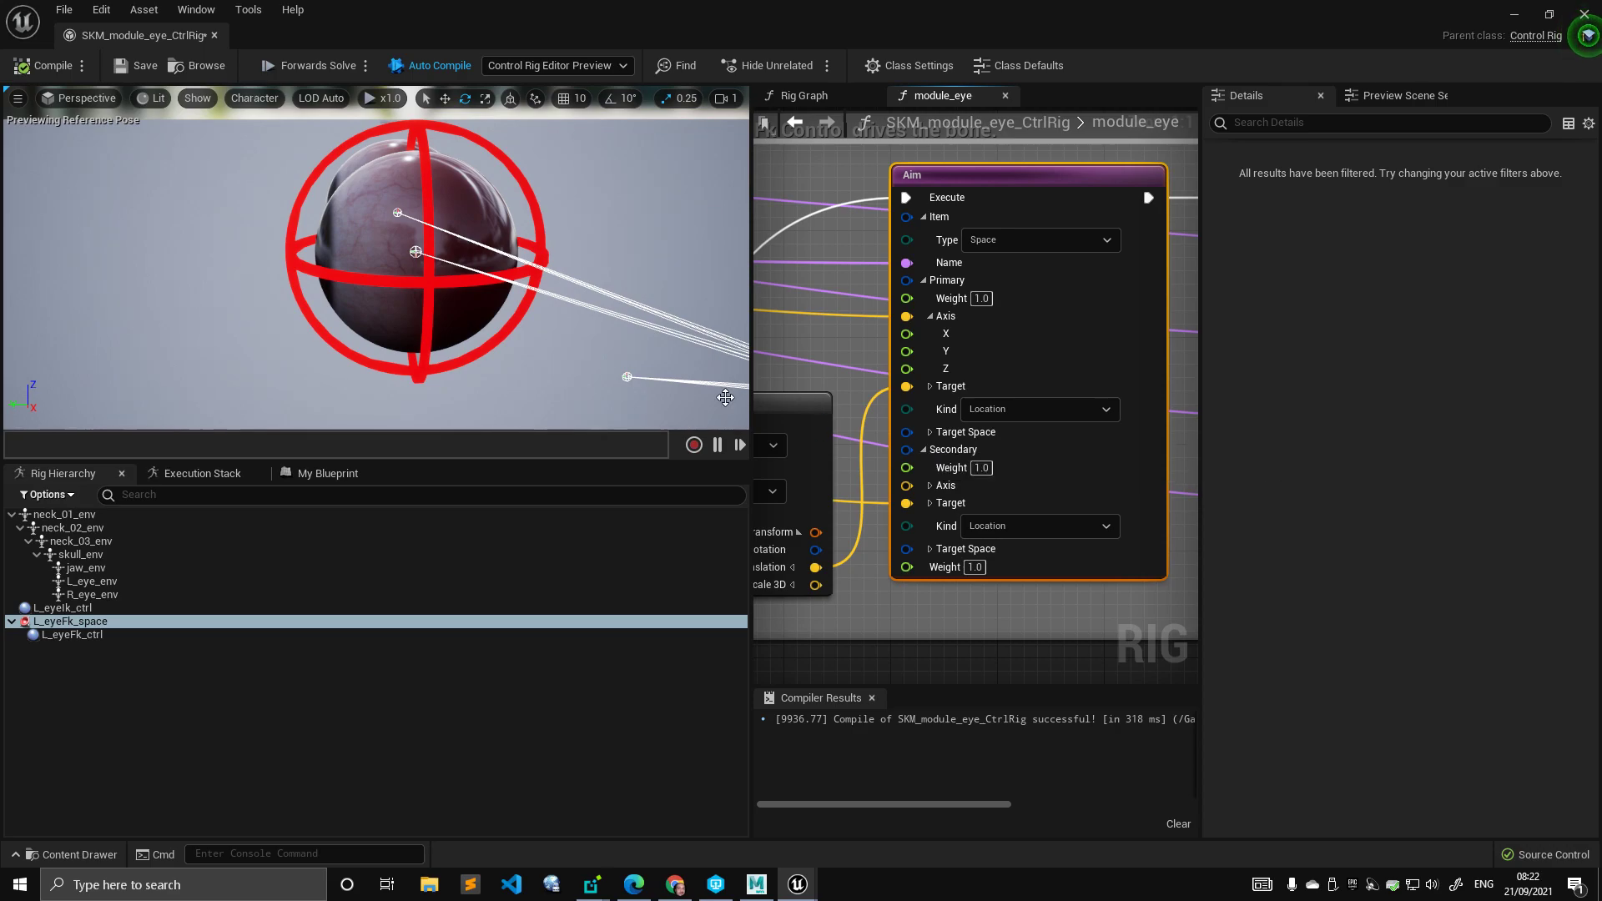
Examine the left eye's FK control and the IK control from several angles to compare their positions and aim direction.
alt+drag(544, 317, 626, 283)
scroll(504, 286, down, 5)
alt+middle_drag(504, 285, 674, 285)
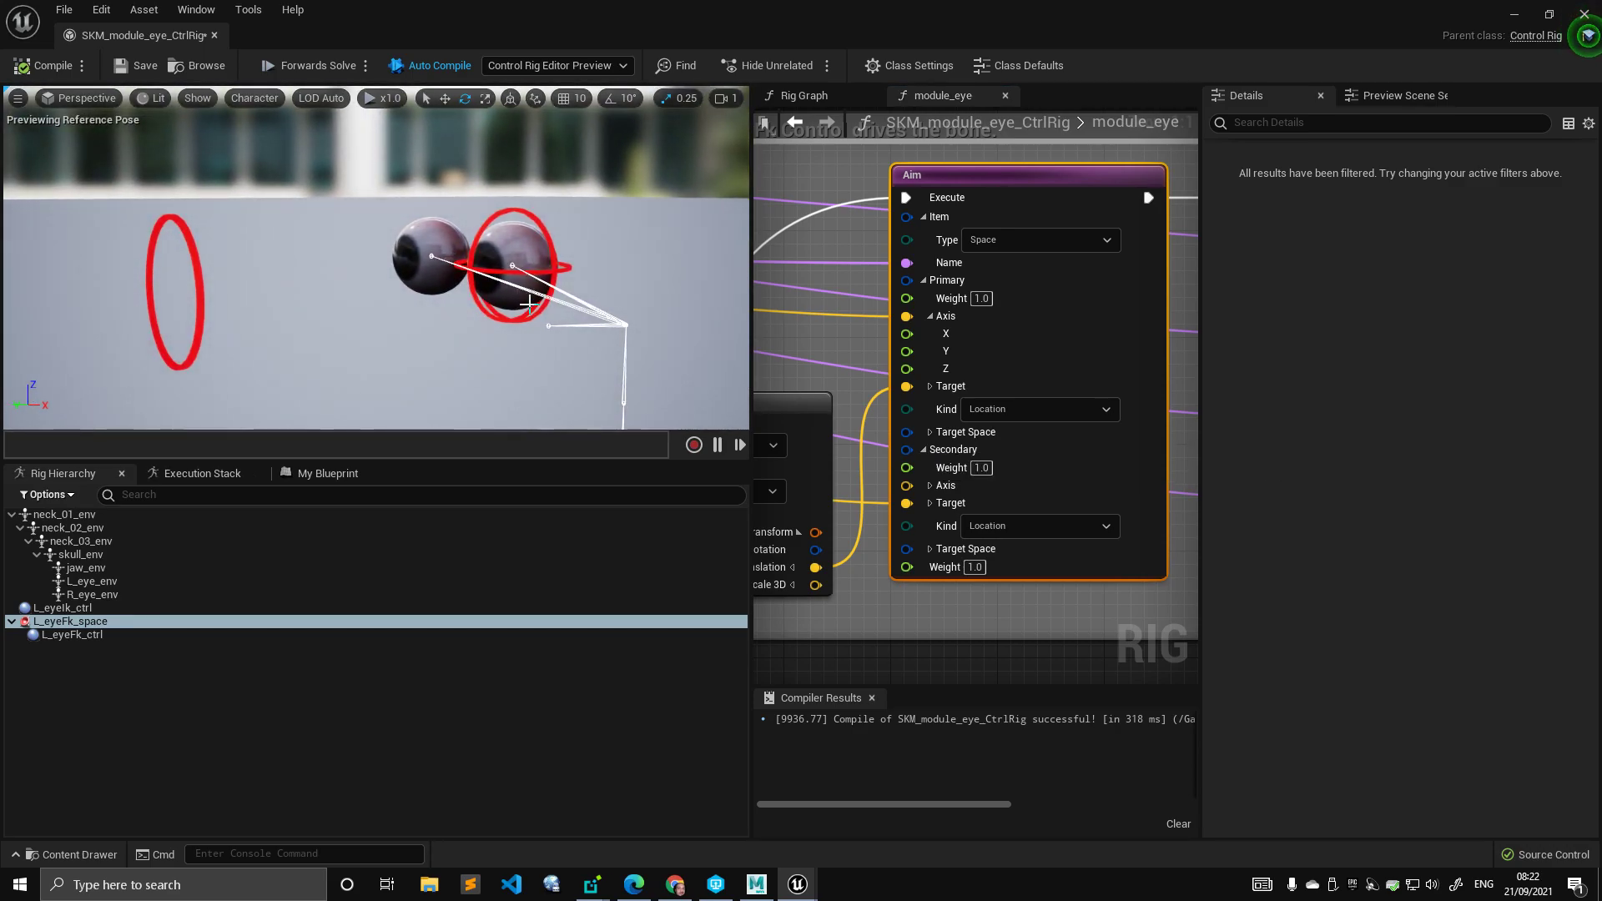
alt+right_drag(557, 280, 641, 280)
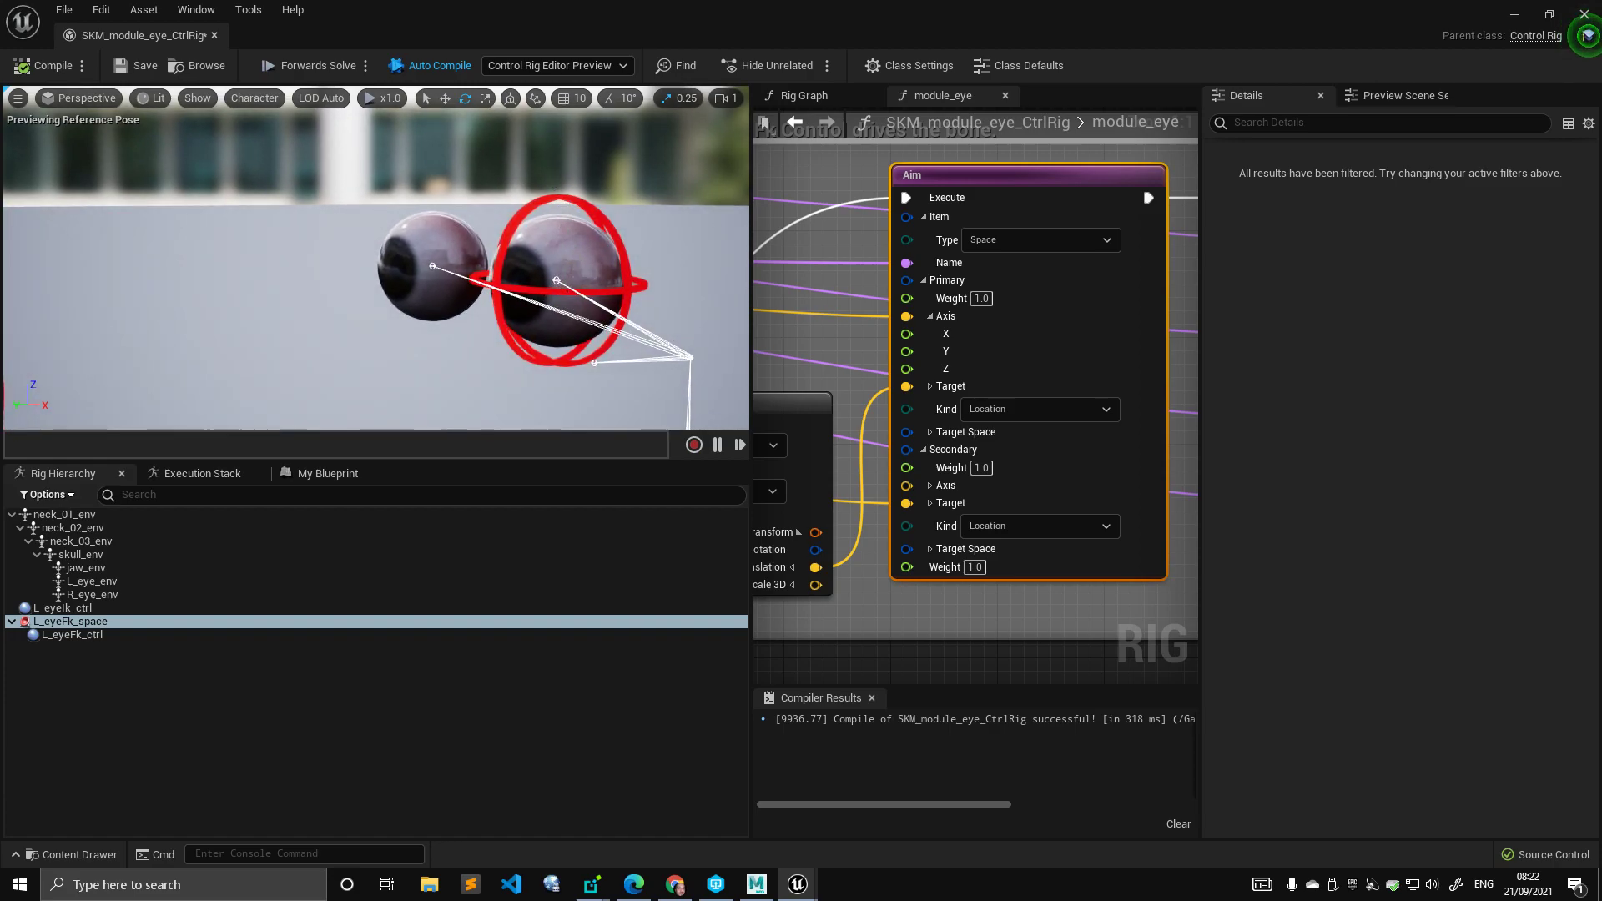
alt+drag(557, 280, 342, 284)
alt+middle_drag(558, 280, 417, 280)
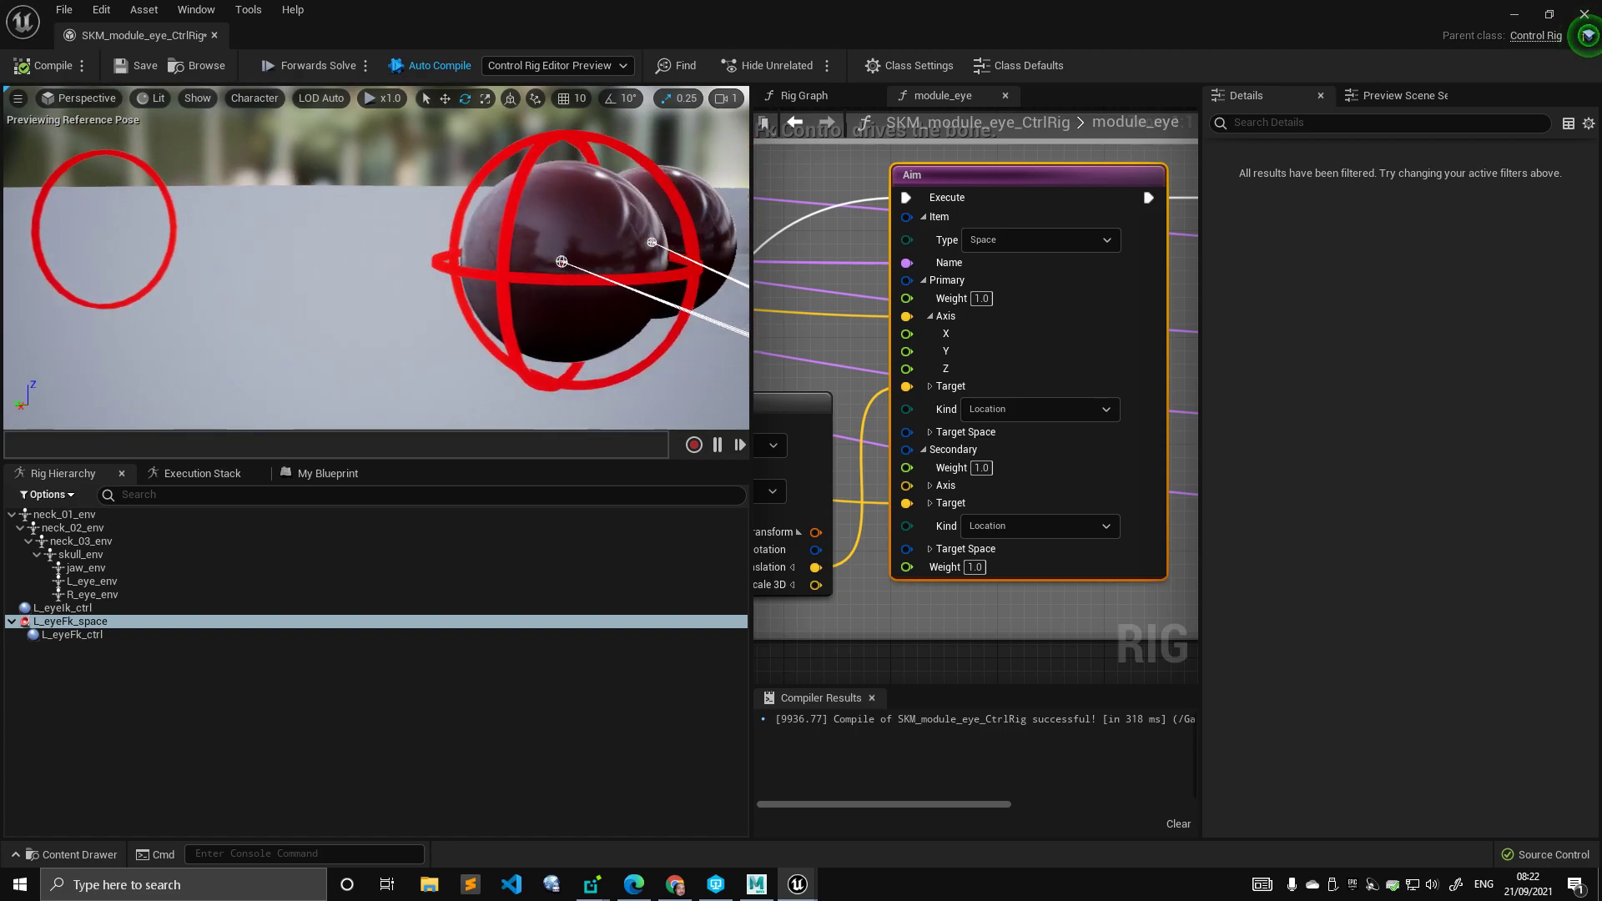
drag(517, 274, 589, 331)
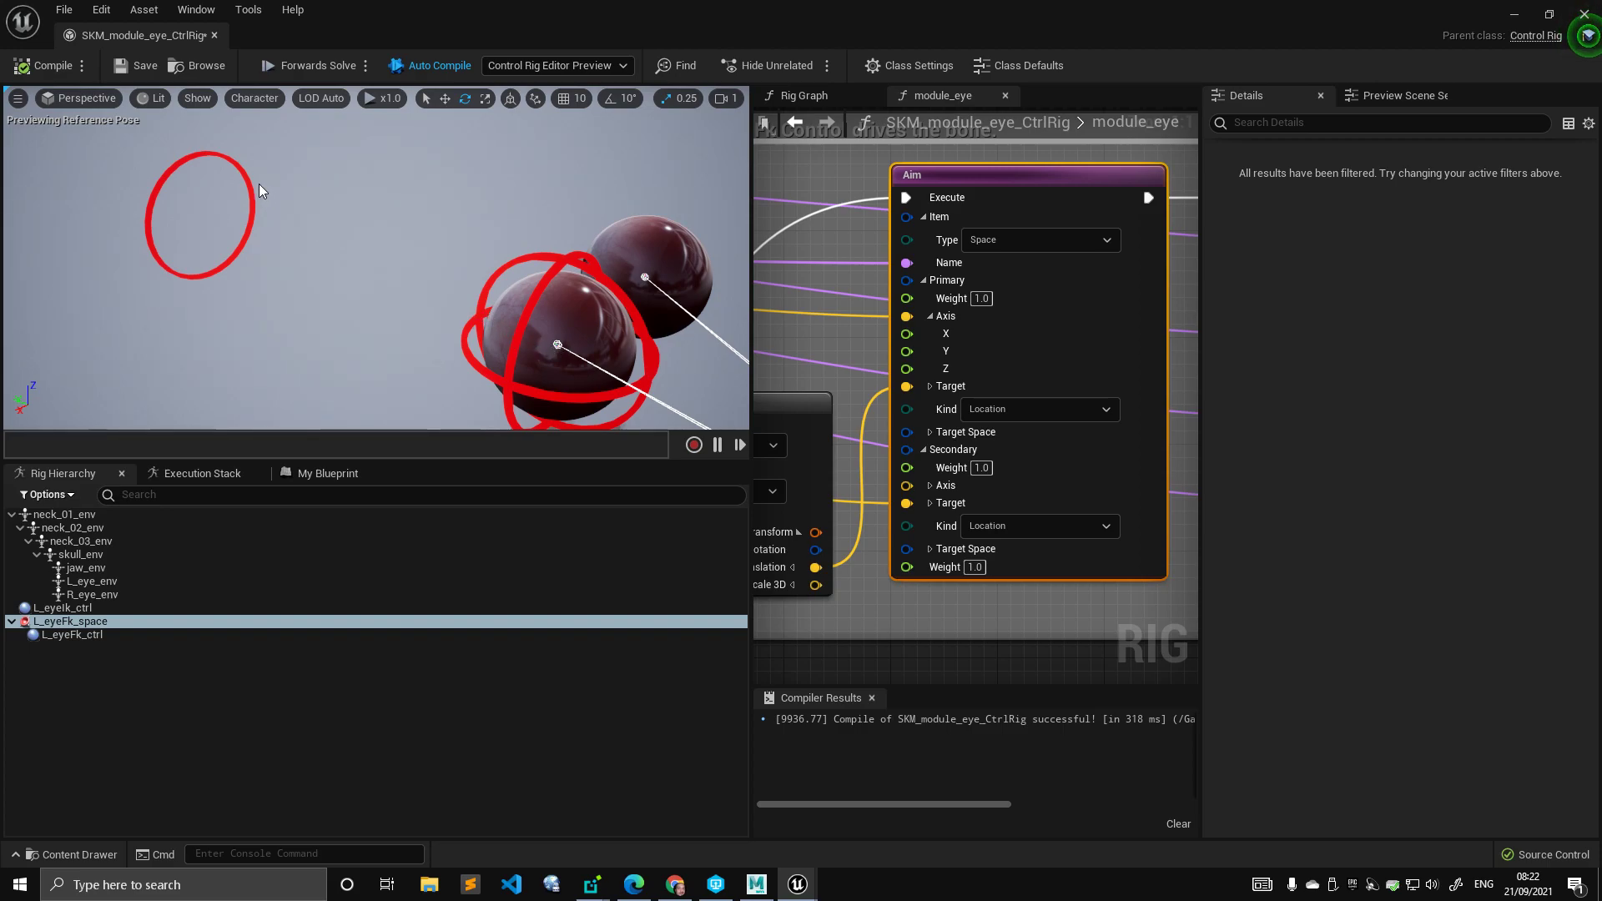
alt+drag(318, 218, 259, 235)
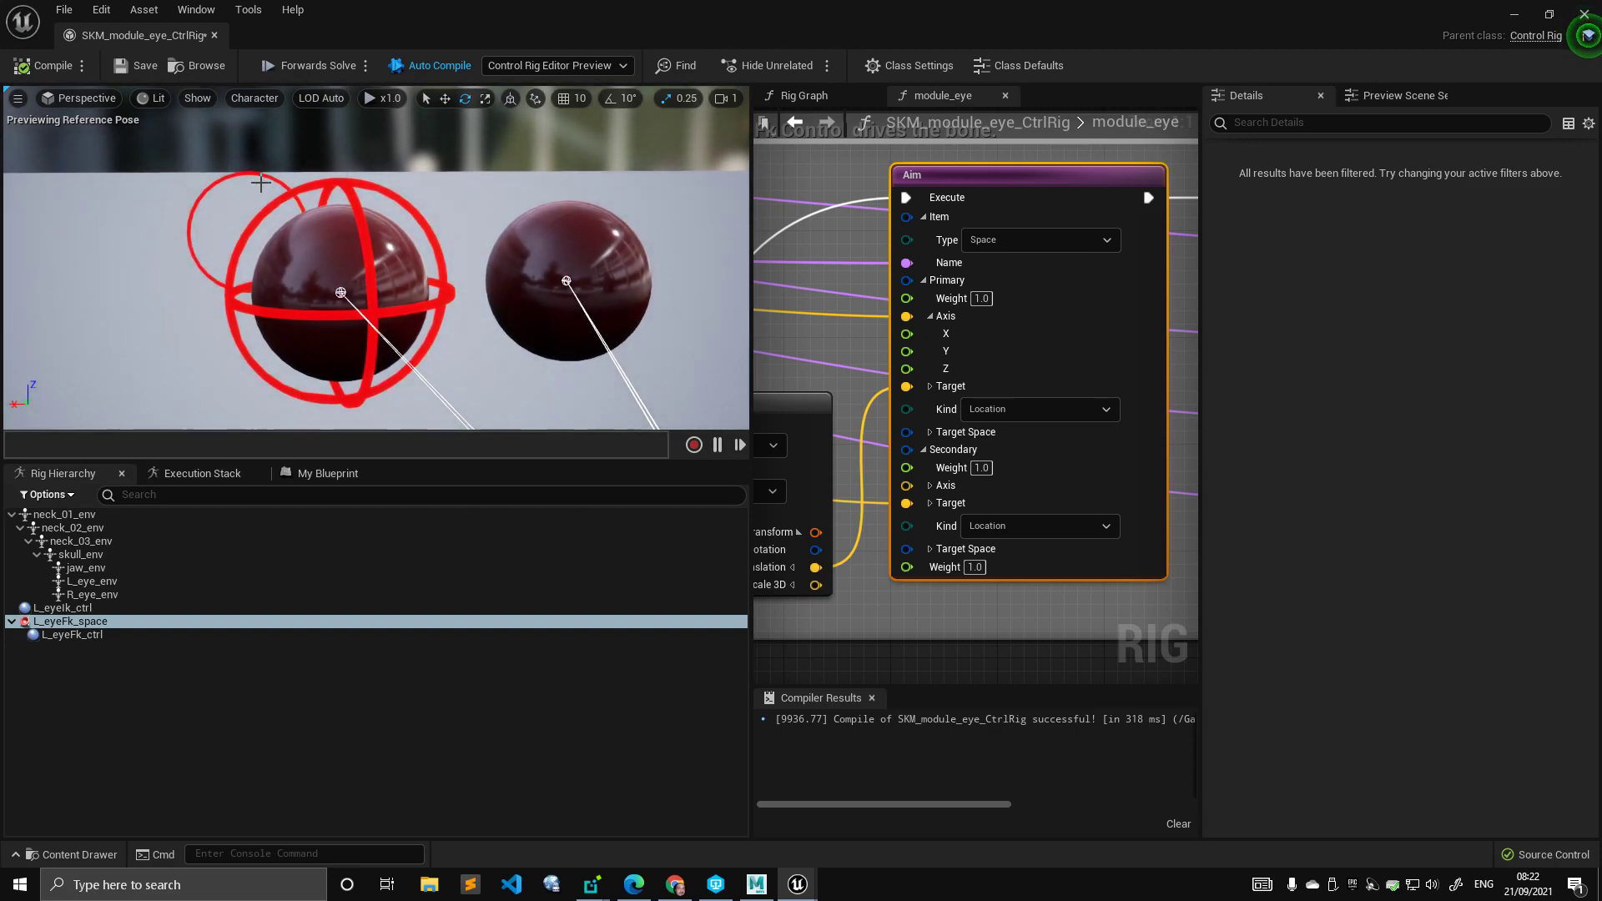
right_drag(342, 292, 343, 218)
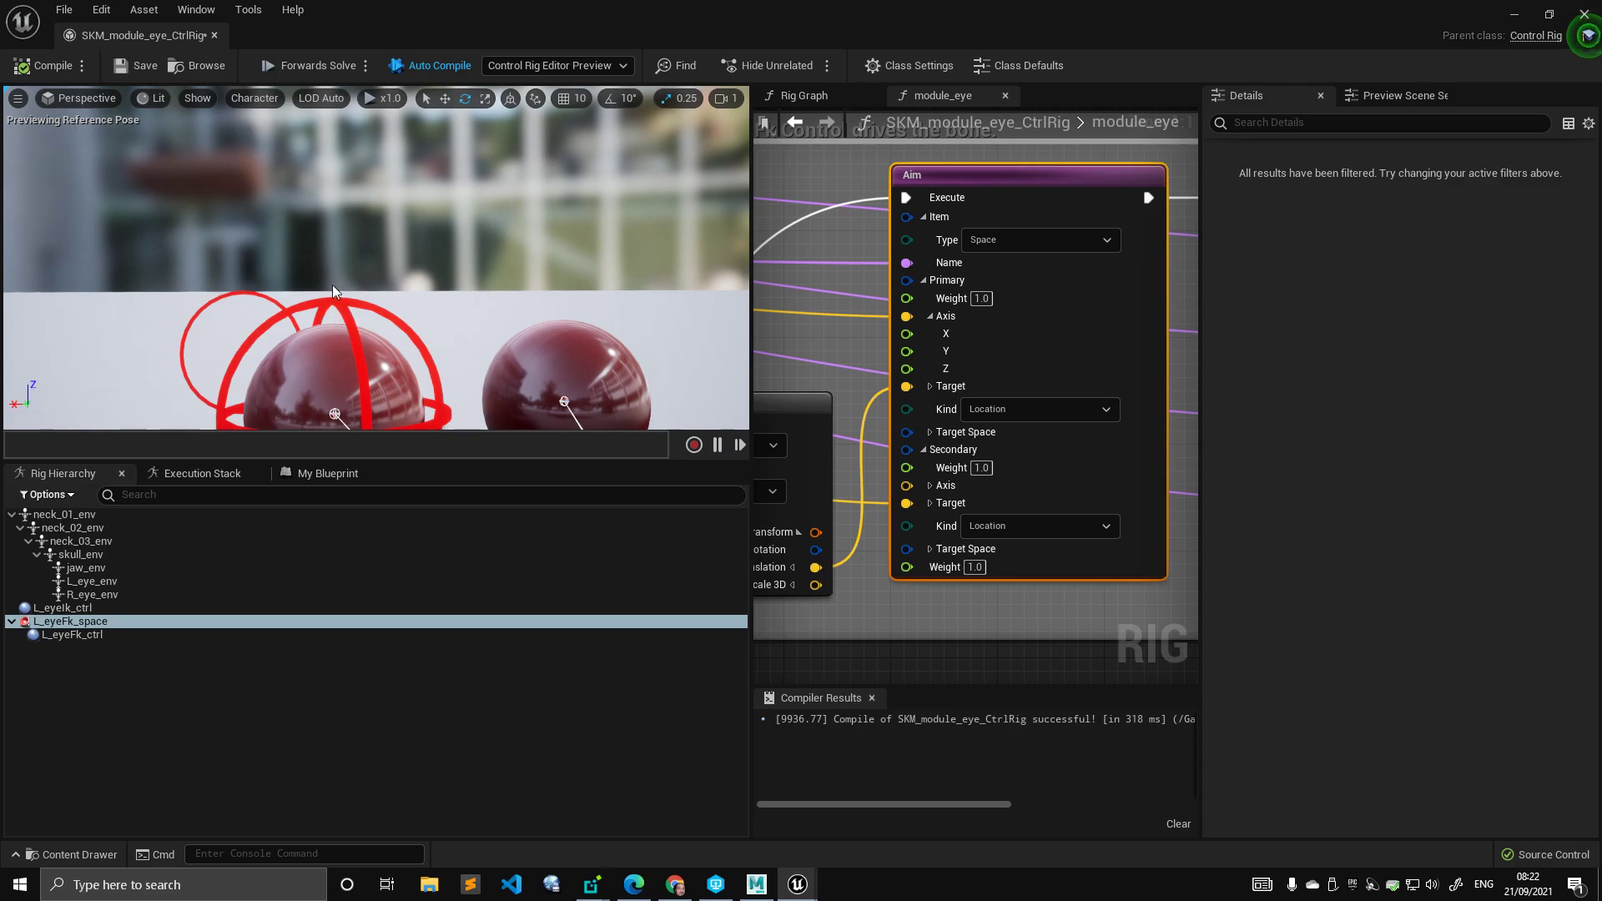
alt+drag(351, 421, 339, 365)
right_drag(339, 365, 376, 299)
scroll(407, 317, down, 3)
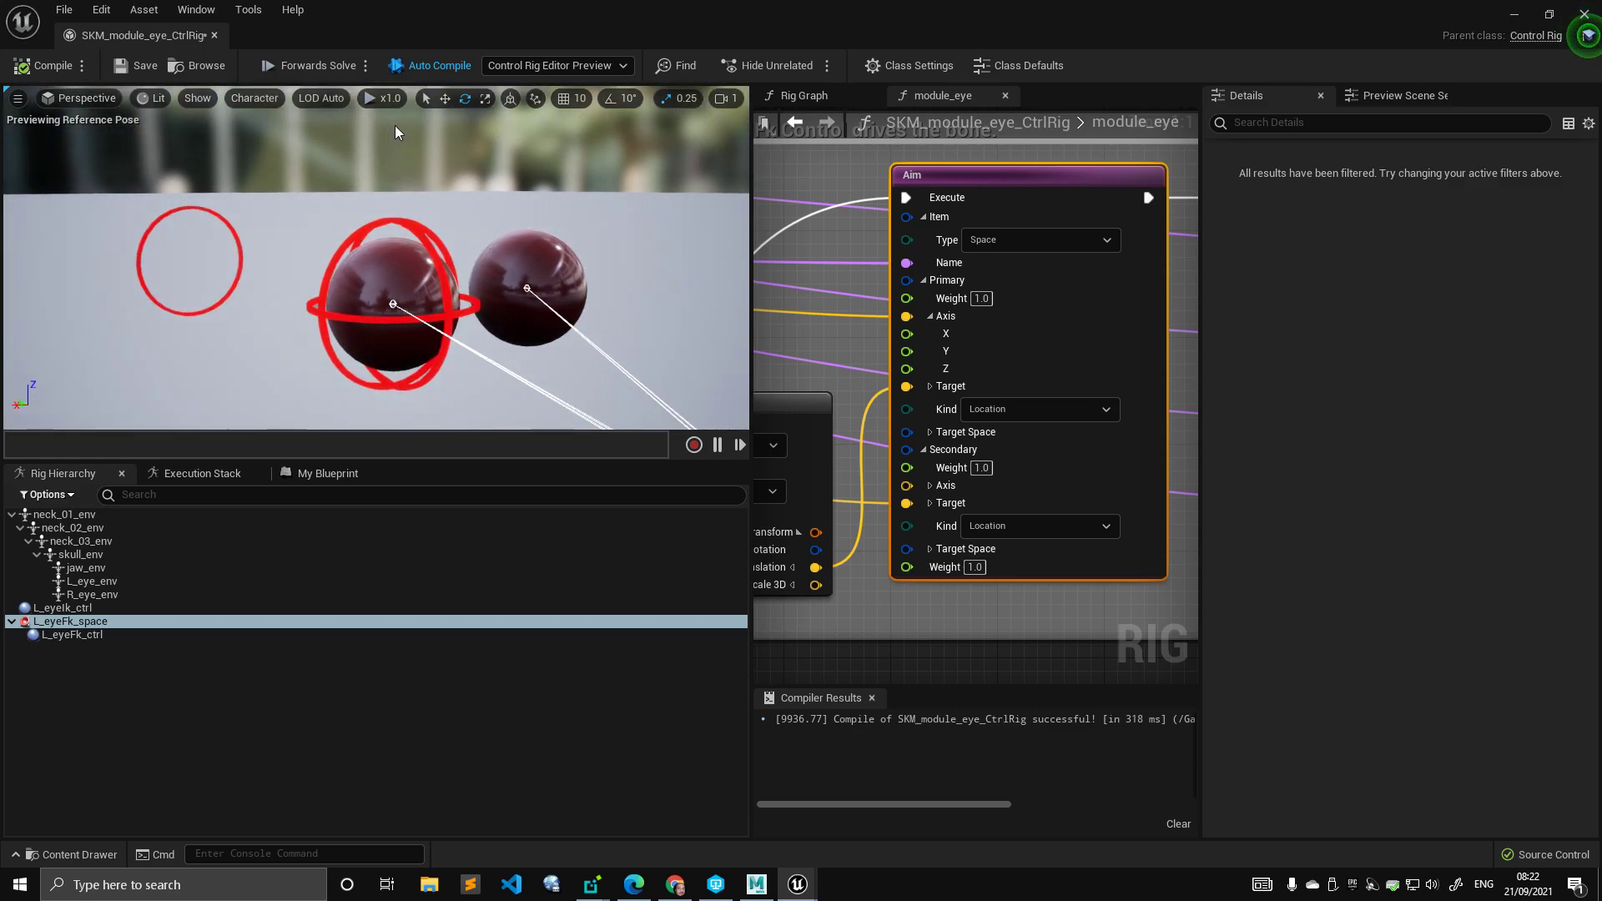
Select the Project to new Parent node and inspect its Child, Old Parent and New Parent settings.
scroll(1066, 372, down, 5)
right_drag(1066, 476, 799, 443)
scroll(908, 439, up, 3)
right_drag(908, 439, 859, 497)
click(942, 304)
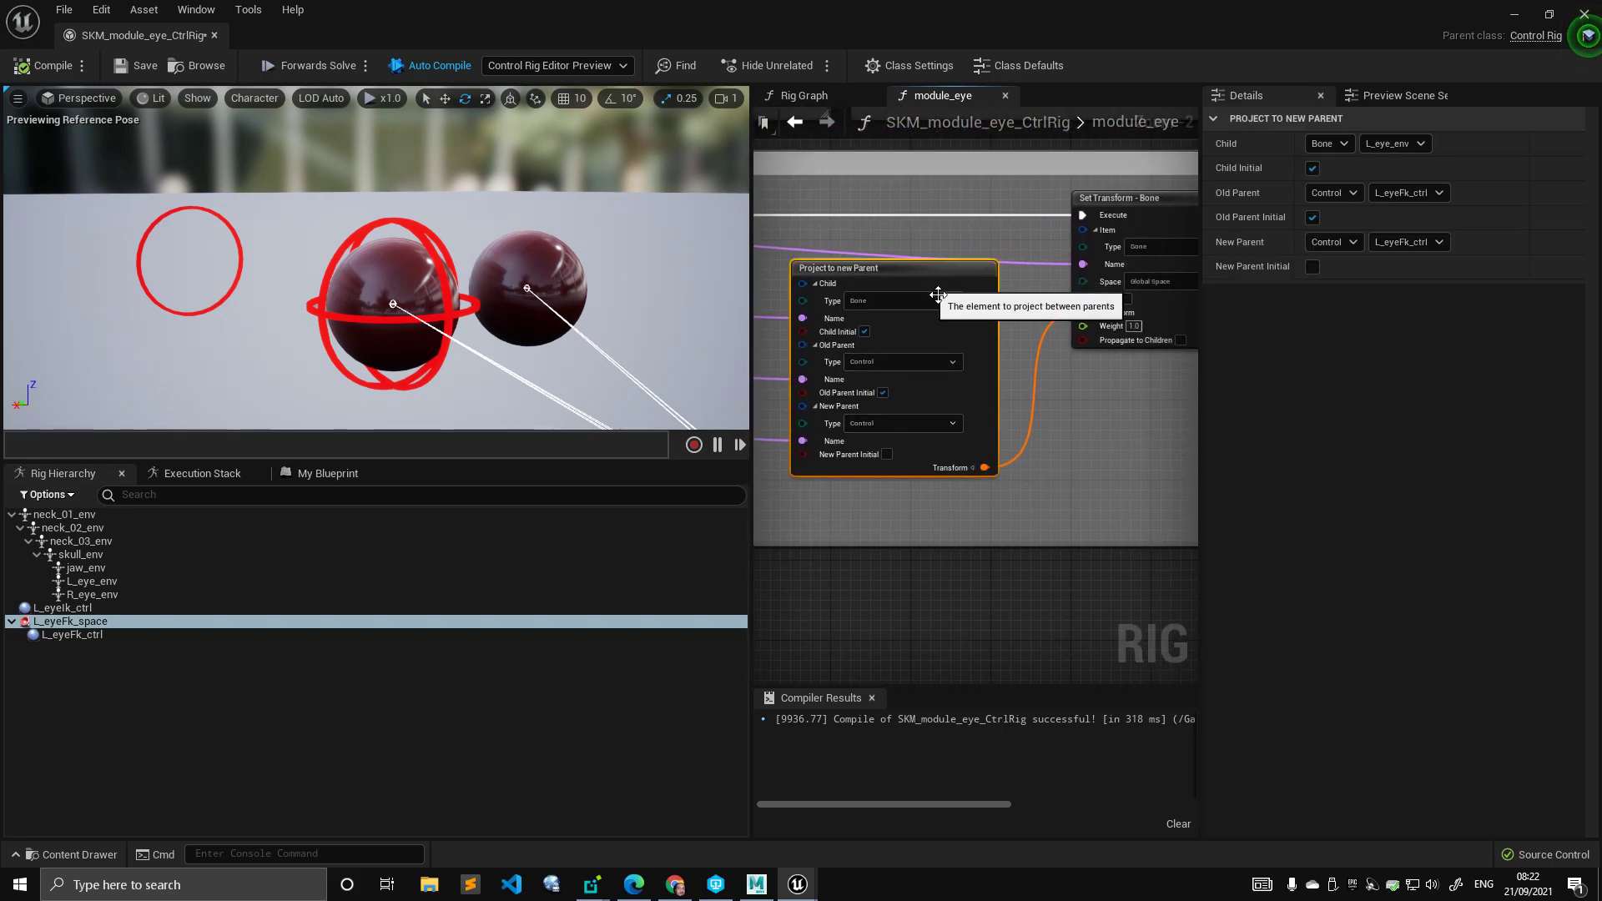
Move L_eyeFk_ctrl freehand to test the eye bone, and inspect the Set Transform - Bone node for L_eye_env.
click(455, 296)
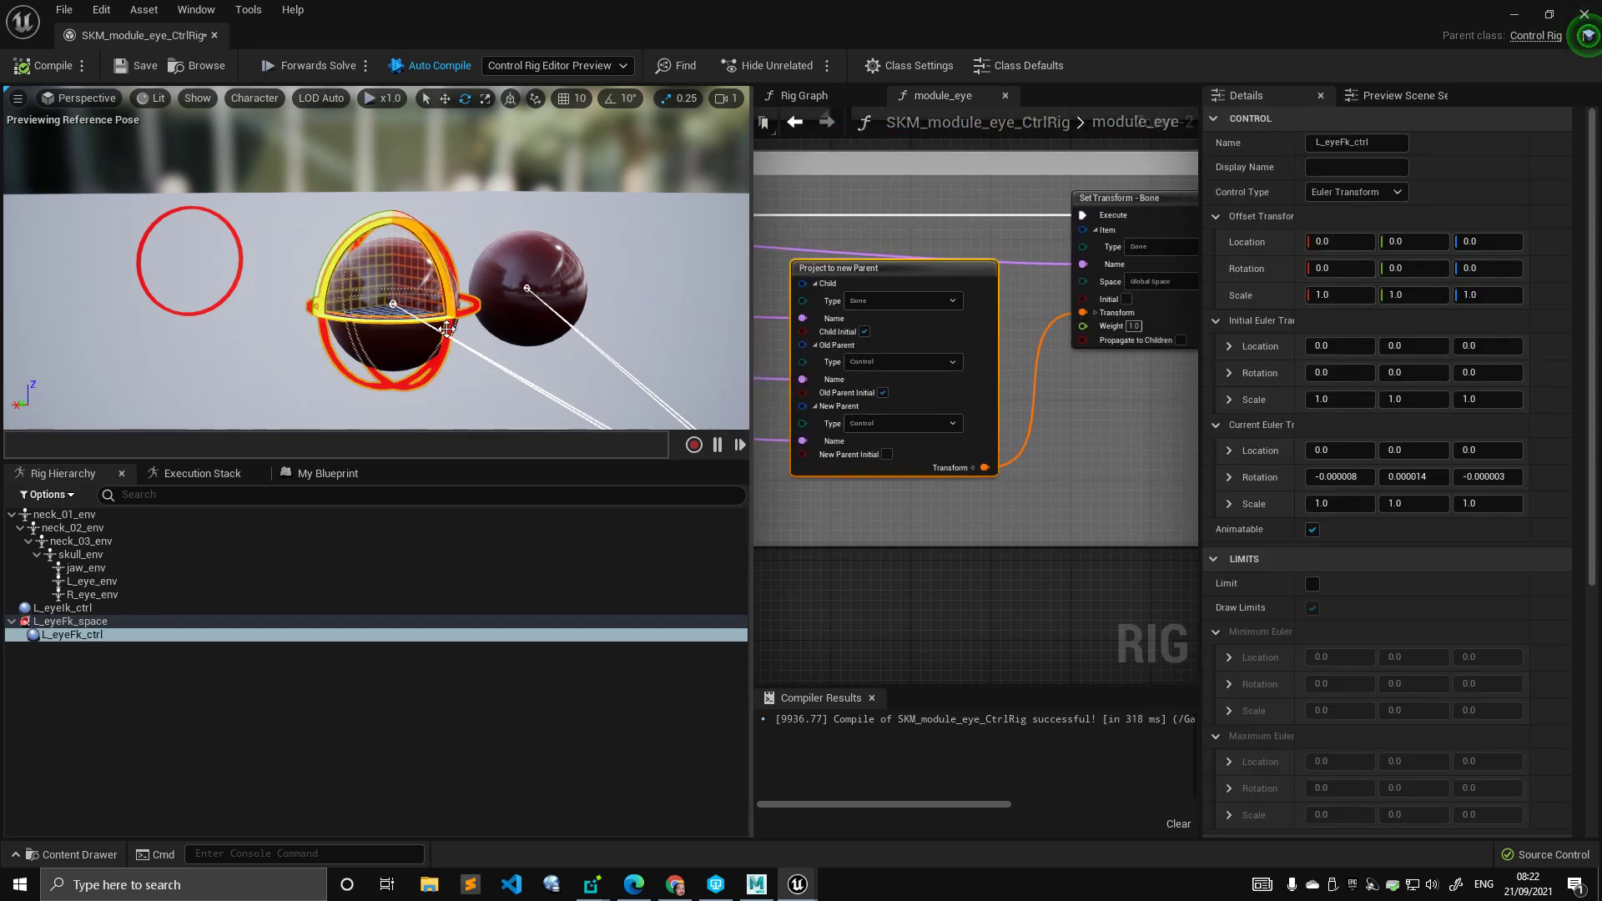
drag(416, 326, 379, 293)
drag(842, 272, 842, 282)
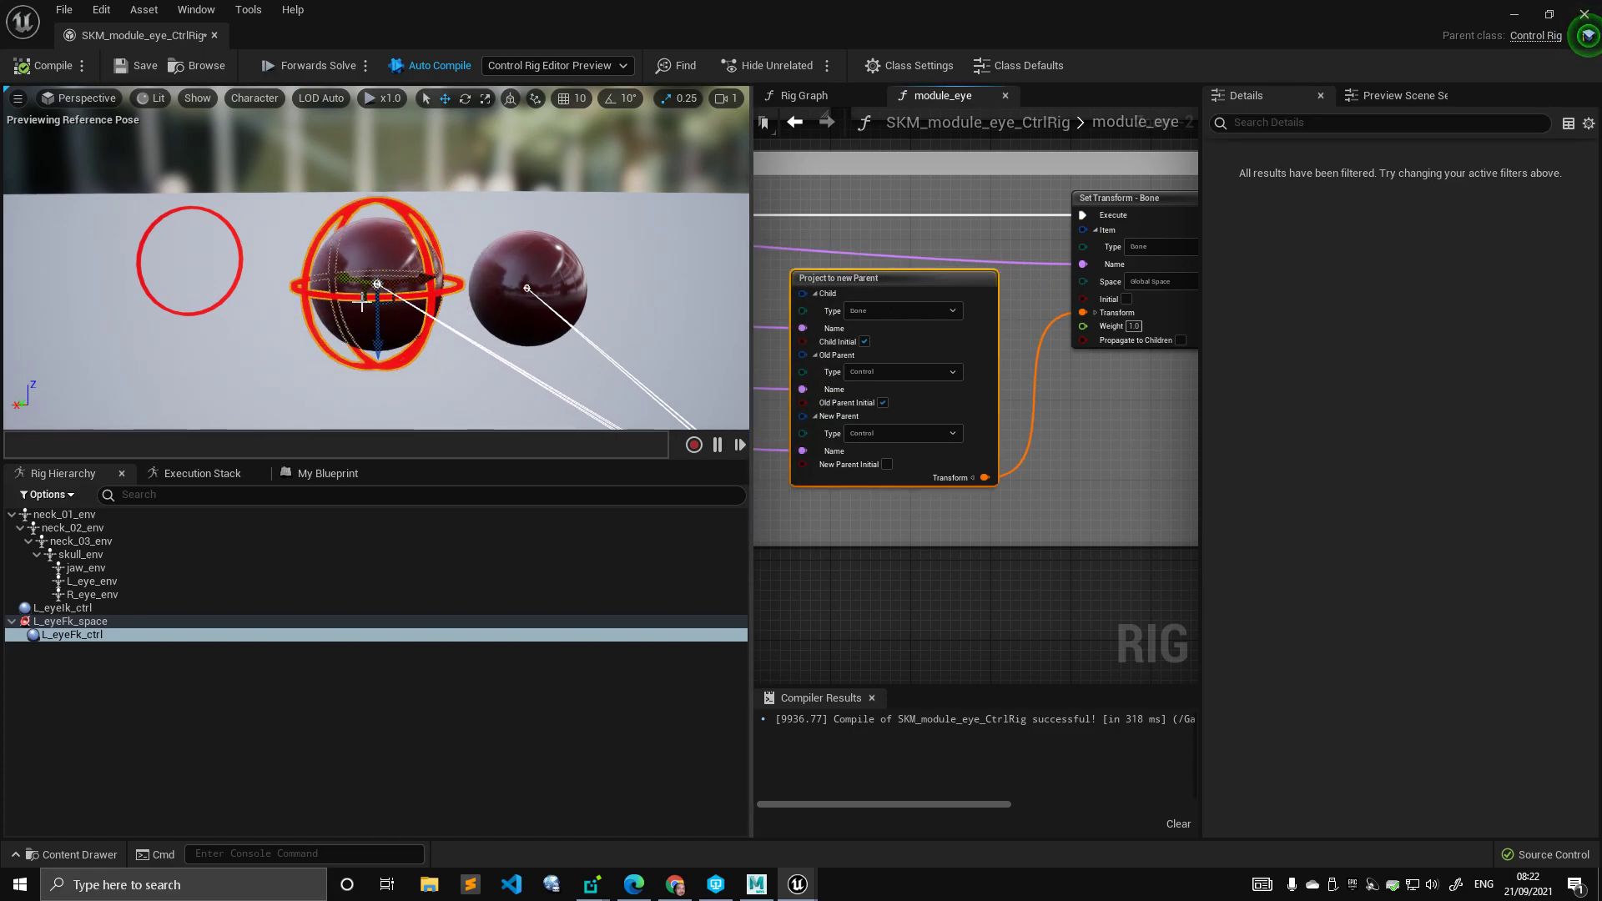
click(1163, 218)
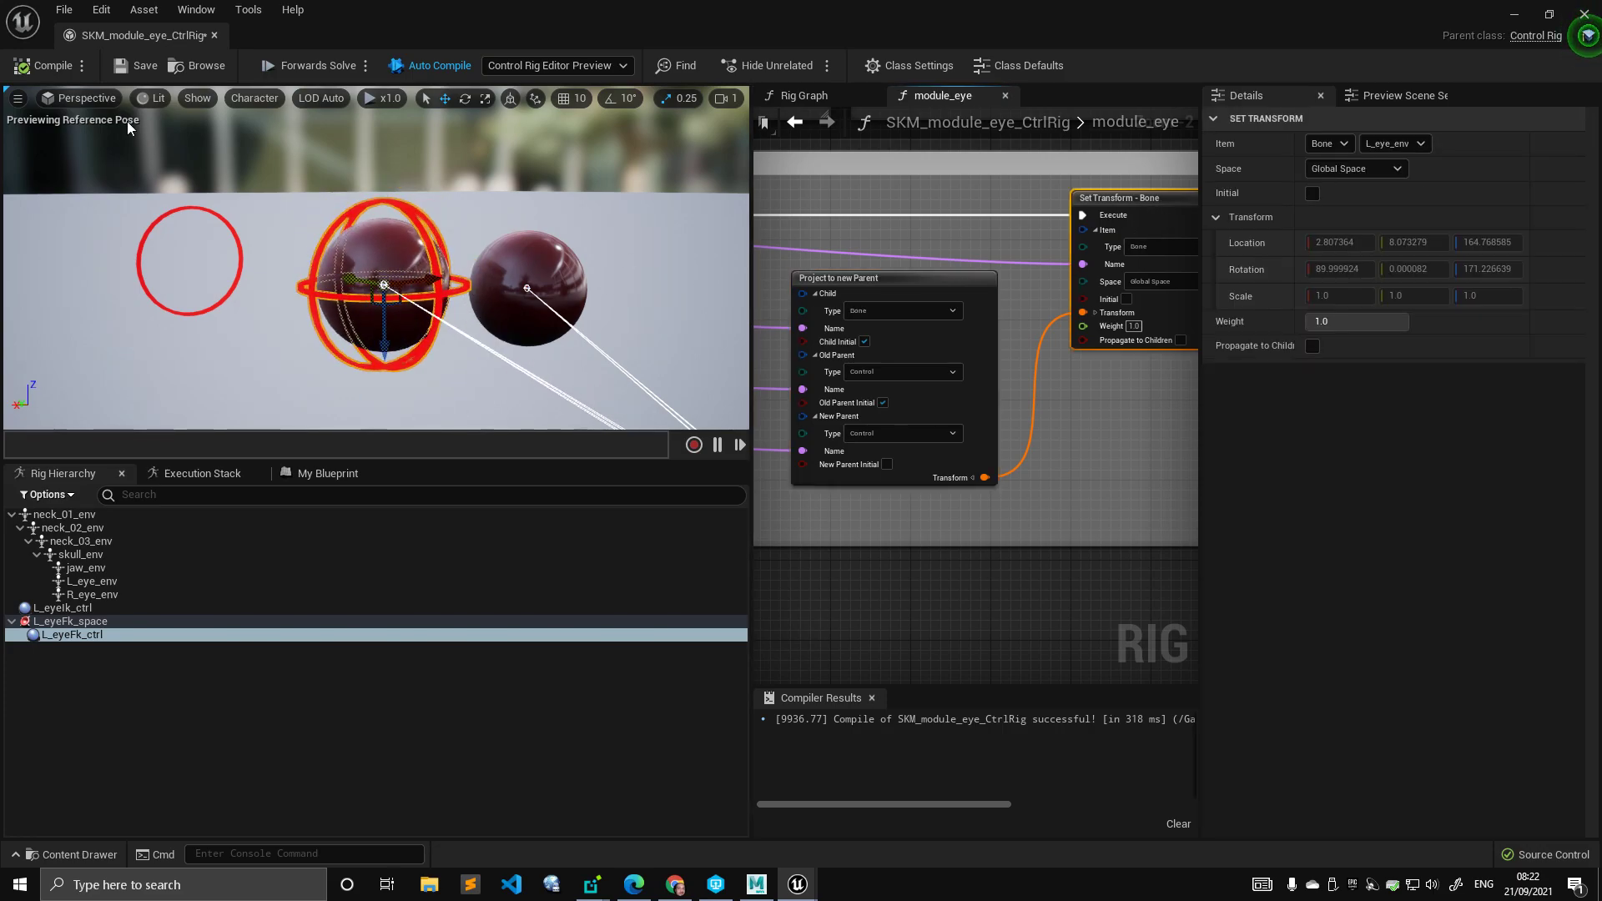
Move L_eyeIk_ctrl about 3.7 along X and -0.64 along Z to test the aim, and recompile the rig to reset it.
alt+drag(472, 214, 726, 226)
right_drag(405, 242, 401, 244)
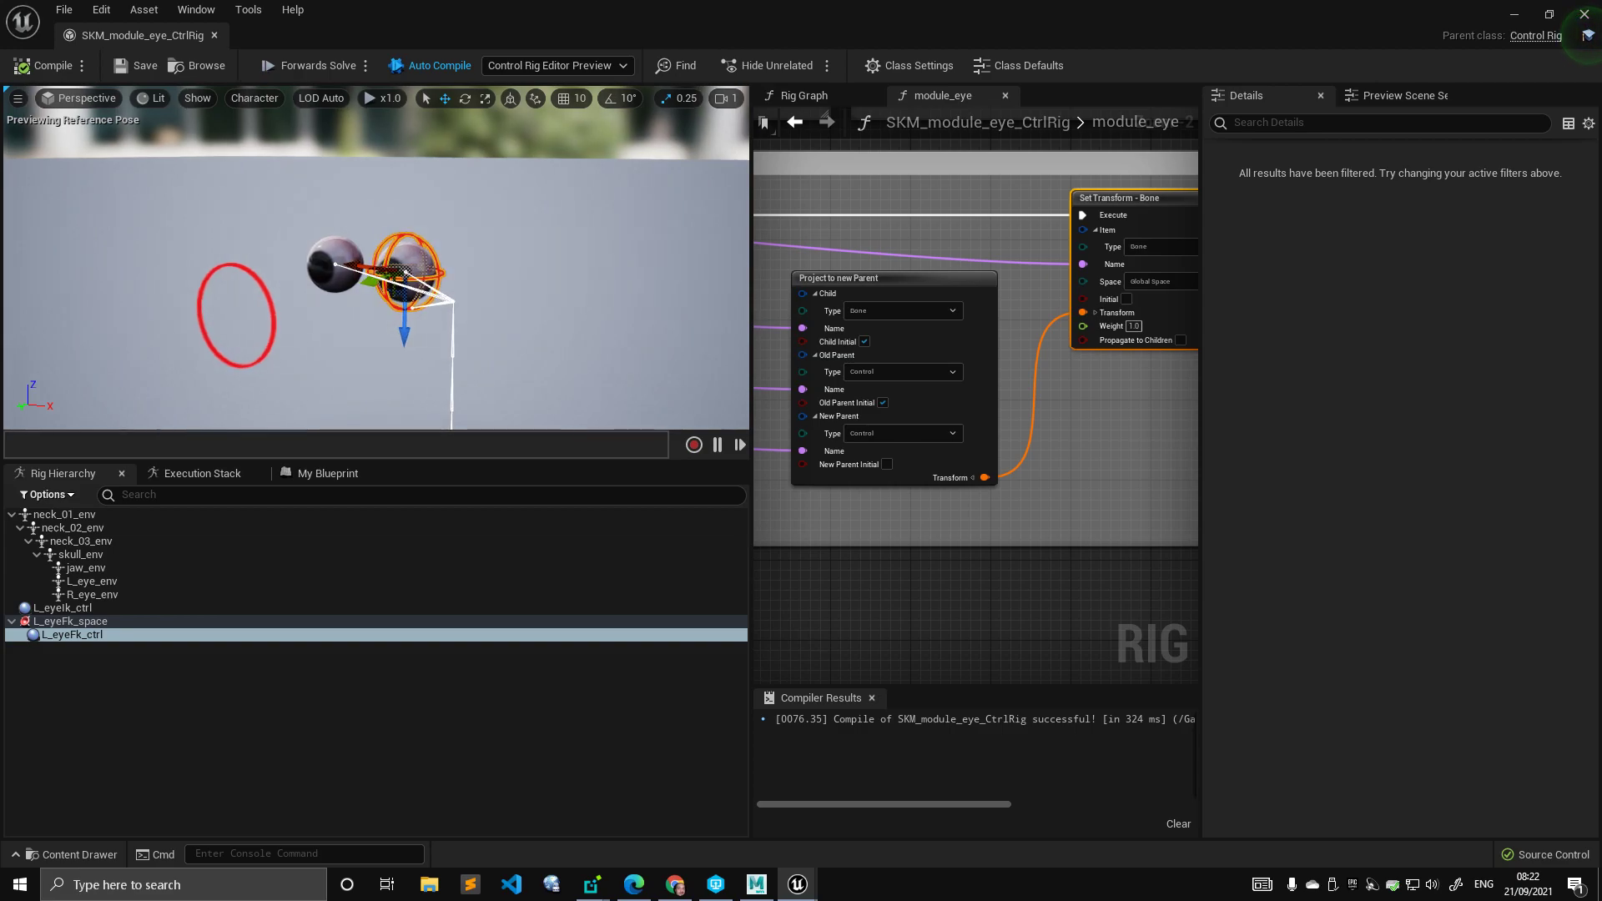
click(273, 299)
drag(249, 317, 297, 320)
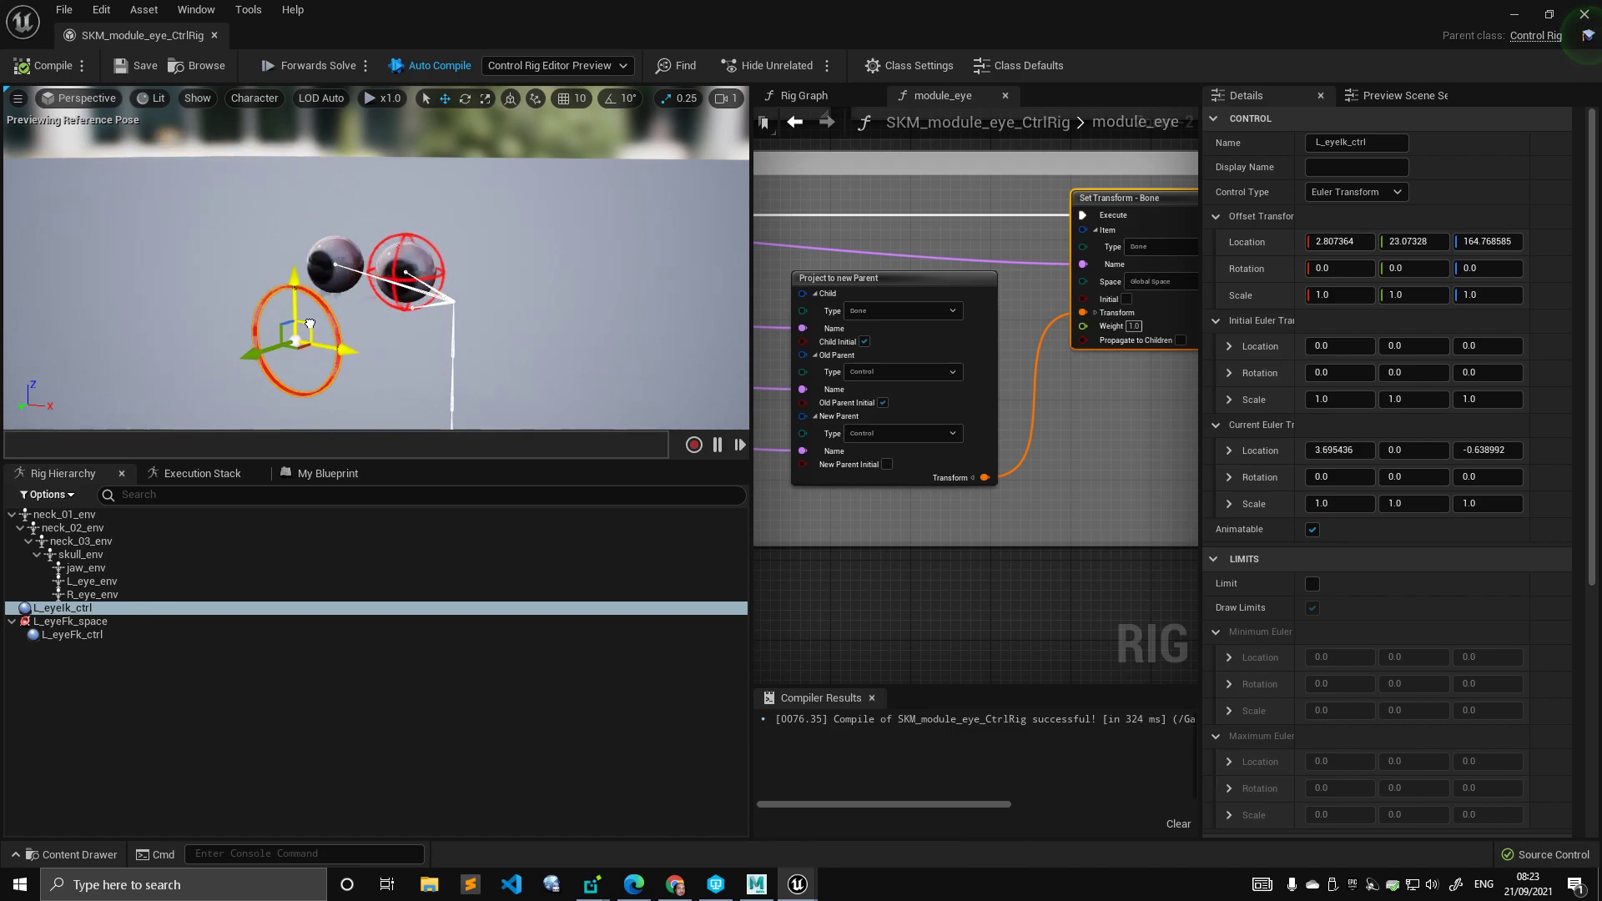
click(62, 73)
Rotate L_eyeFk_ctrl about -4.26 degrees around X and 0.31 around Z to test FK, and recompile the rig to reset it.
click(75, 634)
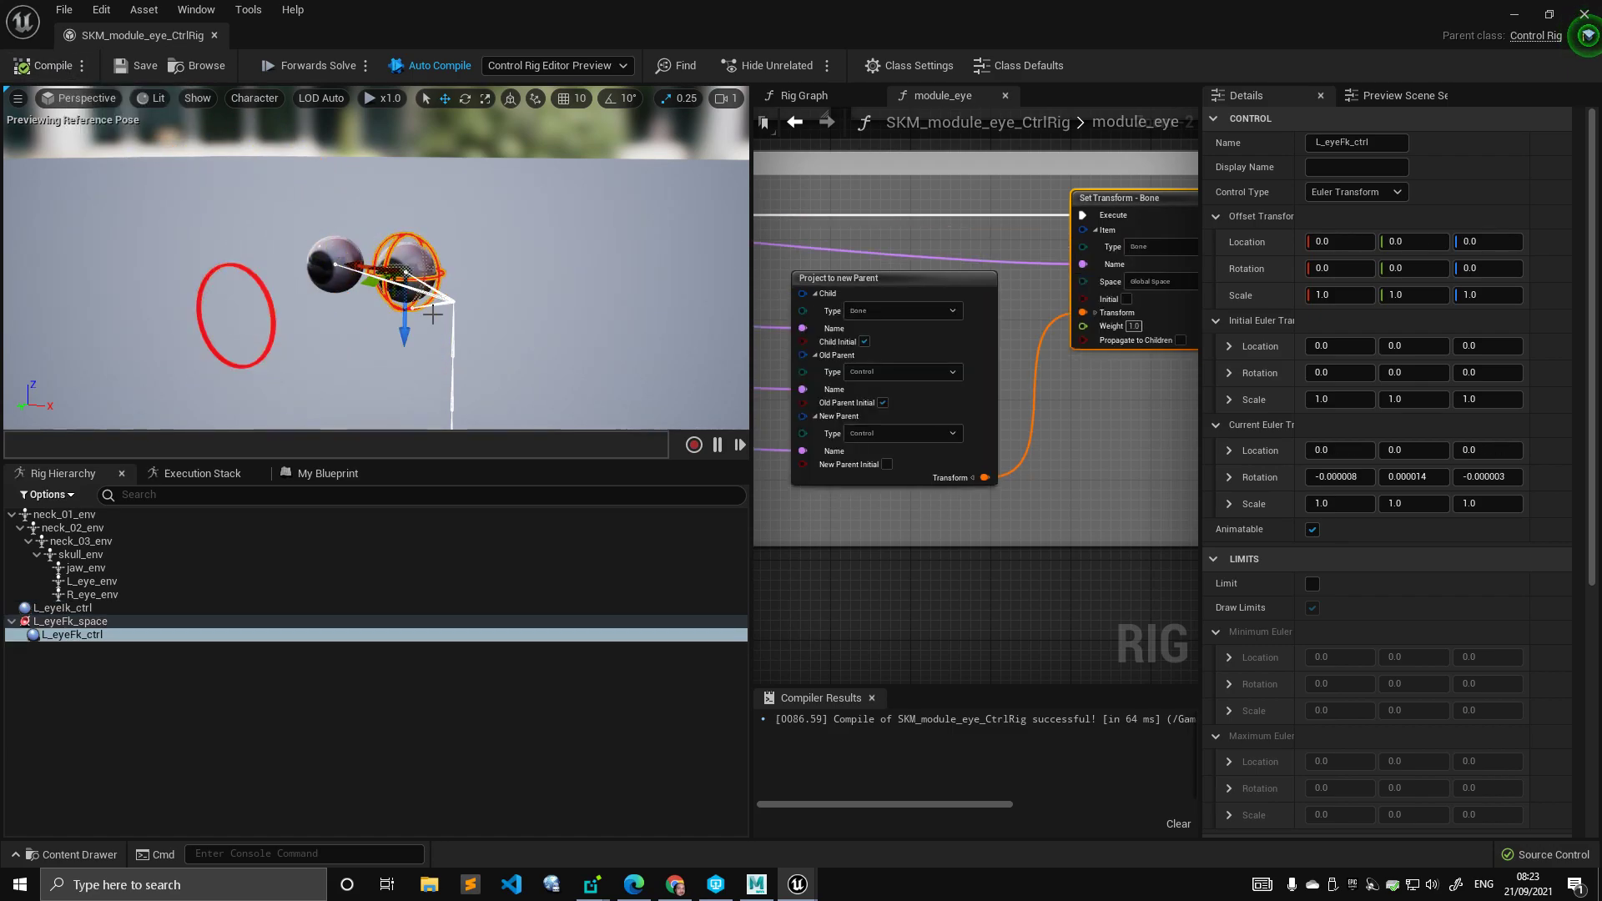
key(e)
mouse_move(440, 285)
right_down()
mouse_move(511, 287)
mouse_move(460, 286)
right_up()
mouse_move(408, 292)
mouse_down()
mouse_move(464, 292)
mouse_move(408, 292)
mouse_up()
drag(349, 220, 336, 259)
click(43, 65)
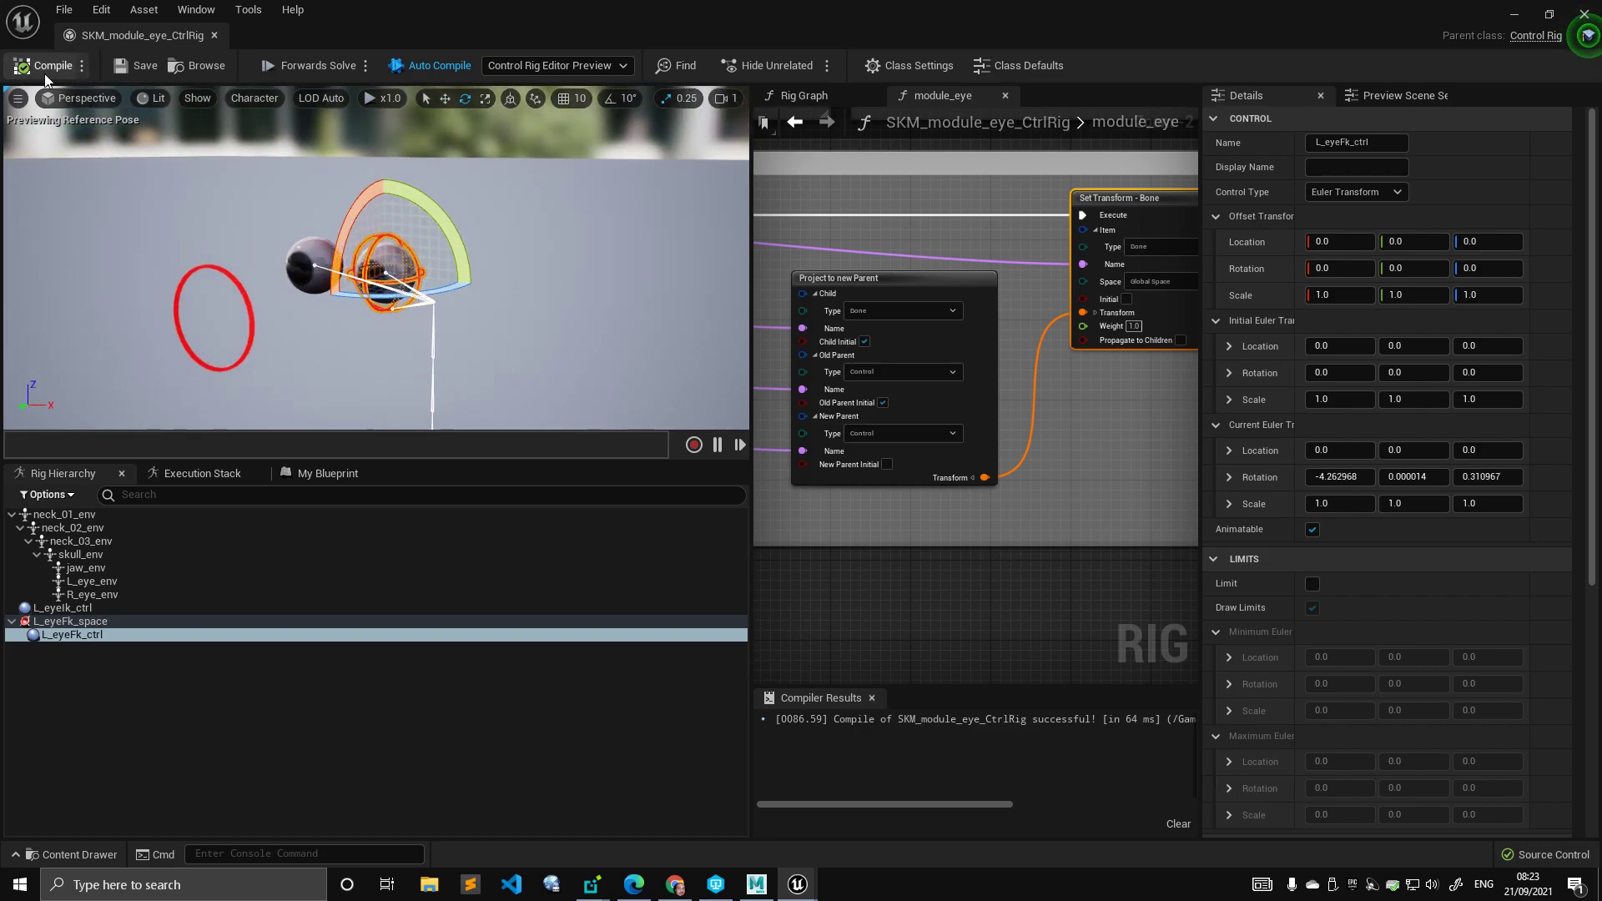
click(491, 328)
alt+drag(401, 375, 467, 358)
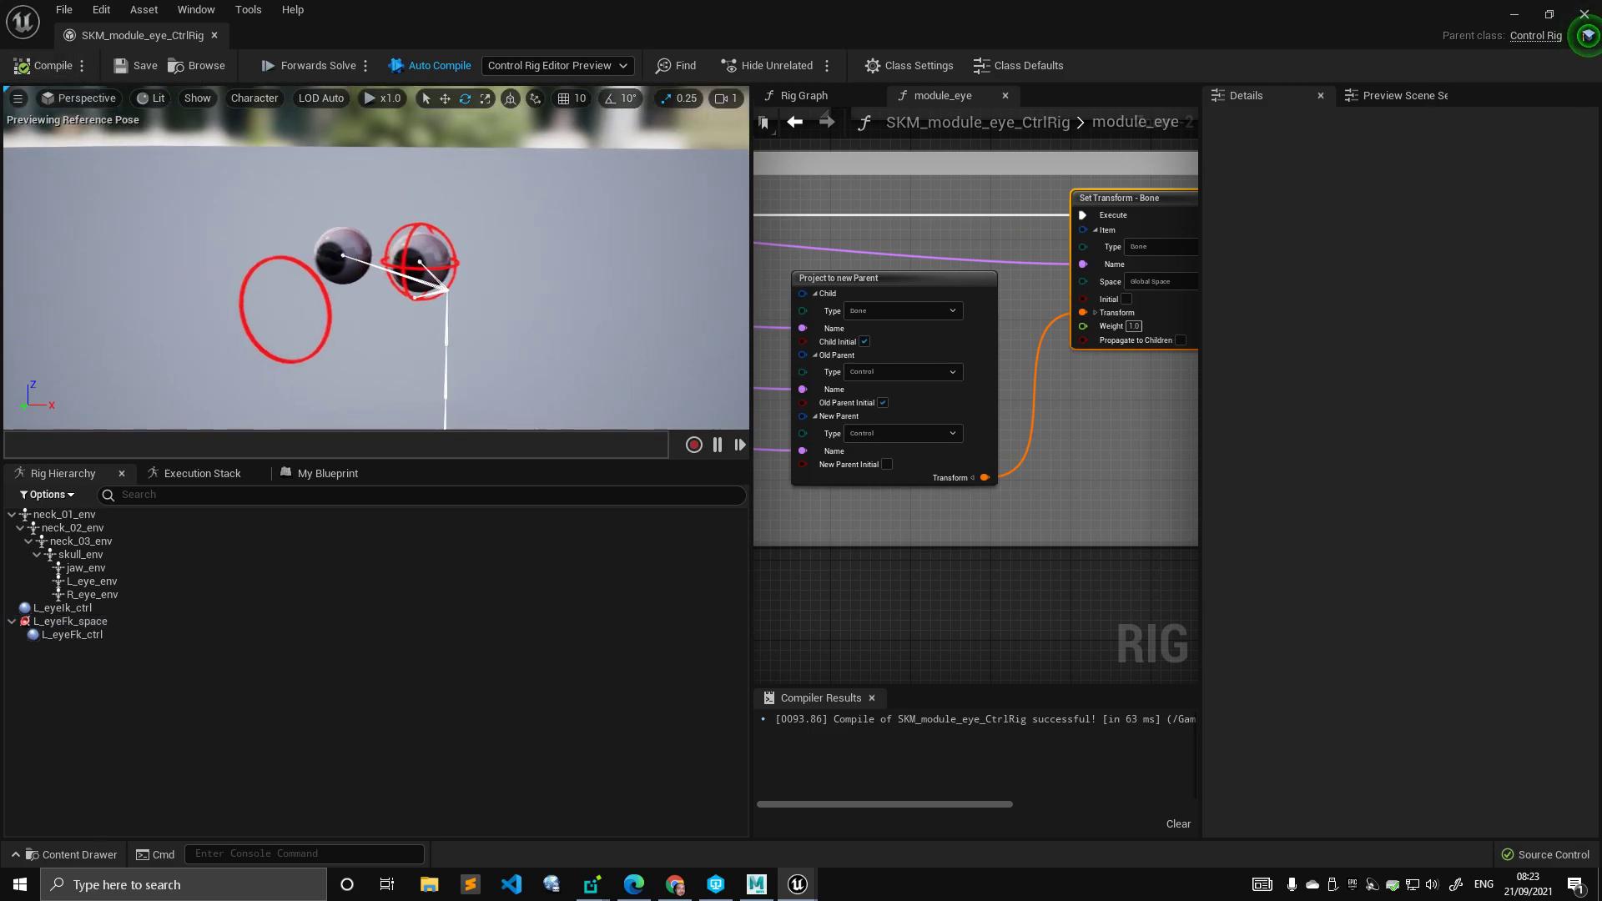
scroll(481, 265, up, 2)
click(473, 244)
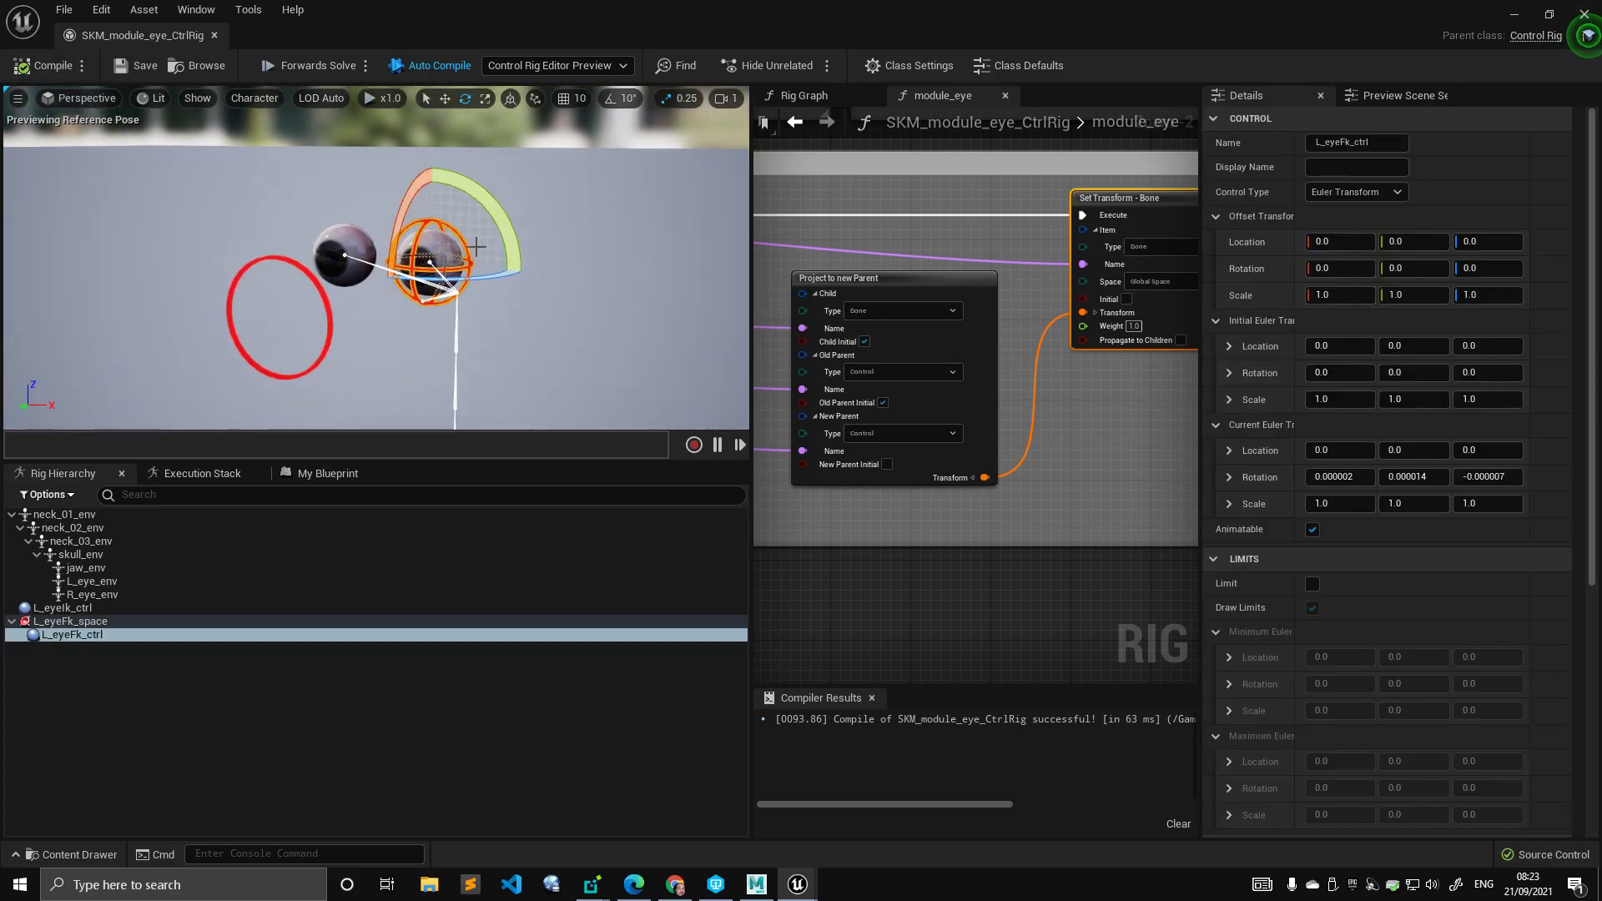
key(w)
click(522, 317)
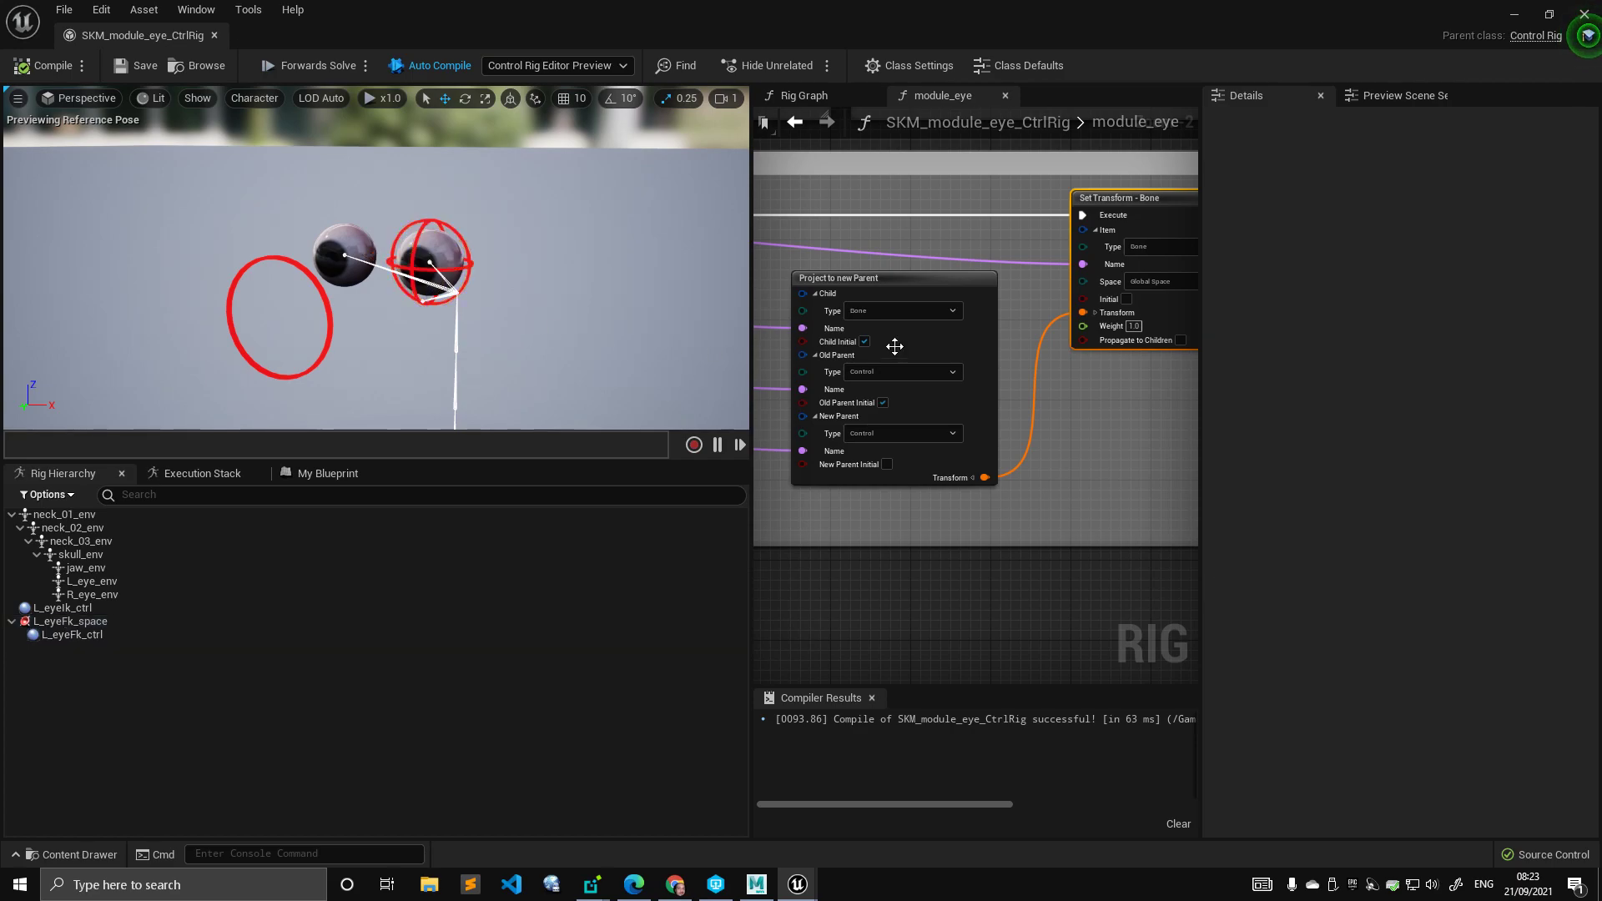
Return to the Rig Graph showing both module_eye nodes, and widen the graph area by narrowing the viewport.
click(826, 97)
scroll(918, 255, down, 3)
right_drag(965, 268, 877, 285)
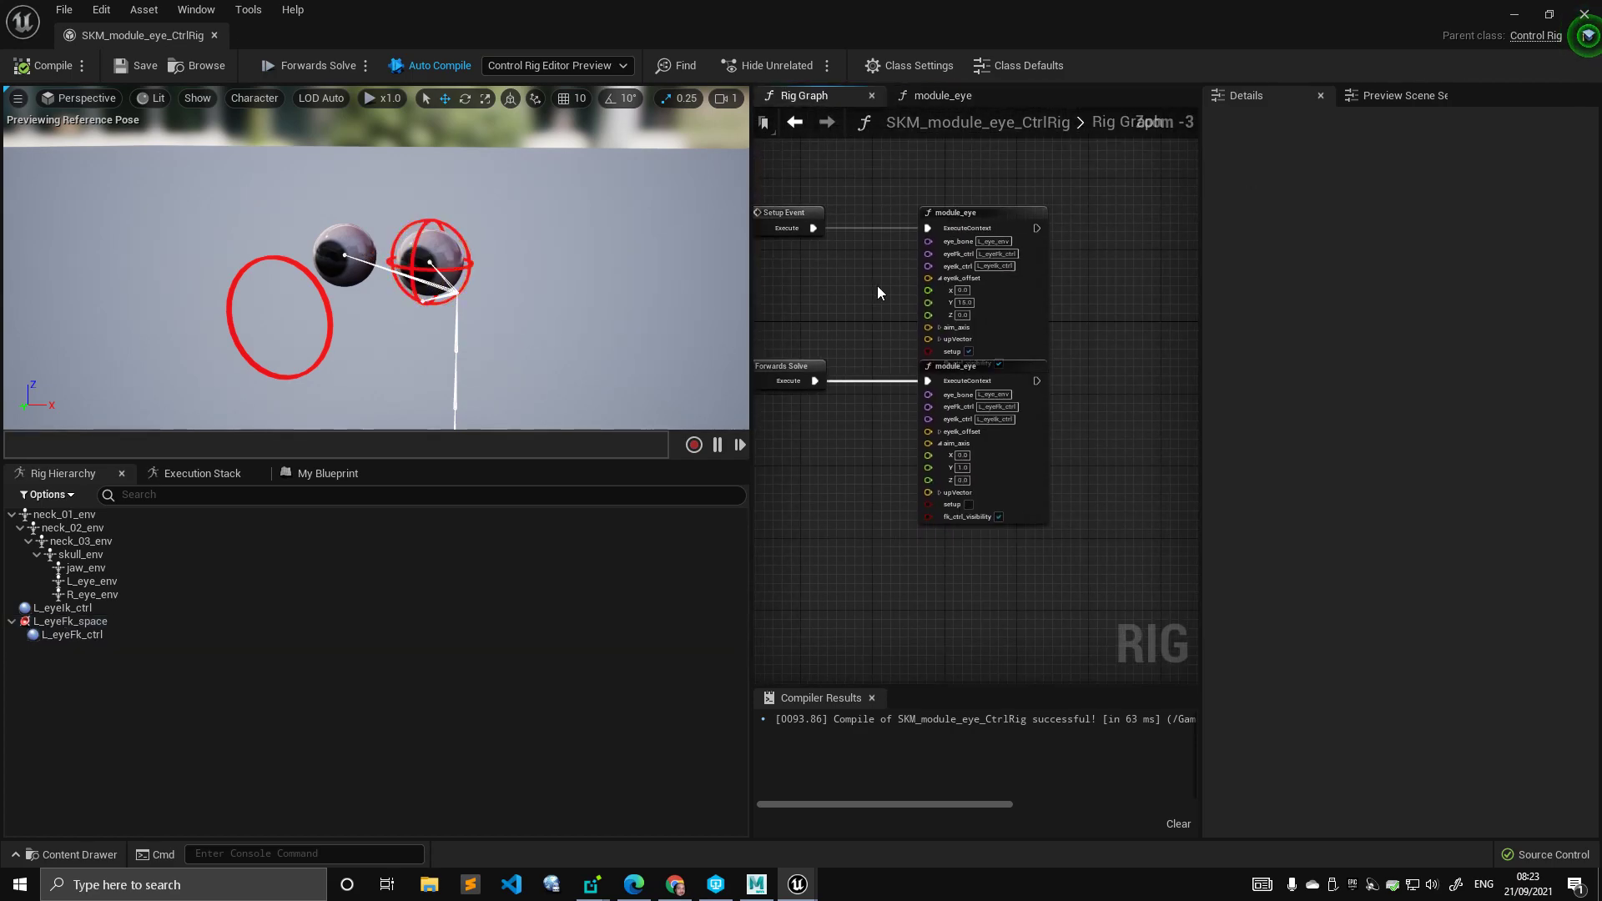
drag(749, 262, 577, 248)
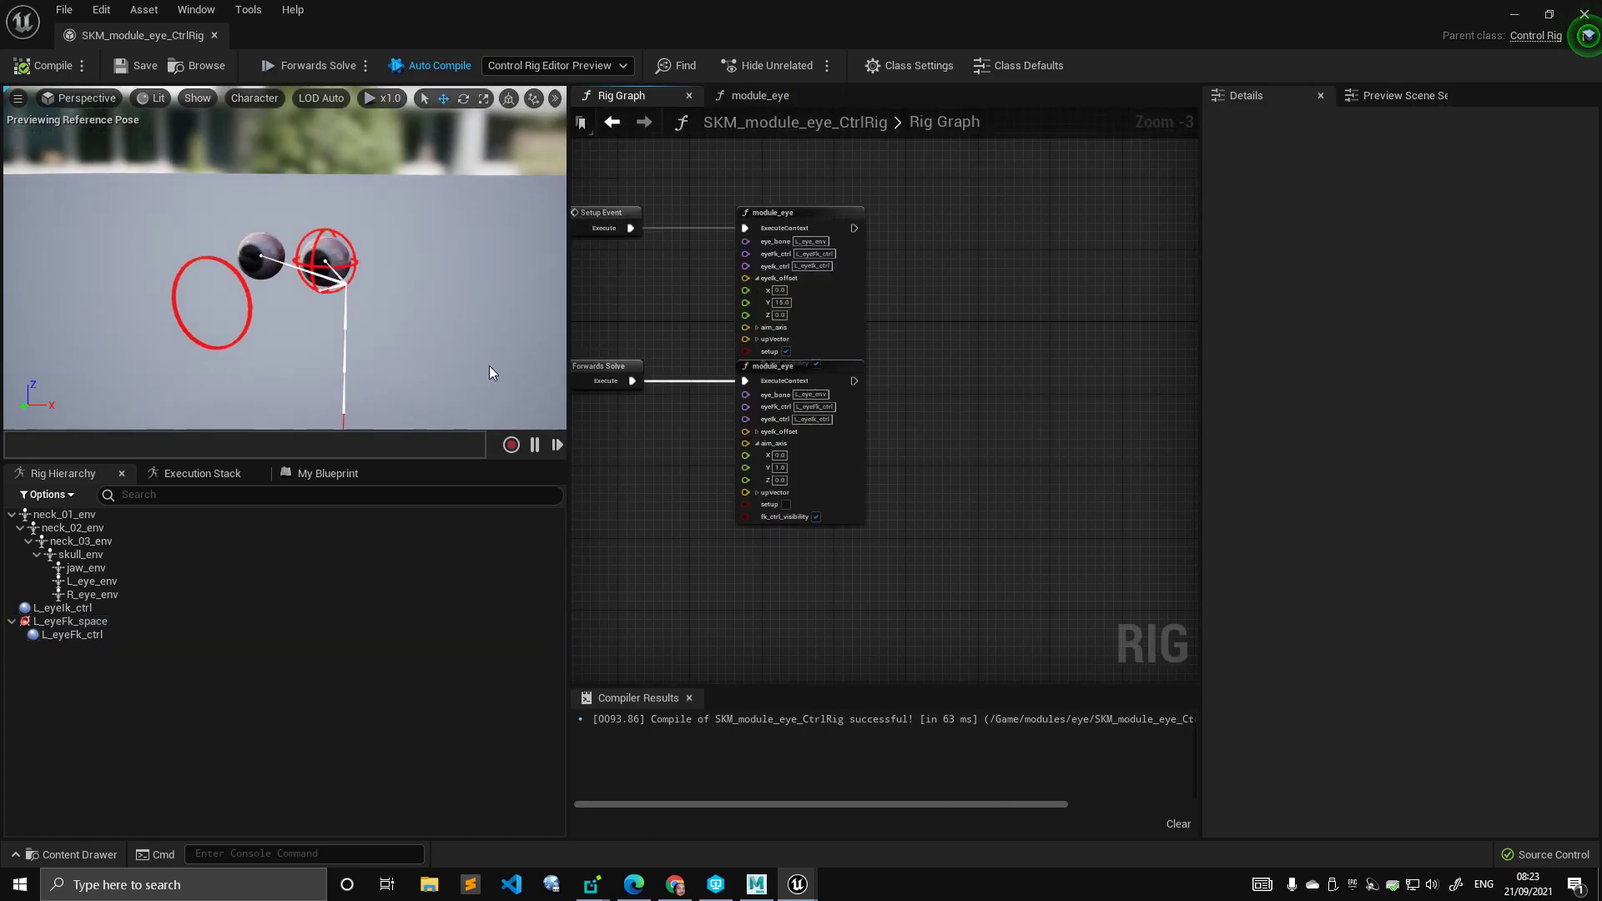
Duplicate L_eyeIk_ctrl, L_eyeFk_space and L_eyeFk_ctrl, and parent the copied FK control under the copied FK space.
click(58, 608)
shift+click(87, 632)
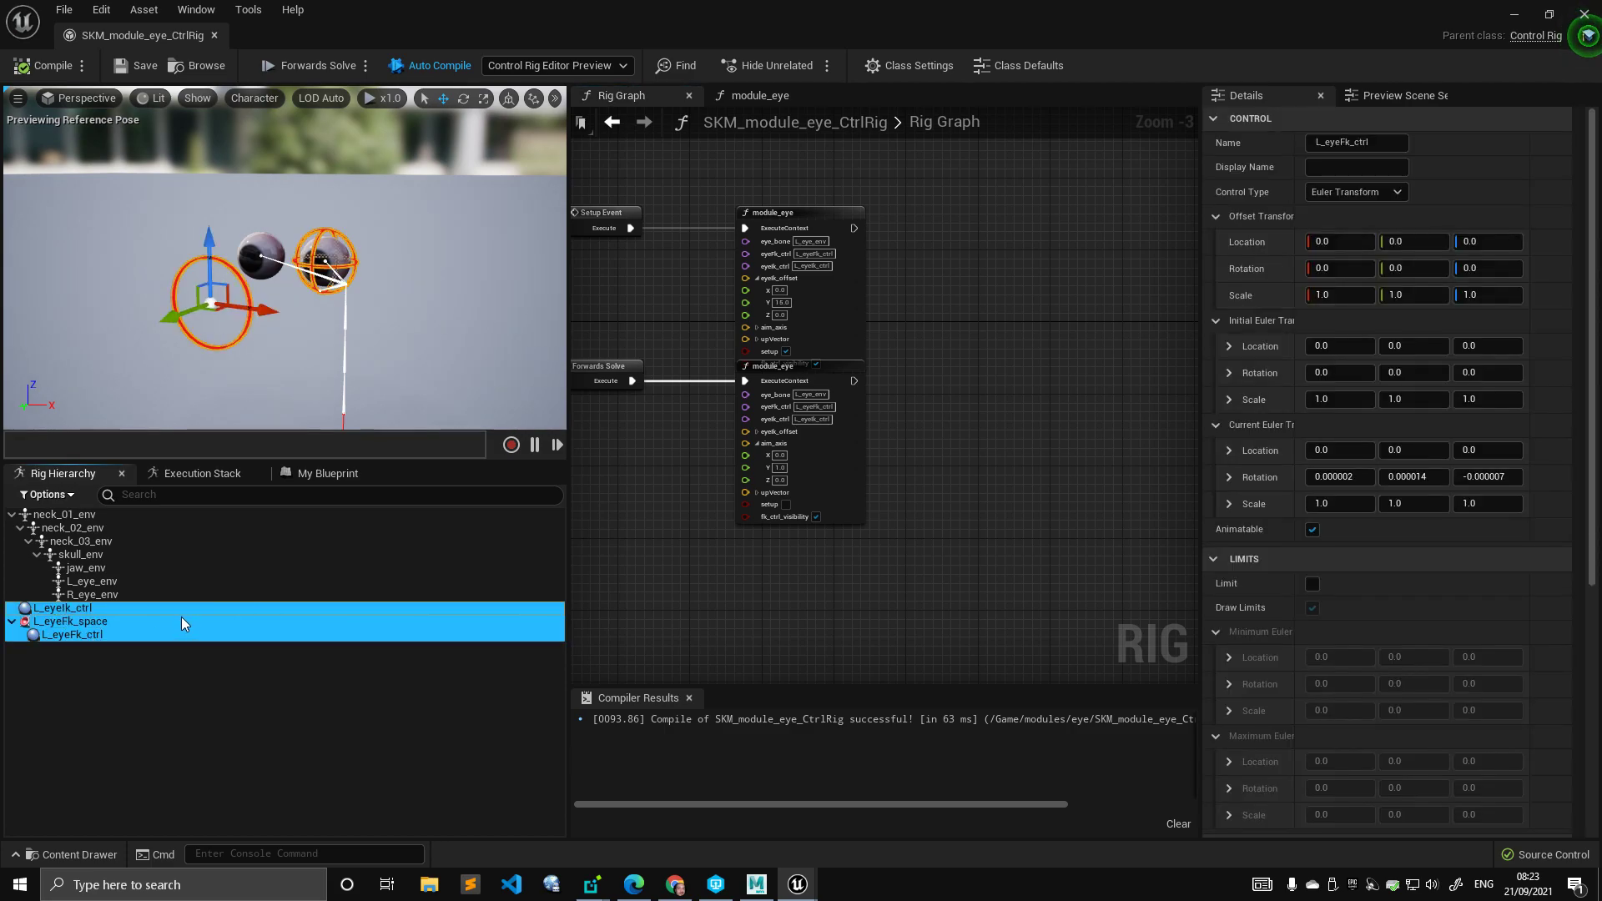
key(ctrl+d)
click(82, 651)
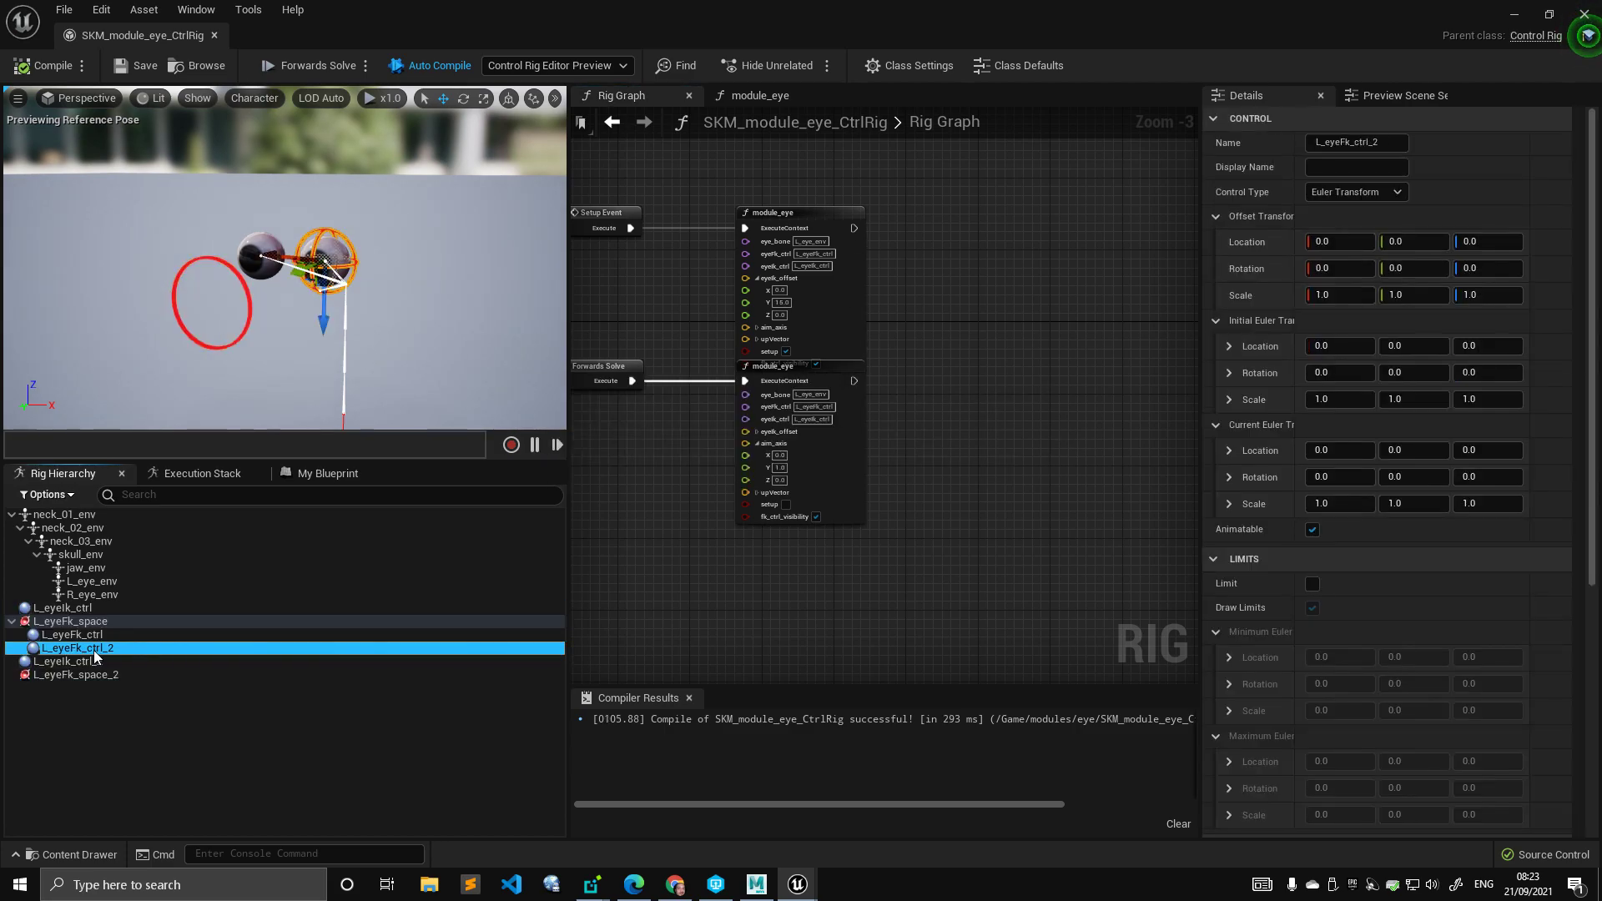
drag(92, 650, 113, 678)
Rename the duplicated FK space as R_eyeFk_space.
double_click(114, 666)
key(Home)
key(Delete)
text(R)
key(Return)
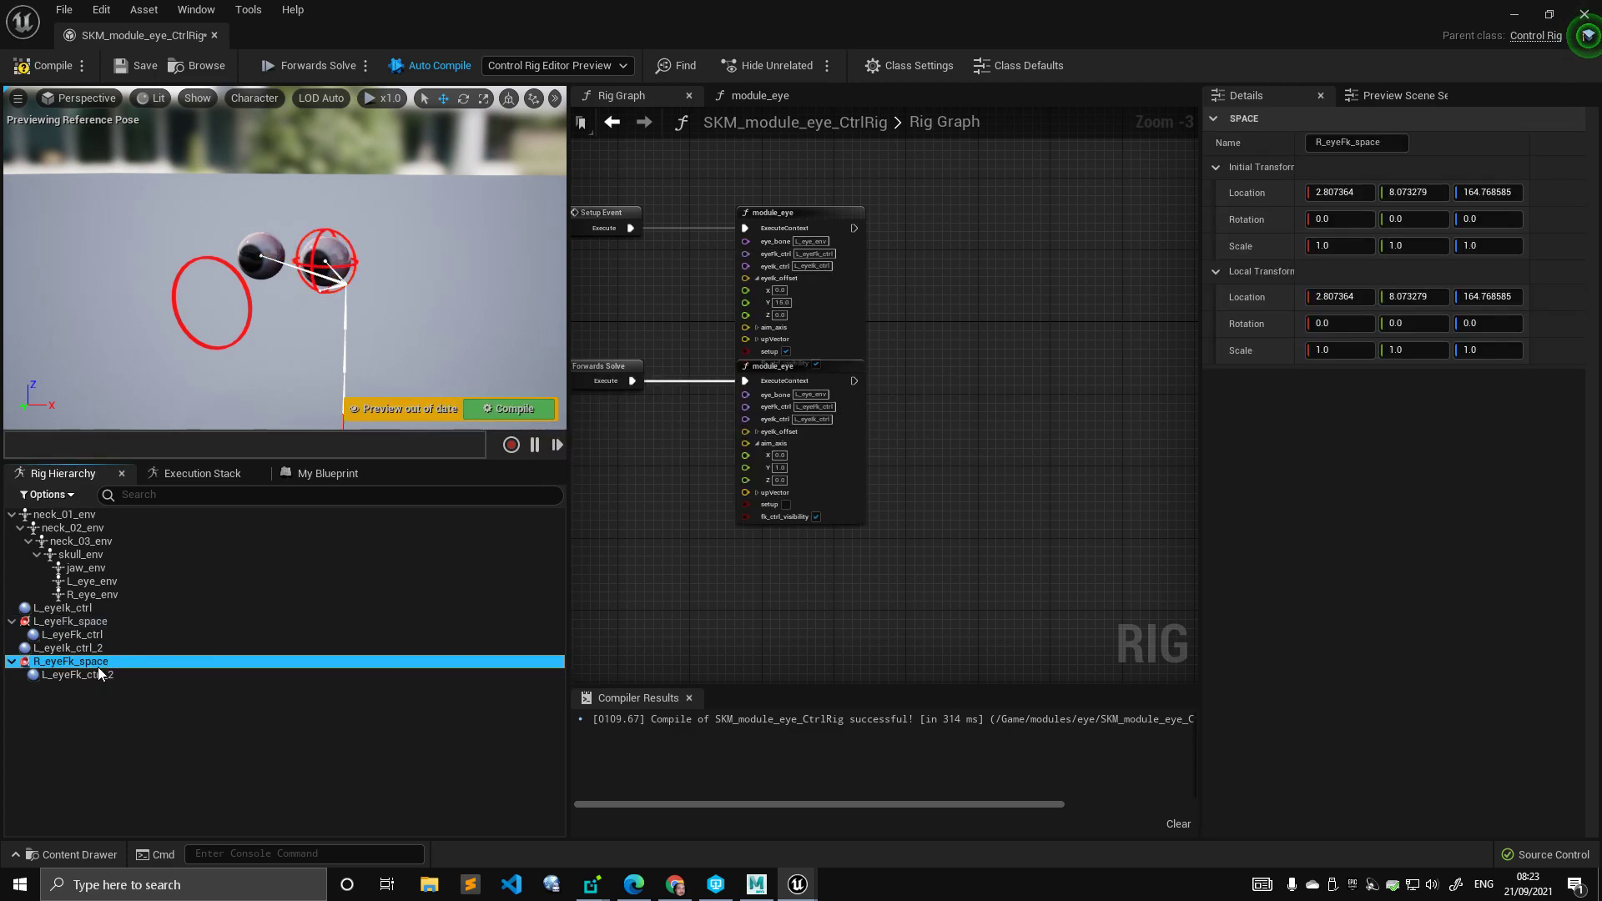
Rename the duplicated FK control as R_eyeFk_ctrl.
double_click(207, 679)
key(Home)
key(Delete)
text(R)
key(End)
key(BackSpace)
key(BackSpace)
key(Return)
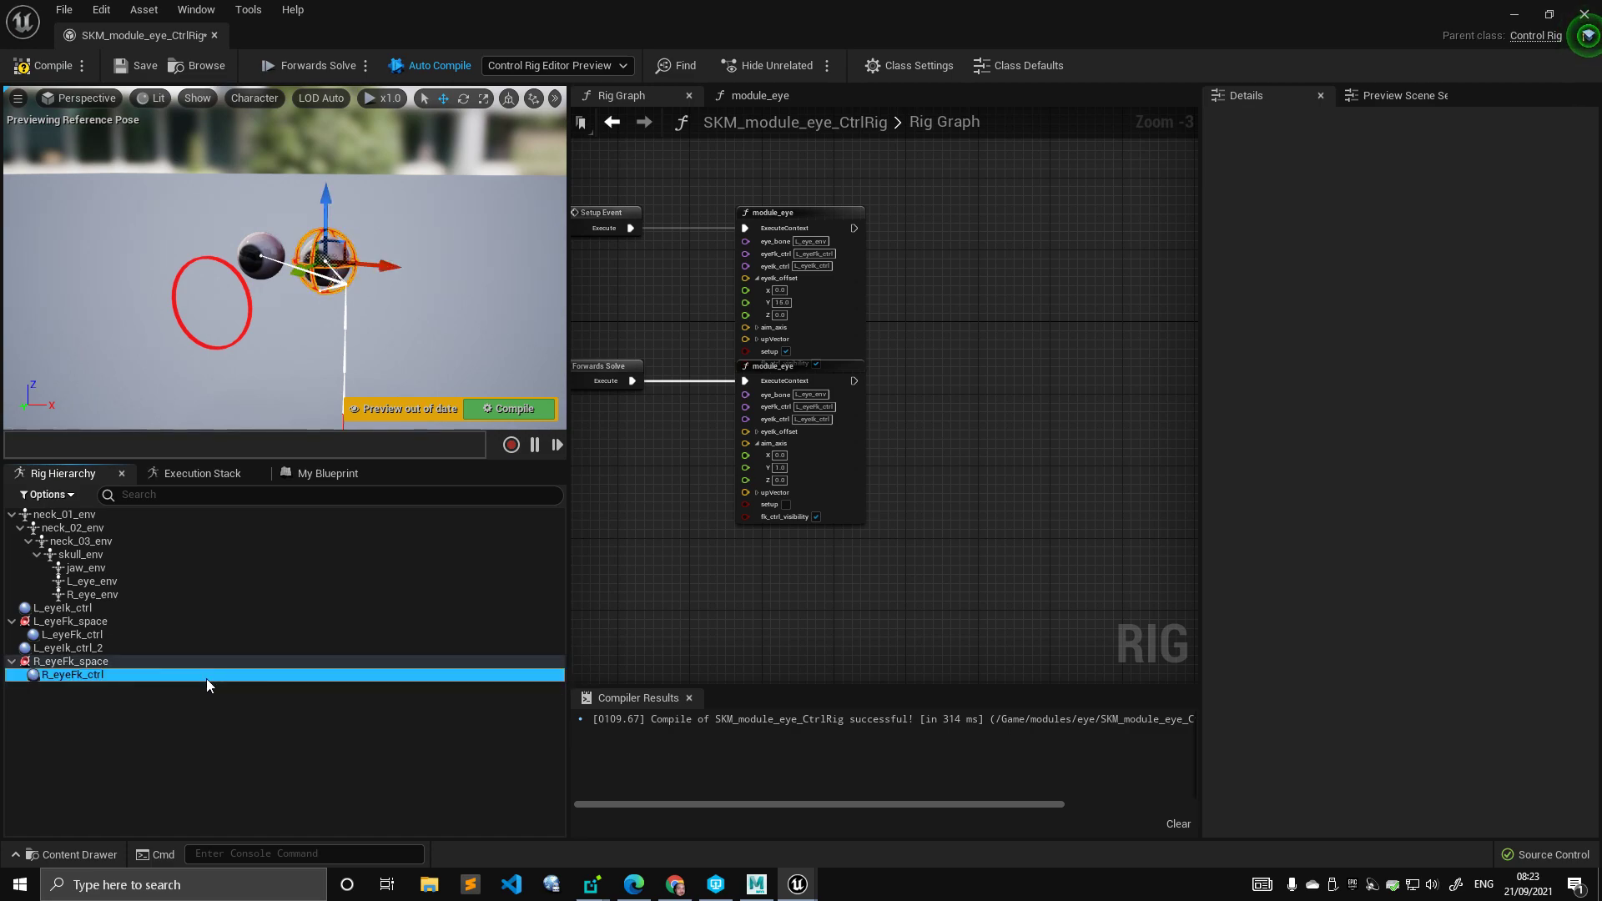
Rename the duplicated IK control as R_eyeIk_ctrl.
double_click(137, 651)
key(Home)
key(Delete)
text(R)
key(BackSpace)
key(Return)
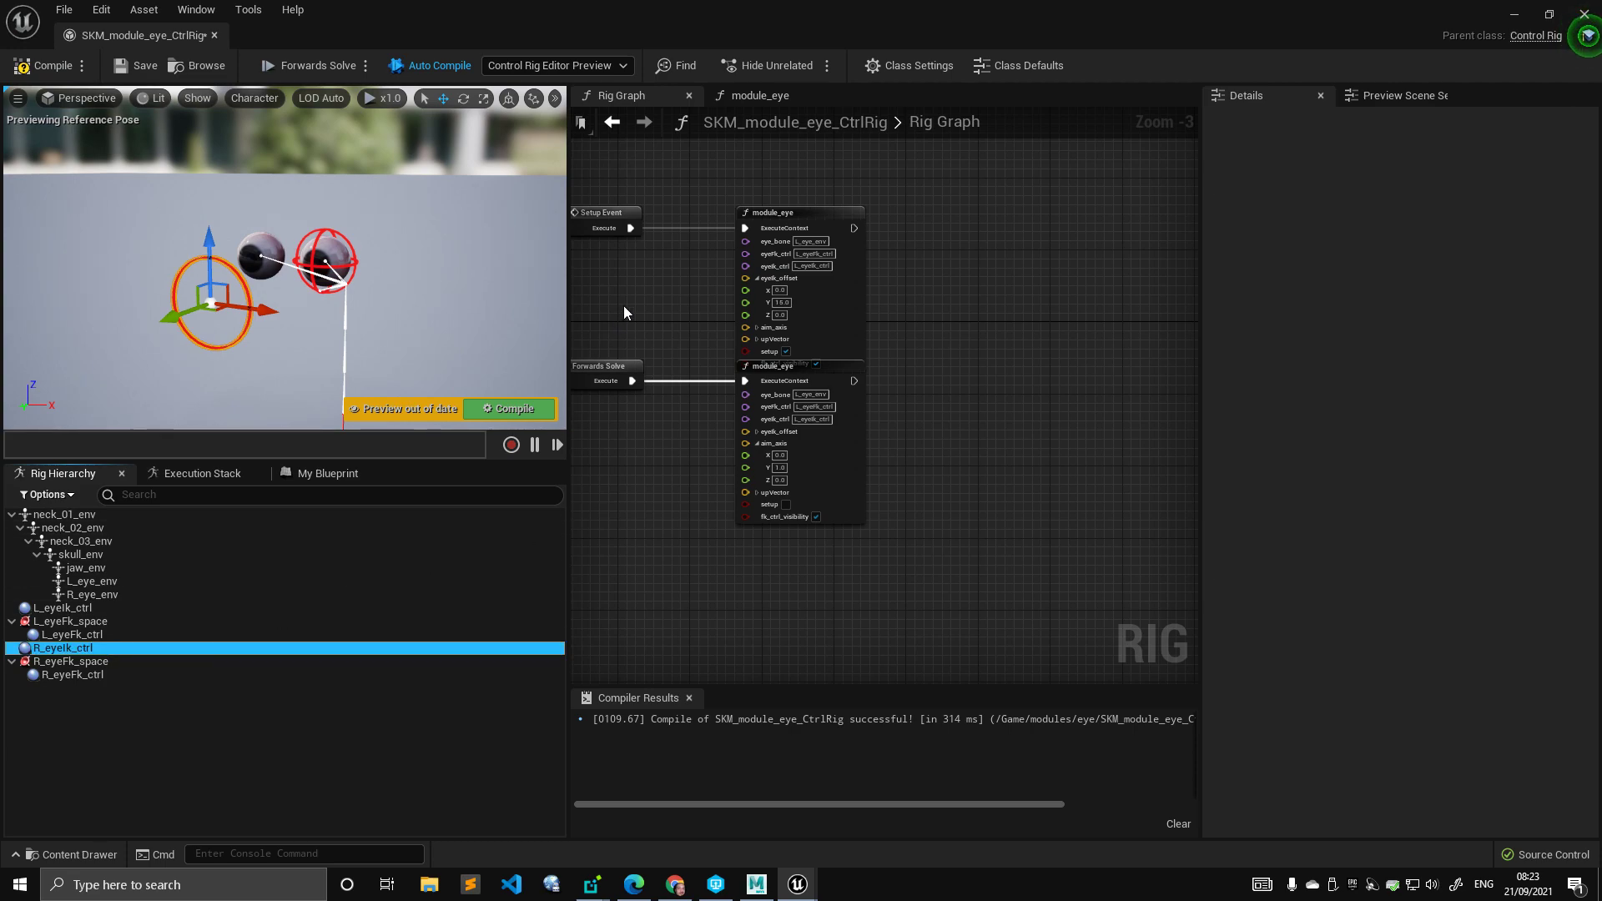
Move the Forwards Solve module_eye node lower, and duplicate the Setup Event module_eye node, placing the copy beside the original.
drag(858, 366, 871, 460)
click(861, 336)
shift+click(861, 510)
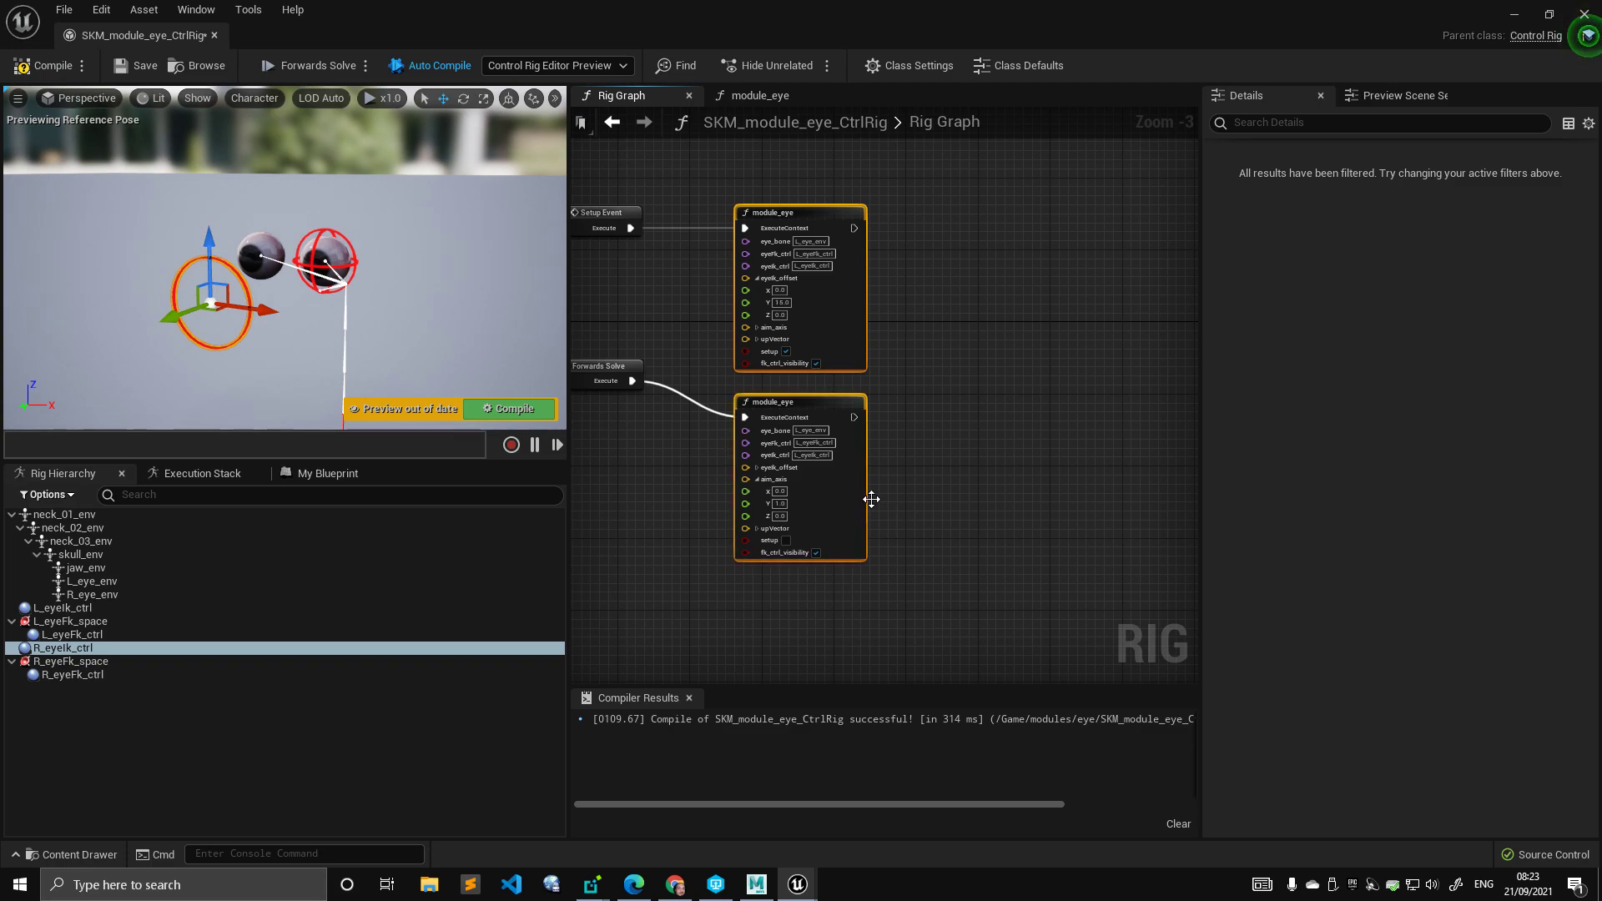
click(919, 419)
click(840, 332)
key(ctrl+d)
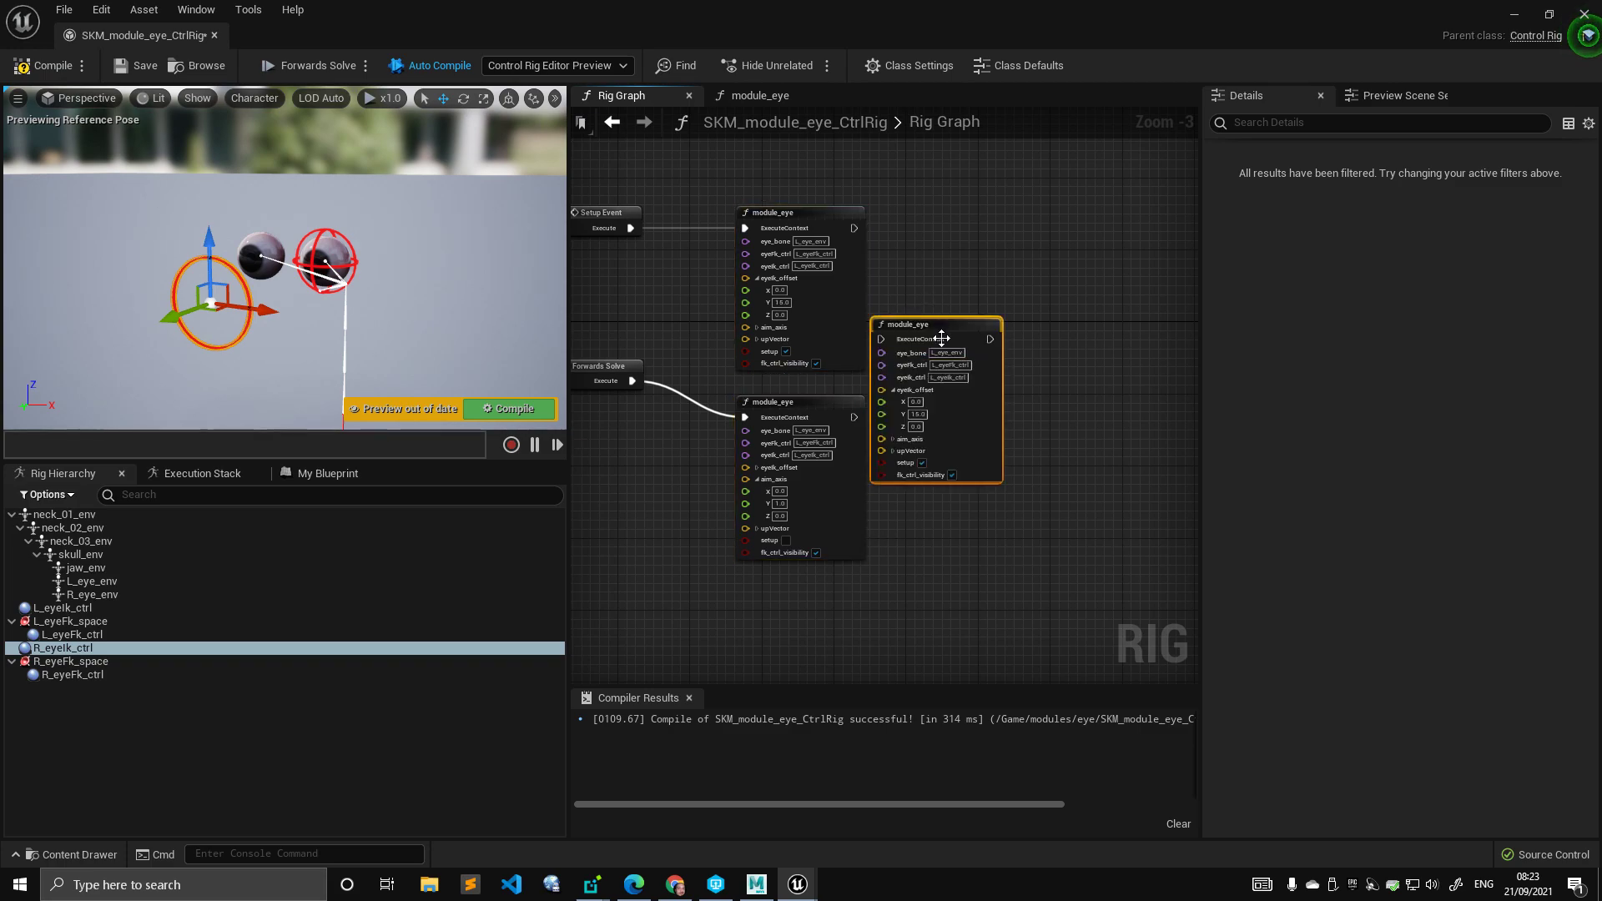
drag(940, 337, 956, 220)
right_drag(970, 166, 914, 216)
Set the copied module_eye node's inputs to R_eye_env, R_eyeFk_ctrl and R_eyeIk_ctrl.
scroll(914, 216, up, 3)
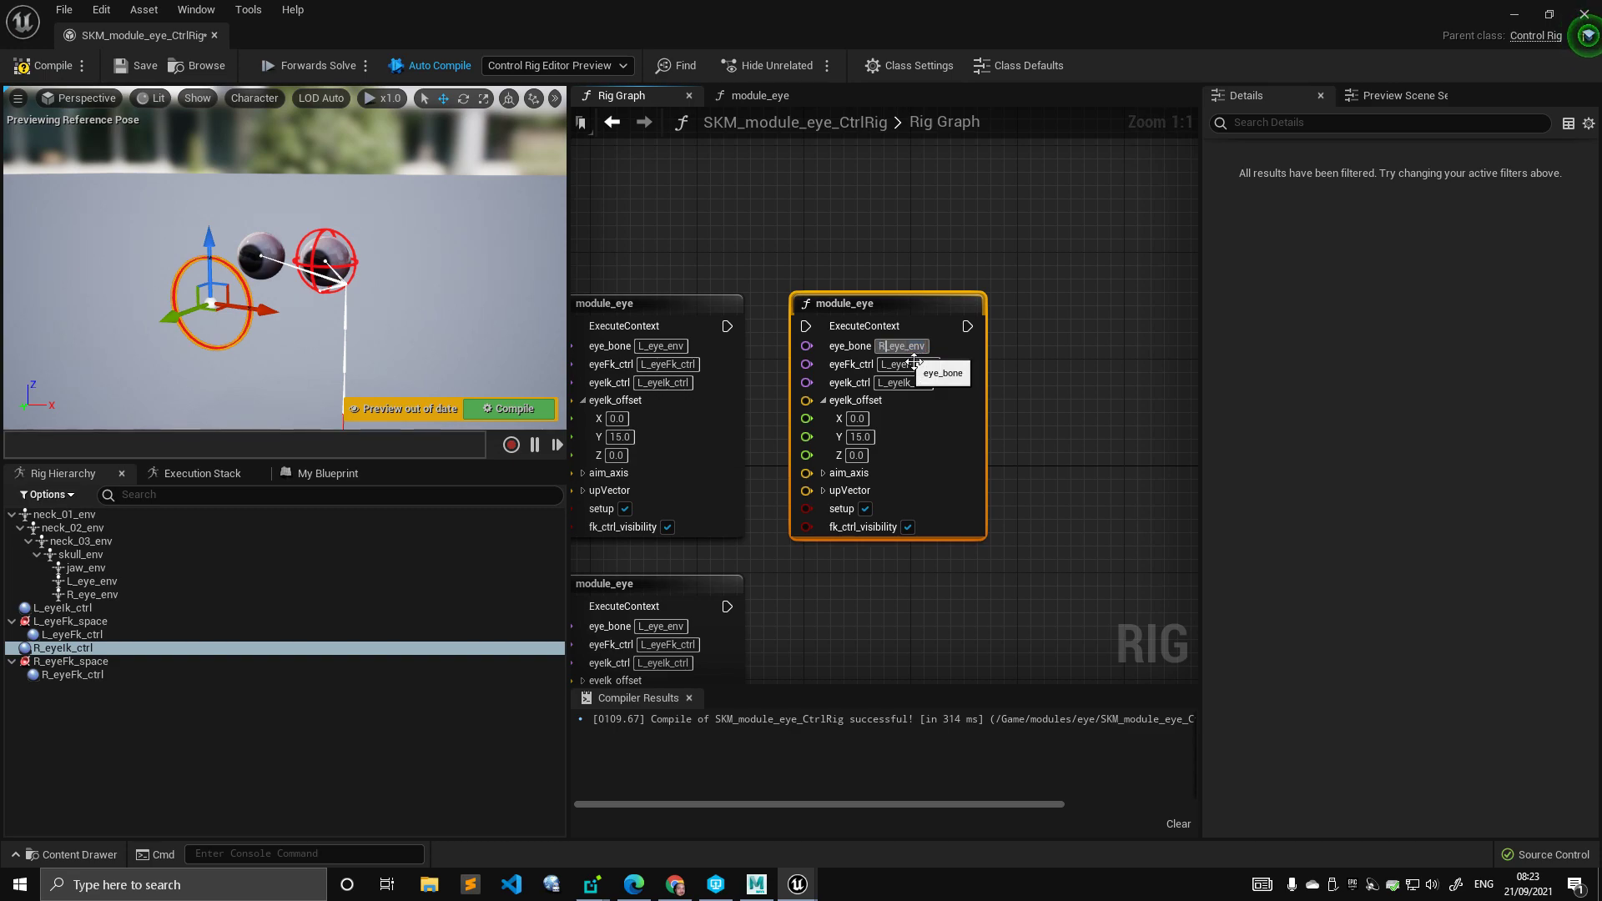
click(919, 368)
key(Home)
key(Delete)
text(R)
key(Tab)
key(Home)
key(Delete)
text(R)
Duplicate the right-eye module_eye node into the Forwards Solve row with setup off, and connect each right-eye node after its left-eye node.
key(ctrl+d)
right_drag(1164, 414, 1069, 192)
drag(1163, 232, 887, 487)
right_drag(887, 488, 1051, 649)
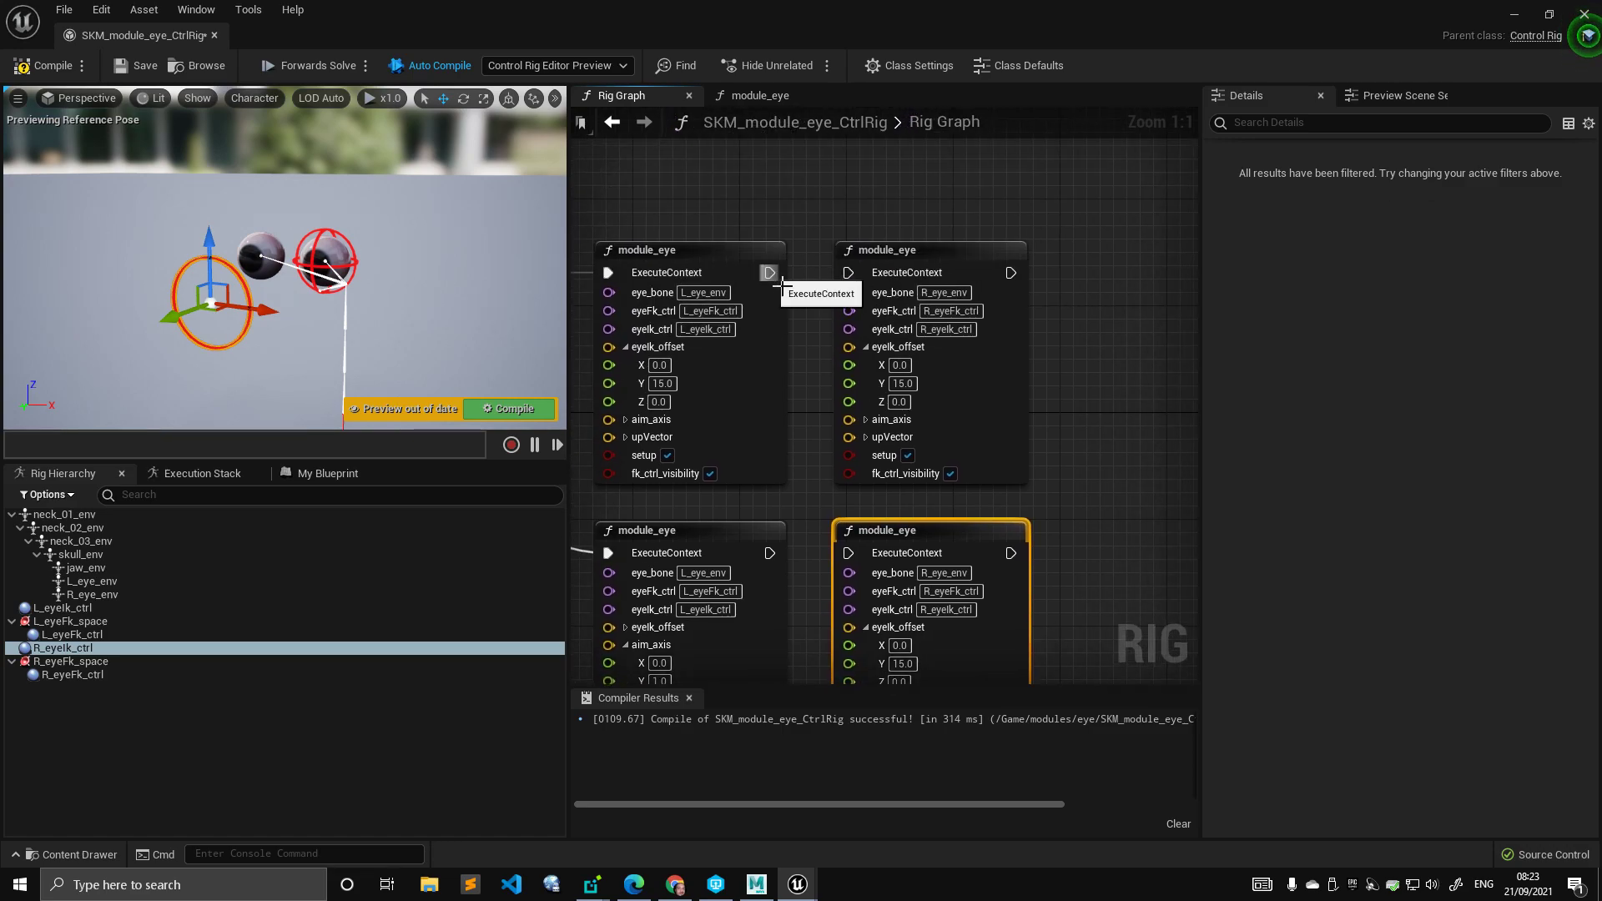
drag(769, 272, 848, 272)
drag(770, 553, 853, 554)
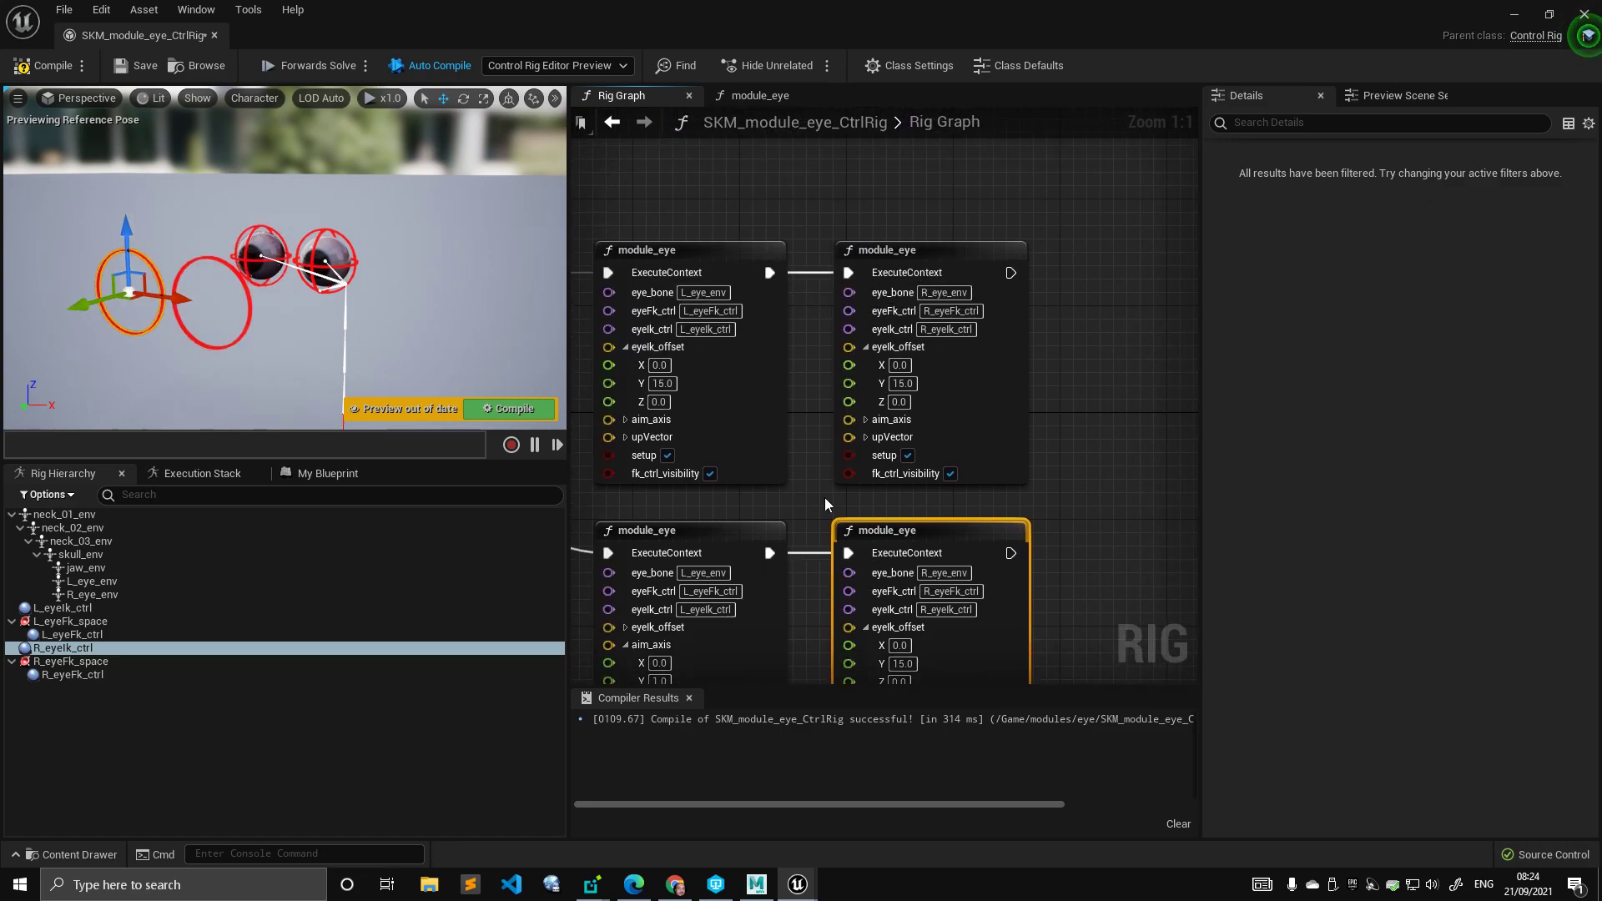
Select R_eyeIk_ctrl in the viewport and compile the rig with both eyes wired.
click(449, 276)
right_drag(758, 215, 874, 192)
alt+drag(429, 257, 450, 262)
scroll(234, 292, up, 3)
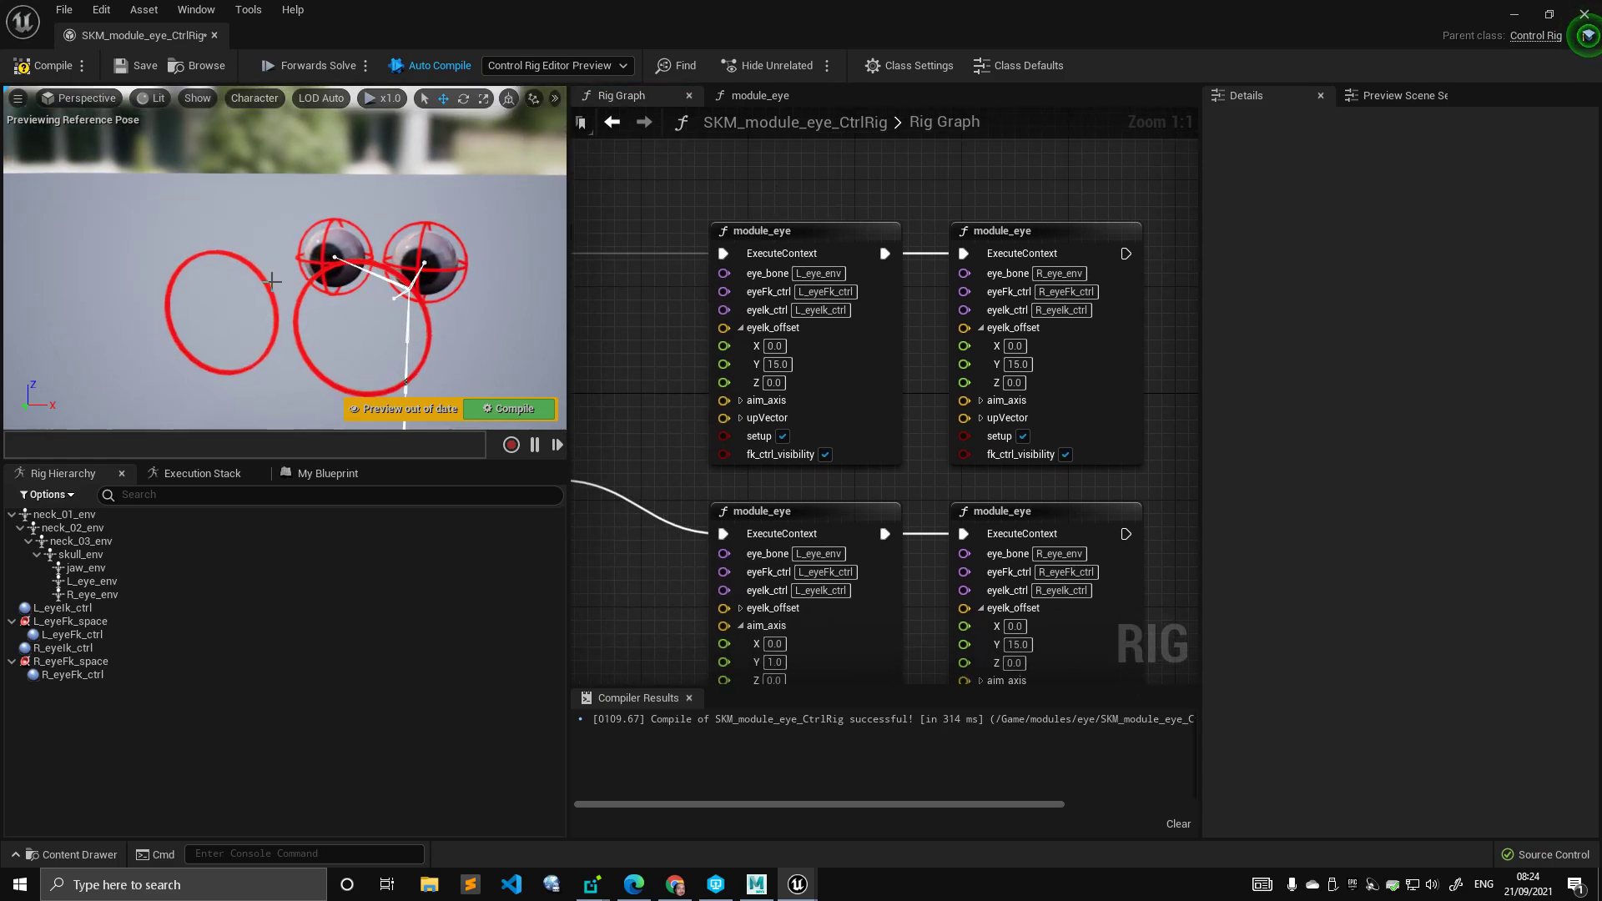
click(233, 290)
mouse_move(234, 291)
mouse_down()
mouse_move(229, 133)
mouse_move(141, 309)
mouse_move(222, 267)
mouse_up()
key(F7)
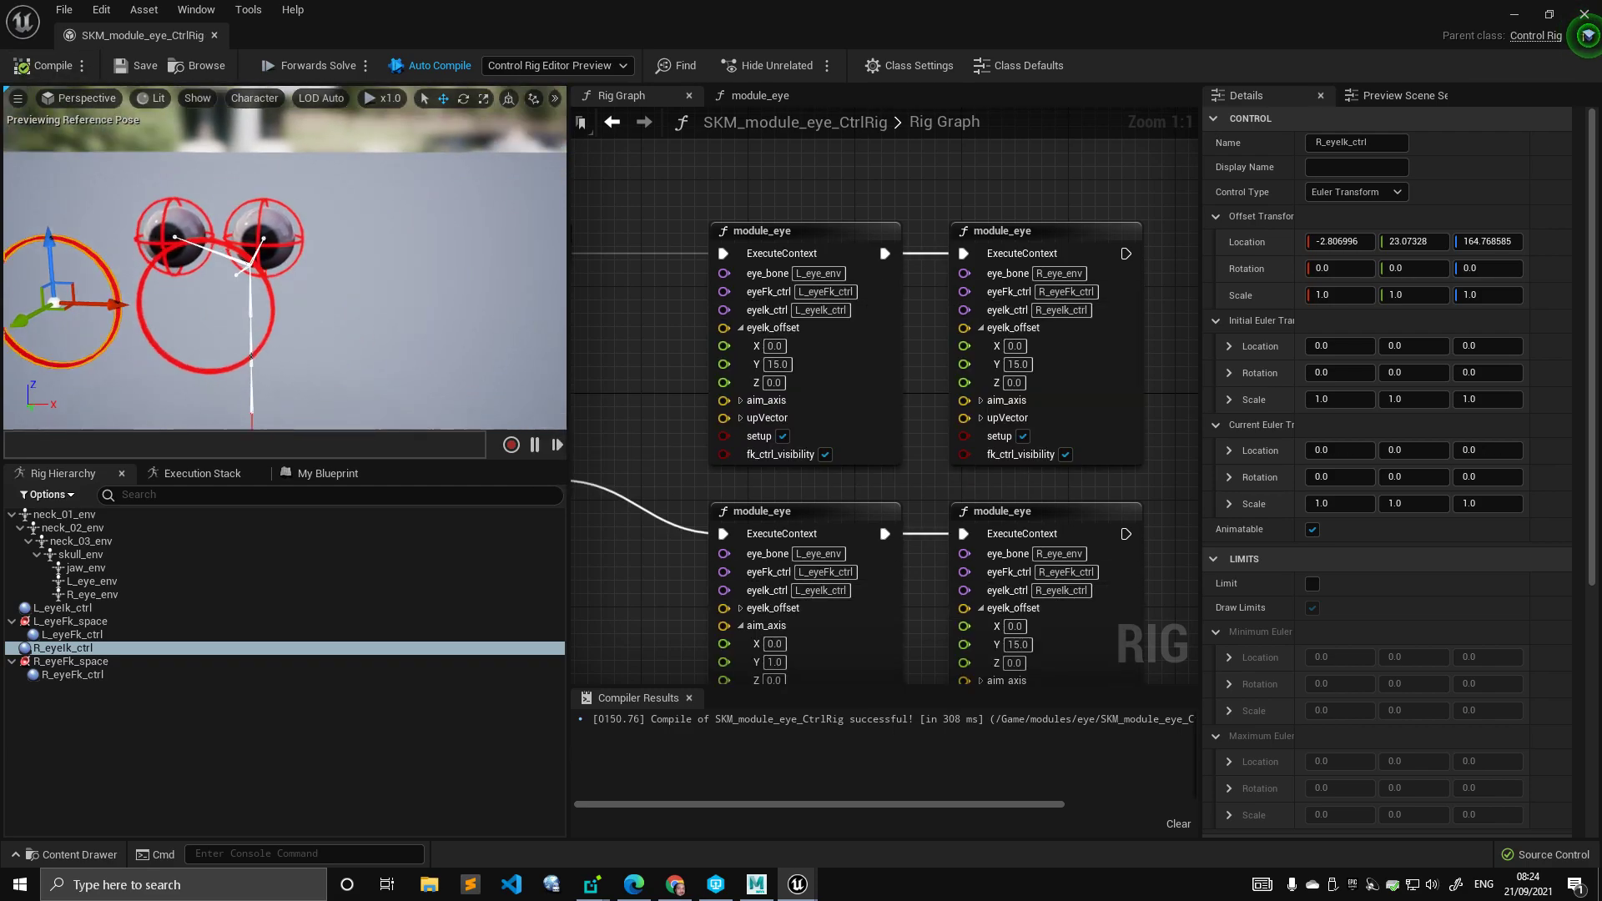
Move L_eyeIk_ctrl and R_eyeIk_ctrl together freehand to test the aim of both eyes, and recompile the rig to reset them.
alt+drag(284, 259, 350, 305)
scroll(624, 274, down, 3)
click(835, 364)
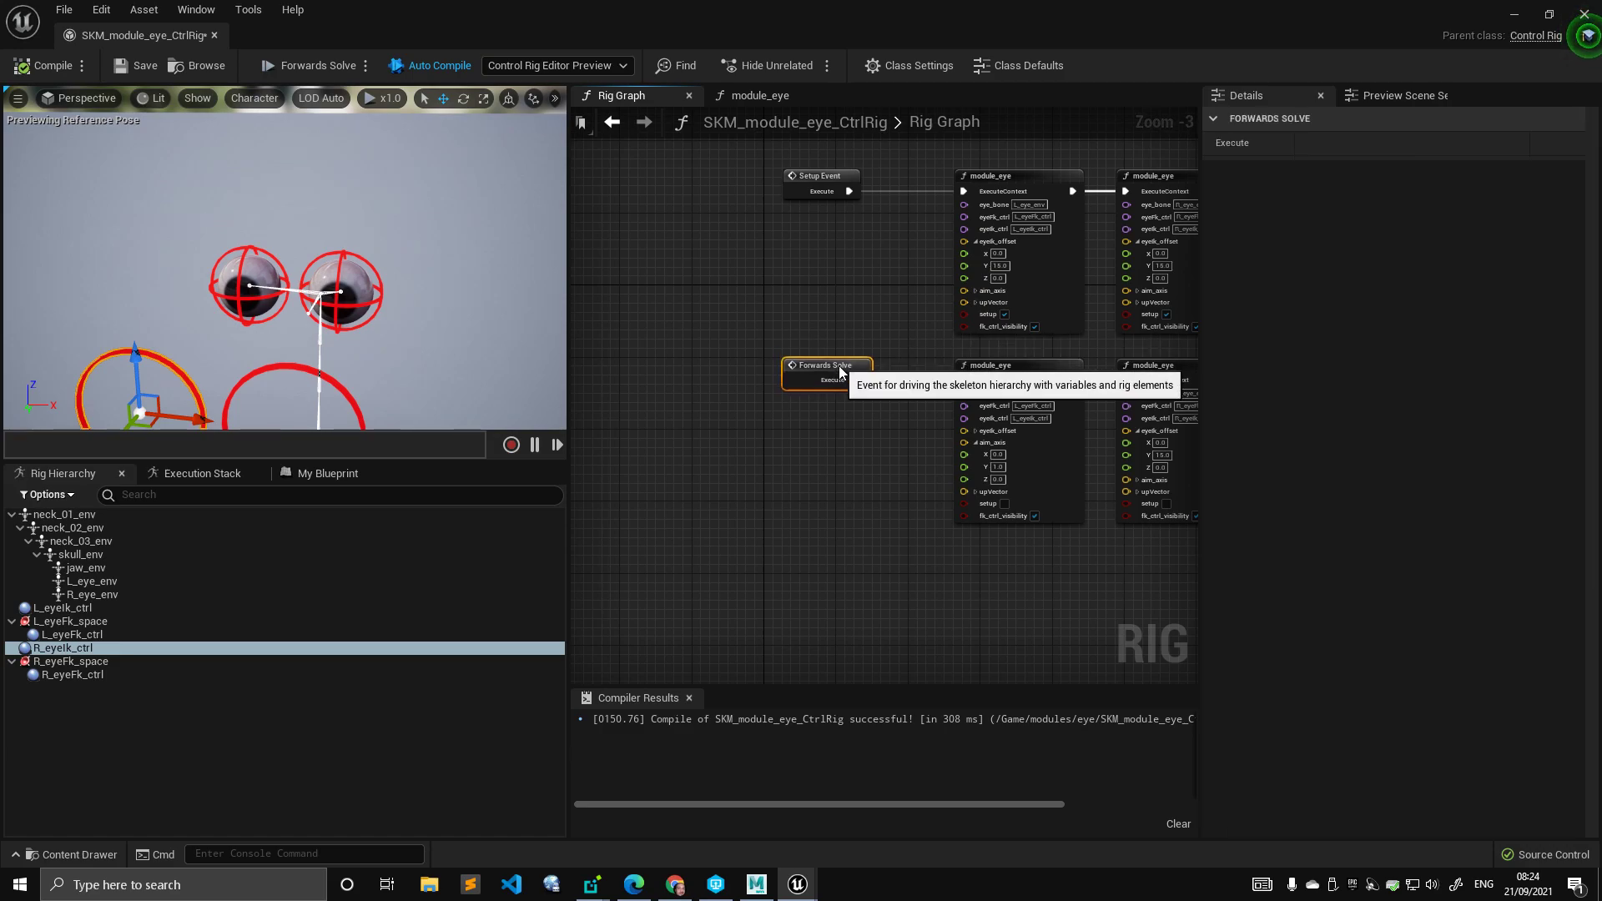
right_drag(773, 271, 658, 257)
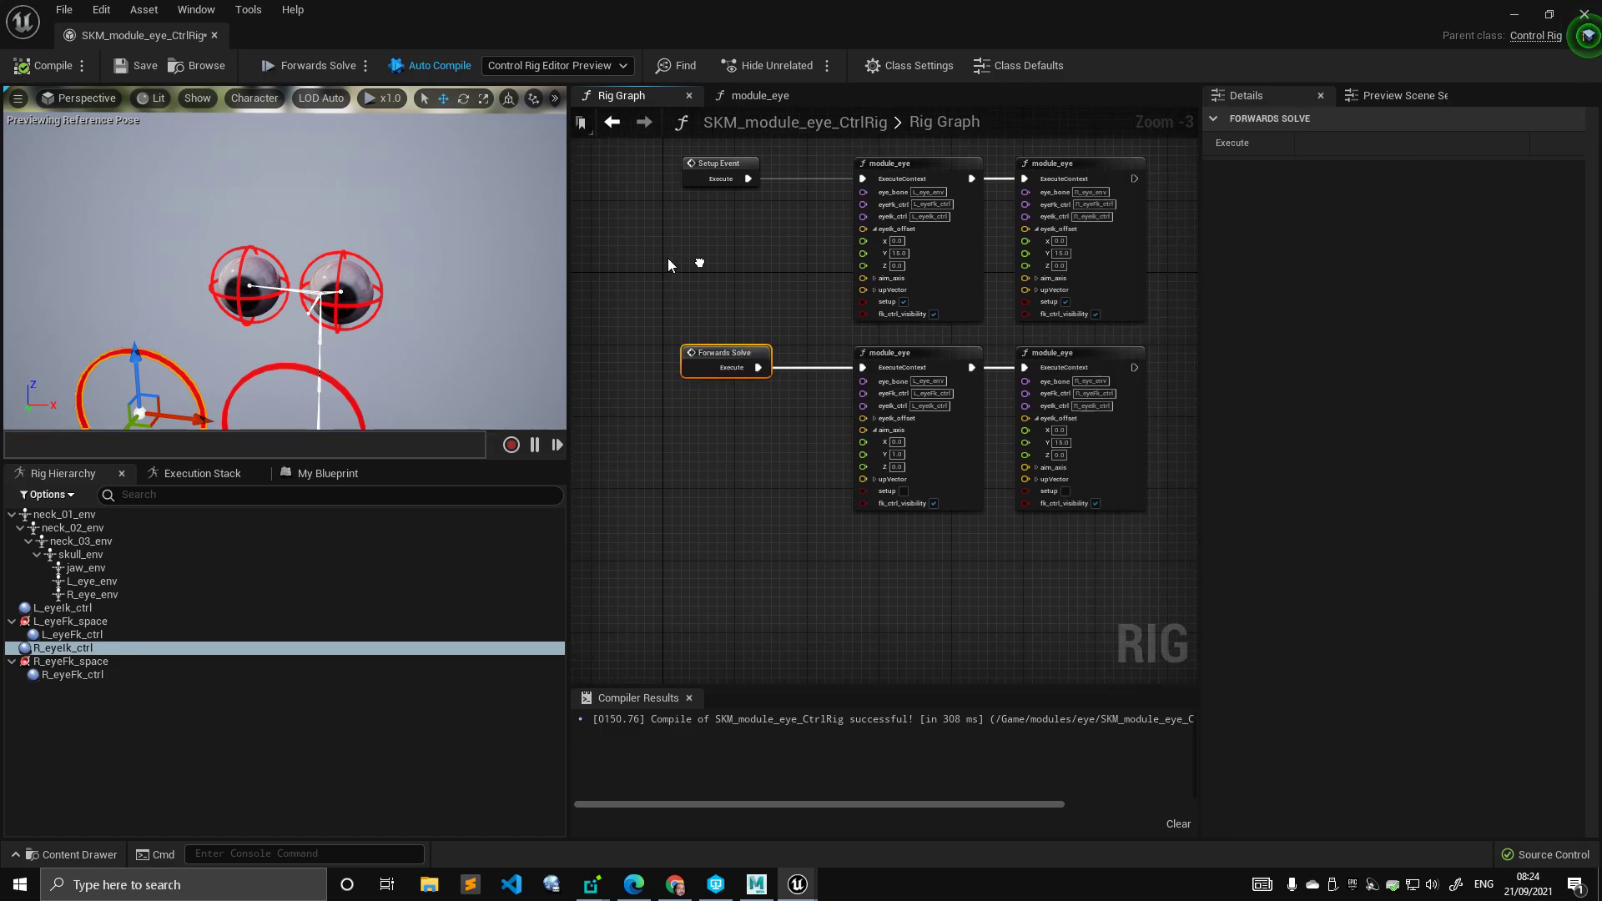
scroll(705, 284, up, 2)
click(443, 267)
alt+drag(443, 267, 349, 206)
click(236, 260)
ctrl+click(161, 253)
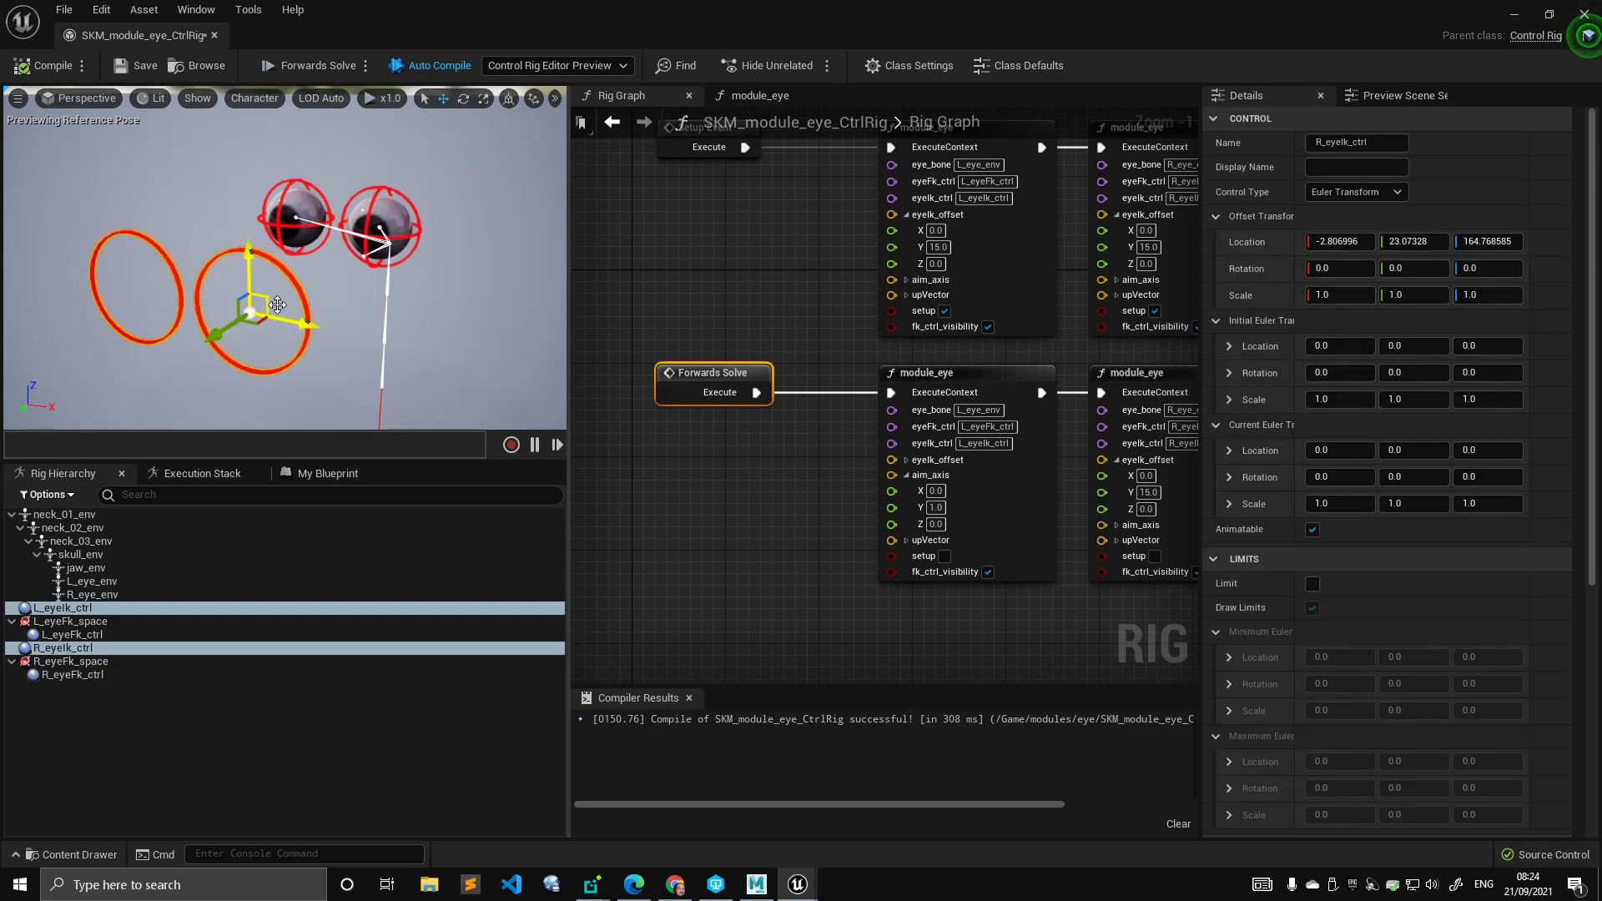
drag(250, 313, 296, 351)
alt+drag(242, 240, 301, 241)
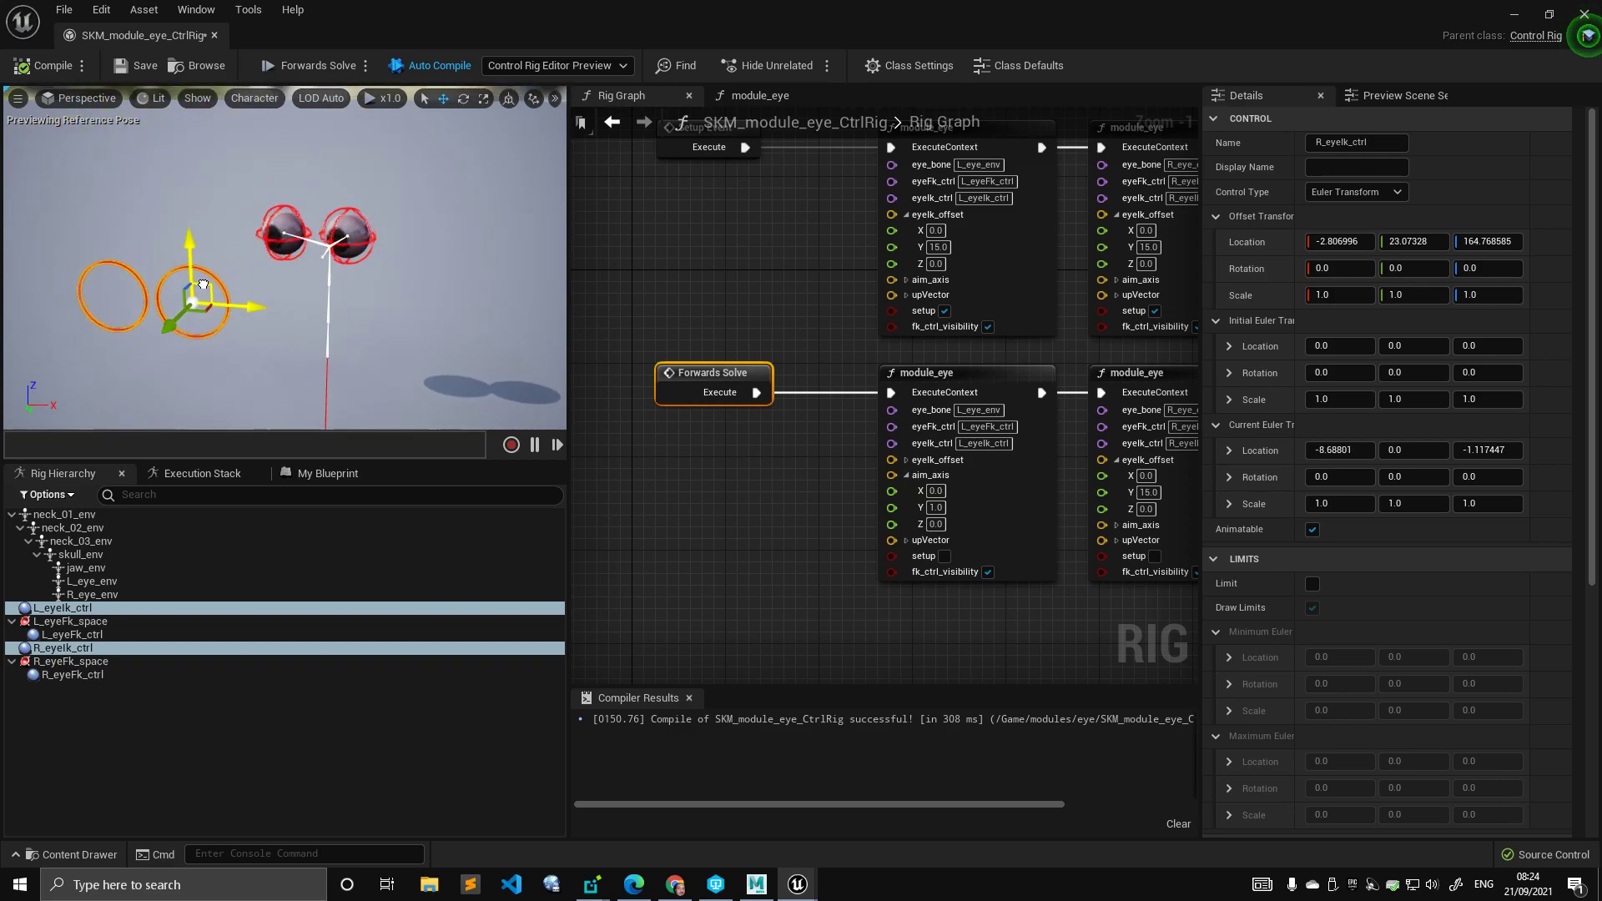
drag(181, 294, 327, 263)
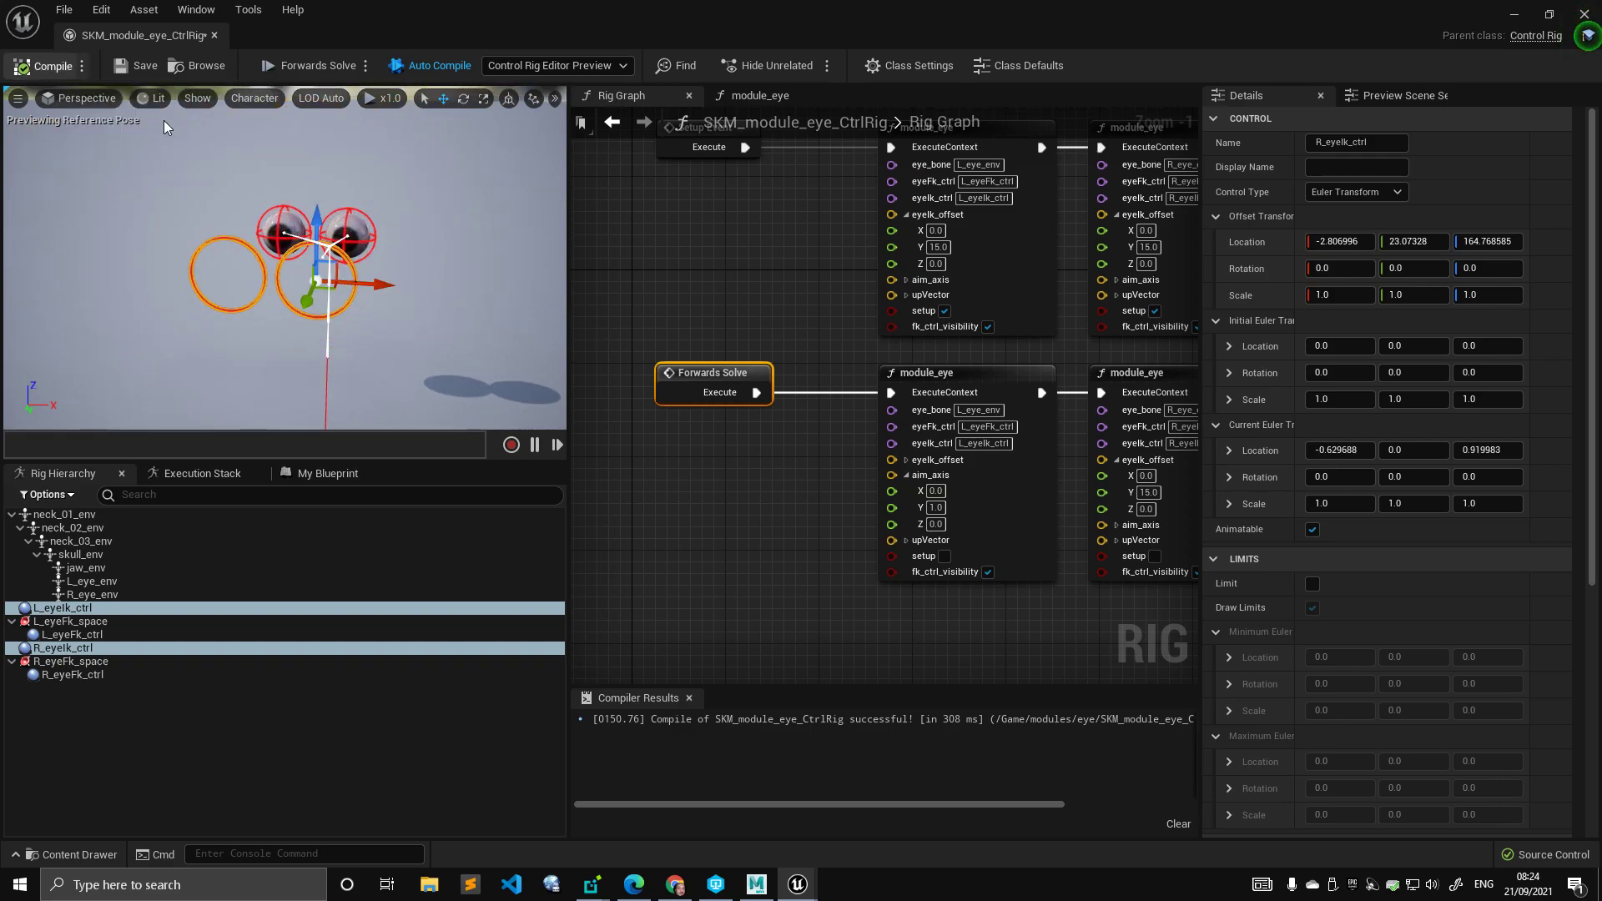
Rotate L_eyeFk_ctrl about -3.19 degrees around Z and R_eyeFk_ctrl slightly freehand to test FK on each eye.
mouse_move(367, 230)
right_down()
mouse_move(401, 218)
mouse_move(417, 187)
mouse_move(366, 231)
right_up()
click(387, 323)
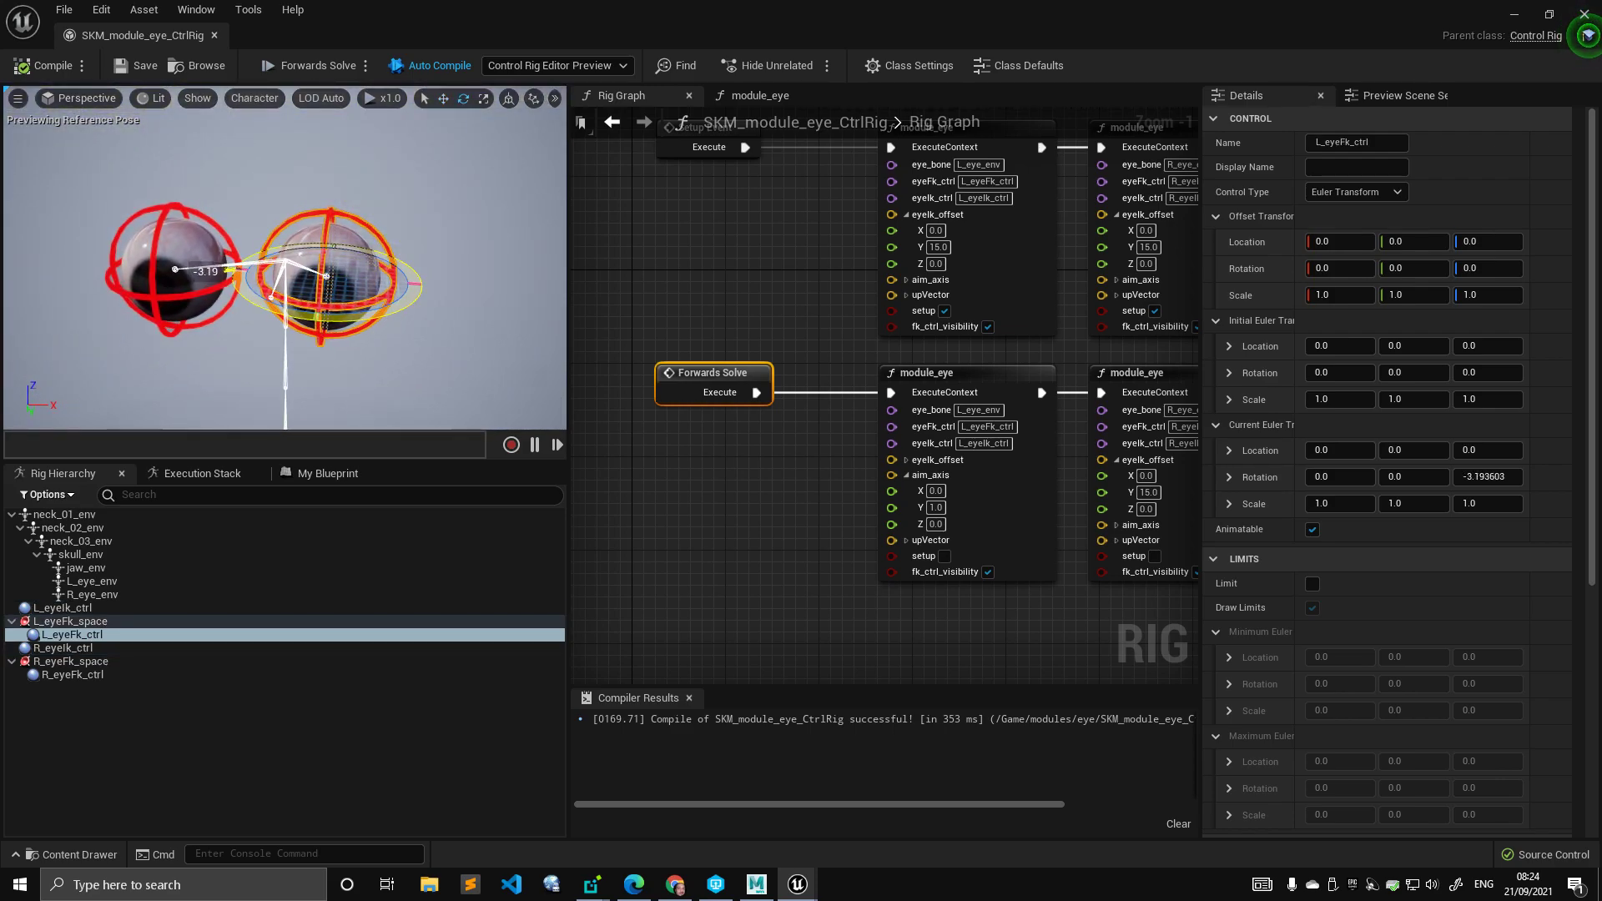
click(236, 238)
drag(228, 309, 219, 310)
click(419, 287)
Select both eye IK controls and move them upward freehand to test the combined aim.
scroll(413, 309, down, 5)
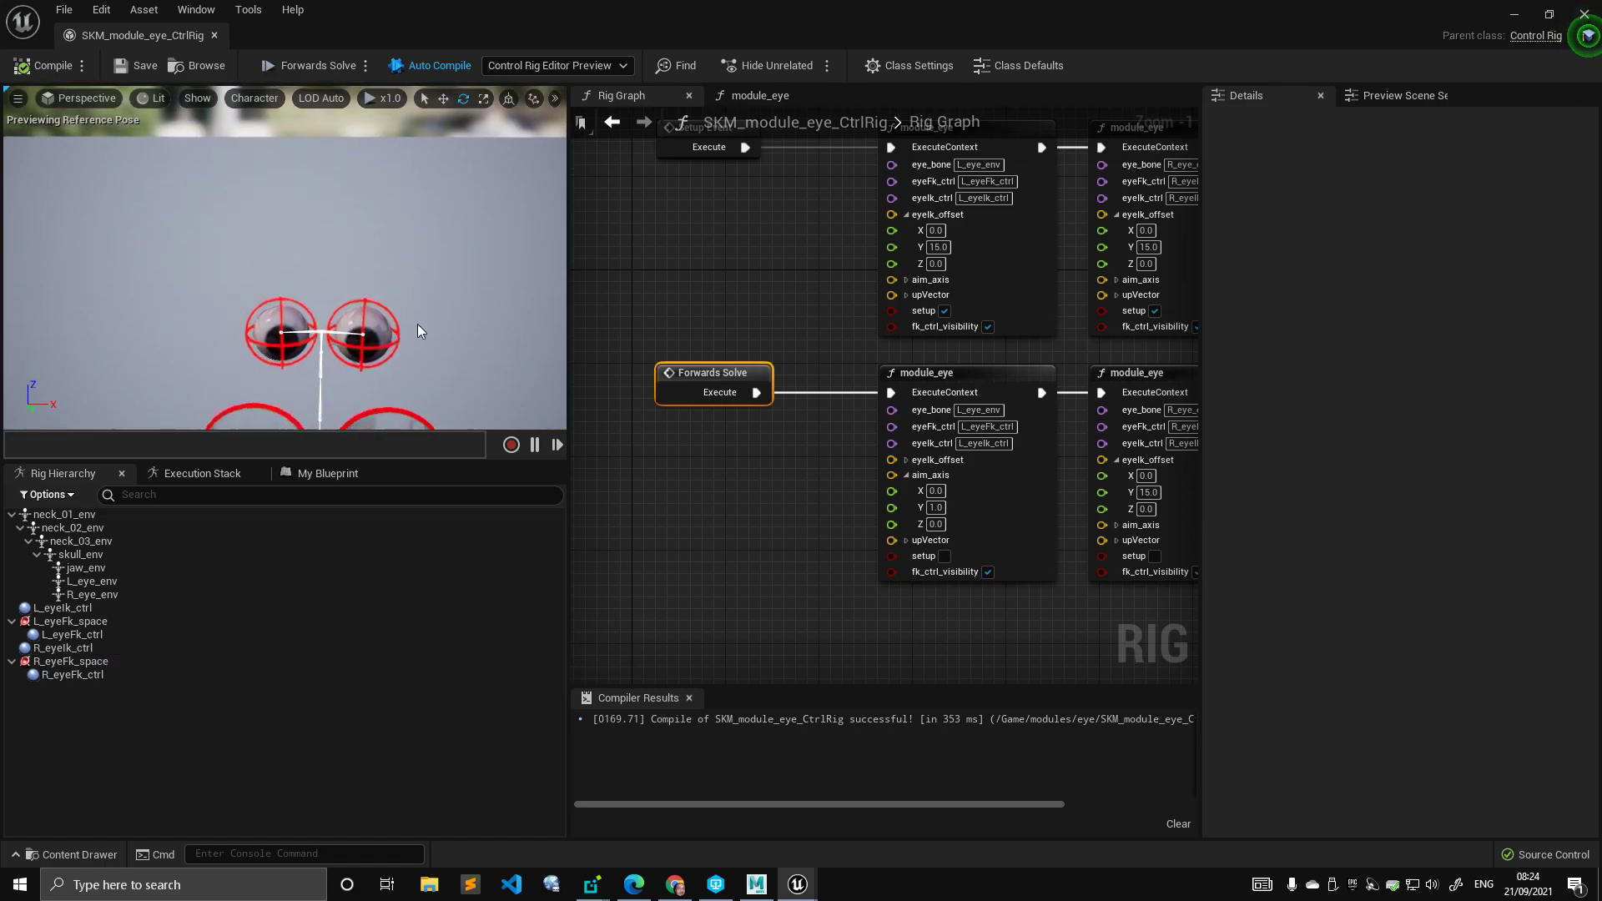
middle_drag(421, 417, 385, 418)
click(332, 418)
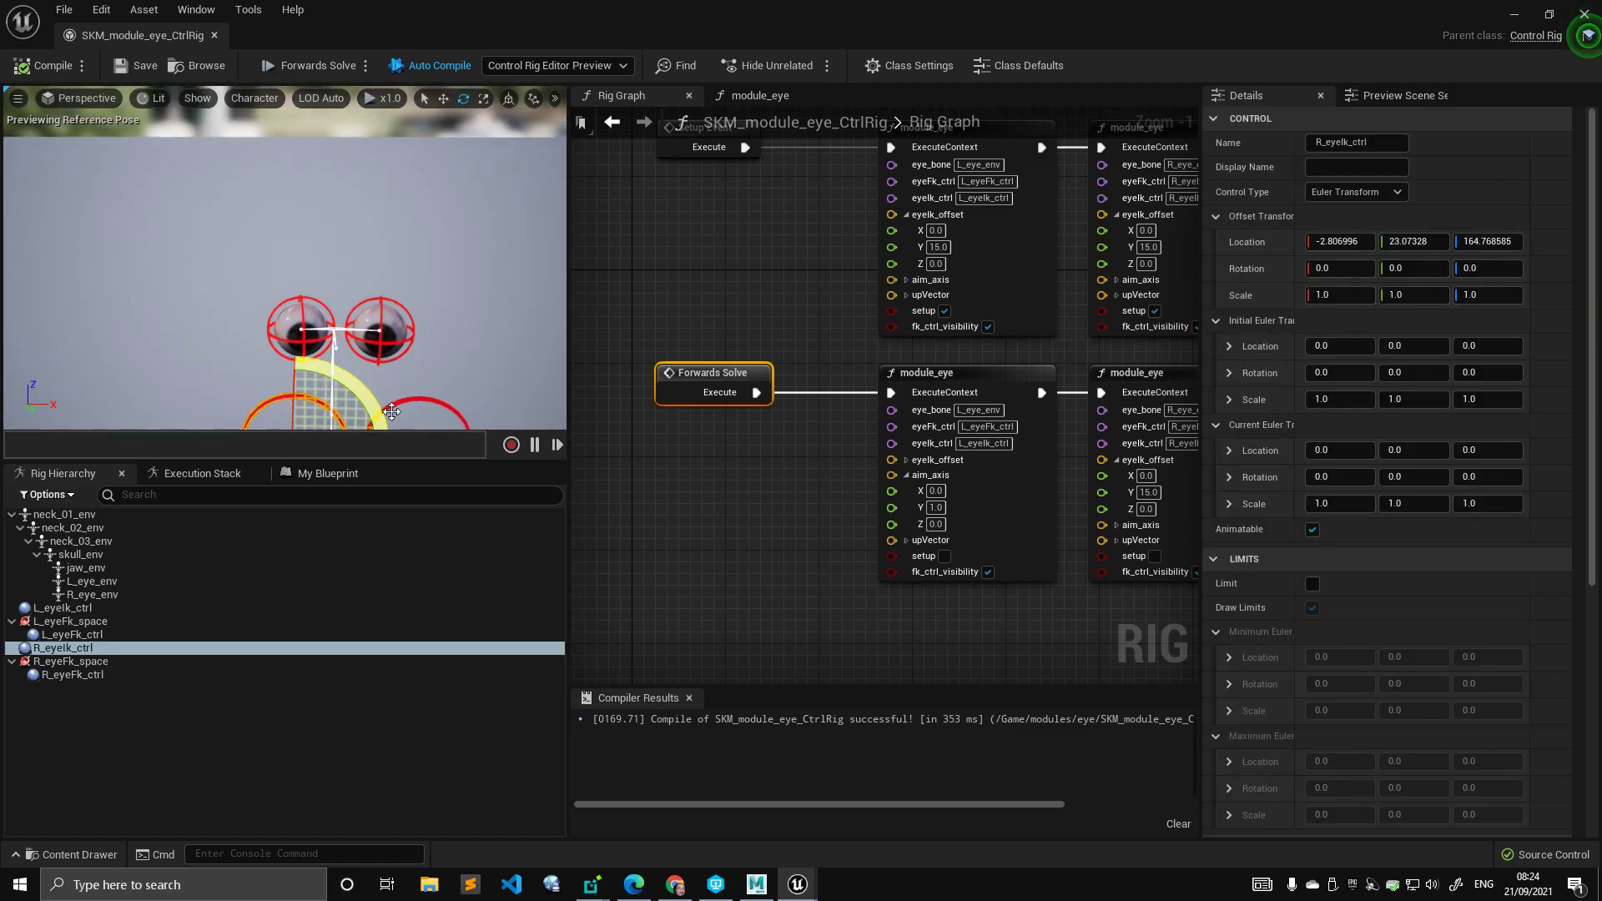
shift+click(389, 405)
scroll(437, 355, down, 2)
alt+drag(437, 356, 156, 134)
drag(306, 389, 317, 240)
Review the complete Setup Event and Forwards Solve chains for both eyes in the Rig Graph.
click(718, 237)
scroll(668, 259, down, 2)
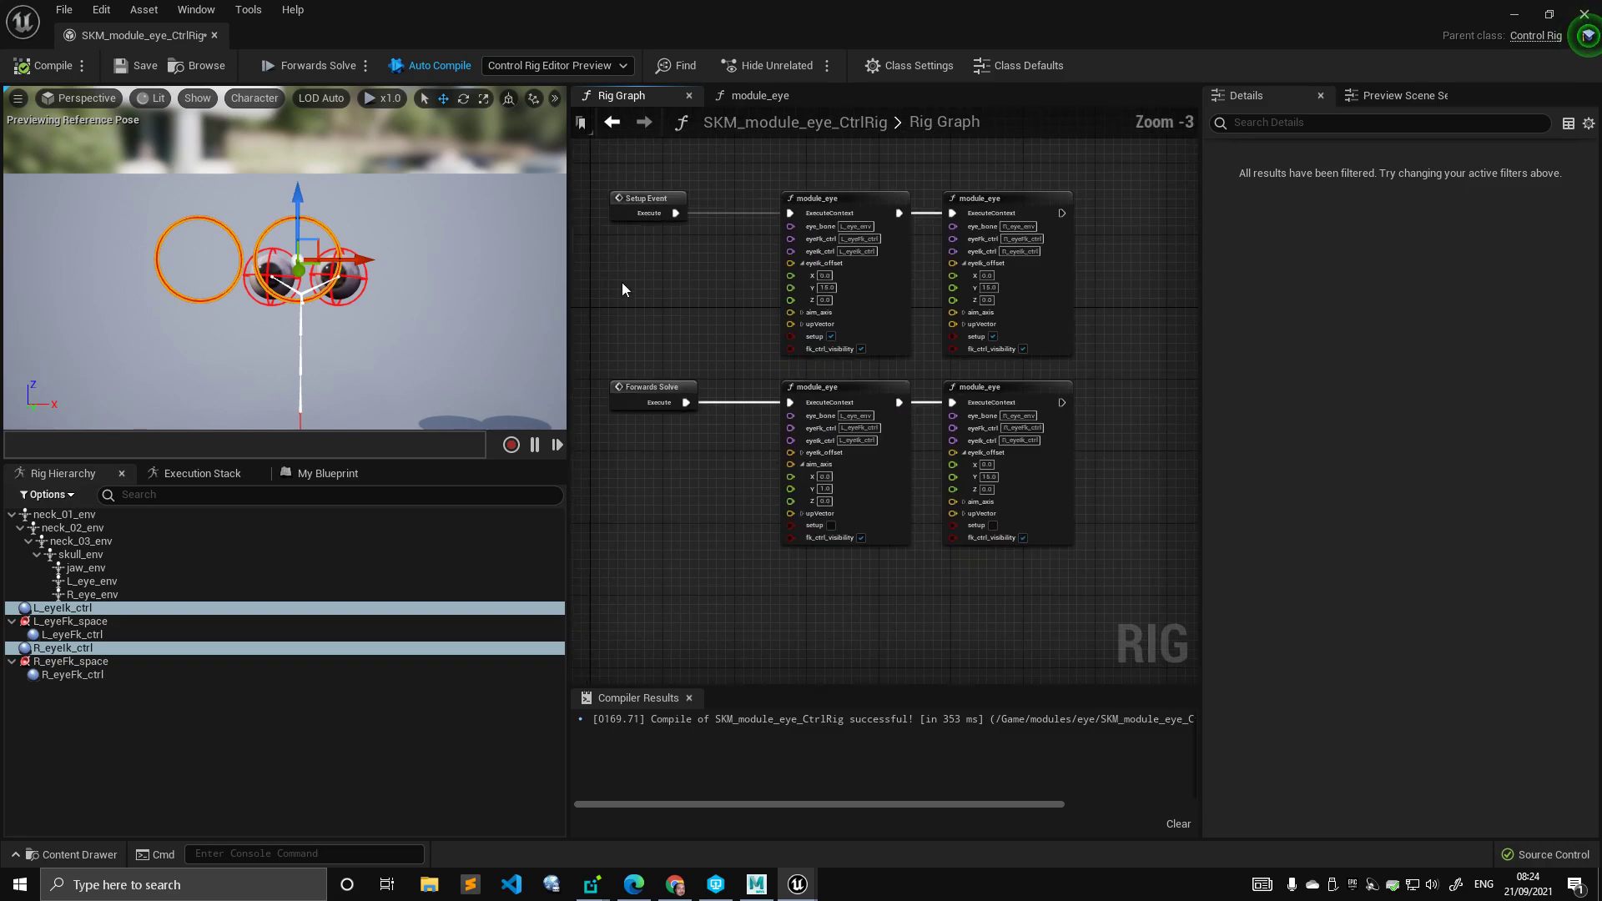
scroll(635, 317, up, 1)
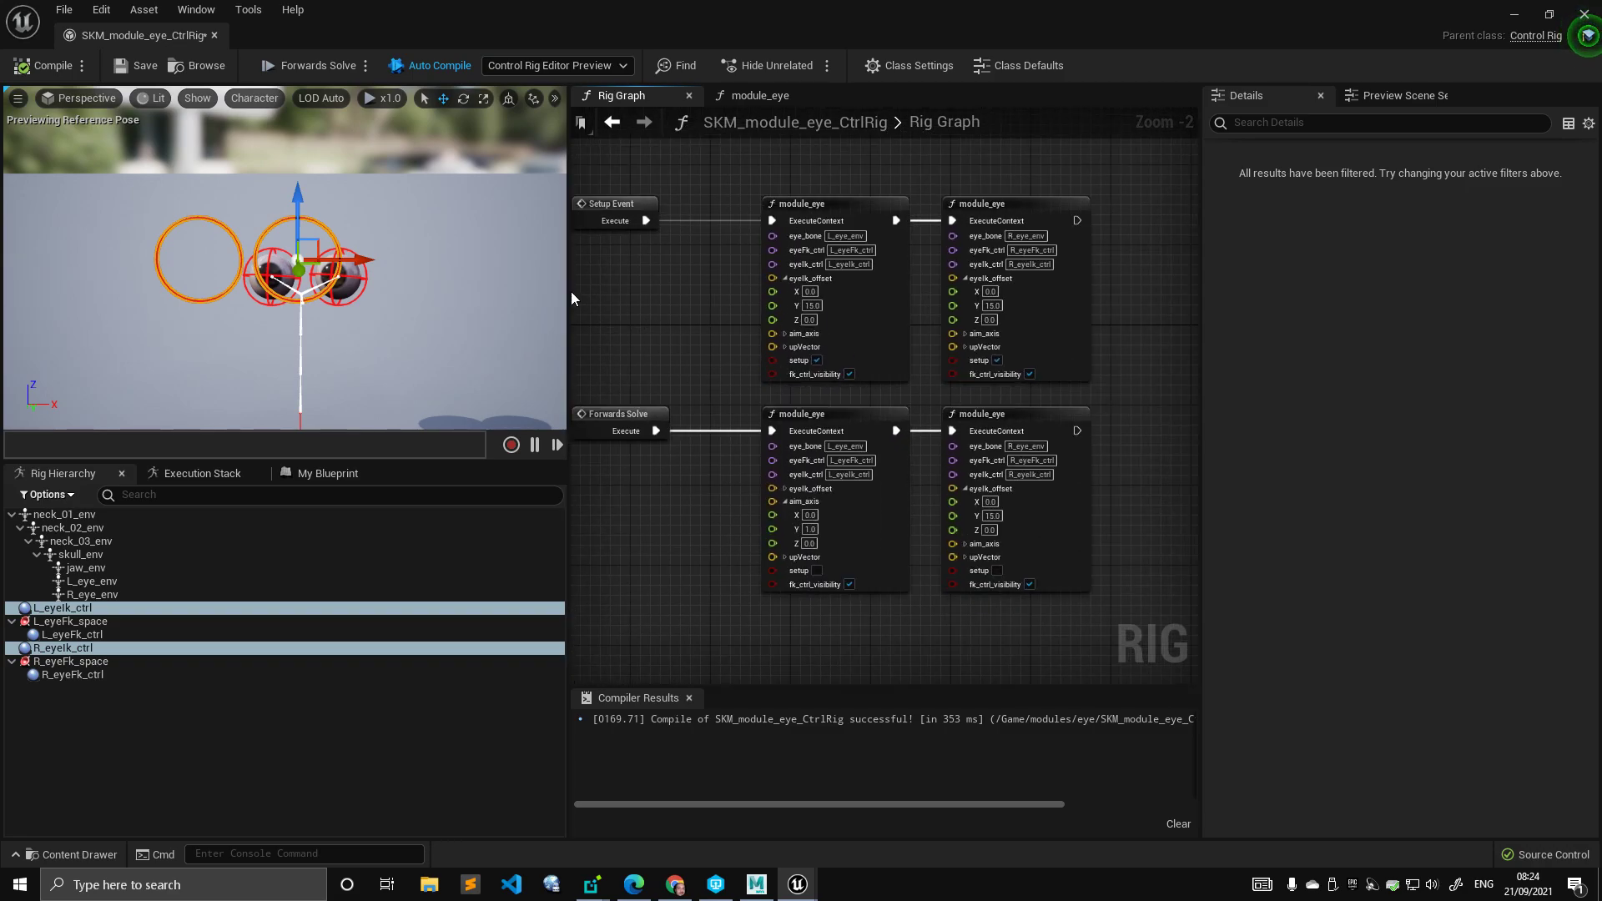